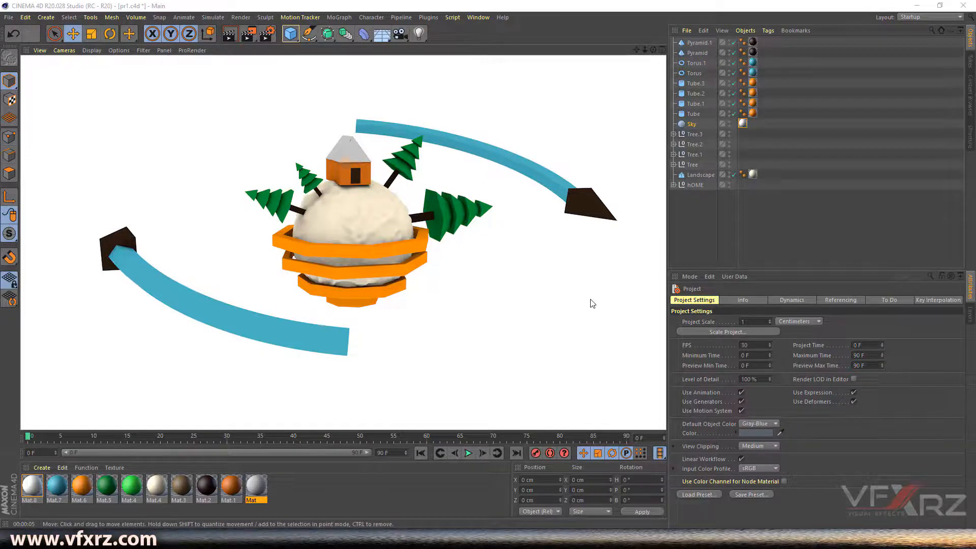
- Leave the render preview and create a new empty project, Untitled 3
{"action": "left_click", "coordinate": [104, 104]}
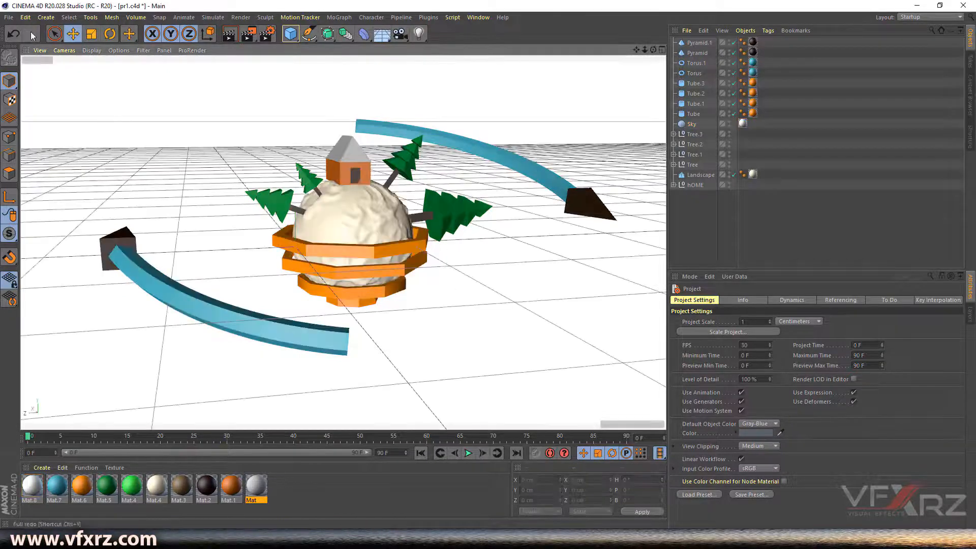
{"action": "left_click", "coordinate": [11, 20]}
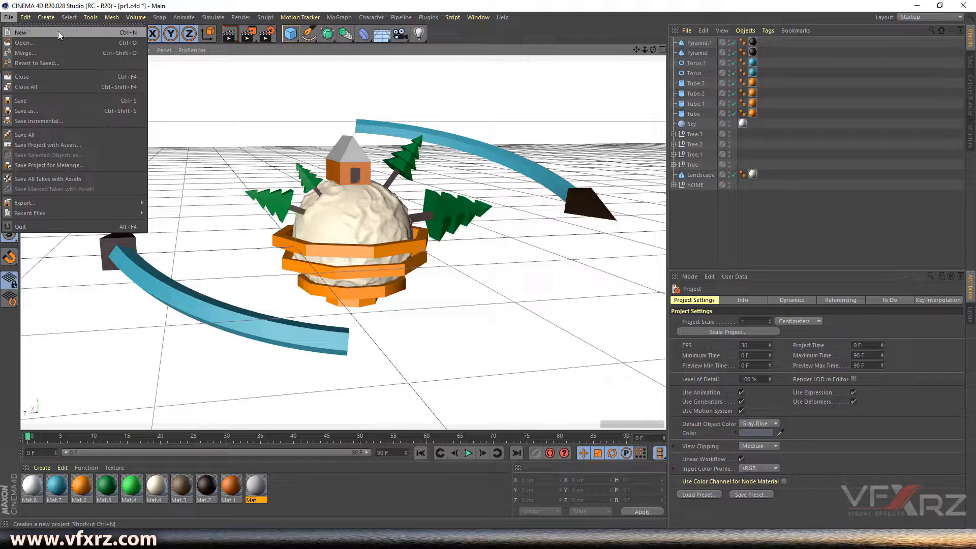
{"action": "left_click", "coordinate": [130, 32]}
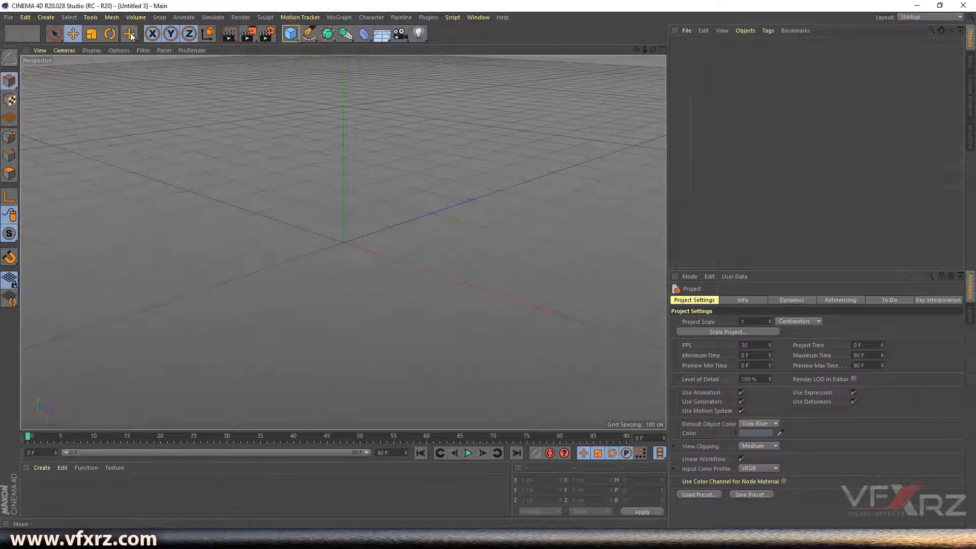
- Orbit around the empty scene and bring up the primitive objects palette
{"action": "mouse_move", "coordinate": [653, 49]}
{"action": "left_mouse_down"}
{"action": "mouse_move", "coordinate": [653, 64]}
{"action": "mouse_move", "coordinate": [665, 60]}
{"action": "left_mouse_up"}
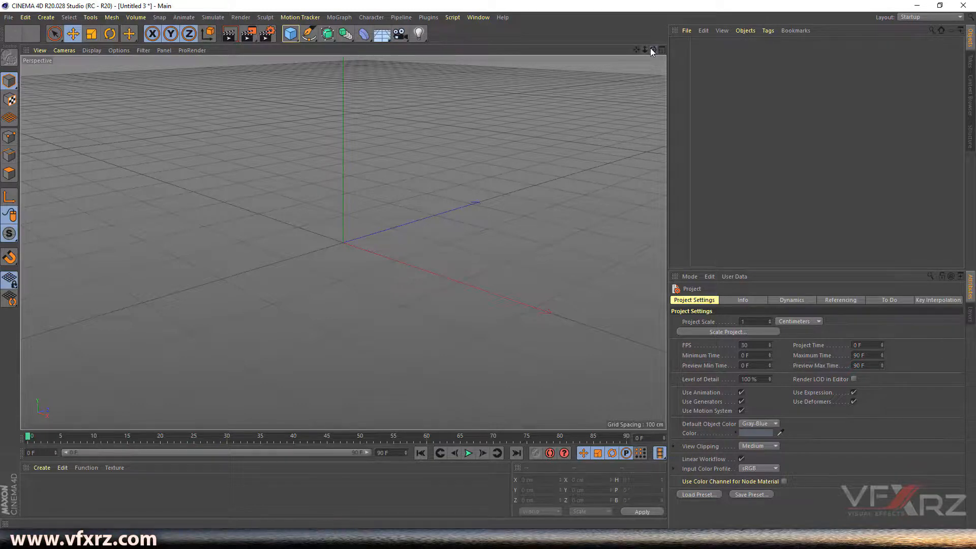
{"action": "left_click_drag", "start_coordinate": [651, 49], "coordinate": [652, 66]}
{"action": "left_click", "coordinate": [290, 33]}
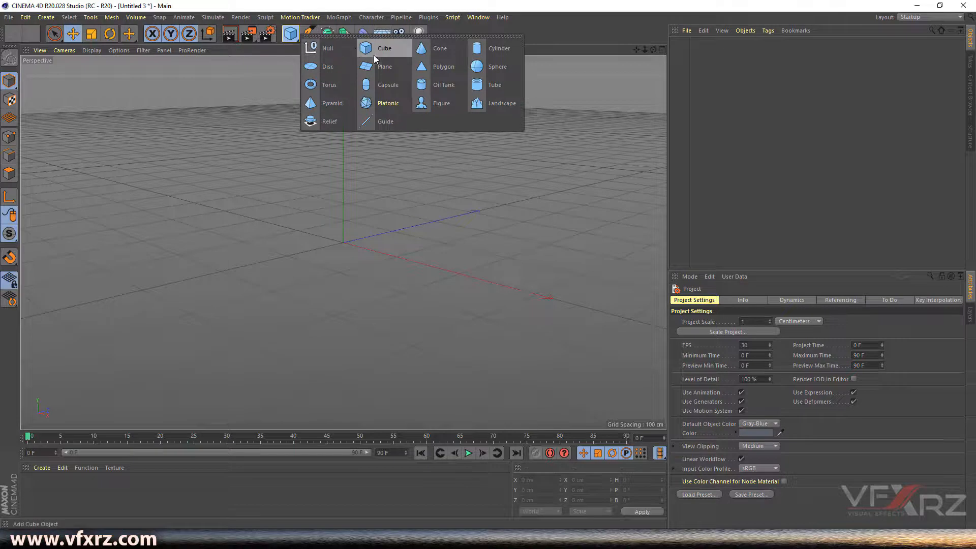
- Add a Polygon object and enable Triangle to make it a 100 cm triangle
{"action": "left_click", "coordinate": [439, 69]}
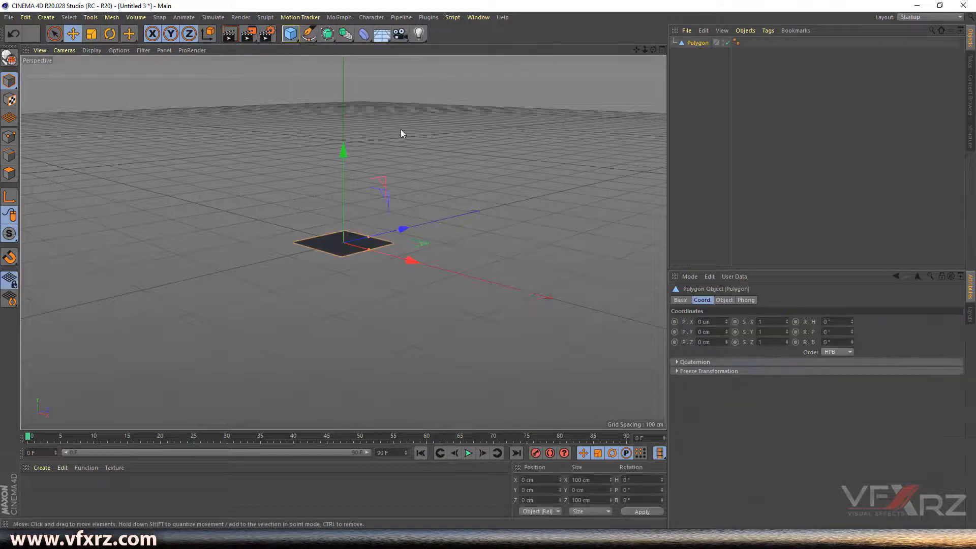
{"action": "left_click_drag", "start_coordinate": [358, 242], "coordinate": [351, 241], "text": "alt"}
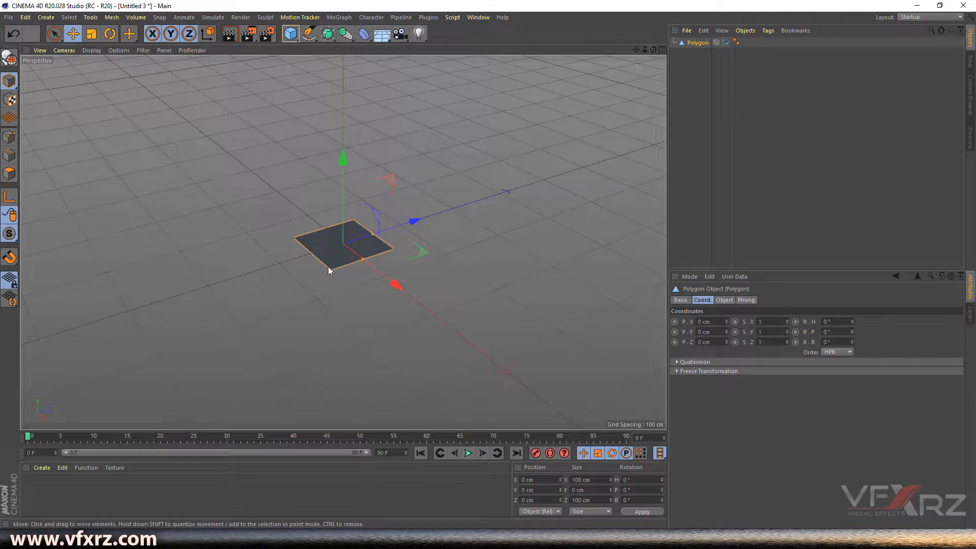
{"action": "left_click_drag", "start_coordinate": [653, 49], "coordinate": [661, 56]}
{"action": "scroll", "coordinate": [366, 260], "scroll_direction": "up", "scroll_amount": 3}
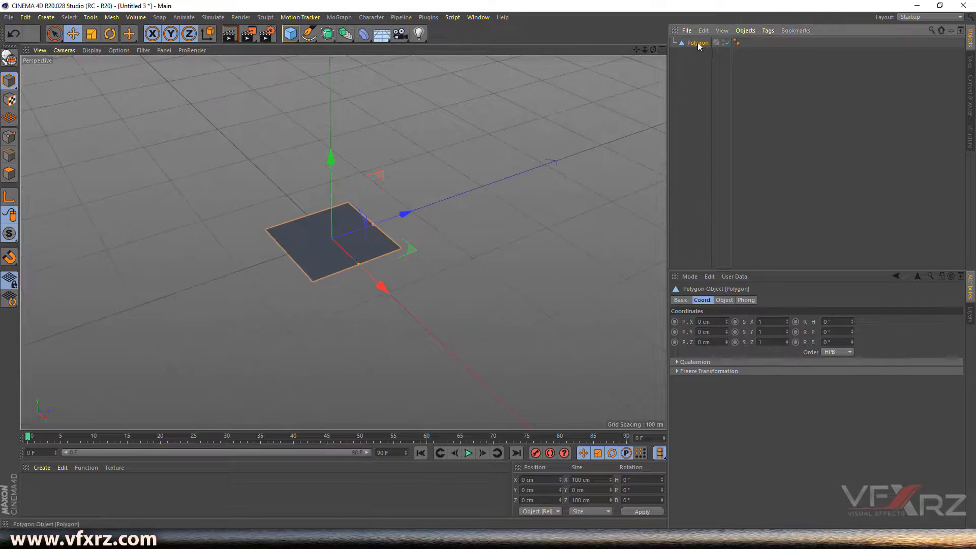
{"action": "left_click", "coordinate": [726, 301]}
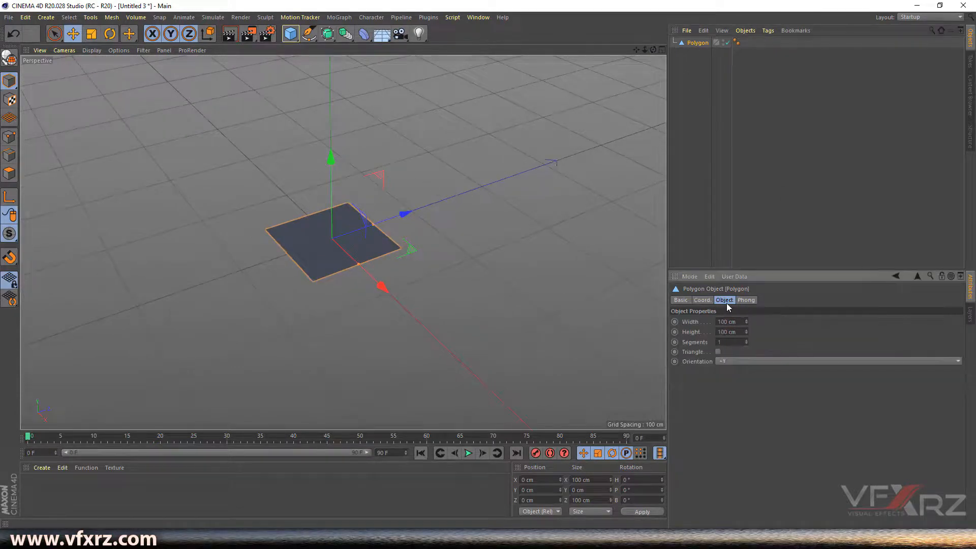
{"action": "left_click", "coordinate": [717, 352]}
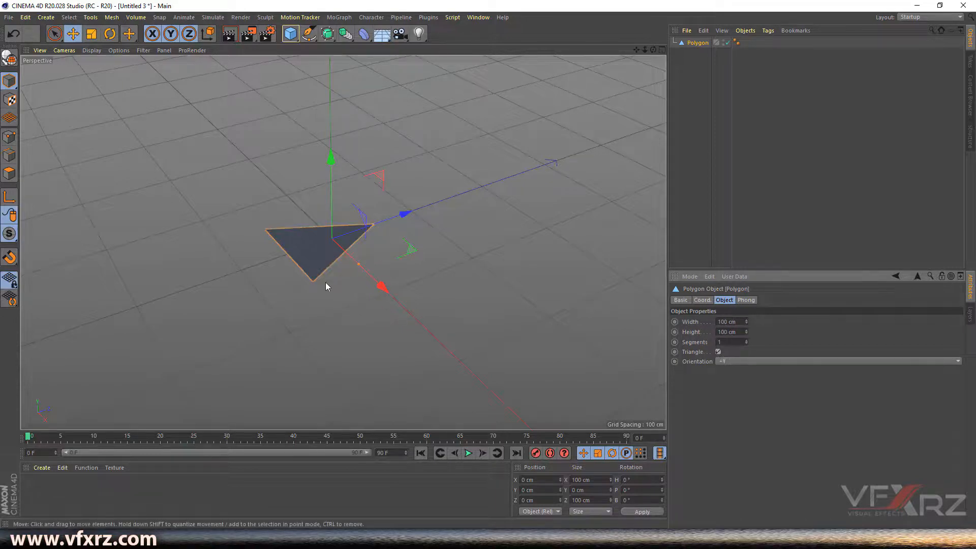
{"action": "scroll", "coordinate": [346, 257], "scroll_direction": "up", "scroll_amount": 2}
{"action": "scroll", "coordinate": [346, 257], "scroll_direction": "up", "scroll_amount": 1}
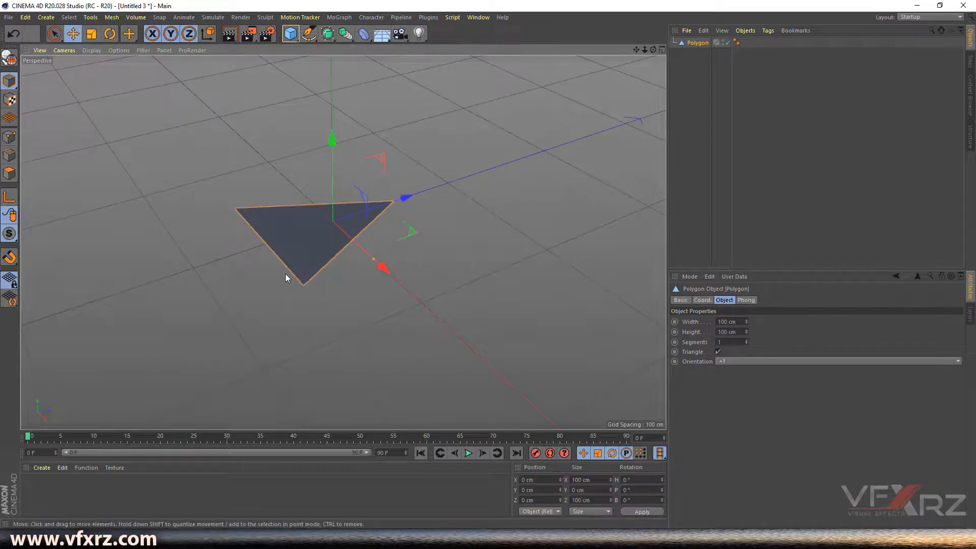
{"action": "left_click", "coordinate": [471, 19]}
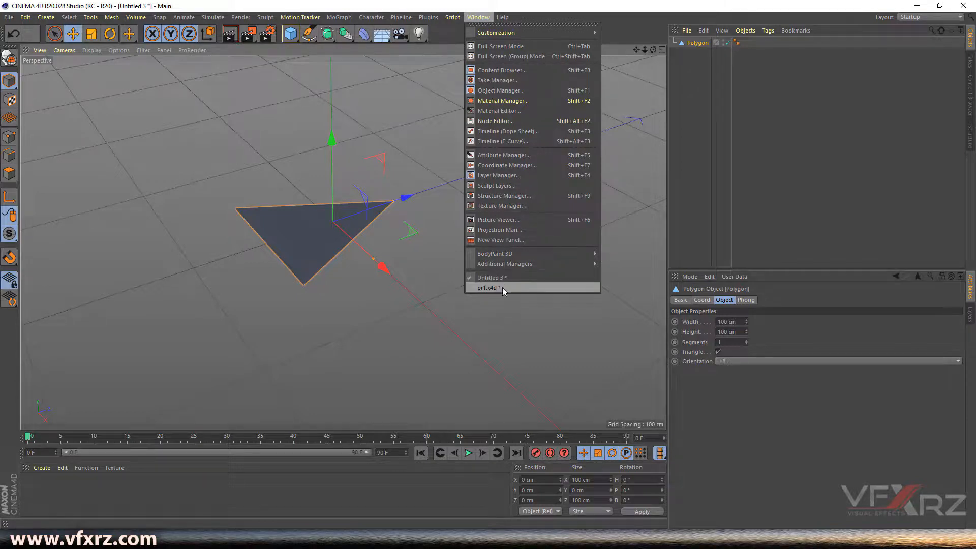
{"action": "left_click", "coordinate": [483, 288]}
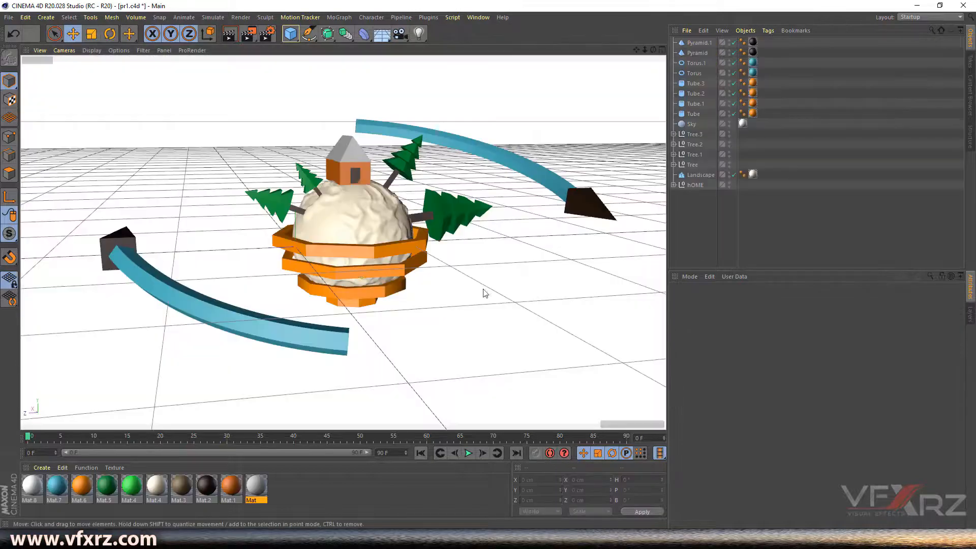
{"action": "left_click_drag", "start_coordinate": [653, 49], "coordinate": [647, 54]}
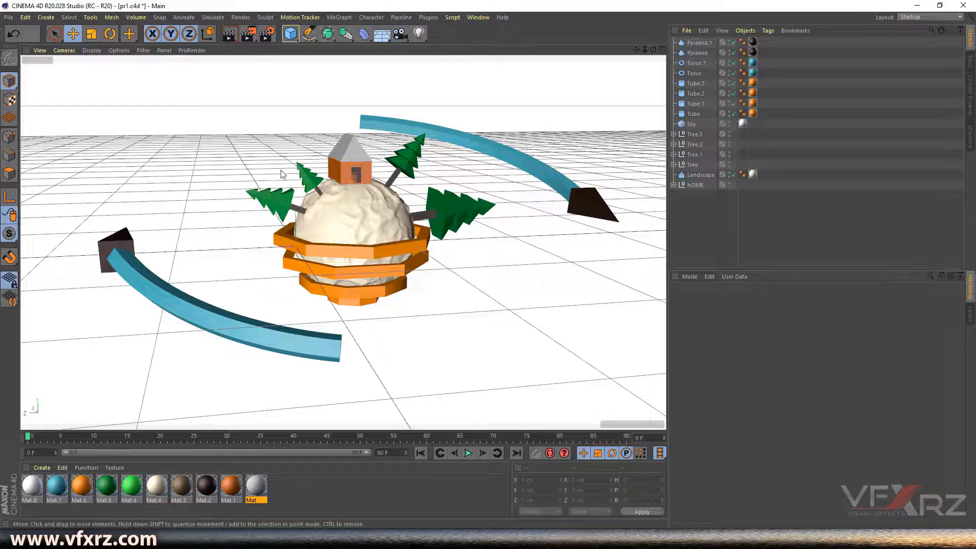
{"action": "left_click", "coordinate": [479, 17]}
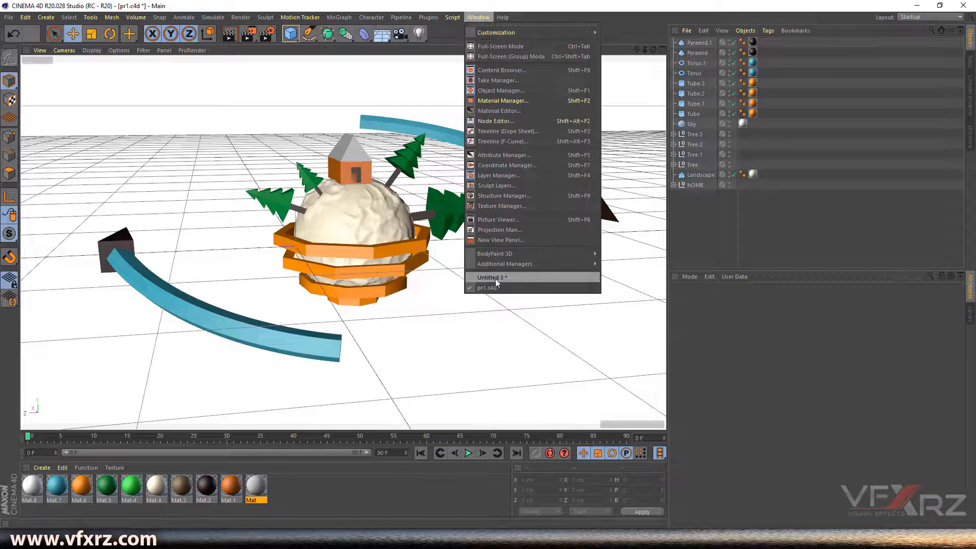
{"action": "left_click", "coordinate": [510, 278]}
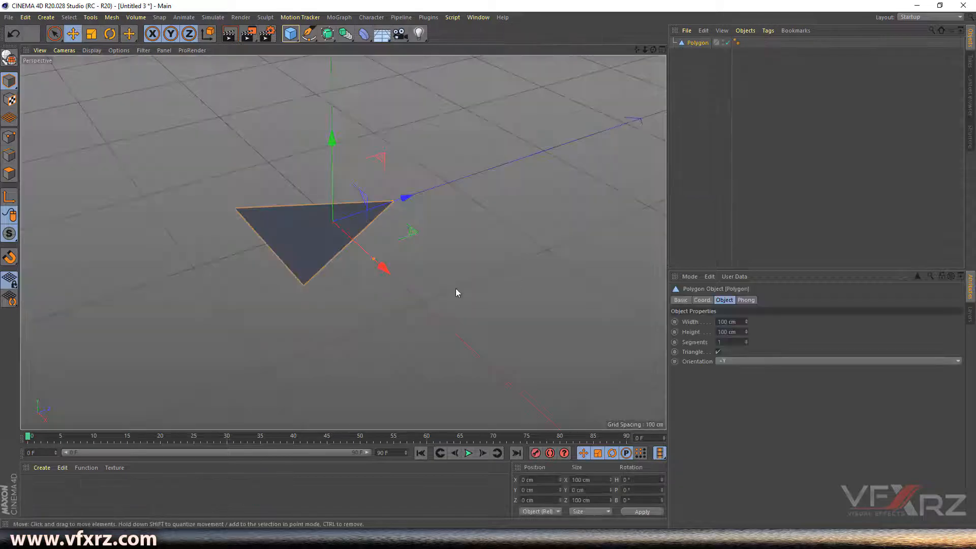
{"action": "left_click_drag", "start_coordinate": [653, 50], "coordinate": [611, 125]}
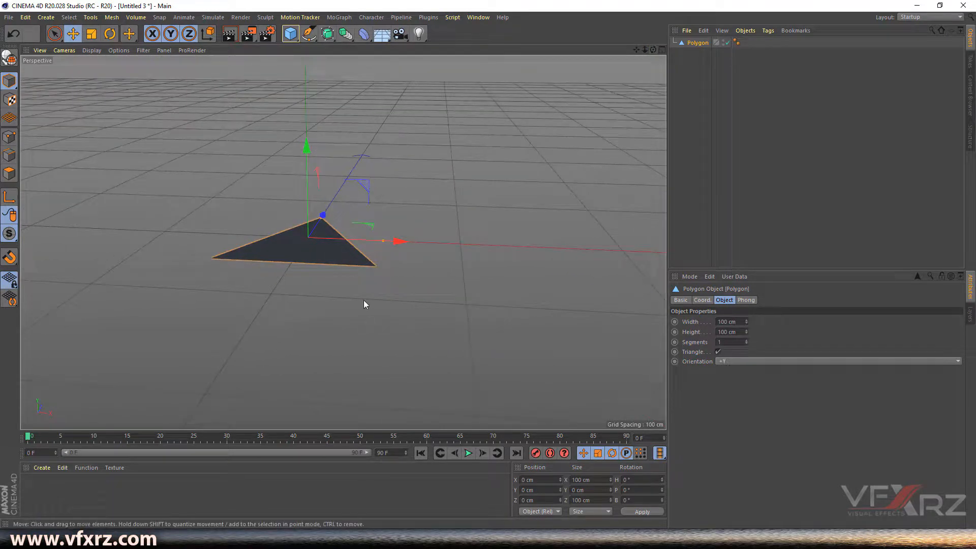
{"action": "left_click", "coordinate": [479, 16]}
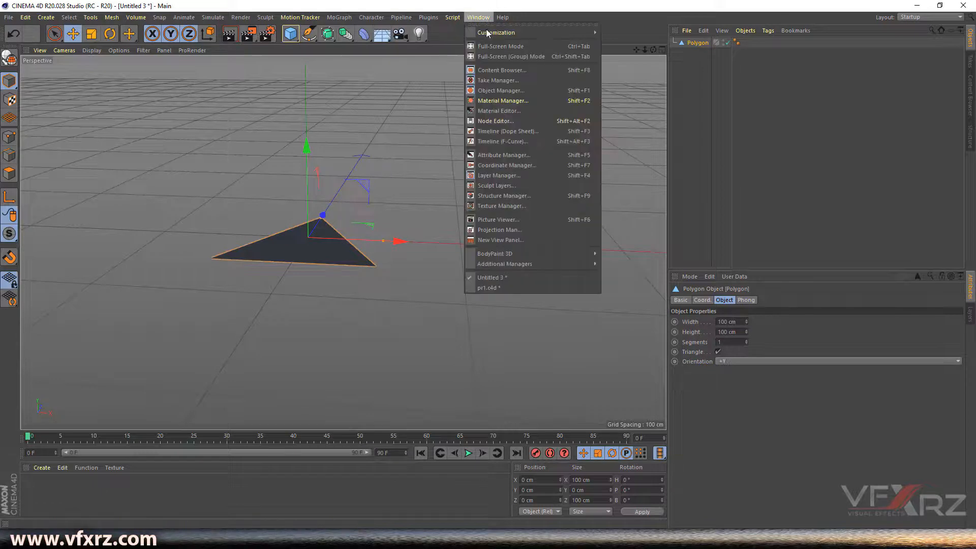
{"action": "left_click", "coordinate": [486, 287]}
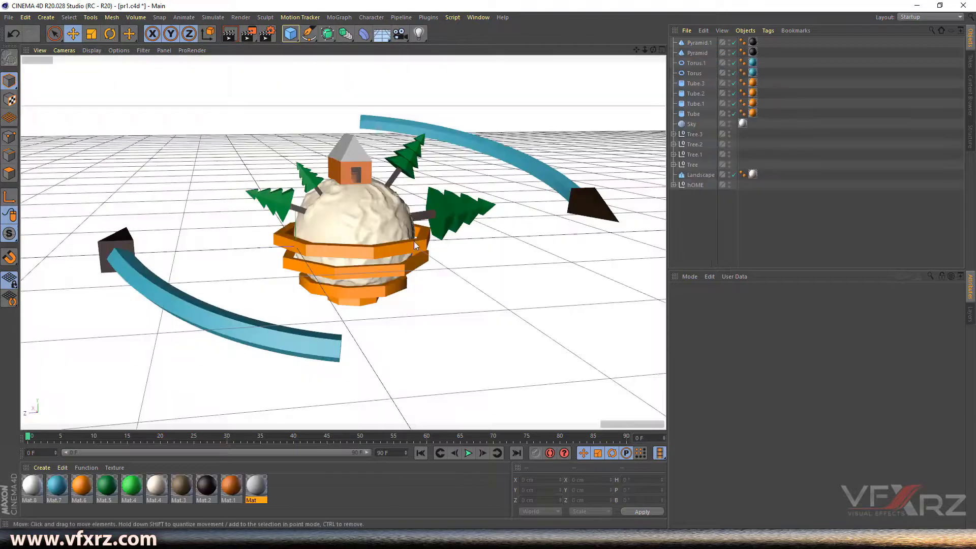
{"action": "scroll", "coordinate": [341, 147], "scroll_direction": "up", "scroll_amount": 10}
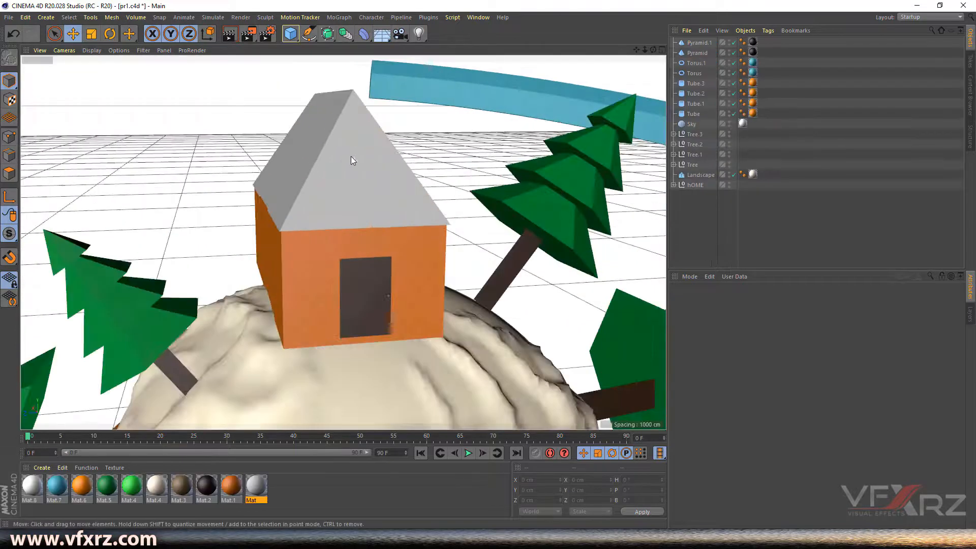
{"action": "scroll", "coordinate": [365, 126], "scroll_direction": "down", "scroll_amount": 3}
{"action": "left_click_drag", "start_coordinate": [653, 50], "coordinate": [564, 52]}
{"action": "left_click_drag", "start_coordinate": [473, 137], "coordinate": [451, 156], "text": "alt"}
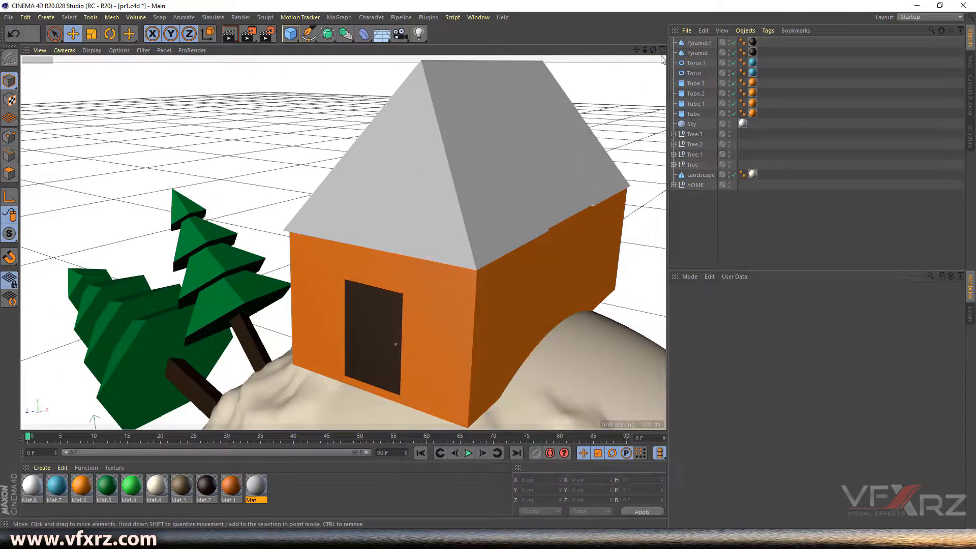
{"action": "left_click_drag", "start_coordinate": [653, 49], "coordinate": [671, 50]}
{"action": "left_click_drag", "start_coordinate": [285, 147], "coordinate": [404, 146], "text": "alt"}
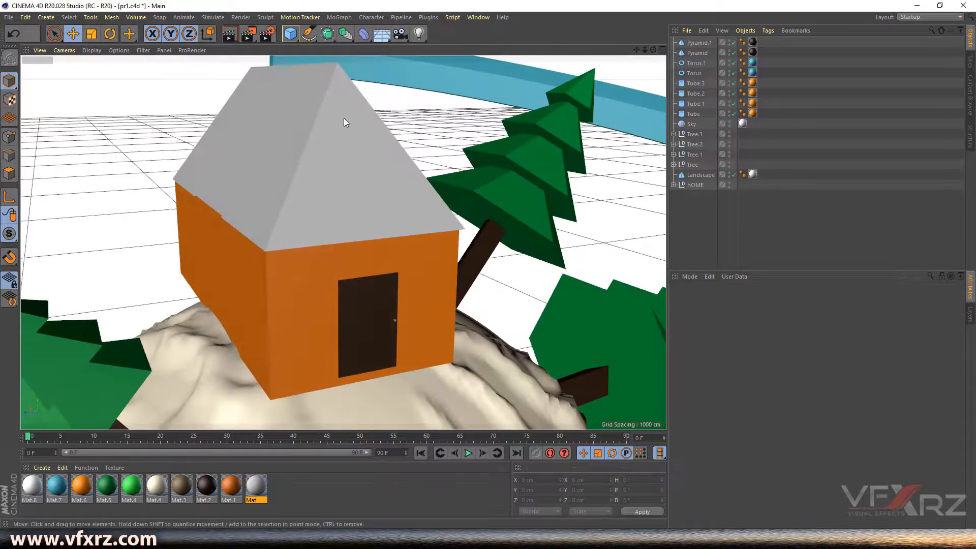
{"action": "left_click", "coordinate": [477, 18]}
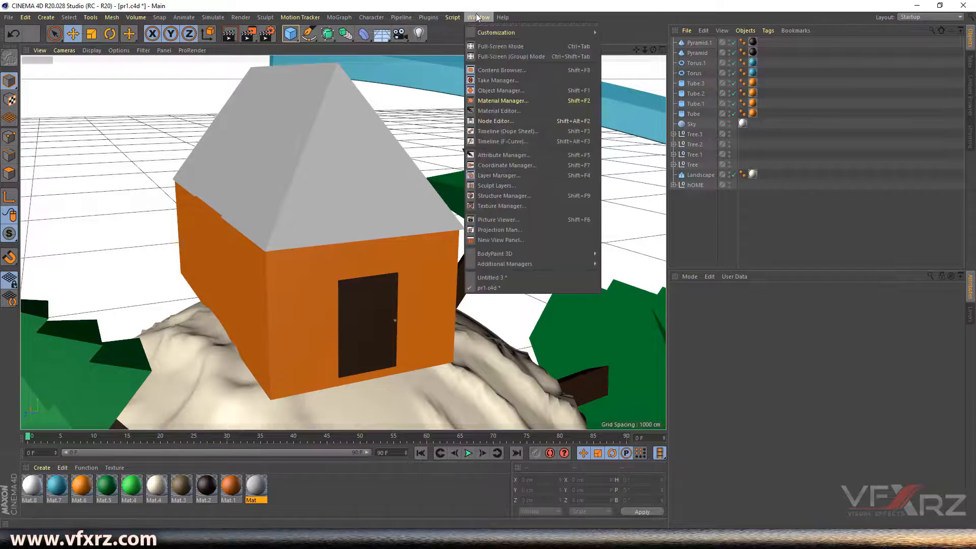
{"action": "left_click", "coordinate": [514, 278]}
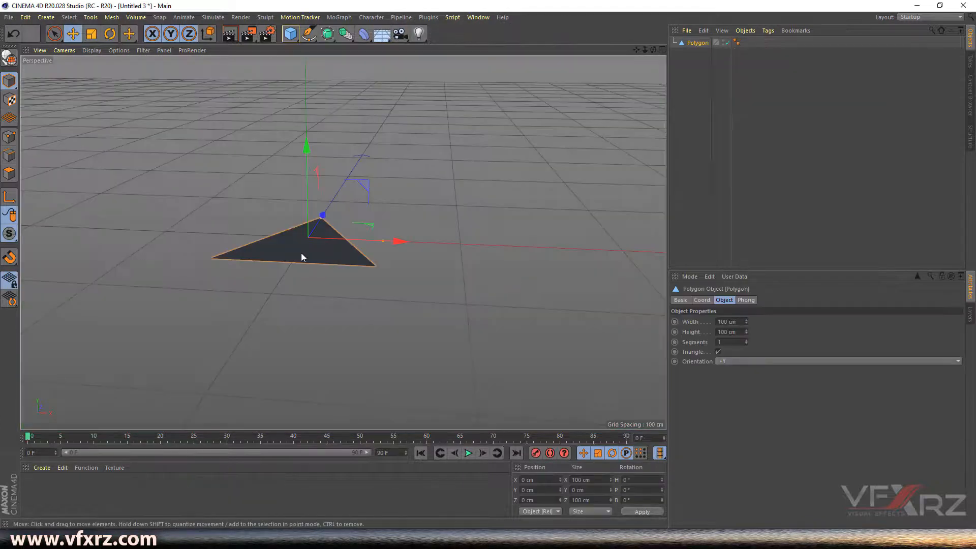
- Stand the triangle upright facing -Z and raise it to Y 50.766 cm above the grid
{"action": "left_click_drag", "start_coordinate": [651, 51], "coordinate": [615, 54]}
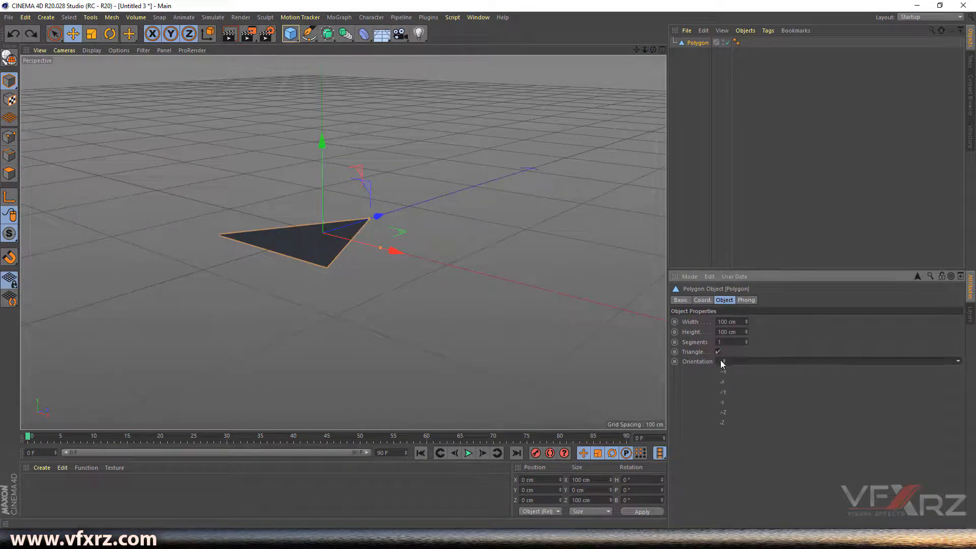
{"action": "left_click", "coordinate": [730, 425]}
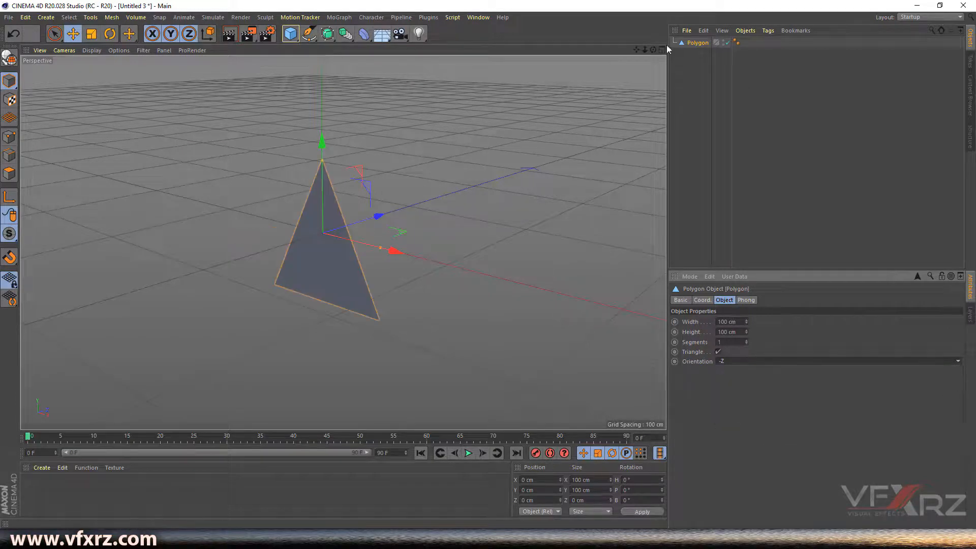
{"action": "mouse_move", "coordinate": [653, 50]}
{"action": "left_mouse_down"}
{"action": "mouse_move", "coordinate": [495, 26]}
{"action": "mouse_move", "coordinate": [616, 35]}
{"action": "mouse_move", "coordinate": [637, 47]}
{"action": "left_mouse_up"}
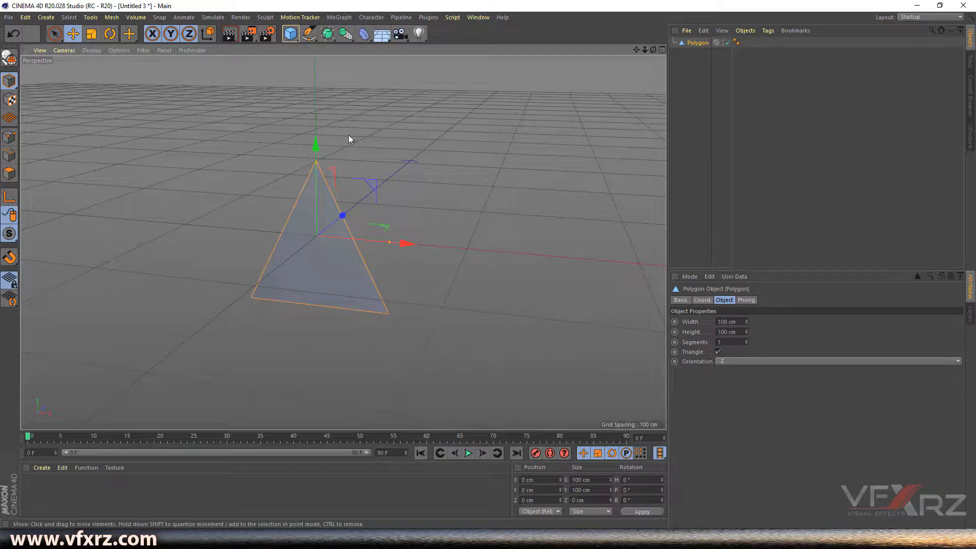
{"action": "left_click_drag", "start_coordinate": [318, 145], "coordinate": [321, 68]}
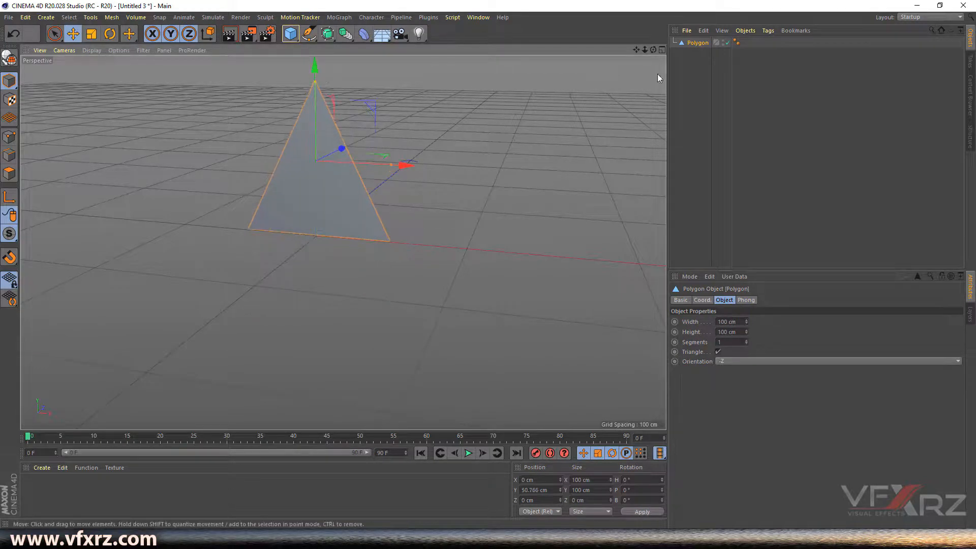
{"action": "left_click_drag", "start_coordinate": [653, 50], "coordinate": [546, 38]}
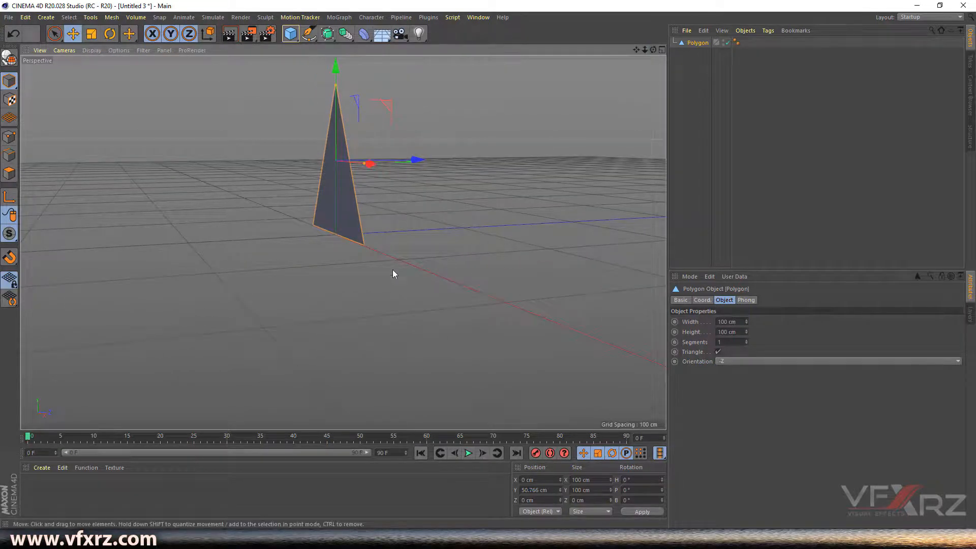
- Show the Perspective view enlarged on its own and orbit it to face the triangle
{"action": "left_click", "coordinate": [662, 49]}
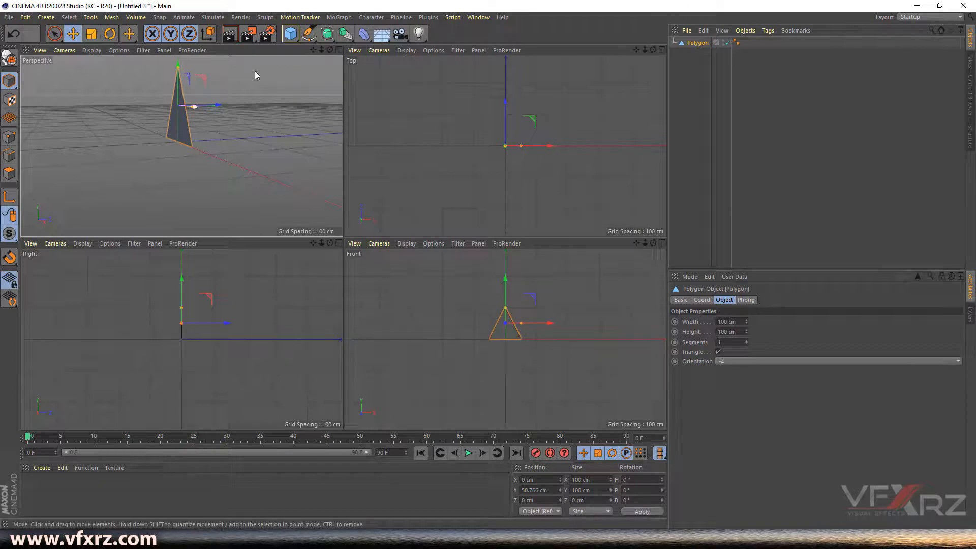
{"action": "left_click_drag", "start_coordinate": [313, 50], "coordinate": [182, 146]}
{"action": "left_click_drag", "start_coordinate": [330, 50], "coordinate": [181, 146]}
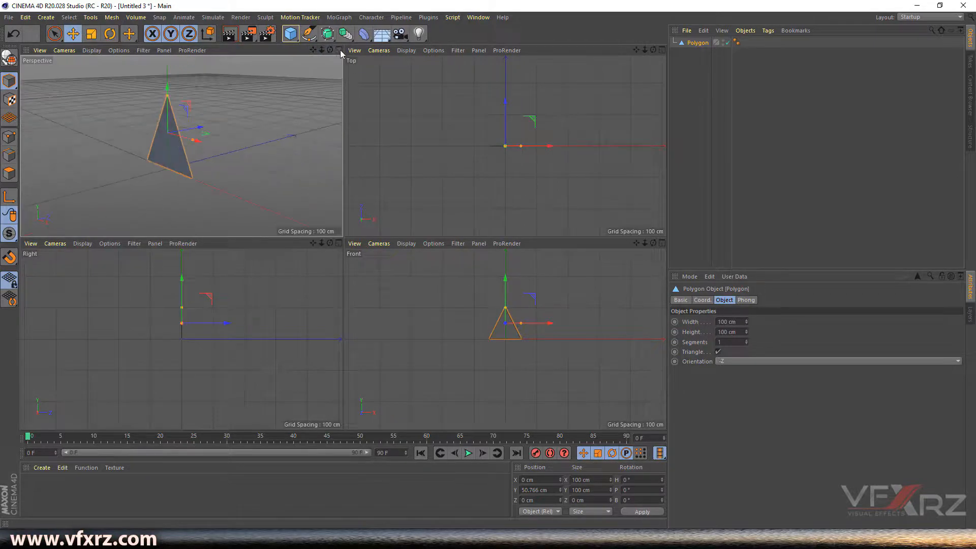
{"action": "left_click", "coordinate": [338, 50]}
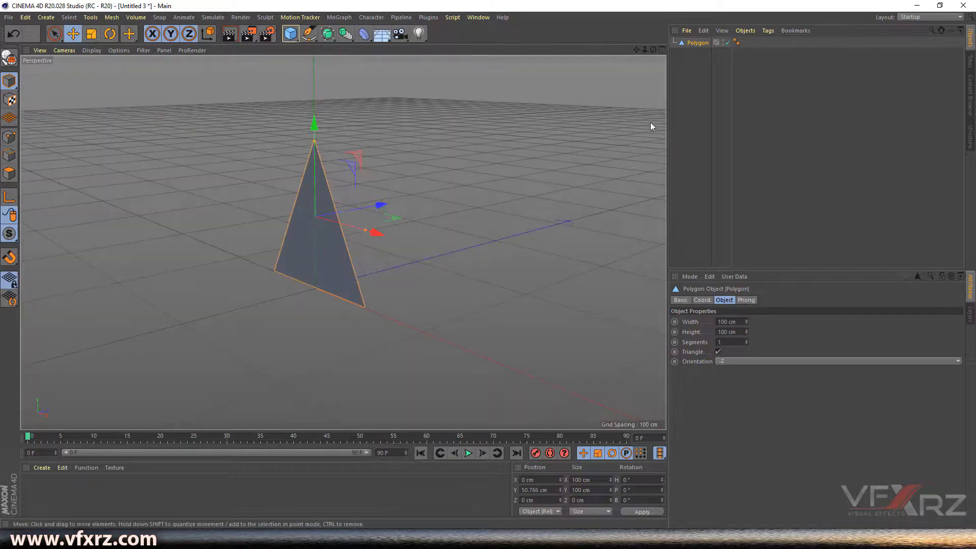
{"action": "left_click_drag", "start_coordinate": [653, 50], "coordinate": [343, 243]}
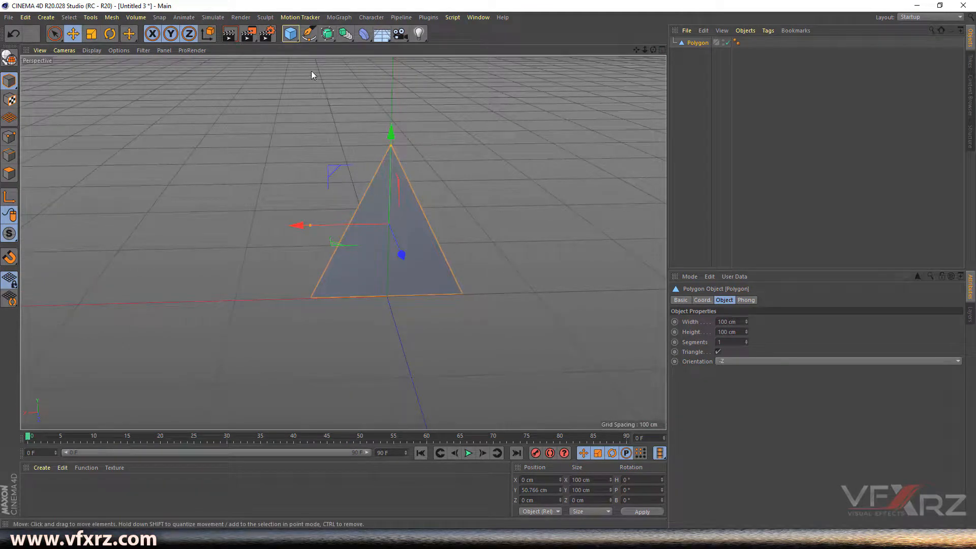
- Add a 400 cm Plane oriented +X and shift it along X beside the triangle
{"action": "left_click", "coordinate": [290, 38]}
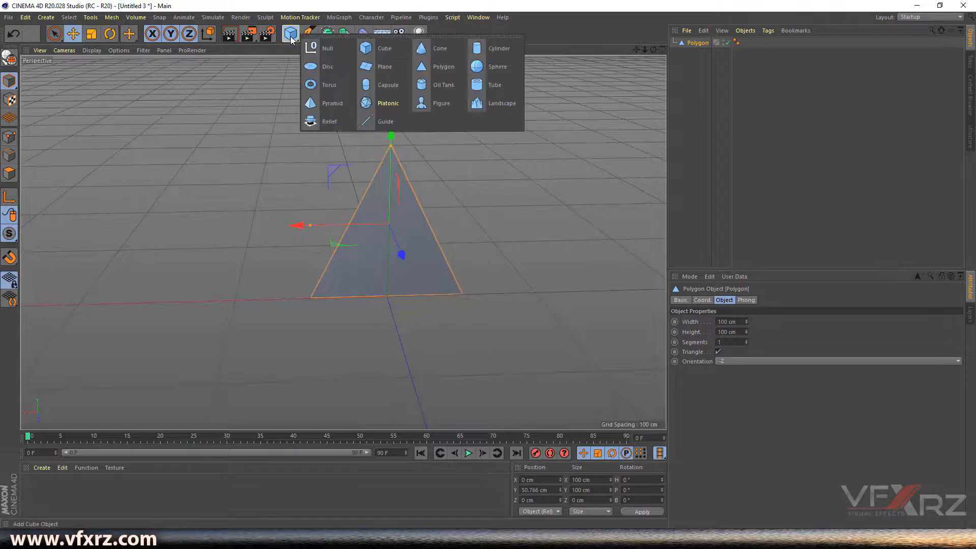
{"action": "left_click", "coordinate": [382, 68]}
{"action": "scroll", "coordinate": [343, 242], "scroll_direction": "up", "scroll_amount": 2}
{"action": "left_click_drag", "start_coordinate": [653, 50], "coordinate": [677, 52]}
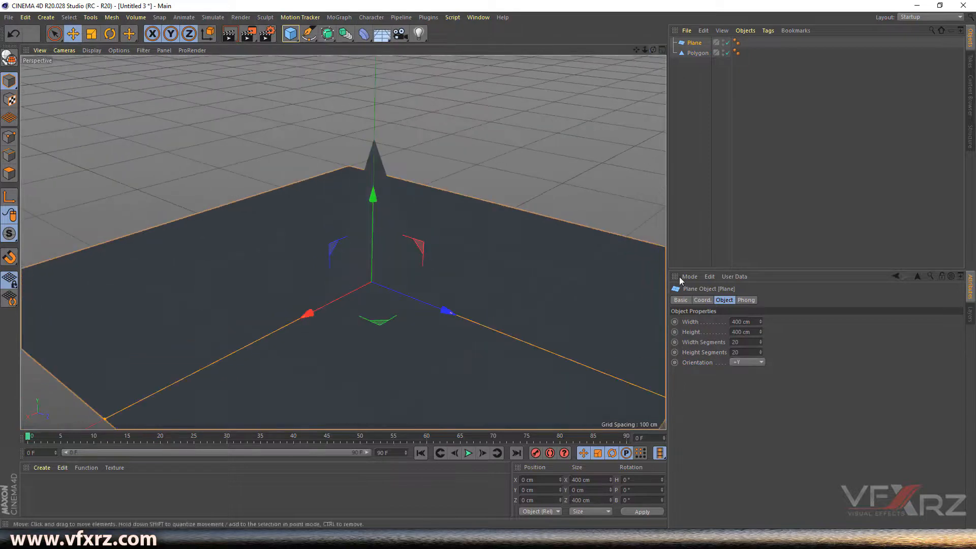
{"action": "left_click", "coordinate": [743, 362]}
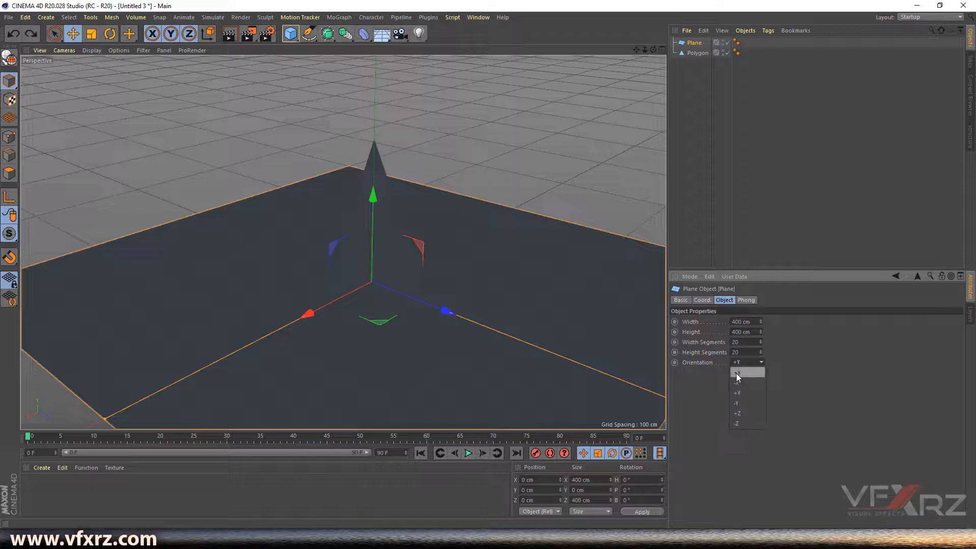
{"action": "left_click", "coordinate": [736, 373]}
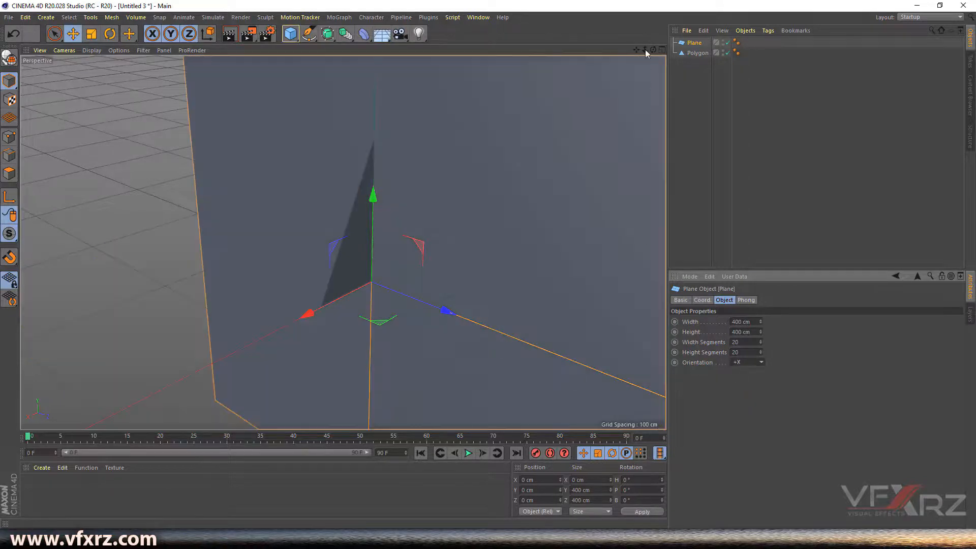
{"action": "mouse_move", "coordinate": [654, 48]}
{"action": "left_mouse_down"}
{"action": "mouse_move", "coordinate": [649, 60]}
{"action": "mouse_move", "coordinate": [635, 50]}
{"action": "mouse_move", "coordinate": [643, 50]}
{"action": "left_mouse_up"}
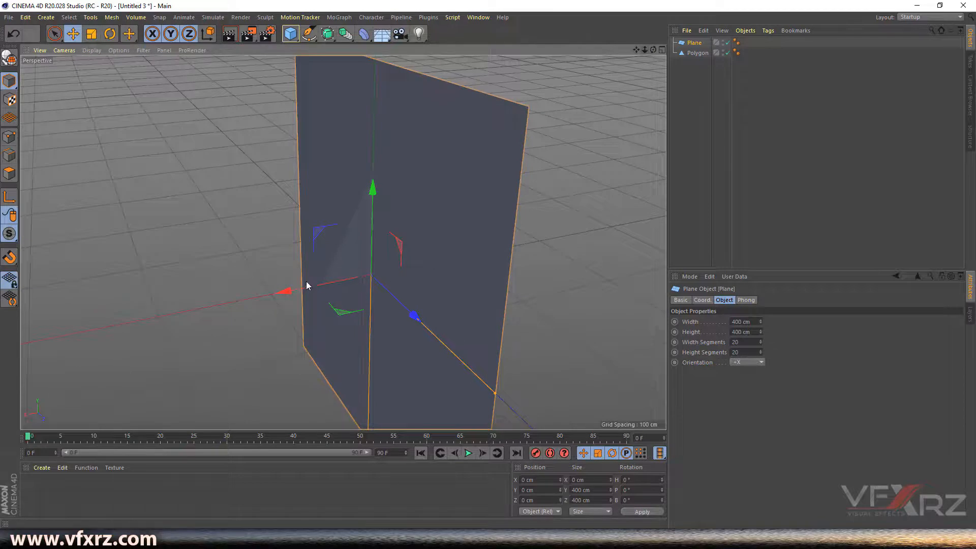
{"action": "left_click_drag", "start_coordinate": [303, 288], "coordinate": [157, 290]}
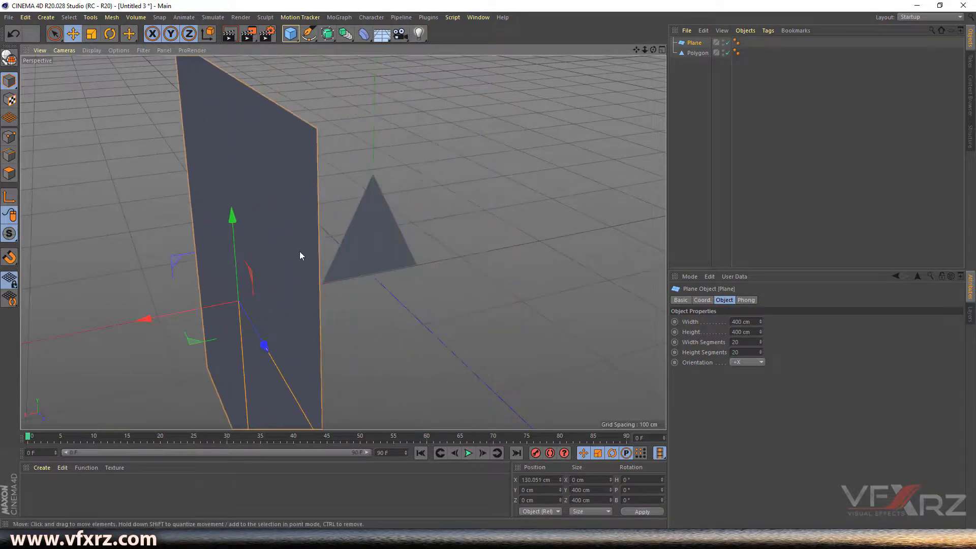
{"action": "left_click", "coordinate": [355, 258]}
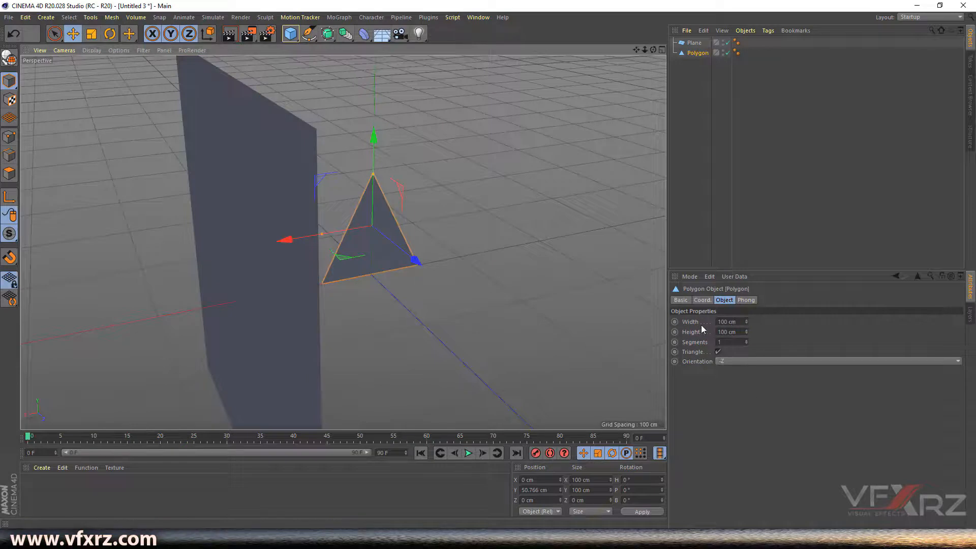
- Enlarge the triangle to 202 × 133 cm and raise it higher
{"action": "mouse_move", "coordinate": [746, 320]}
{"action": "left_mouse_down"}
{"action": "mouse_move", "coordinate": [746, 295]}
{"action": "mouse_move", "coordinate": [747, 324]}
{"action": "left_mouse_up"}
{"action": "left_click_drag", "start_coordinate": [653, 49], "coordinate": [343, 241]}
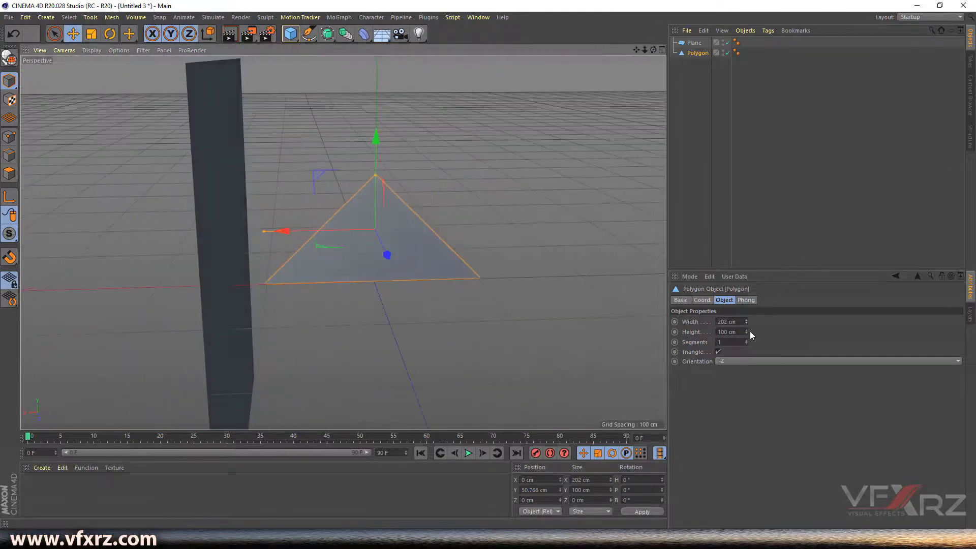
{"action": "left_click_drag", "start_coordinate": [746, 332], "coordinate": [746, 315]}
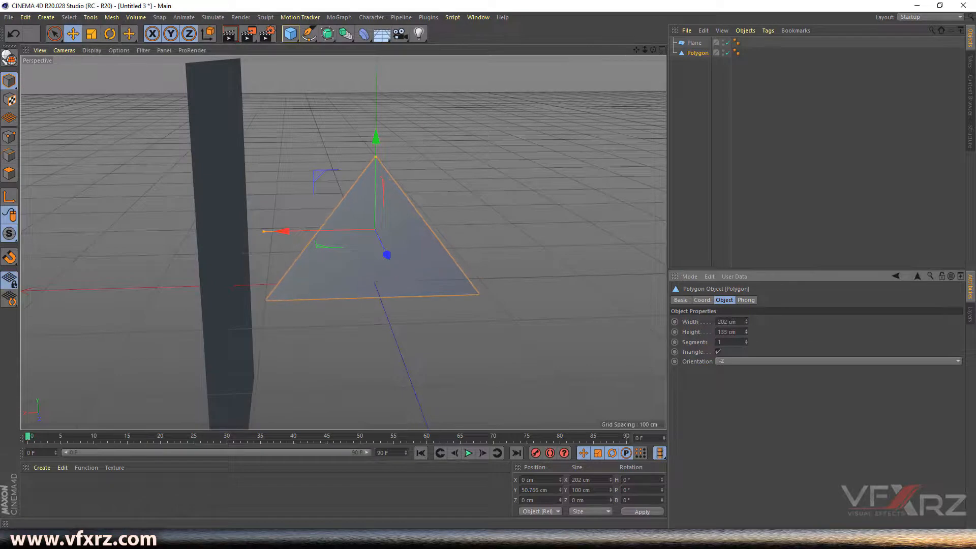
{"action": "left_click_drag", "start_coordinate": [379, 137], "coordinate": [376, 121]}
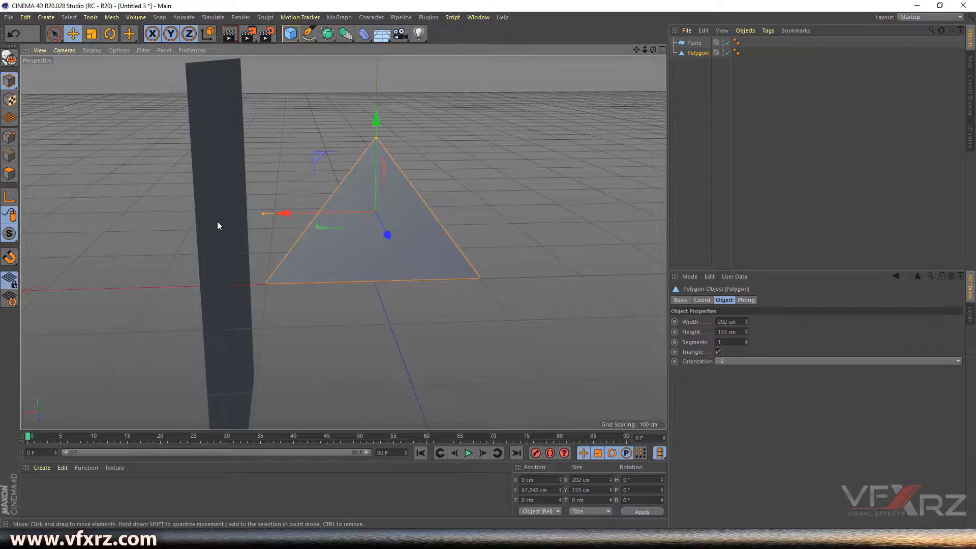
{"action": "left_click_drag", "start_coordinate": [653, 49], "coordinate": [628, 53]}
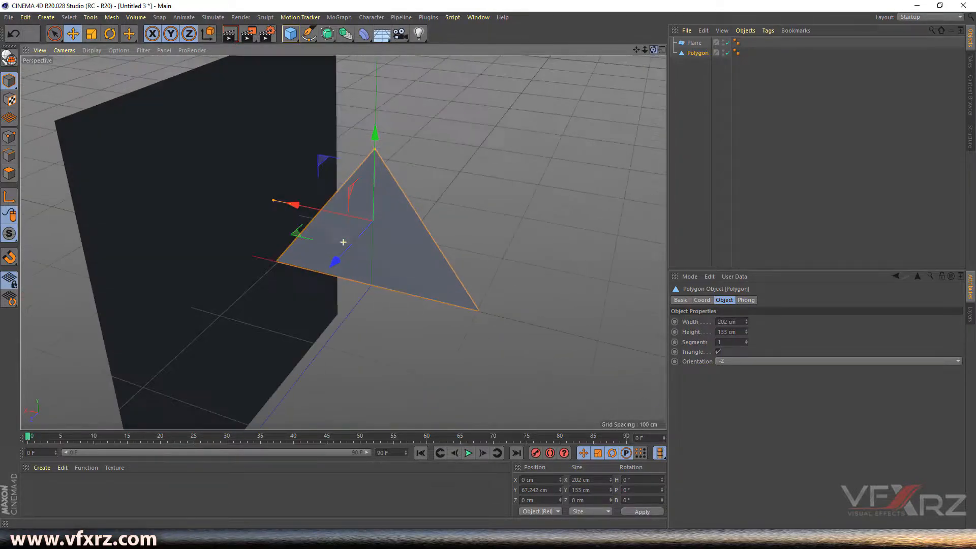
- Narrow the plane to about 236 cm, raise it to Y 118.857 cm, and show four views
{"action": "left_click", "coordinate": [185, 222]}
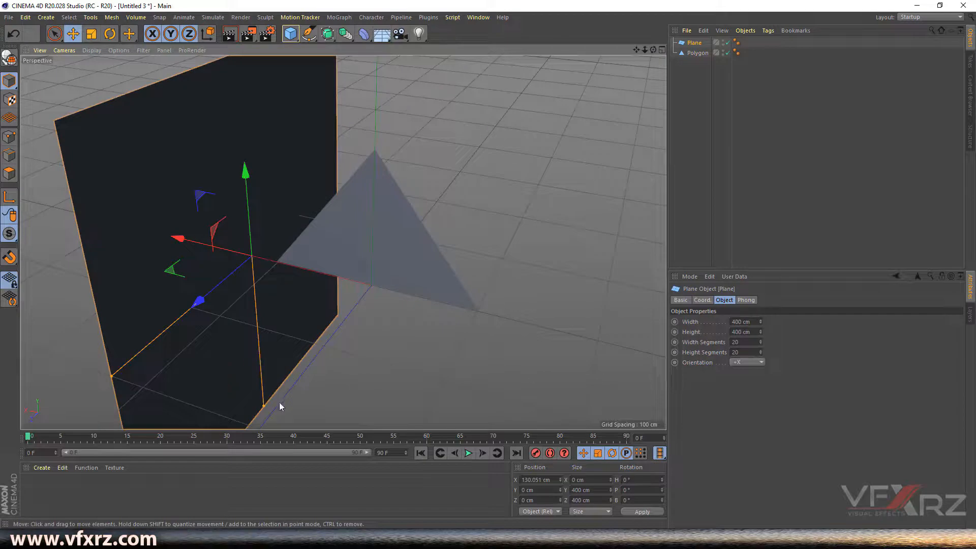
{"action": "left_click_drag", "start_coordinate": [264, 407], "coordinate": [255, 353]}
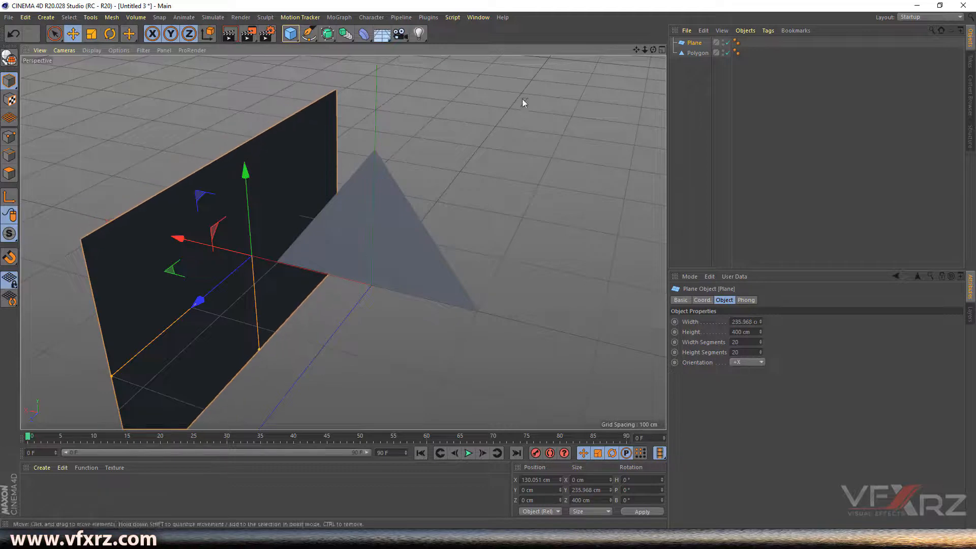
{"action": "left_click_drag", "start_coordinate": [637, 49], "coordinate": [339, 241]}
{"action": "left_click_drag", "start_coordinate": [304, 153], "coordinate": [602, 52]}
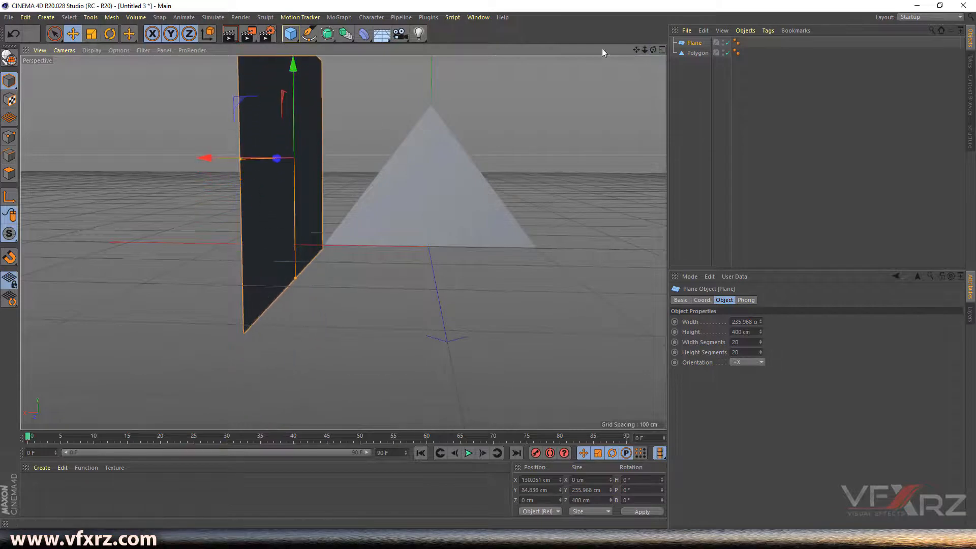
{"action": "left_click", "coordinate": [662, 50]}
{"action": "scroll", "coordinate": [542, 316], "scroll_direction": "up", "scroll_amount": 3}
{"action": "left_click_drag", "start_coordinate": [557, 285], "coordinate": [555, 270]}
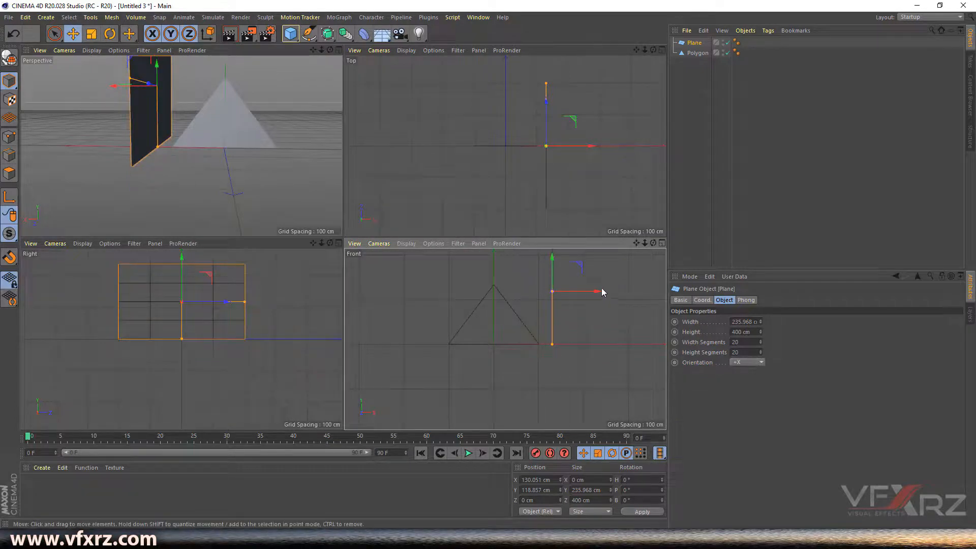
- Slide the plane to the triangle's right corner at X 100.97 cm, undoing a trial height change
{"action": "left_click_drag", "start_coordinate": [600, 293], "coordinate": [586, 293]}
{"action": "middle_click_drag", "start_coordinate": [505, 339], "coordinate": [516, 374], "text": "alt"}
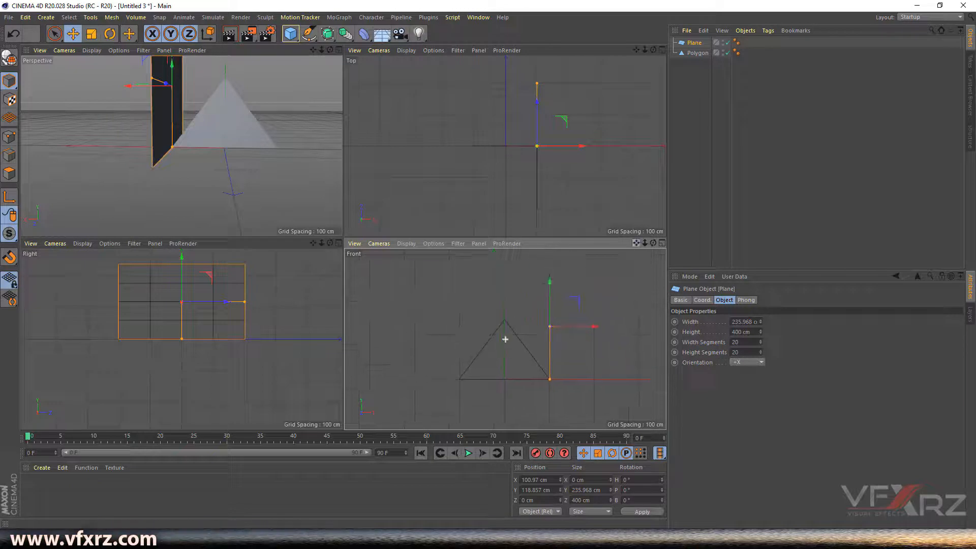
{"action": "left_click", "coordinate": [619, 284]}
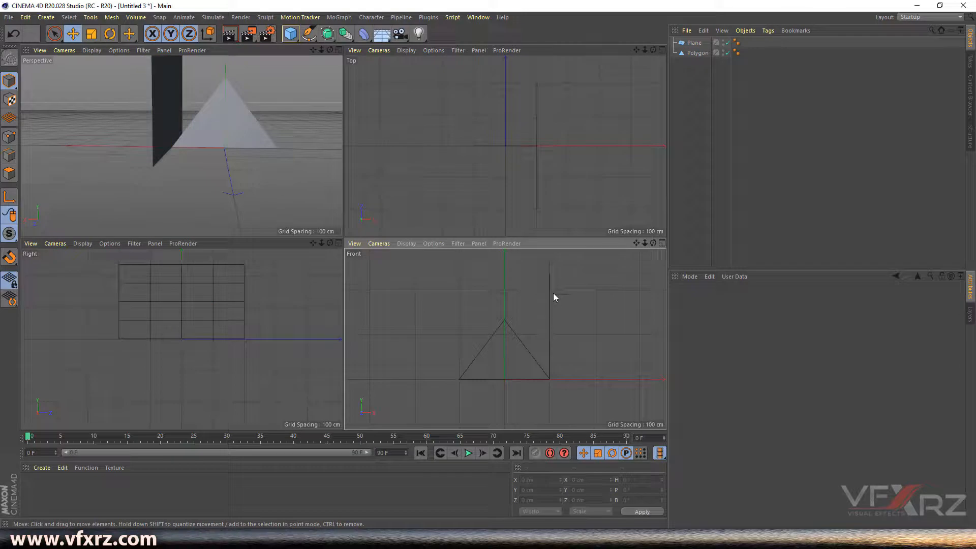
{"action": "left_click", "coordinate": [549, 329]}
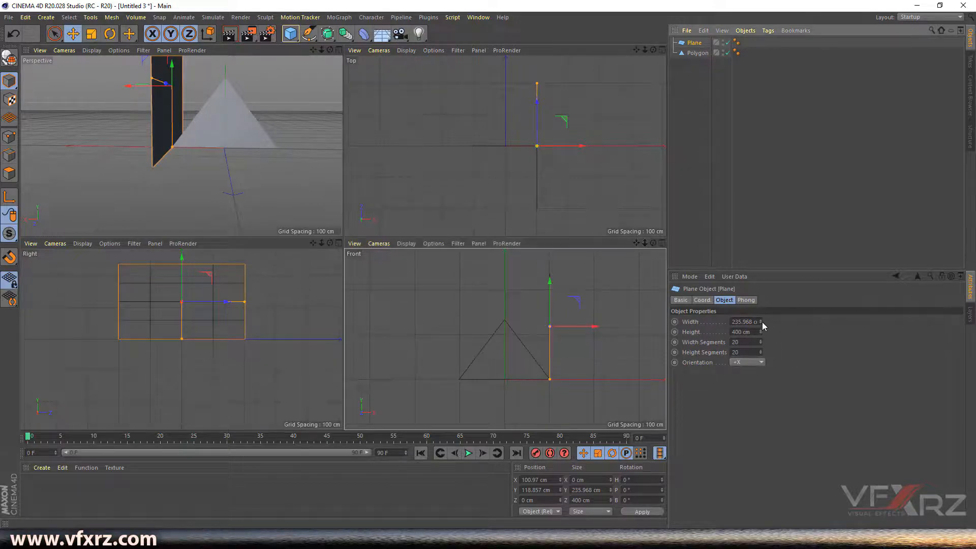
{"action": "mouse_move", "coordinate": [760, 332]}
{"action": "left_mouse_down"}
{"action": "mouse_move", "coordinate": [761, 363]}
{"action": "mouse_move", "coordinate": [760, 350]}
{"action": "left_mouse_up"}
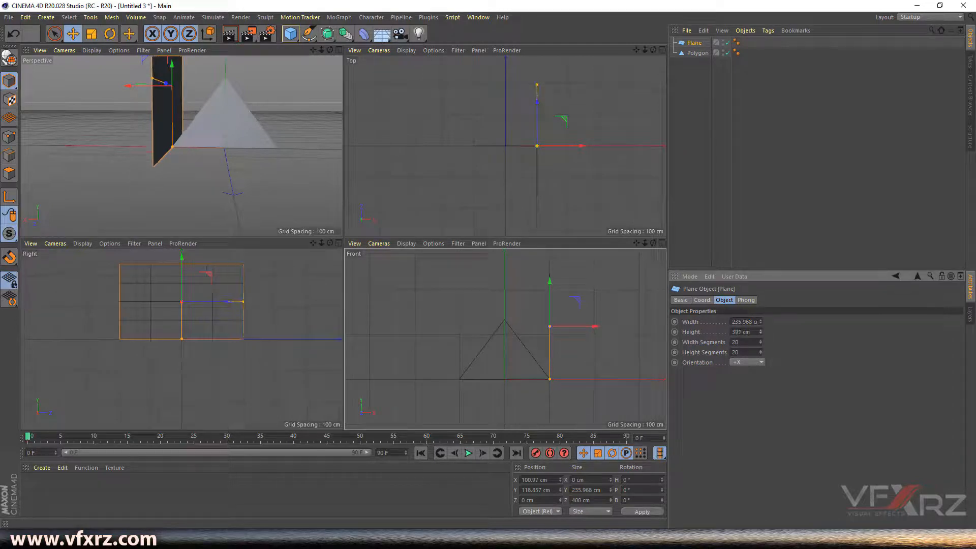
{"action": "key", "text": "ctrl+z"}
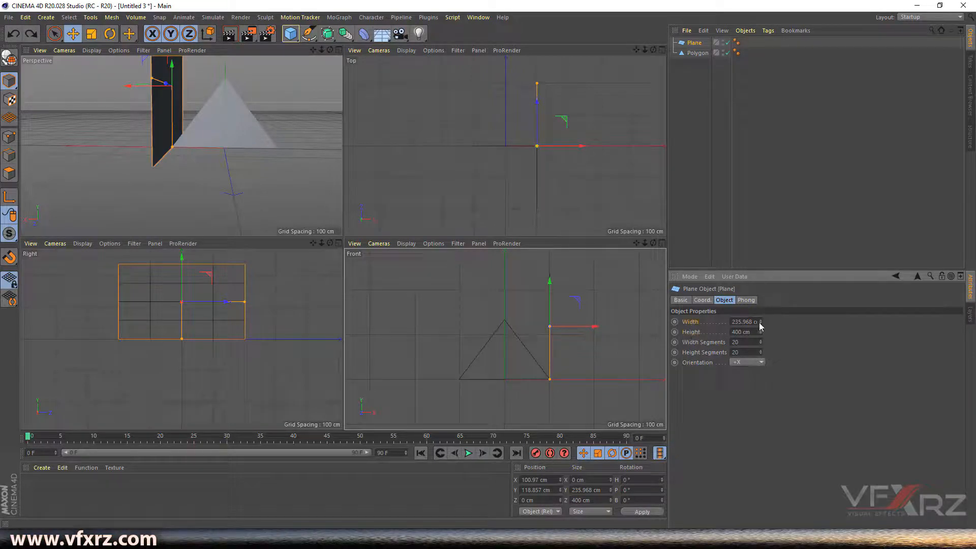
- Narrow the plane to 134.968 cm wide and lower it to Y 70.318 cm
{"action": "left_click_drag", "start_coordinate": [761, 326], "coordinate": [761, 362]}
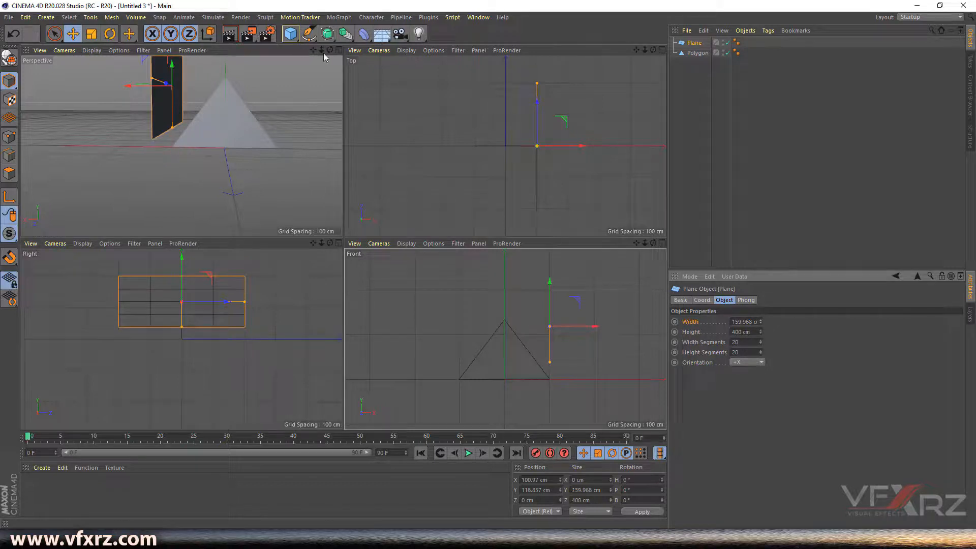
{"action": "left_click_drag", "start_coordinate": [313, 50], "coordinate": [328, 101]}
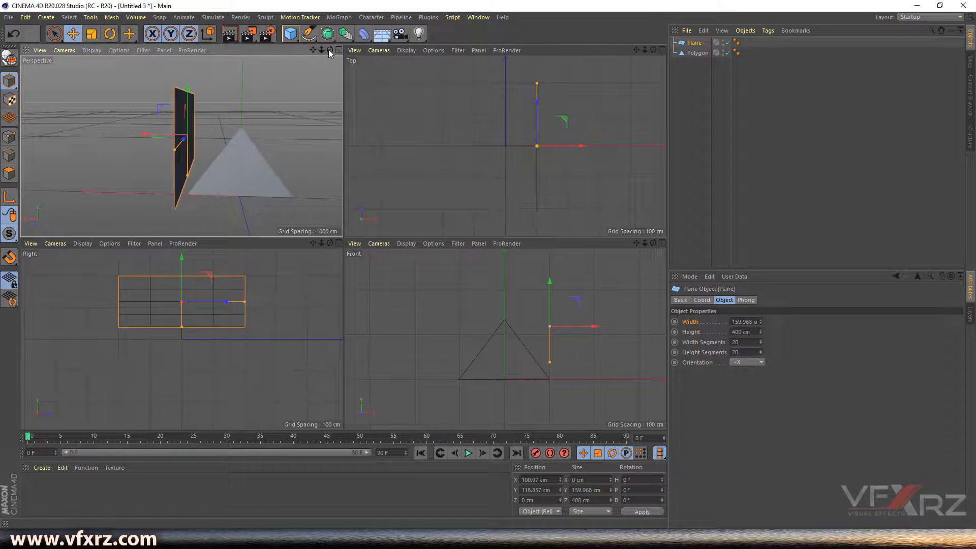
{"action": "left_click_drag", "start_coordinate": [329, 50], "coordinate": [356, 53]}
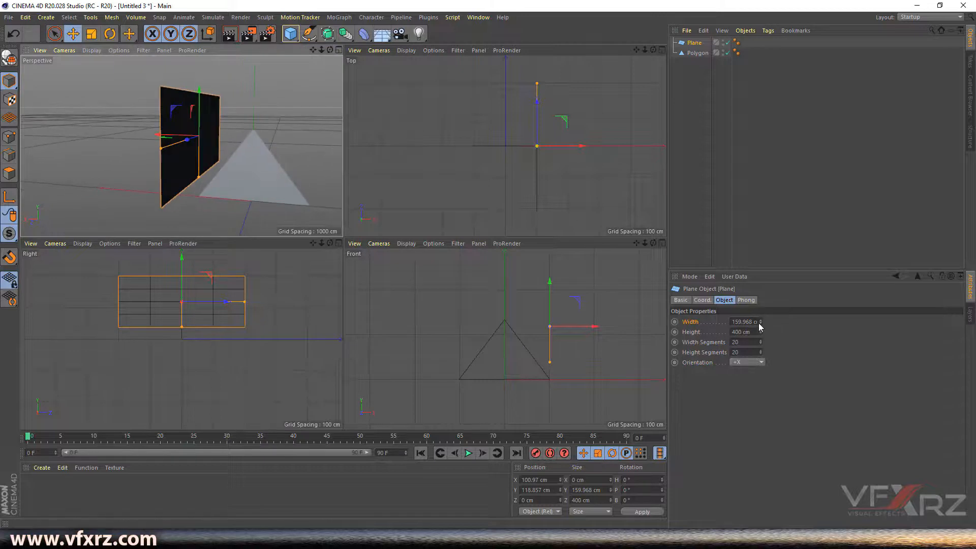
{"action": "left_click_drag", "start_coordinate": [760, 321], "coordinate": [760, 331]}
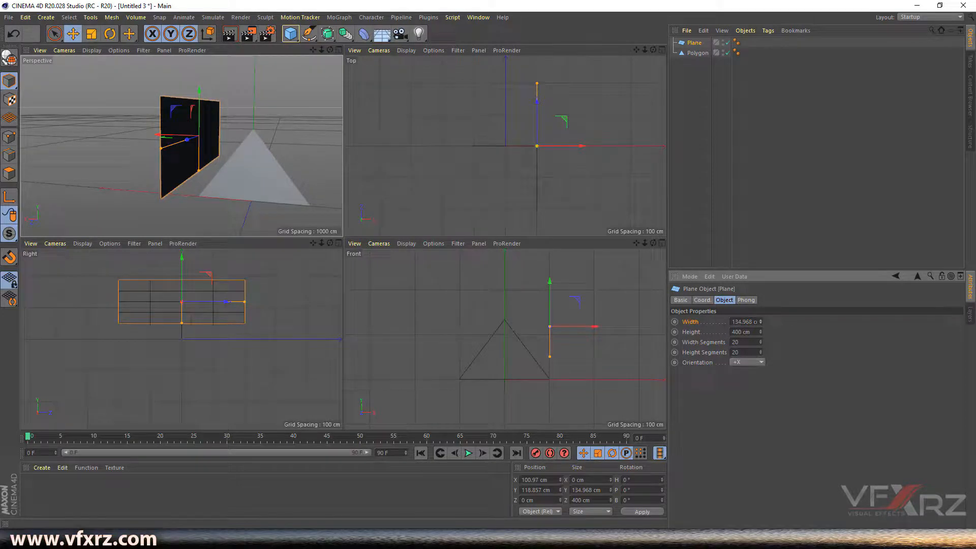
{"action": "left_click_drag", "start_coordinate": [183, 261], "coordinate": [183, 277]}
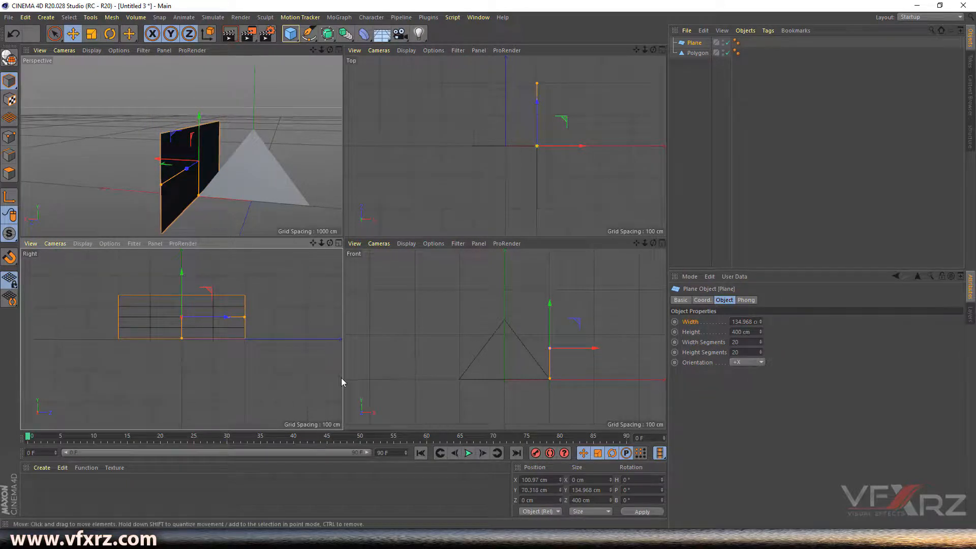
{"action": "mouse_move", "coordinate": [637, 50]}
{"action": "left_mouse_down"}
{"action": "mouse_move", "coordinate": [622, 57]}
{"action": "mouse_move", "coordinate": [606, 102]}
{"action": "mouse_move", "coordinate": [643, 51]}
{"action": "mouse_move", "coordinate": [636, 56]}
{"action": "left_mouse_up"}
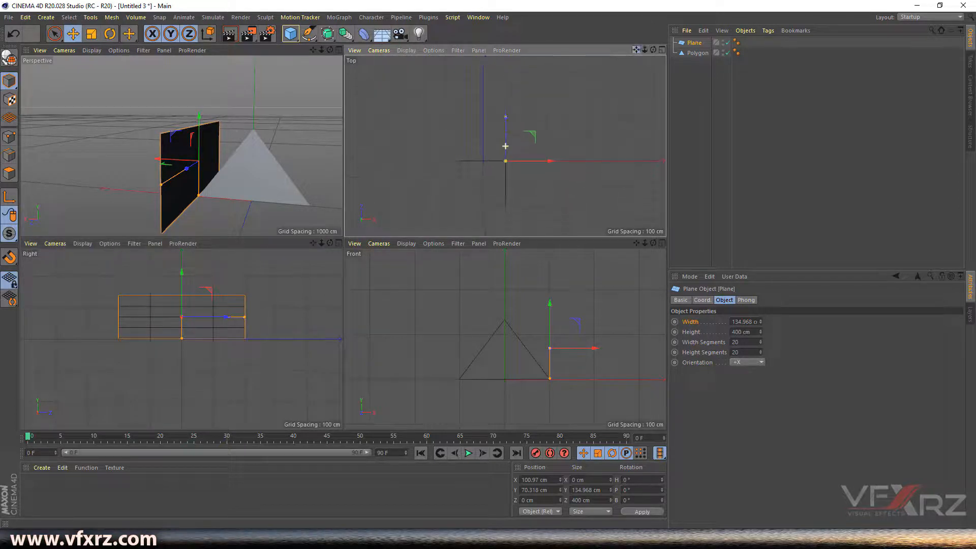
- Move the plane along Z to -199.029 cm, reselect it, and recentre the Top and Front views
{"action": "left_click", "coordinate": [568, 137]}
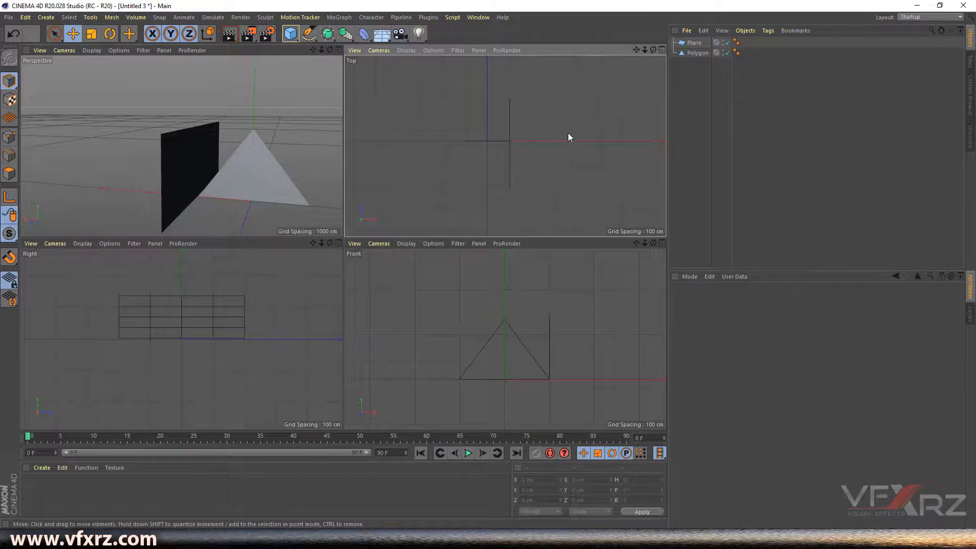
{"action": "left_click", "coordinate": [510, 132]}
{"action": "left_click_drag", "start_coordinate": [512, 130], "coordinate": [521, 164]}
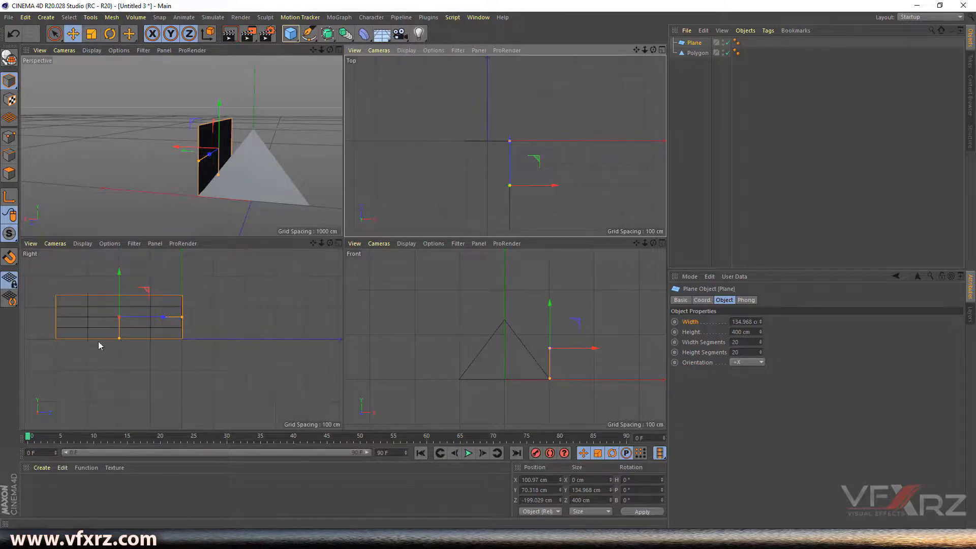
{"action": "left_click", "coordinate": [227, 308]}
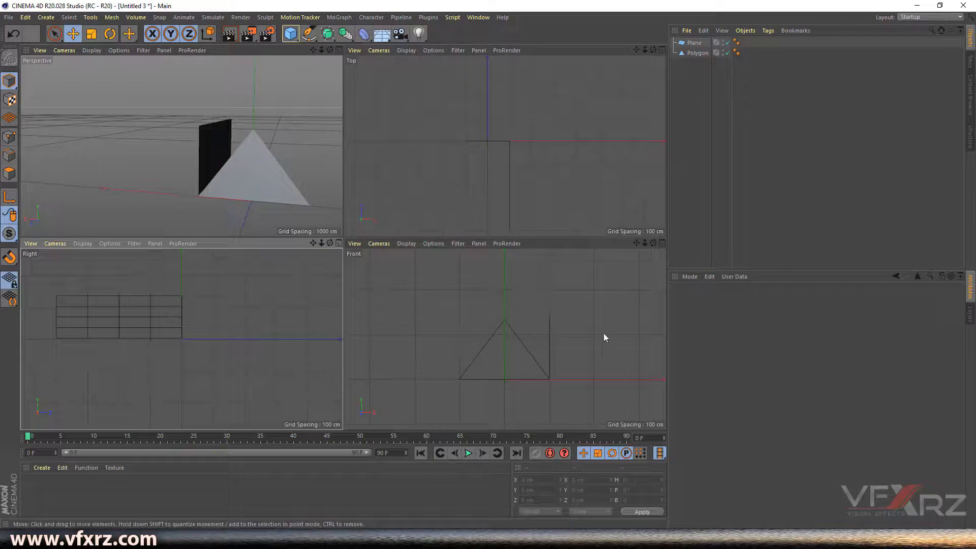
{"action": "left_click", "coordinate": [693, 43]}
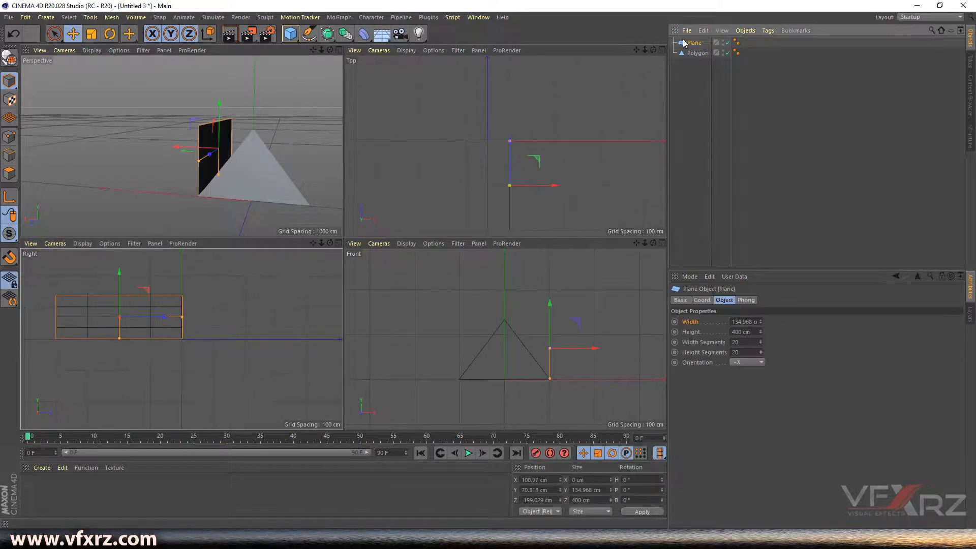
{"action": "mouse_move", "coordinate": [654, 50]}
{"action": "left_mouse_down"}
{"action": "mouse_move", "coordinate": [644, 50]}
{"action": "mouse_move", "coordinate": [655, 50]}
{"action": "left_mouse_up"}
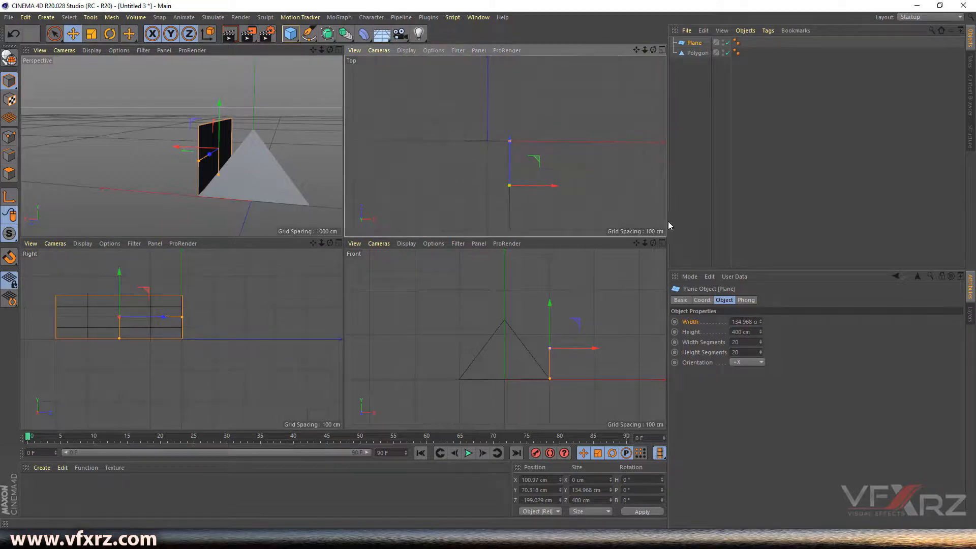
{"action": "left_click_drag", "start_coordinate": [636, 243], "coordinate": [625, 220]}
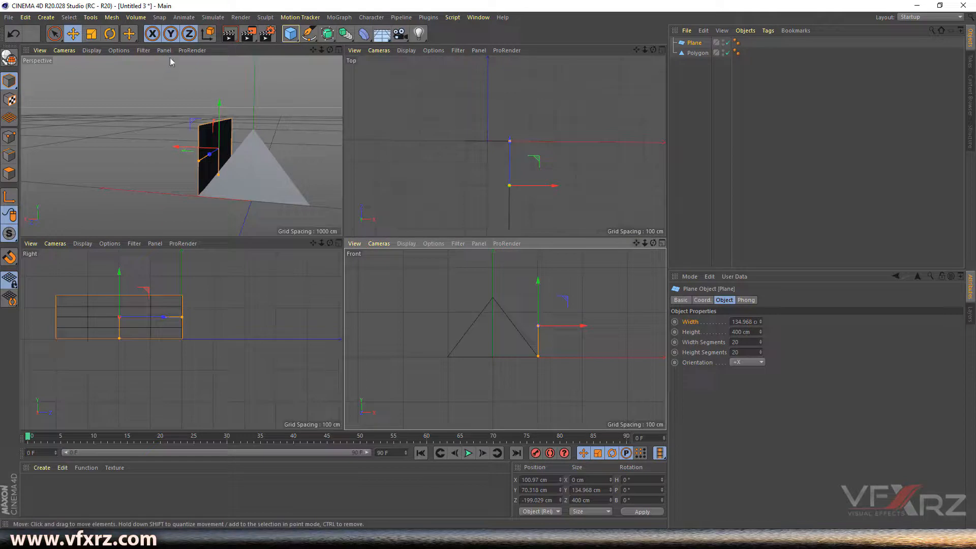
- In an enlarged Front view, rotate the plane to B -34.834° to match the triangle's slope
{"action": "left_click", "coordinate": [110, 34]}
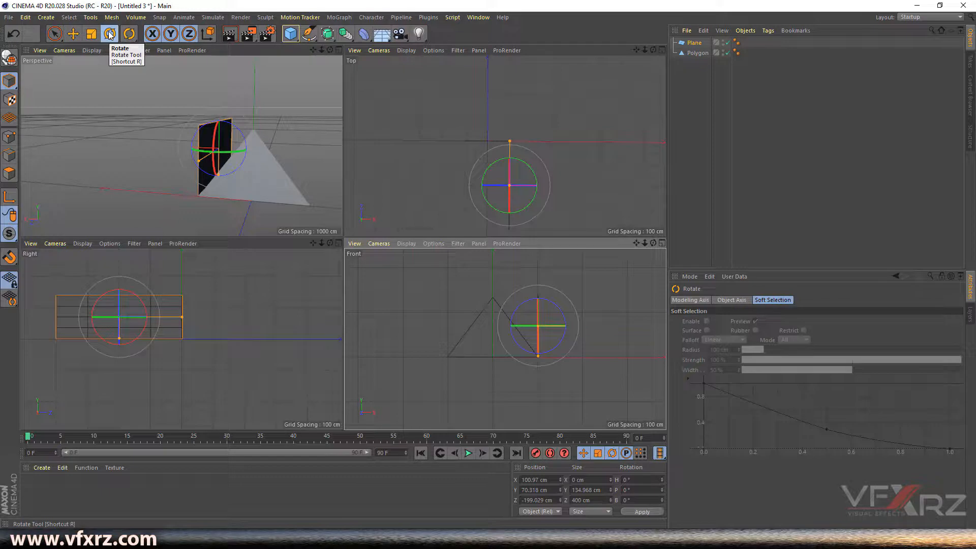
{"action": "left_click_drag", "start_coordinate": [330, 50], "coordinate": [371, 52]}
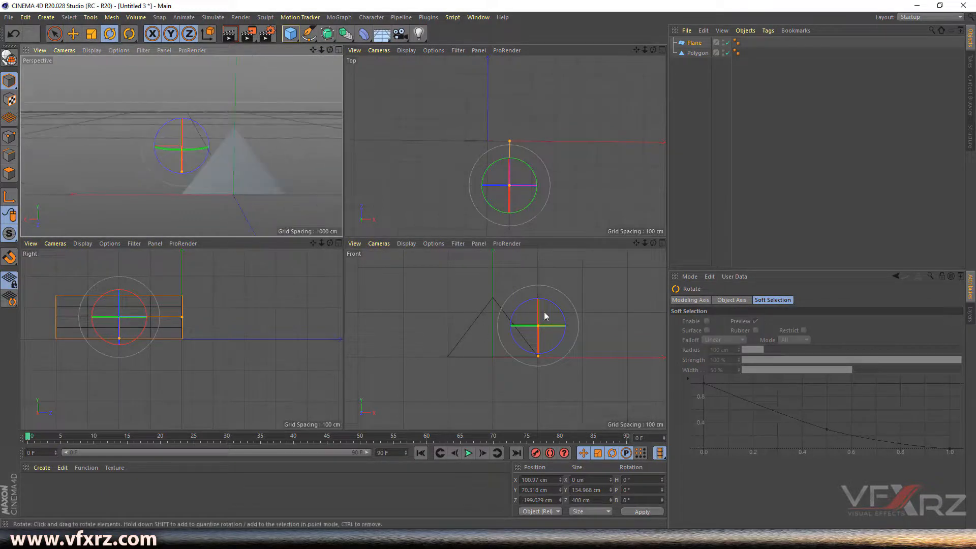
{"action": "left_click", "coordinate": [661, 243]}
{"action": "left_click_drag", "start_coordinate": [635, 50], "coordinate": [639, 73]}
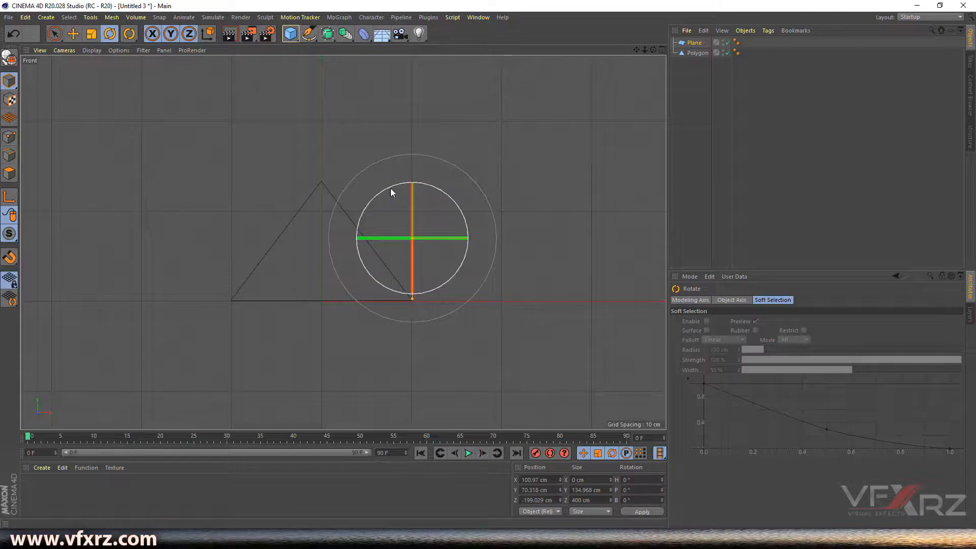
{"action": "left_click_drag", "start_coordinate": [392, 194], "coordinate": [354, 203]}
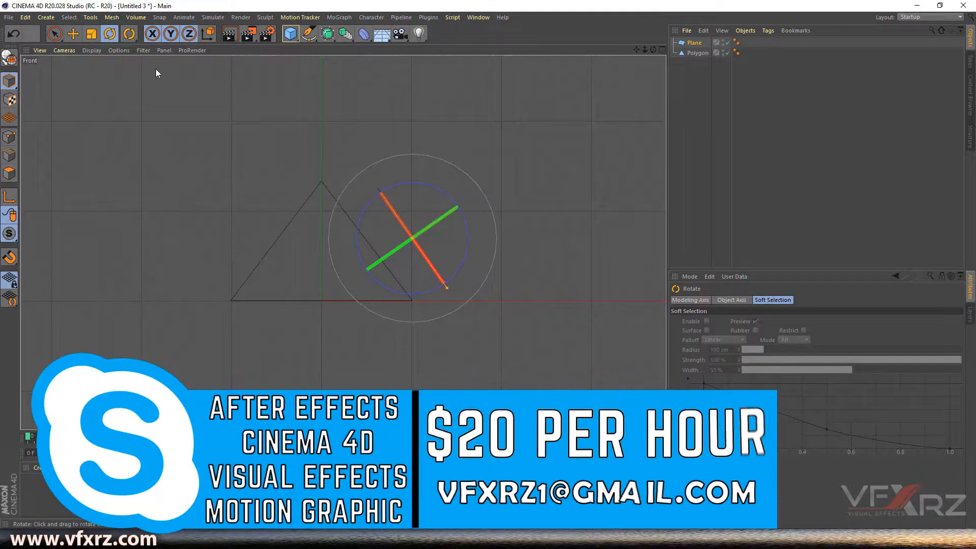
- Move the tilted plane onto the triangle's right edge at X 33.699, Y 69.716 cm
{"action": "left_click", "coordinate": [73, 33]}
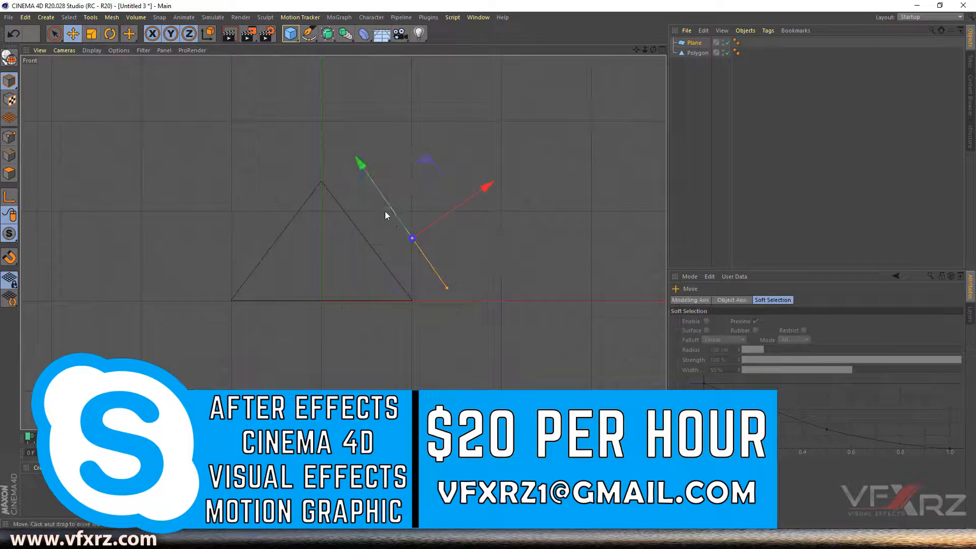
{"action": "left_click_drag", "start_coordinate": [443, 219], "coordinate": [406, 226]}
{"action": "left_click", "coordinate": [493, 238]}
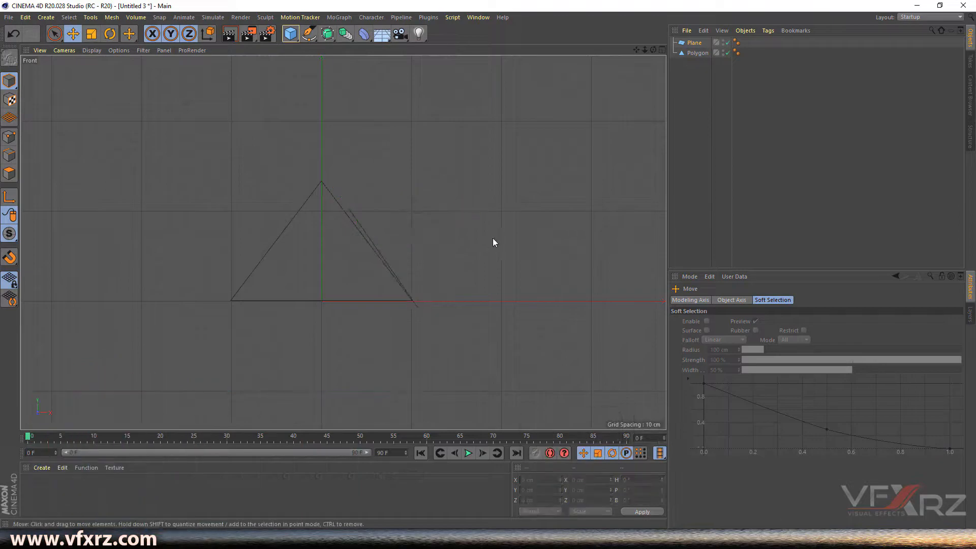
{"action": "left_click", "coordinate": [418, 306]}
{"action": "mouse_move", "coordinate": [333, 189]}
{"action": "left_mouse_down"}
{"action": "mouse_move", "coordinate": [343, 204]}
{"action": "mouse_move", "coordinate": [335, 192]}
{"action": "left_mouse_up"}
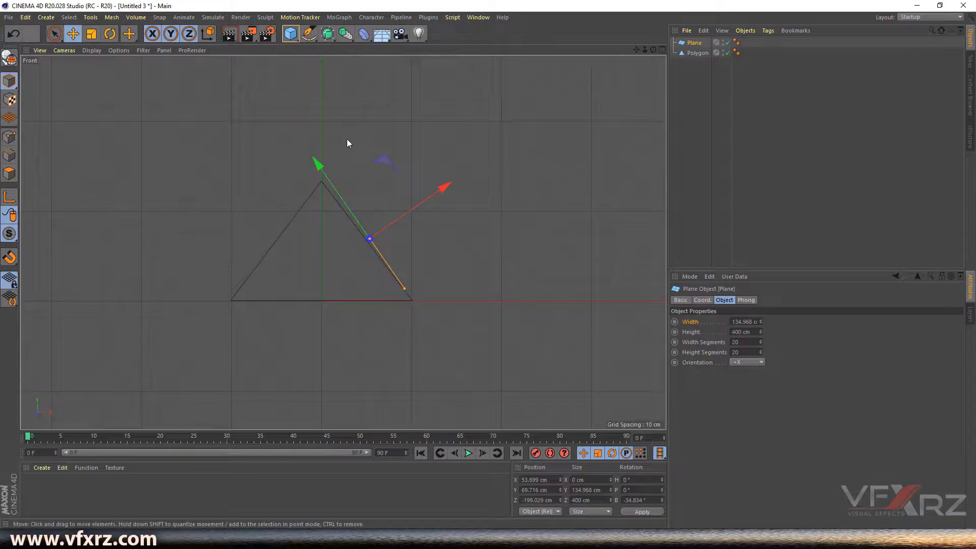
- Widen the roof plane slightly and tilt it to about -37.4° to match the slope
{"action": "left_click", "coordinate": [354, 204]}
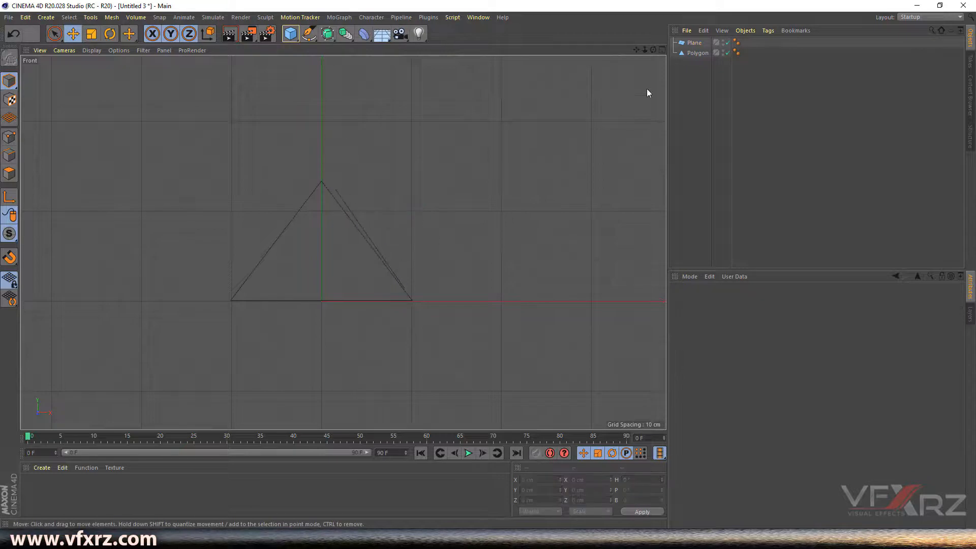
{"action": "left_click", "coordinate": [693, 43]}
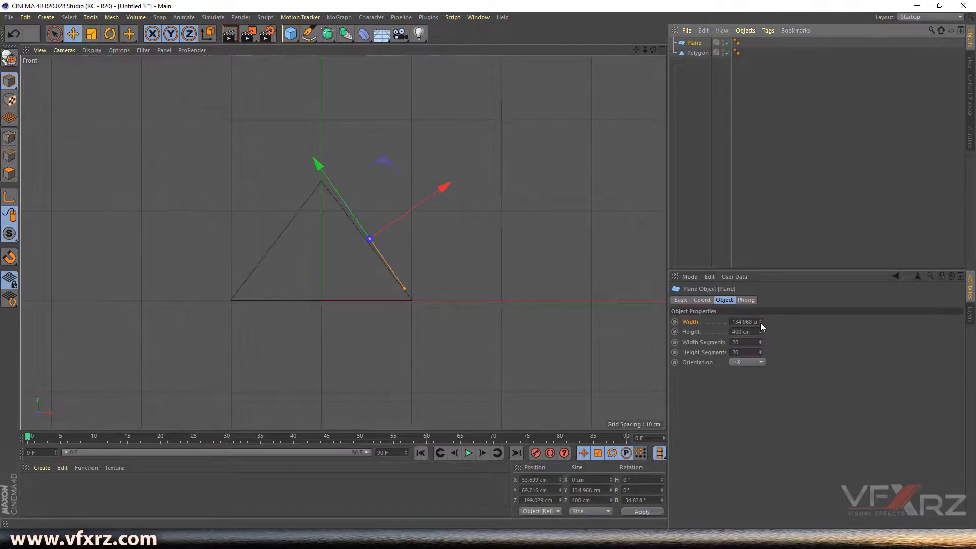
{"action": "left_click_drag", "start_coordinate": [761, 322], "coordinate": [768, 318]}
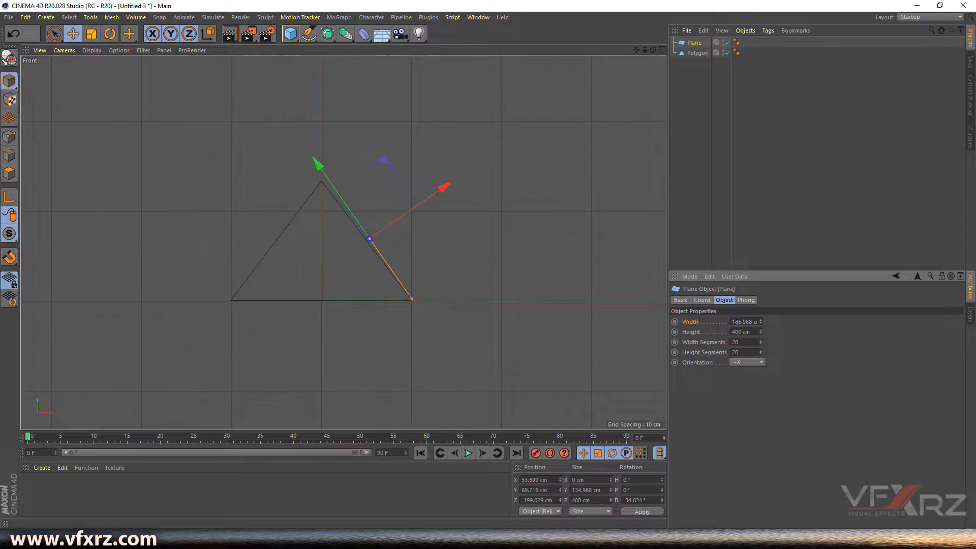
{"action": "left_click", "coordinate": [510, 262]}
{"action": "left_click", "coordinate": [361, 227]}
{"action": "key", "text": "r"}
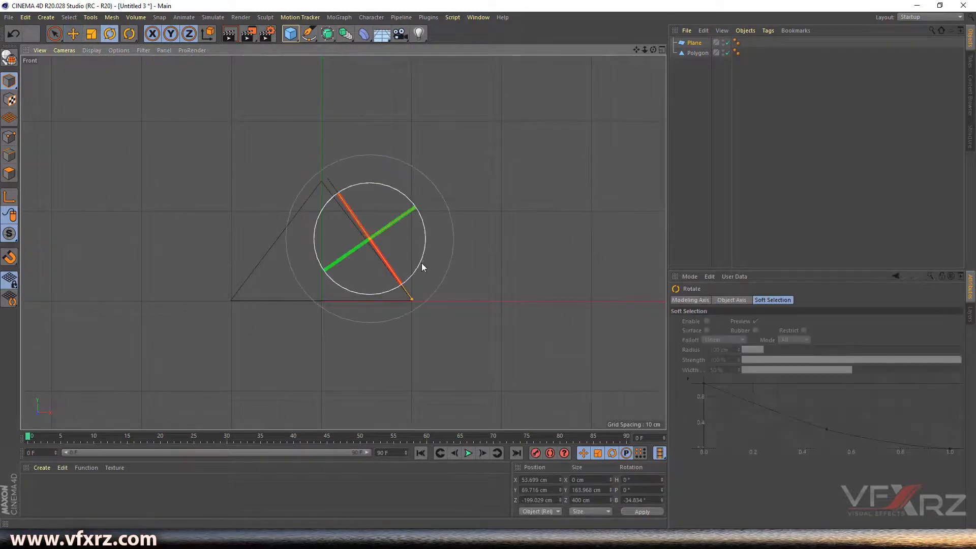
{"action": "left_click_drag", "start_coordinate": [423, 264], "coordinate": [421, 260]}
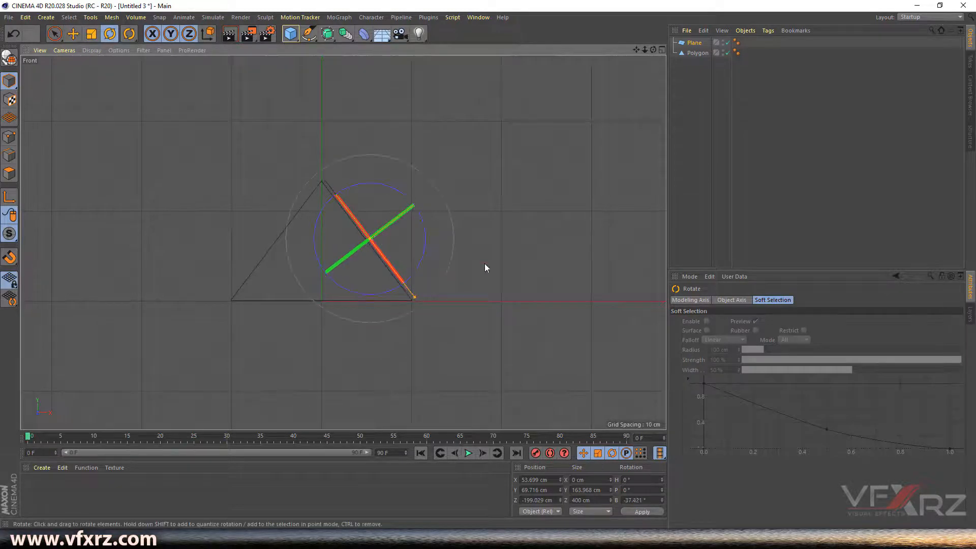
{"action": "left_click", "coordinate": [465, 303]}
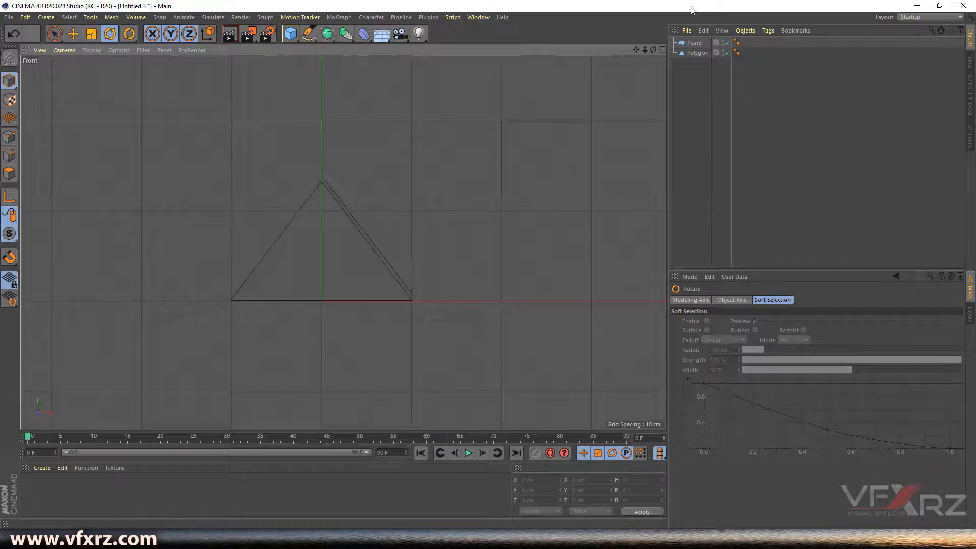
- Increase the plane's width to about 170 cm and slide it flush along the triangle's right edge
{"action": "left_click", "coordinate": [694, 43]}
{"action": "left_click_drag", "start_coordinate": [761, 321], "coordinate": [761, 316]}
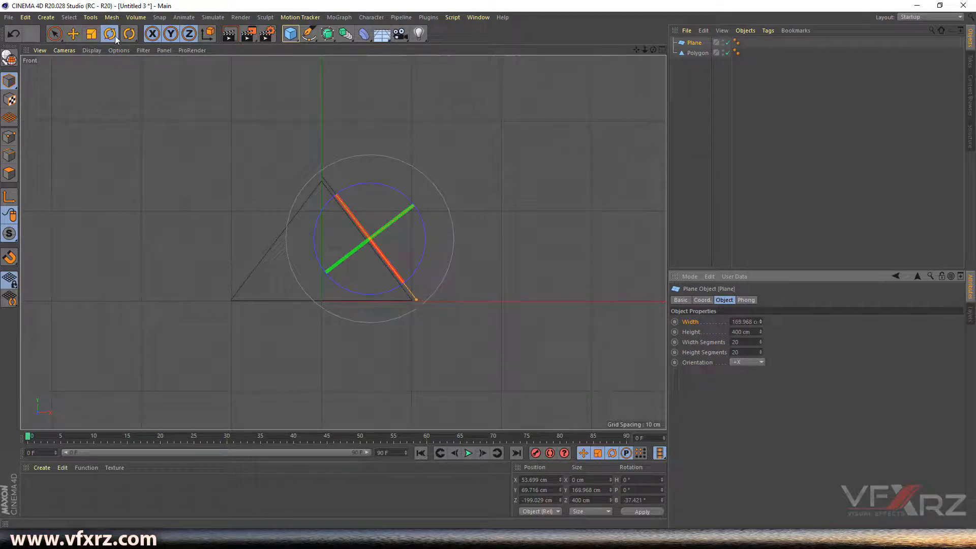
{"action": "left_click", "coordinate": [75, 33]}
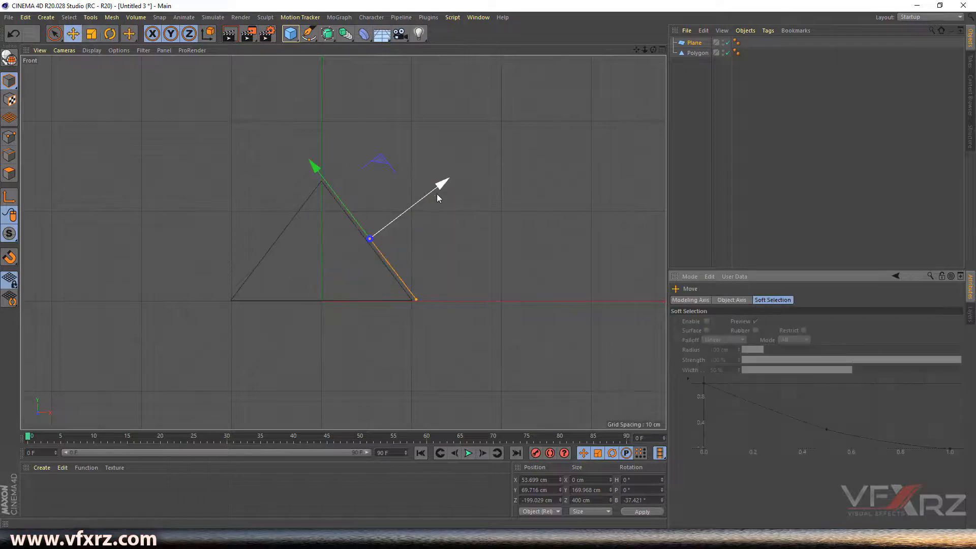
{"action": "left_click_drag", "start_coordinate": [437, 189], "coordinate": [436, 192]}
{"action": "left_click", "coordinate": [473, 206]}
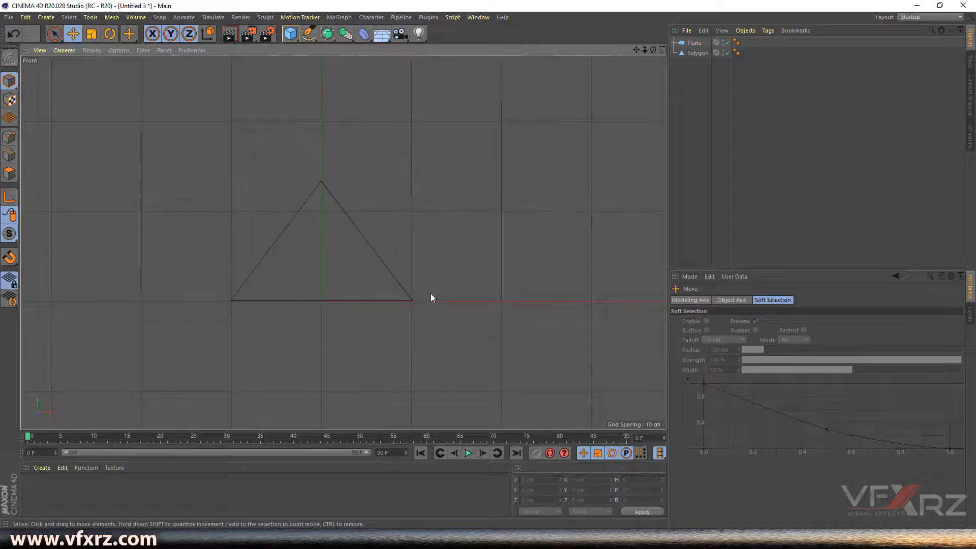
- Ctrl-drag the roof Plane in the Object Manager to create the duplicate Plane.1
{"action": "left_click", "coordinate": [660, 50]}
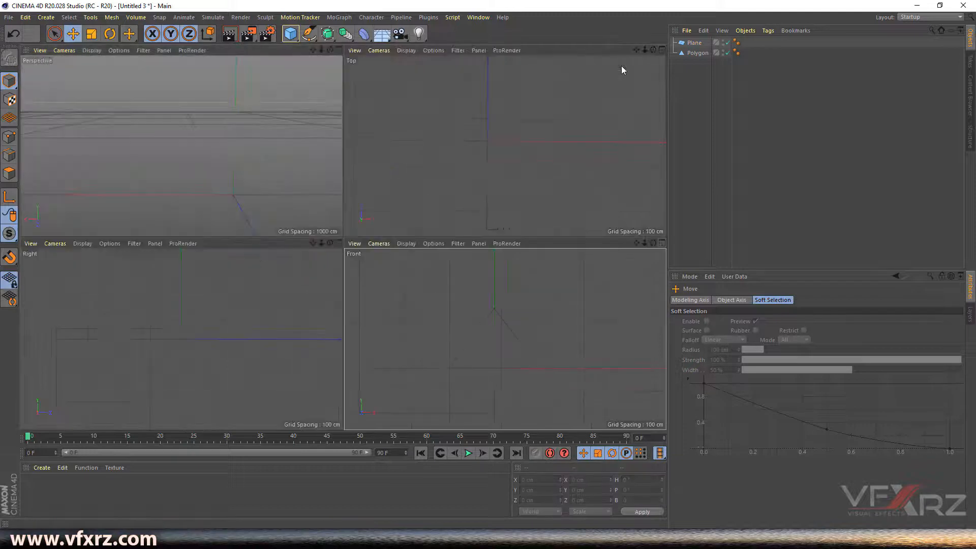
{"action": "mouse_move", "coordinate": [329, 50]}
{"action": "left_mouse_down"}
{"action": "mouse_move", "coordinate": [237, 55]}
{"action": "mouse_move", "coordinate": [330, 69]}
{"action": "mouse_move", "coordinate": [355, 57]}
{"action": "mouse_move", "coordinate": [295, 56]}
{"action": "mouse_move", "coordinate": [329, 63]}
{"action": "left_mouse_up"}
{"action": "left_click", "coordinate": [216, 129]}
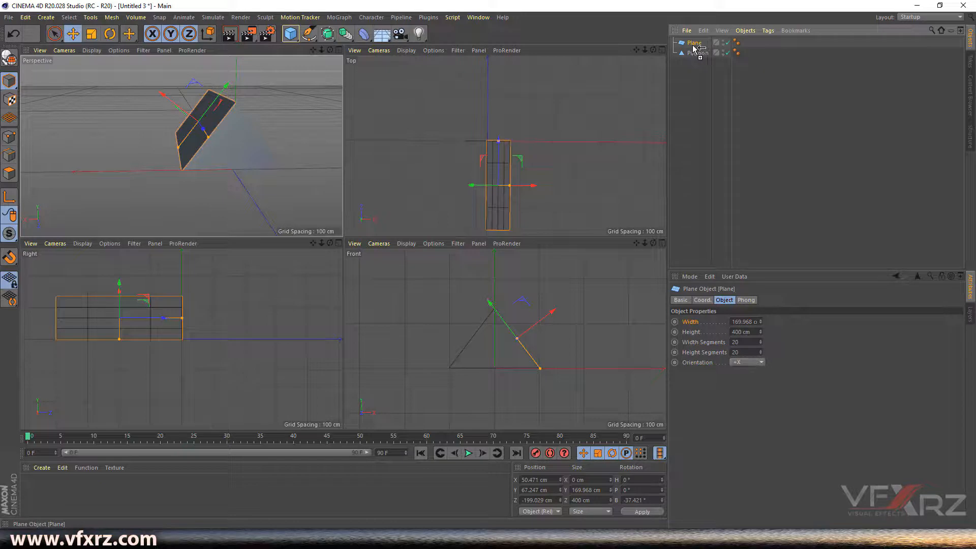
{"action": "left_click_drag", "start_coordinate": [696, 53], "coordinate": [696, 53], "text": "ctrl"}
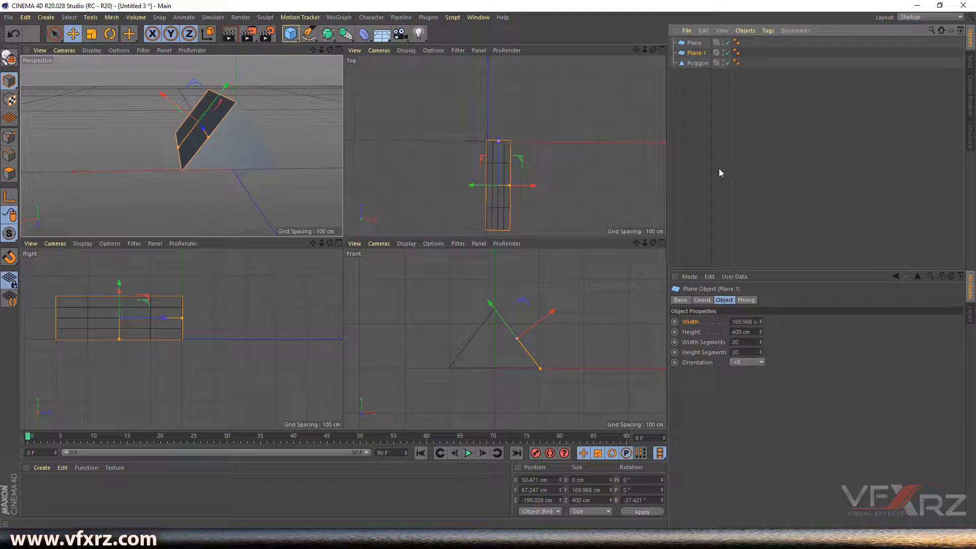
- Undo the last change and try sliding Plane.1 in the maximized Perspective view, then undo it
{"action": "key", "text": "ctrl+z"}
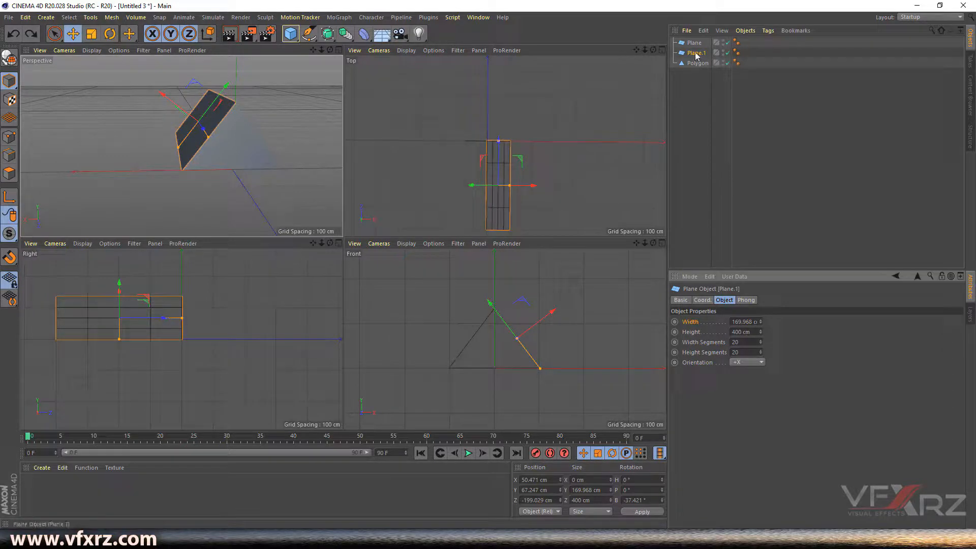
{"action": "left_click", "coordinate": [338, 50]}
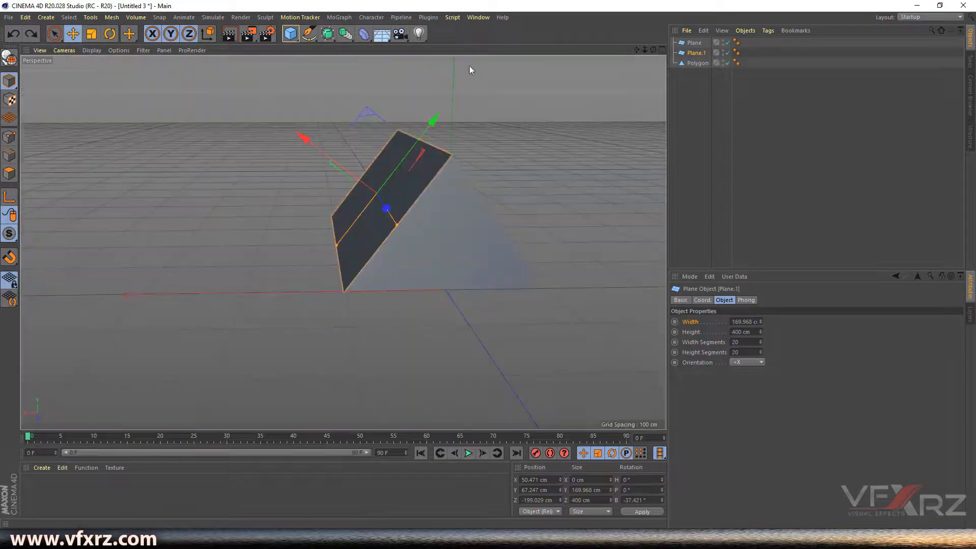
{"action": "mouse_move", "coordinate": [653, 49]}
{"action": "left_mouse_down"}
{"action": "mouse_move", "coordinate": [628, 51]}
{"action": "mouse_move", "coordinate": [645, 49]}
{"action": "left_mouse_up"}
{"action": "left_click_drag", "start_coordinate": [343, 242], "coordinate": [343, 240], "text": "alt"}
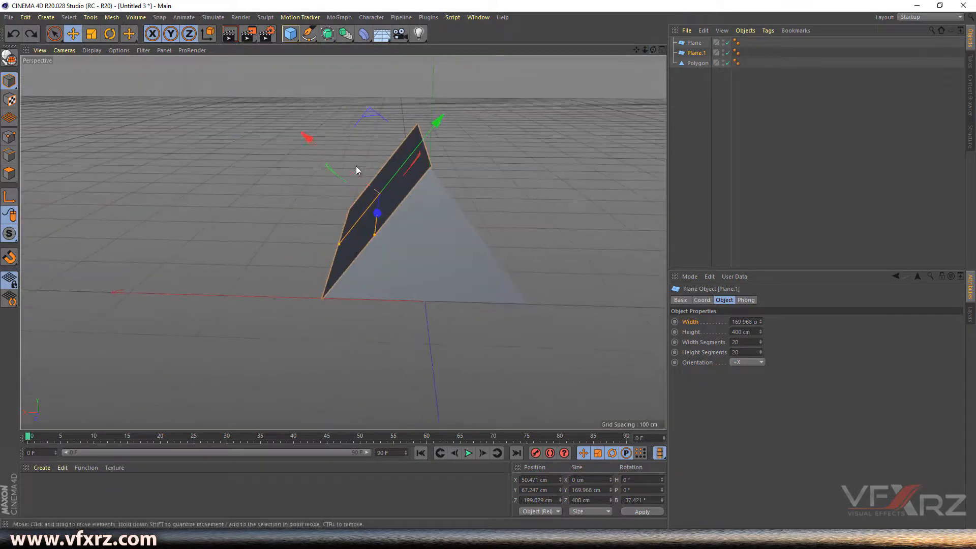
{"action": "left_click_drag", "start_coordinate": [370, 186], "coordinate": [482, 215]}
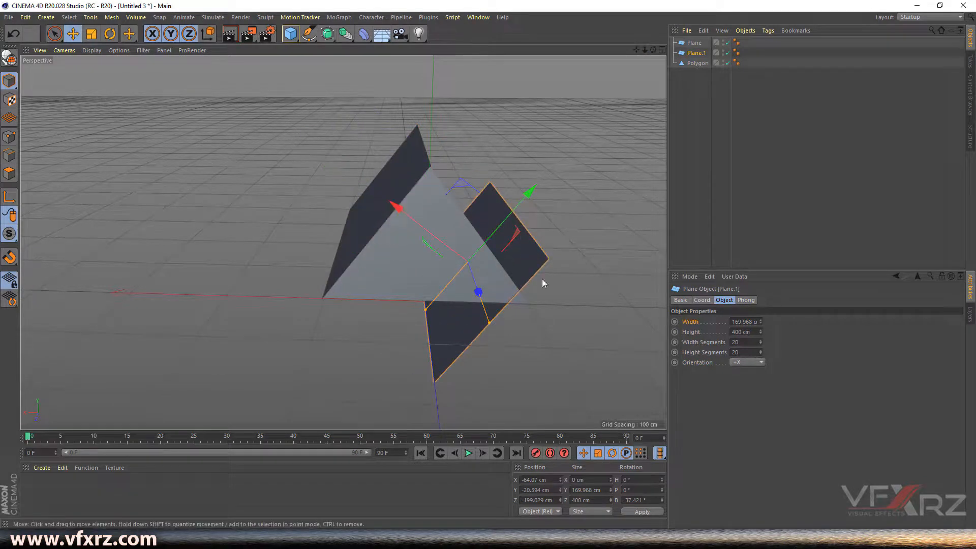
{"action": "key", "text": "ctrl+z"}
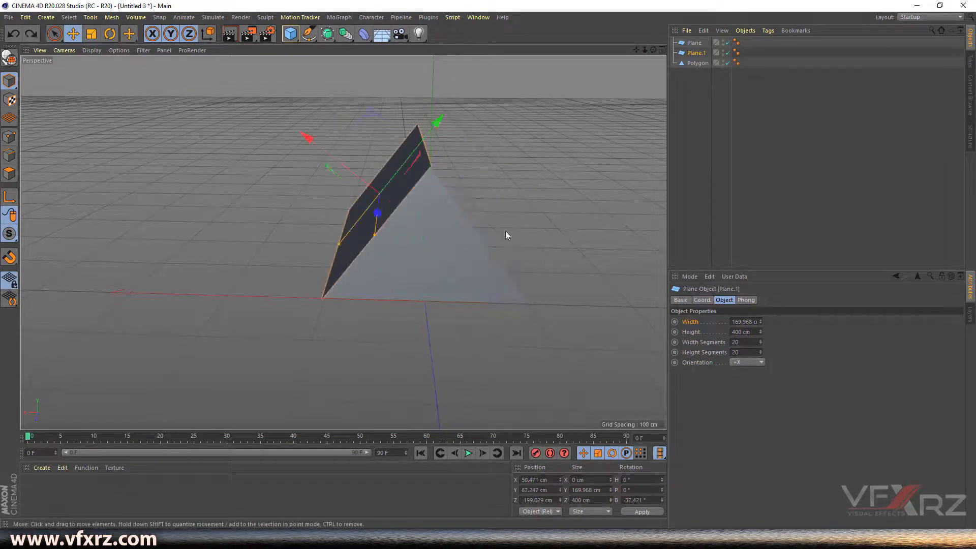
- Flip Plane.1's tilt to B 37.421° and move it onto the prism's left slope
{"action": "left_click_drag", "start_coordinate": [653, 51], "coordinate": [732, 52]}
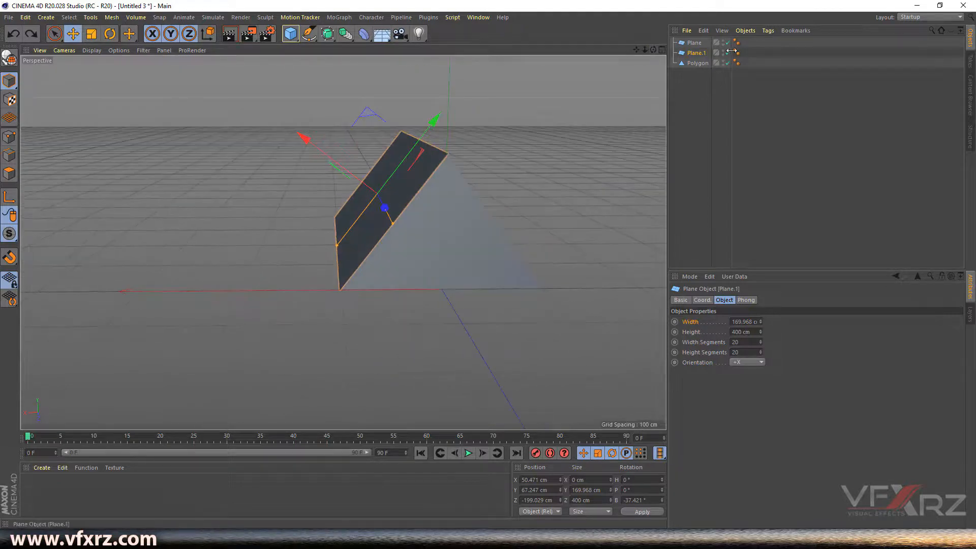
{"action": "left_click", "coordinate": [699, 54]}
{"action": "type", "text": "-"}
{"action": "left_click", "coordinate": [641, 513]}
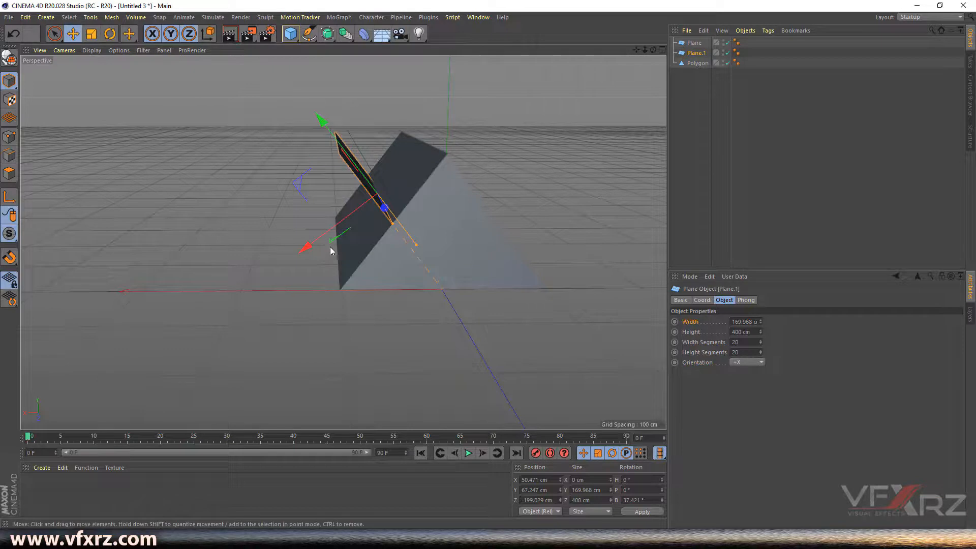
{"action": "left_click_drag", "start_coordinate": [653, 50], "coordinate": [370, 216]}
{"action": "left_click_drag", "start_coordinate": [383, 83], "coordinate": [411, 127]}
{"action": "left_click_drag", "start_coordinate": [653, 49], "coordinate": [596, 126]}
{"action": "left_click", "coordinate": [602, 131]}
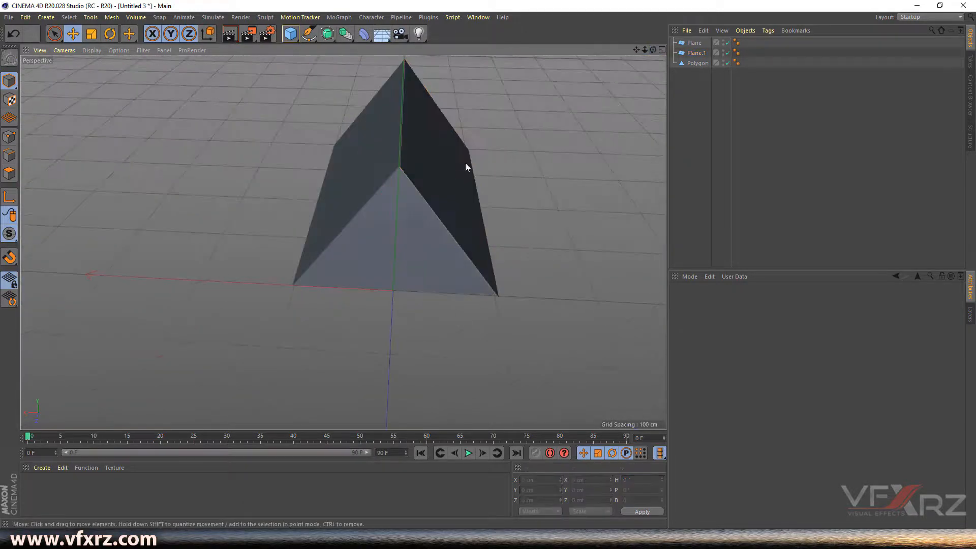
- In a zoomed Front view, nudge Plane.1 so its edge aligns with the triangle's left side
{"action": "left_click", "coordinate": [661, 50]}
{"action": "scroll", "coordinate": [480, 341], "scroll_direction": "up", "scroll_amount": 3}
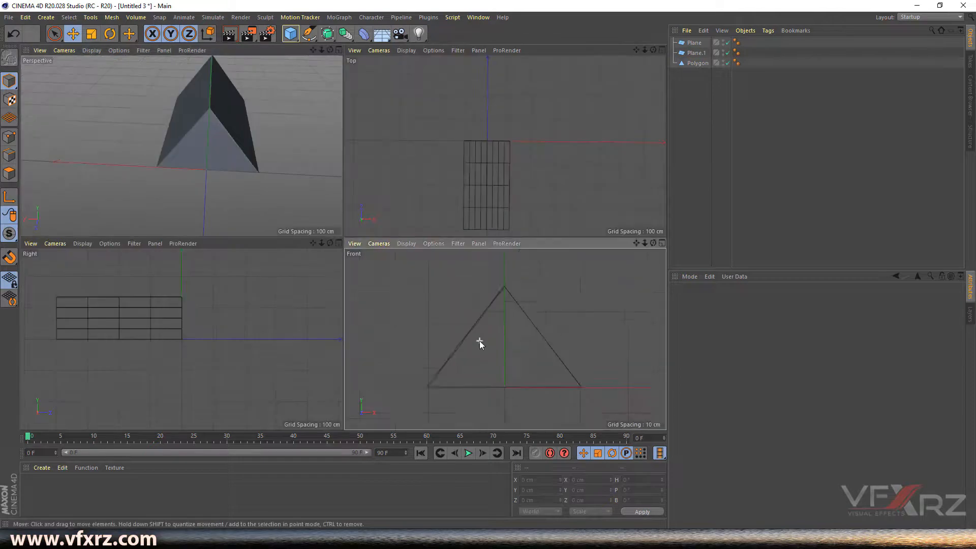
{"action": "left_click_drag", "start_coordinate": [636, 243], "coordinate": [655, 246]}
{"action": "scroll", "coordinate": [515, 257], "scroll_direction": "up", "scroll_amount": 2}
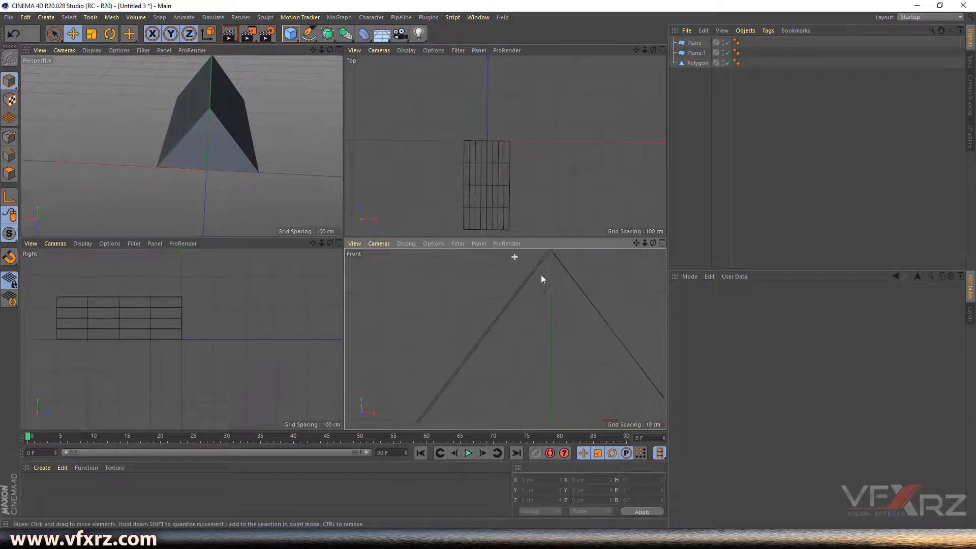
{"action": "left_click", "coordinate": [689, 53]}
{"action": "left_click_drag", "start_coordinate": [637, 243], "coordinate": [665, 179]}
{"action": "left_click_drag", "start_coordinate": [505, 353], "coordinate": [505, 357]}
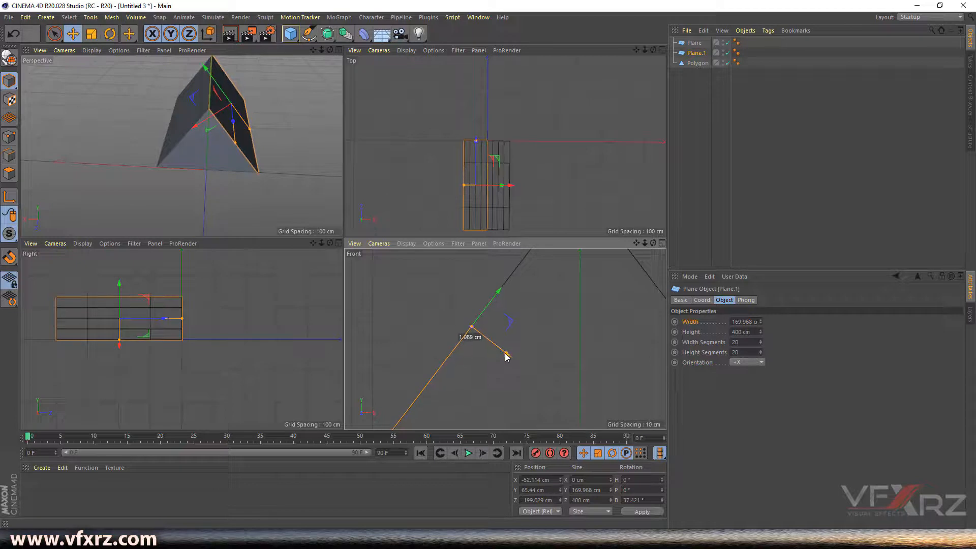
{"action": "left_click", "coordinate": [527, 333]}
{"action": "left_click_drag", "start_coordinate": [644, 243], "coordinate": [505, 339]}
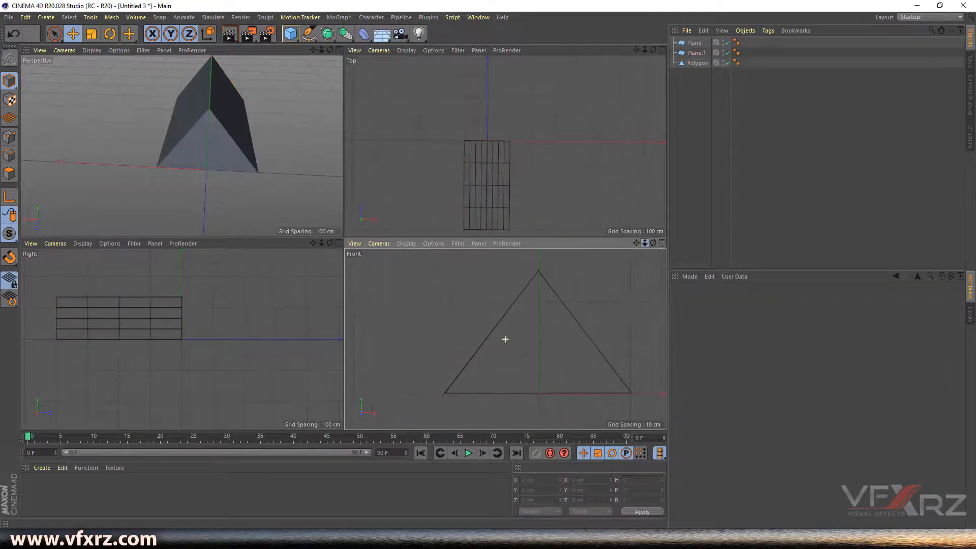
{"action": "left_click_drag", "start_coordinate": [635, 243], "coordinate": [505, 339]}
{"action": "left_click_drag", "start_coordinate": [330, 50], "coordinate": [181, 146]}
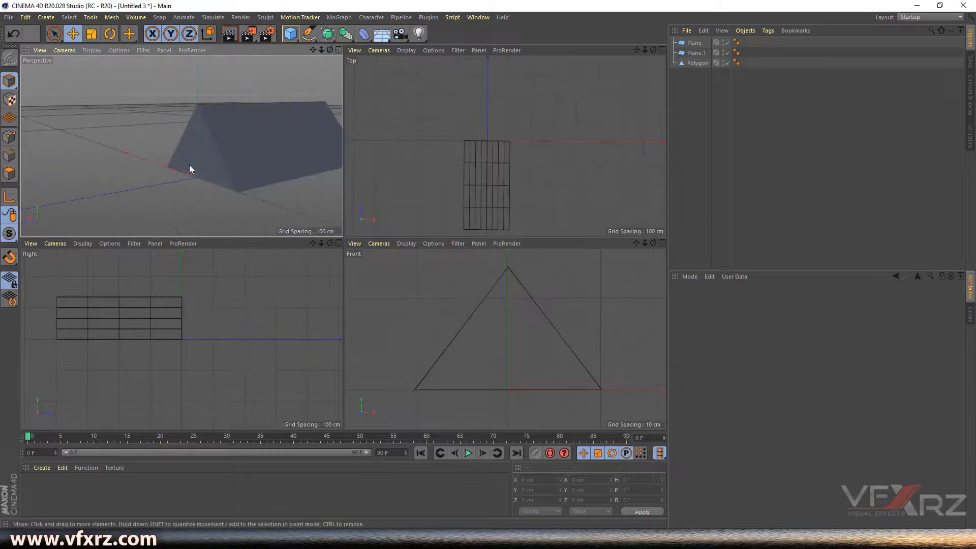
- Ctrl-drag the triangle Polygon along Z to create Polygon.1 at about Z -398 cm
{"action": "left_click", "coordinate": [169, 185]}
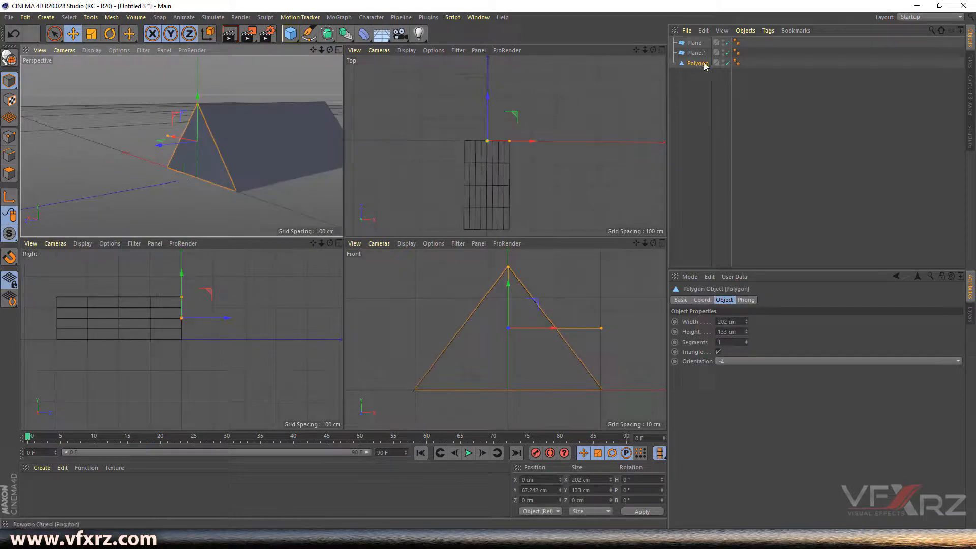
{"action": "left_click_drag", "start_coordinate": [313, 50], "coordinate": [115, 161]}
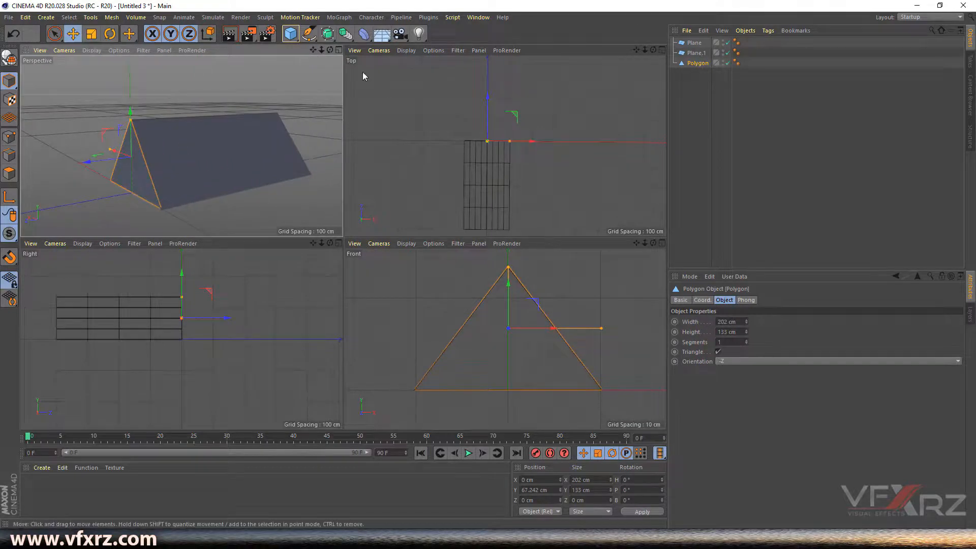
{"action": "left_click", "coordinate": [338, 50]}
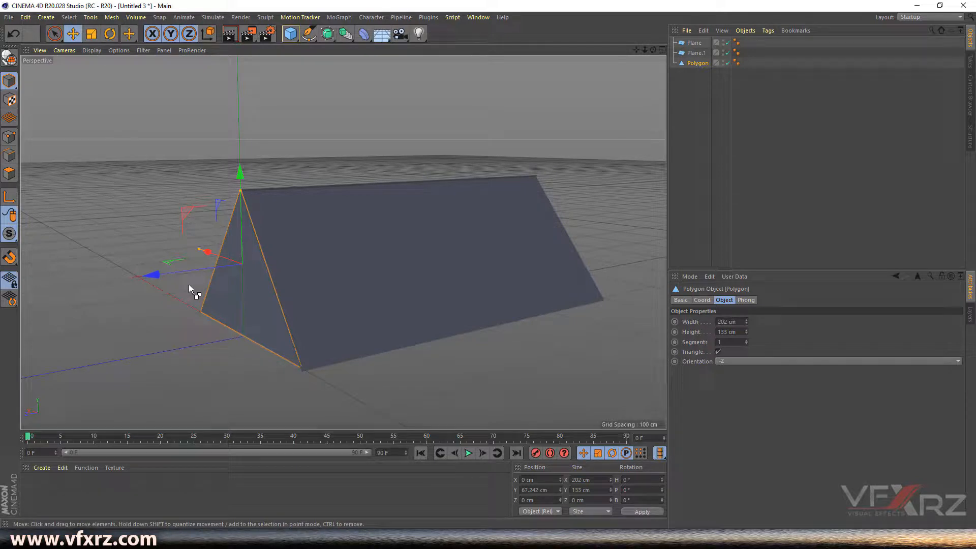
{"action": "key", "text": "ctrl+F9"}
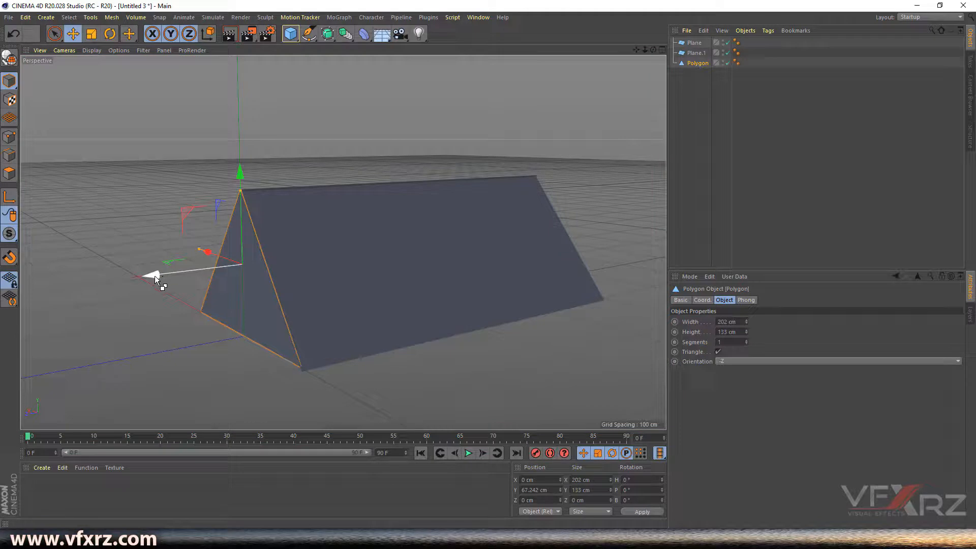
{"action": "left_click_drag", "start_coordinate": [155, 276], "coordinate": [473, 270], "text": "ctrl"}
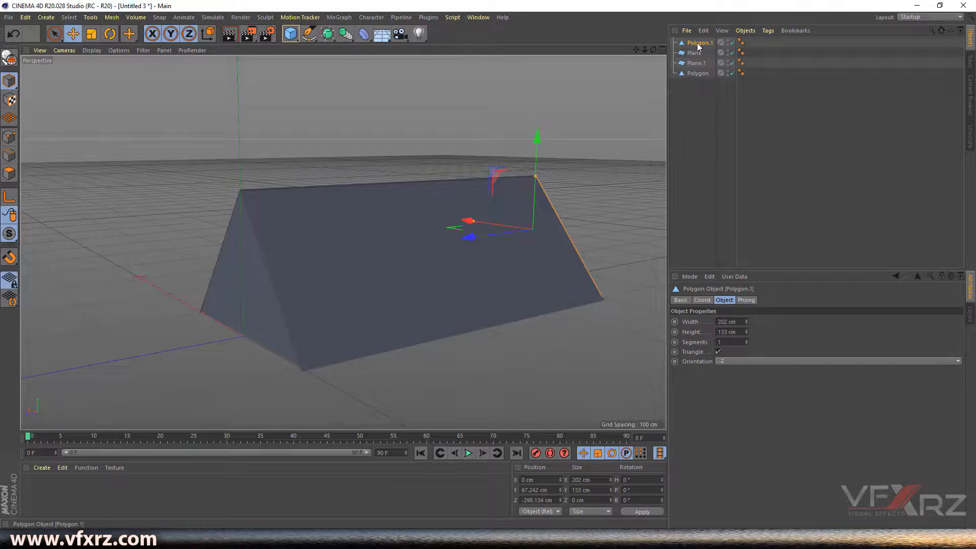
- Push Polygon.1 further along the roof's depth to Z -398.841 cm
{"action": "left_click_drag", "start_coordinate": [653, 50], "coordinate": [525, 58]}
{"action": "left_click_drag", "start_coordinate": [636, 50], "coordinate": [531, 26]}
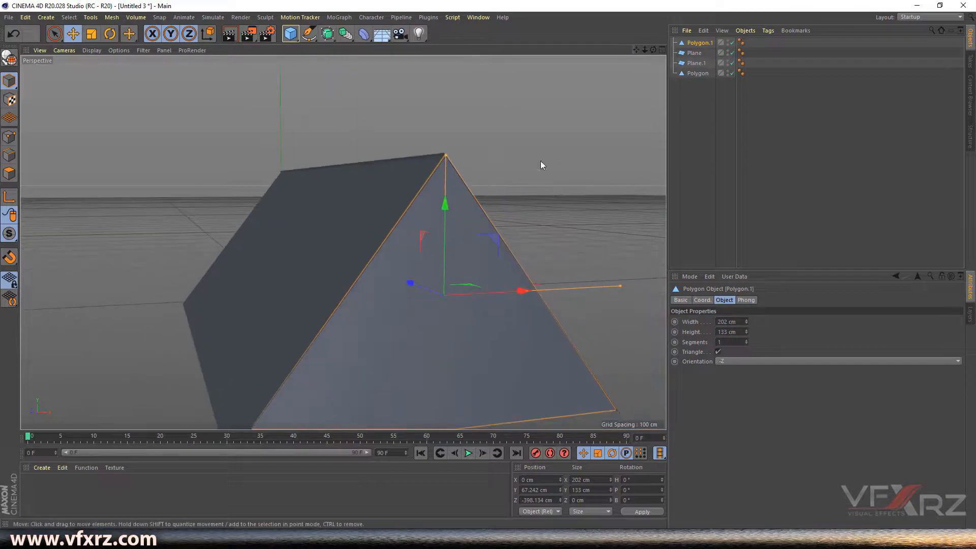
{"action": "left_click_drag", "start_coordinate": [653, 50], "coordinate": [713, 54]}
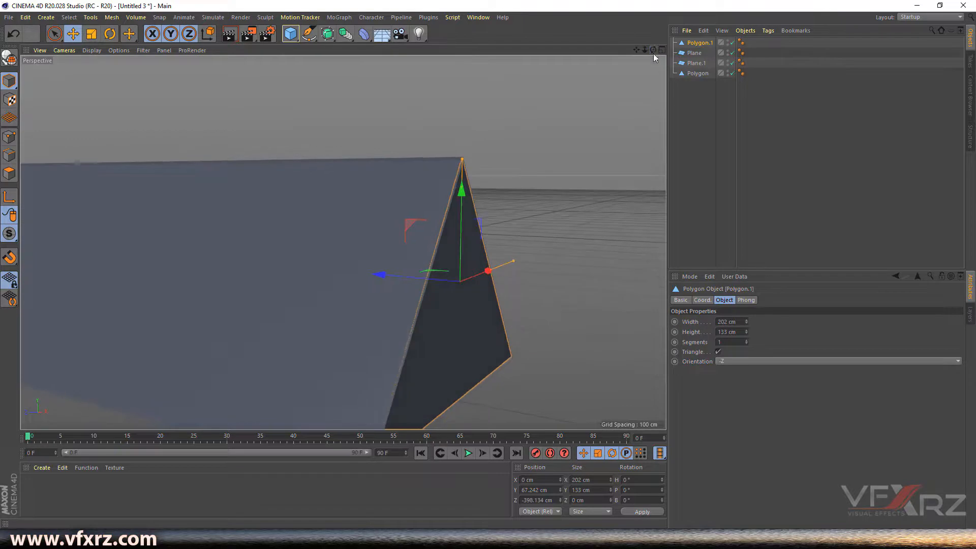
{"action": "mouse_move", "coordinate": [400, 278]}
{"action": "left_mouse_down"}
{"action": "mouse_move", "coordinate": [408, 286]}
{"action": "mouse_move", "coordinate": [390, 283]}
{"action": "left_mouse_up"}
{"action": "left_click", "coordinate": [604, 196]}
- Try Ctrl-drag copies of Polygon.1 upward, along the depth and sideways, undoing each one
{"action": "left_click_drag", "start_coordinate": [645, 49], "coordinate": [343, 242]}
{"action": "left_click", "coordinate": [402, 326]}
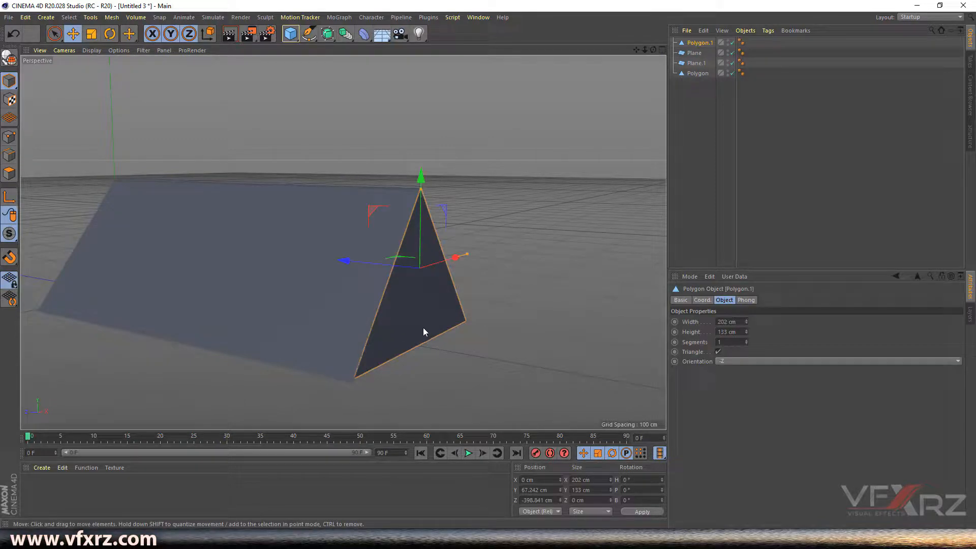
{"action": "left_click_drag", "start_coordinate": [420, 239], "coordinate": [420, 72], "text": "ctrl"}
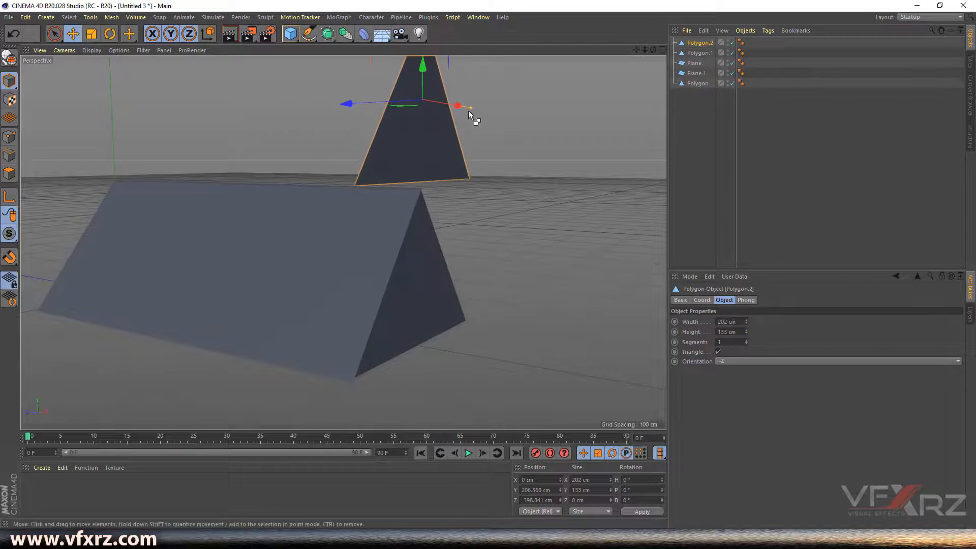
{"action": "key", "text": "ctrl+z"}
{"action": "left_click_drag", "start_coordinate": [354, 263], "coordinate": [510, 293], "text": "ctrl"}
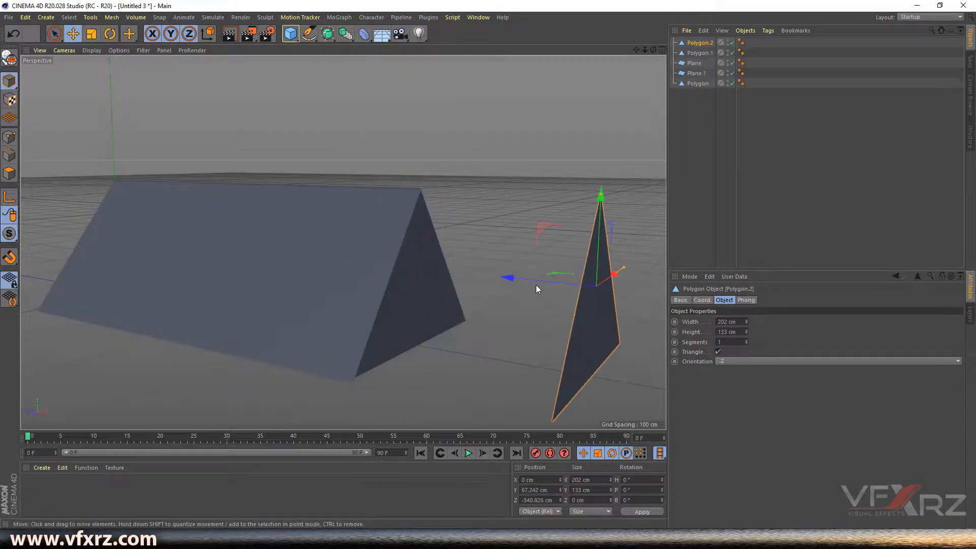
{"action": "key", "text": "ctrl+z"}
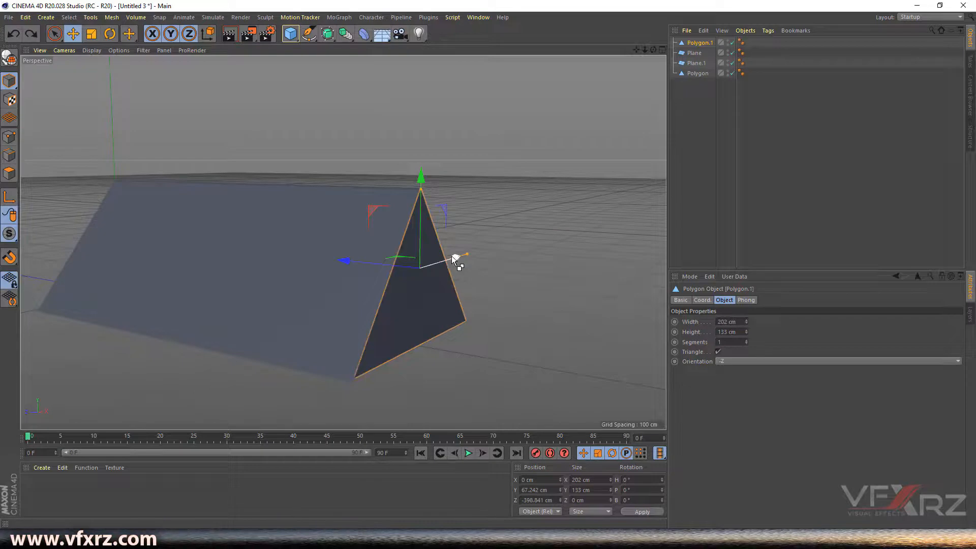
{"action": "left_click_drag", "start_coordinate": [456, 257], "coordinate": [536, 224], "text": "ctrl"}
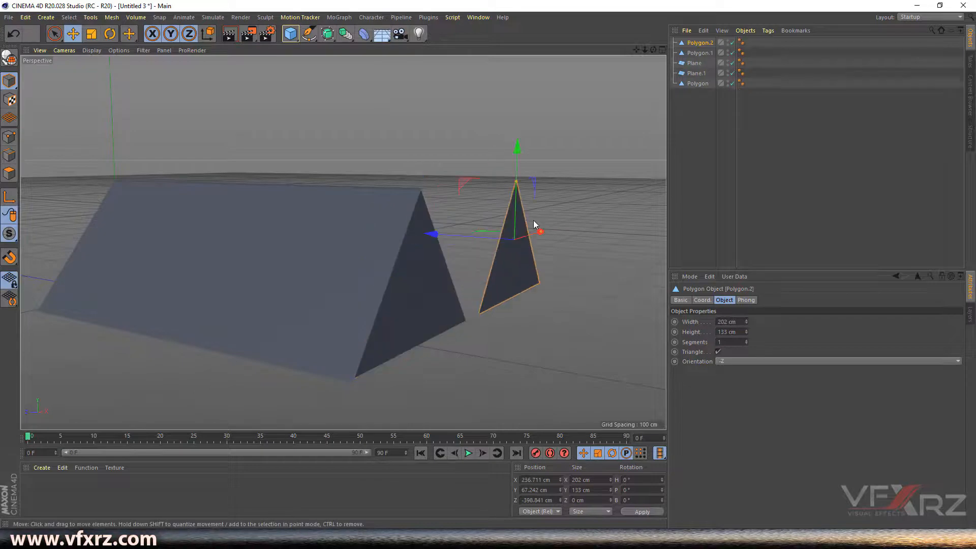
{"action": "key", "text": "ctrl+z"}
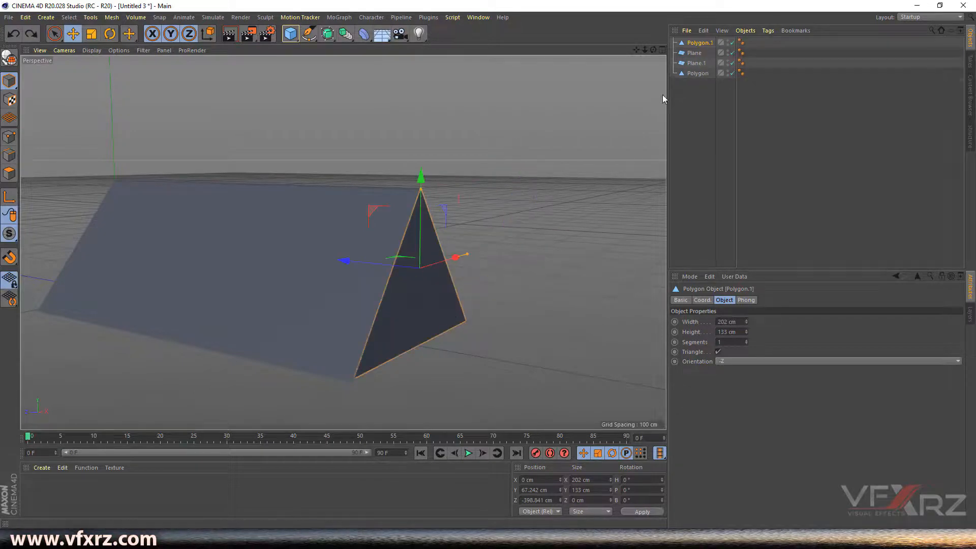
{"action": "left_click_drag", "start_coordinate": [648, 49], "coordinate": [762, 41]}
{"action": "left_click", "coordinate": [605, 104]}
{"action": "left_click_drag", "start_coordinate": [644, 49], "coordinate": [415, 51]}
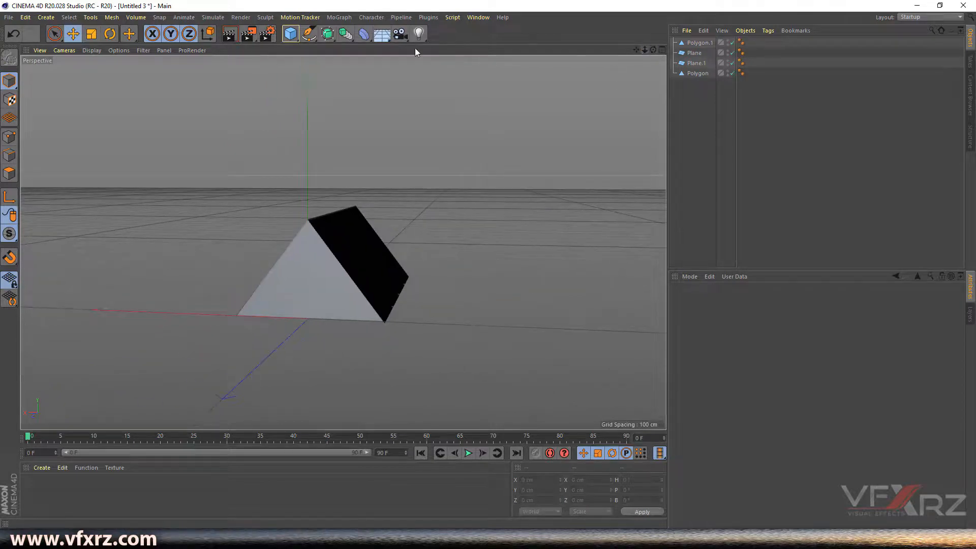
- Add a 200 cm Cube and lower it to about Y -100.891 cm beneath the roof
{"action": "left_click", "coordinate": [291, 35]}
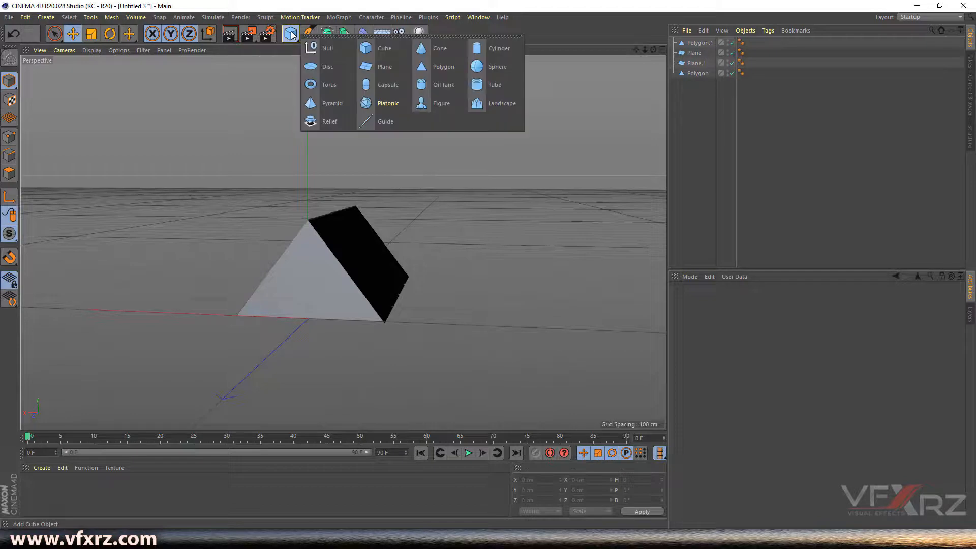
{"action": "left_click", "coordinate": [389, 48]}
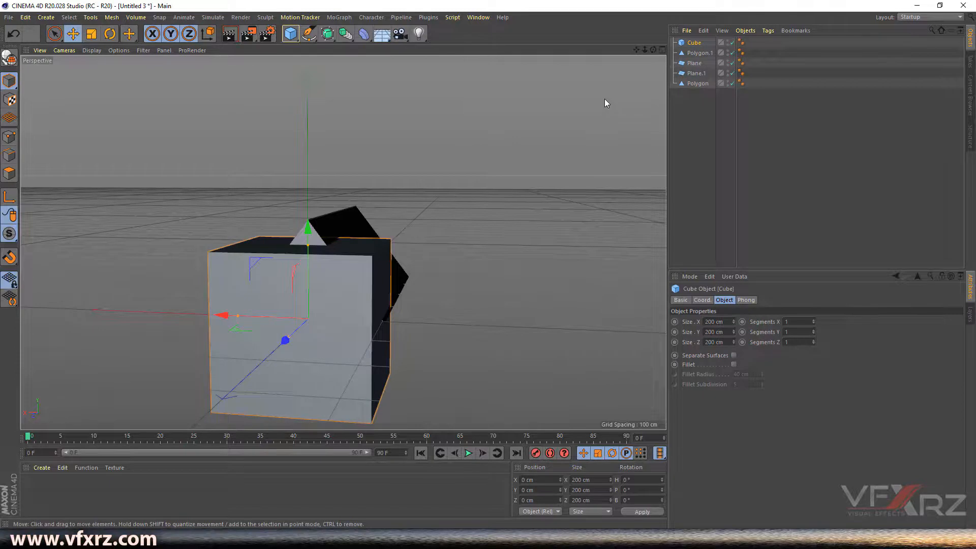
{"action": "left_click", "coordinate": [661, 49]}
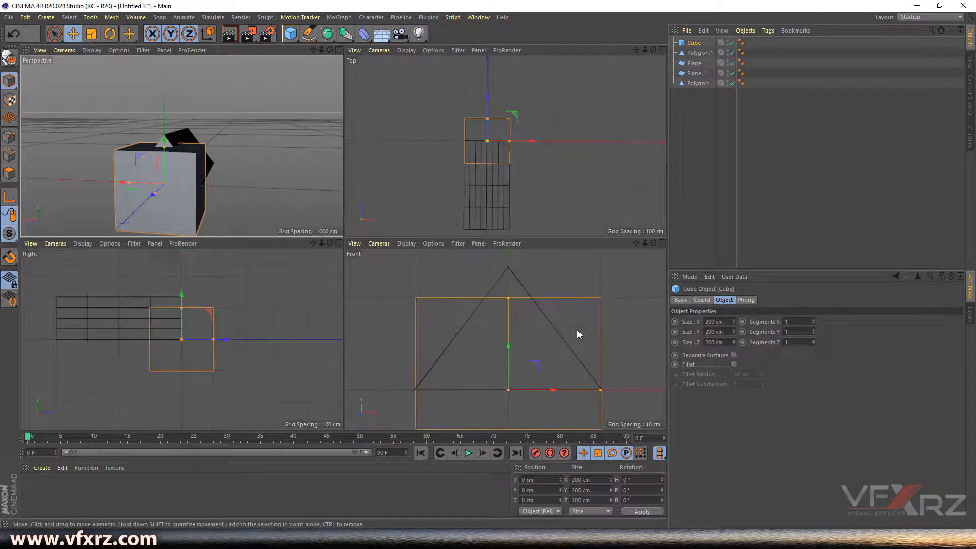
{"action": "left_click_drag", "start_coordinate": [638, 245], "coordinate": [645, 216]}
{"action": "left_click_drag", "start_coordinate": [516, 283], "coordinate": [507, 345]}
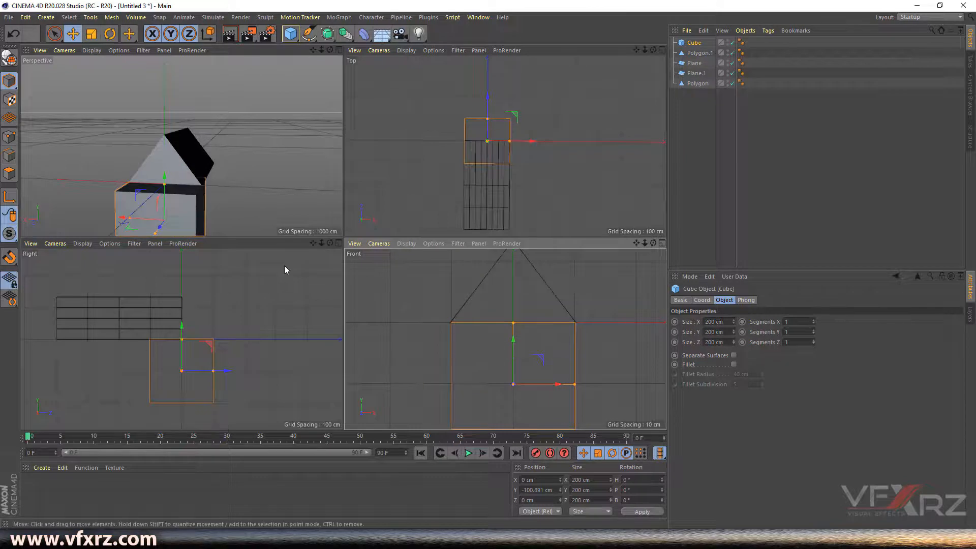
- Slide the cube along Z in the Right view so it sits under the roof's full length
{"action": "left_click_drag", "start_coordinate": [313, 244], "coordinate": [403, 218]}
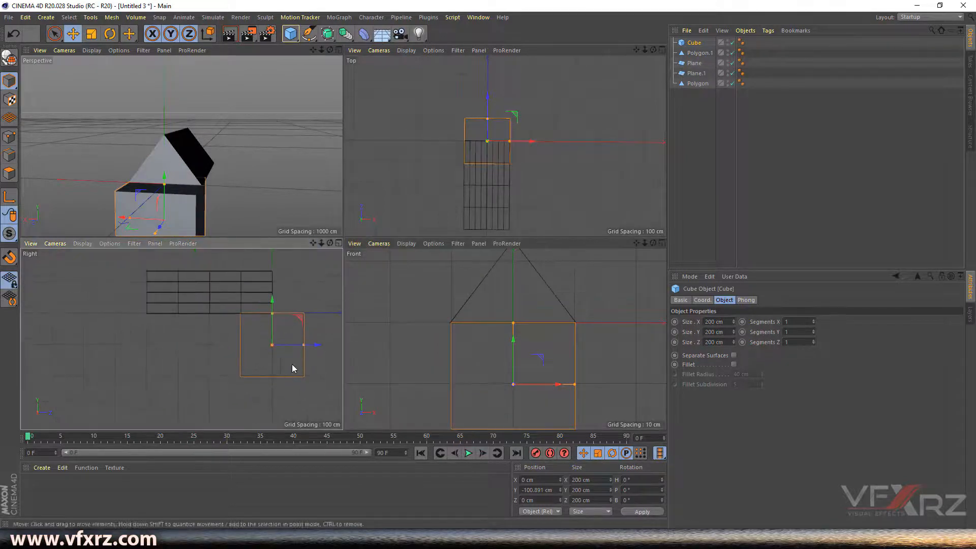
{"action": "left_click_drag", "start_coordinate": [315, 344], "coordinate": [272, 346]}
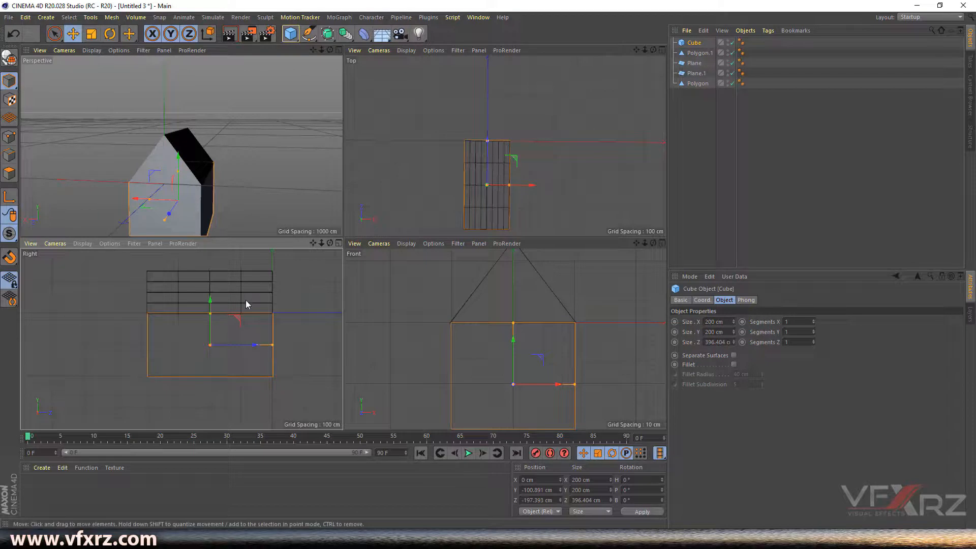
{"action": "left_click_drag", "start_coordinate": [636, 50], "coordinate": [661, 15]}
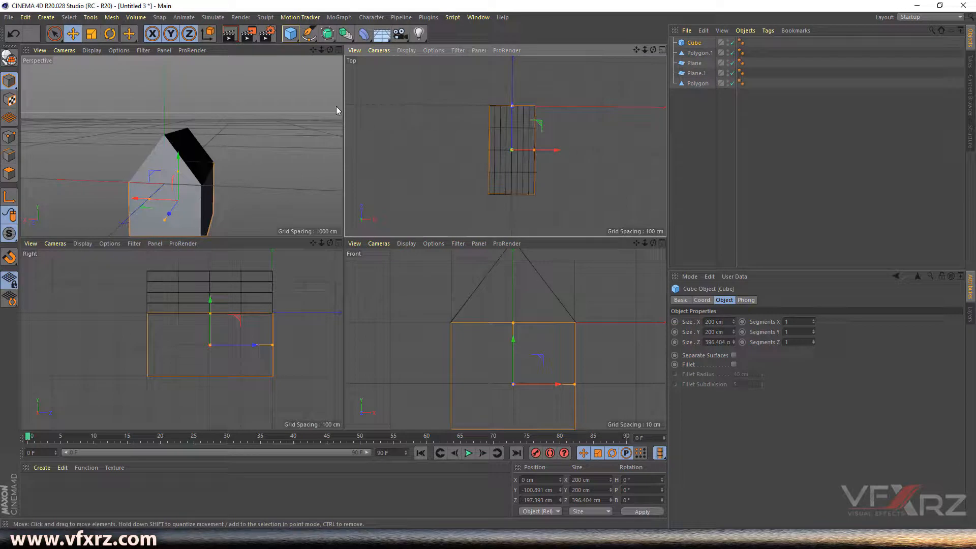
{"action": "left_click", "coordinate": [338, 50]}
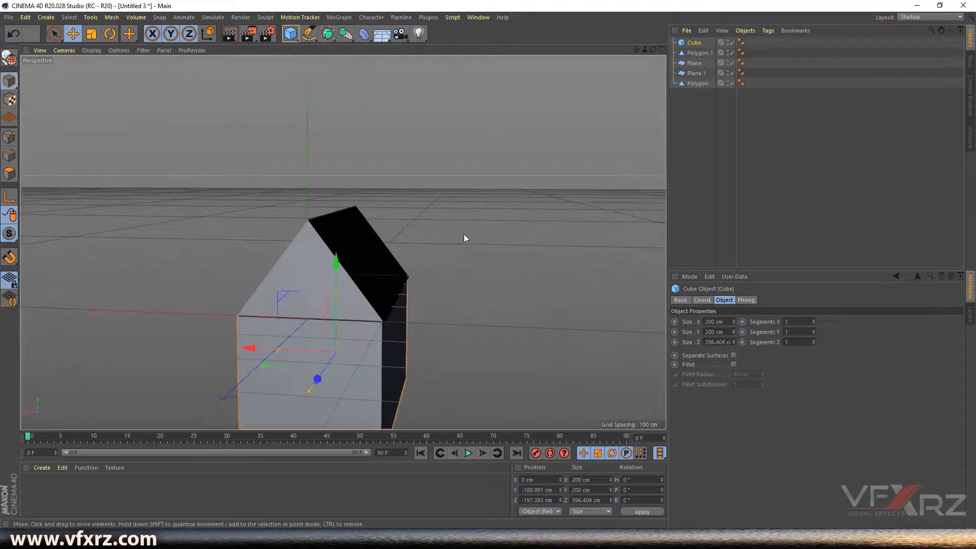
{"action": "left_click_drag", "start_coordinate": [653, 49], "coordinate": [536, 21]}
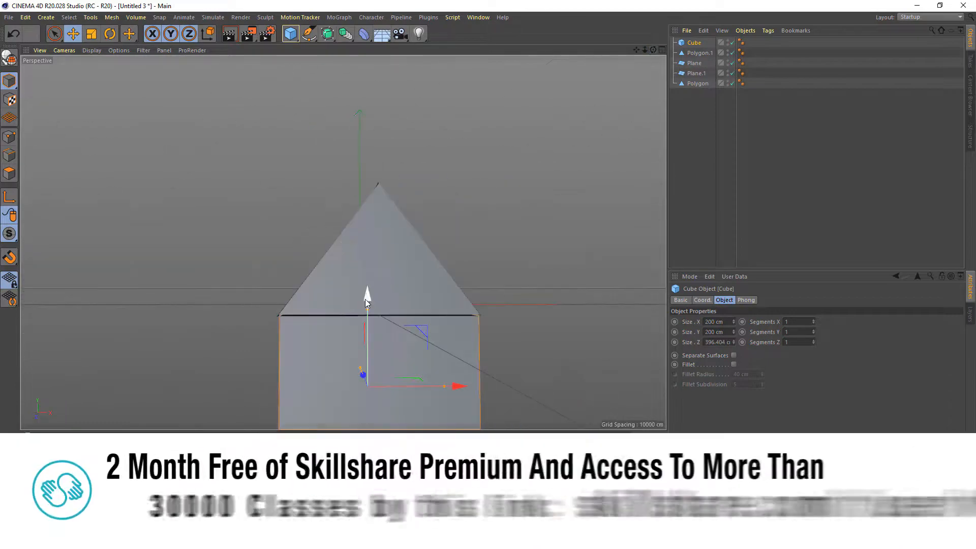
- Nudge the cube slightly, inspect the assembled house, and open the Material Manager's Create menu
{"action": "left_click_drag", "start_coordinate": [368, 294], "coordinate": [367, 293]}
{"action": "left_click", "coordinate": [617, 85]}
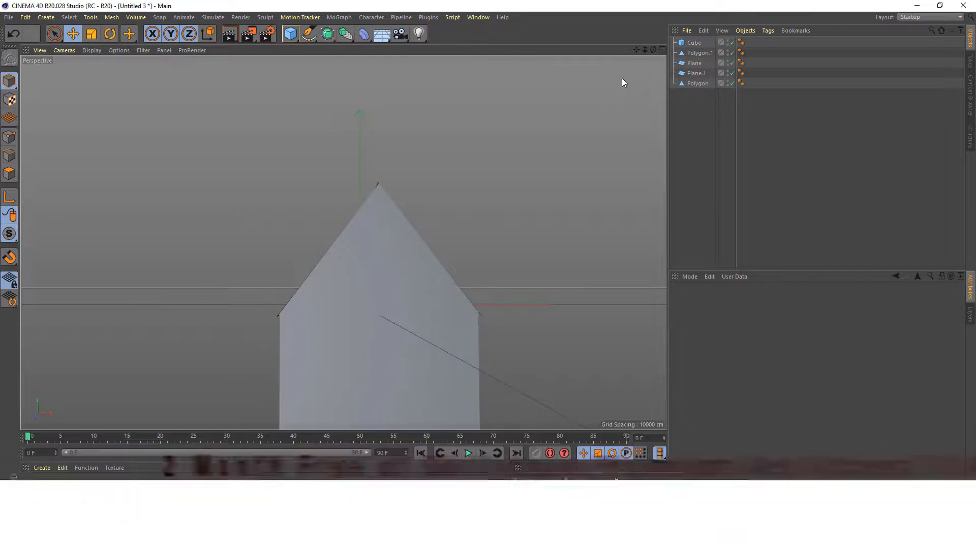
{"action": "left_click_drag", "start_coordinate": [344, 242], "coordinate": [343, 242], "text": "alt"}
{"action": "right_click_drag", "start_coordinate": [343, 242], "coordinate": [343, 243], "text": "alt"}
{"action": "left_click_drag", "start_coordinate": [343, 242], "coordinate": [343, 242]}
{"action": "left_click_drag", "start_coordinate": [653, 50], "coordinate": [343, 242]}
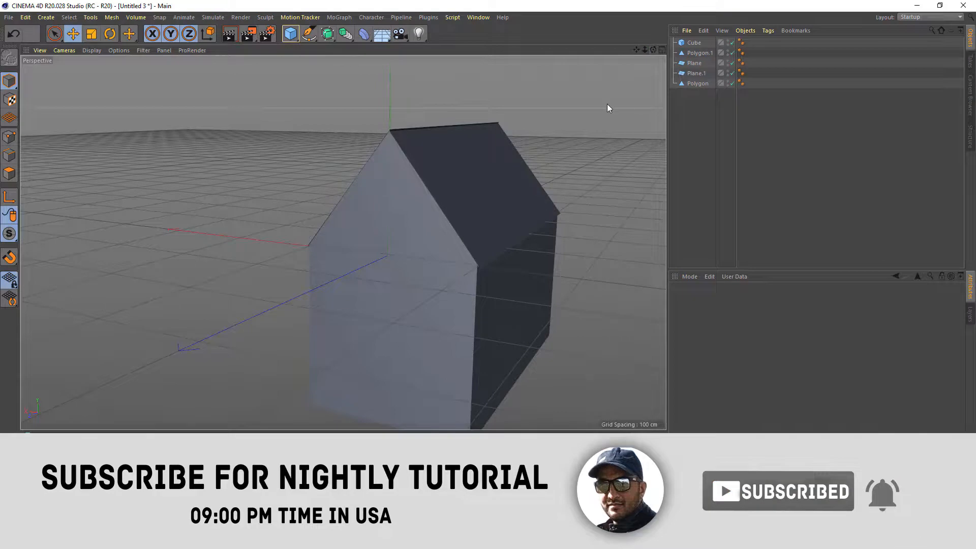
{"action": "left_click_drag", "start_coordinate": [653, 50], "coordinate": [342, 242]}
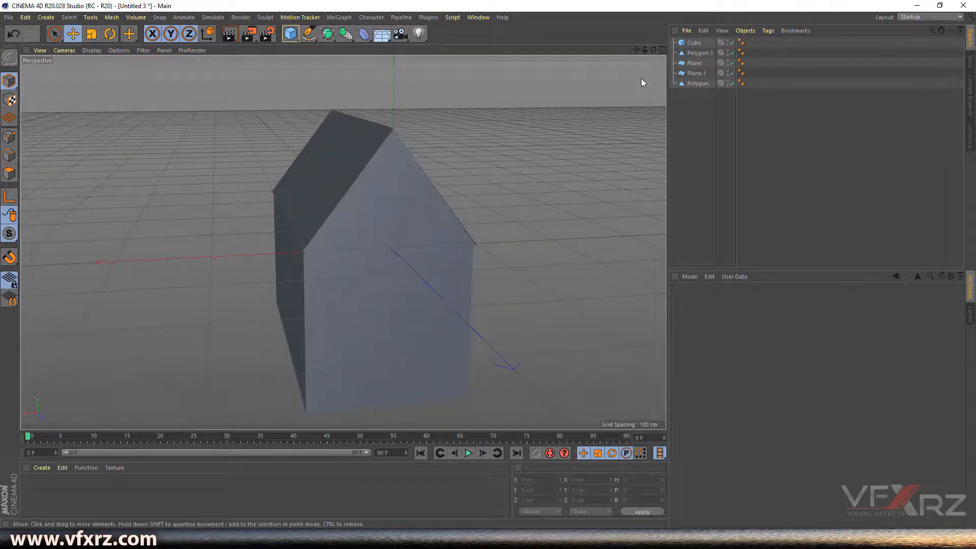
{"action": "left_click_drag", "start_coordinate": [645, 50], "coordinate": [343, 243]}
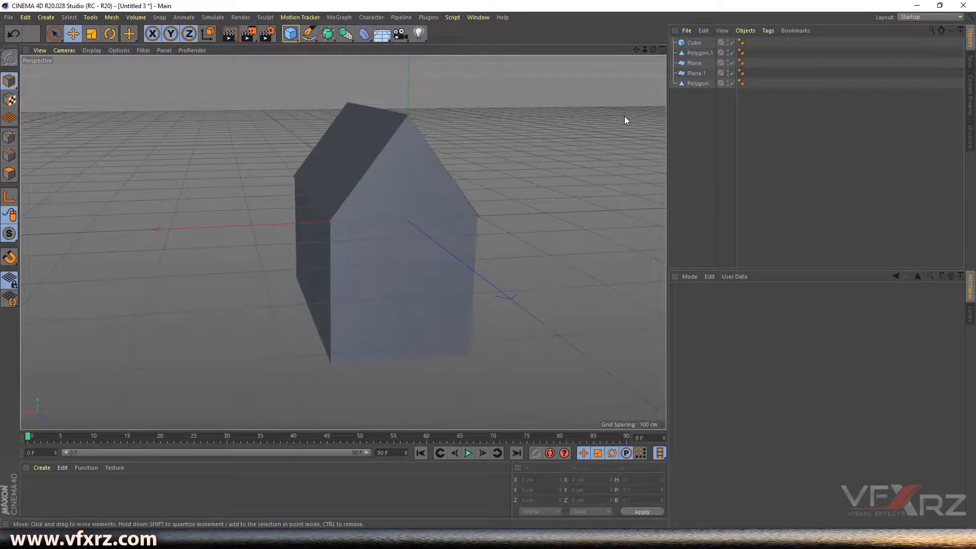
{"action": "left_click", "coordinate": [44, 468]}
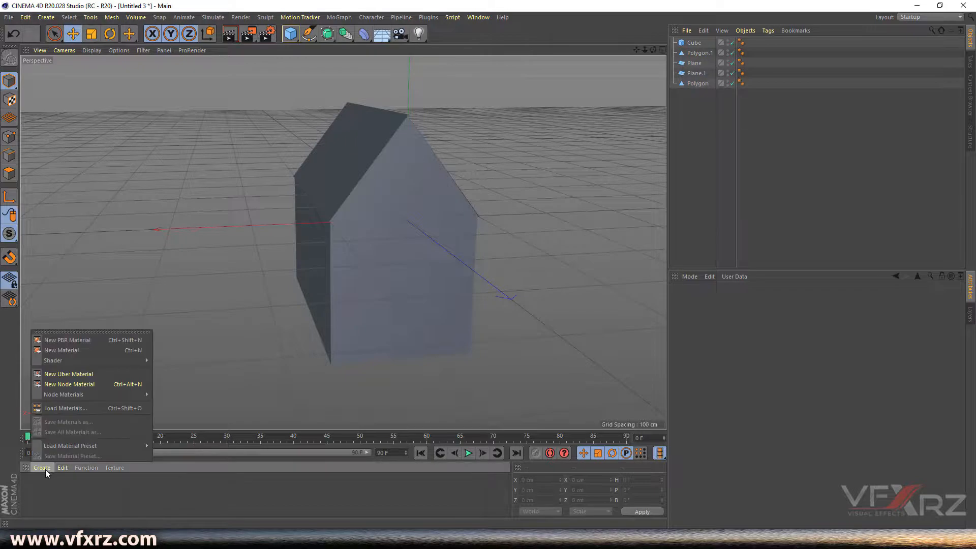
- Create a new material Mat and lower its Color V value to about 50% grey
{"action": "left_click", "coordinate": [54, 351]}
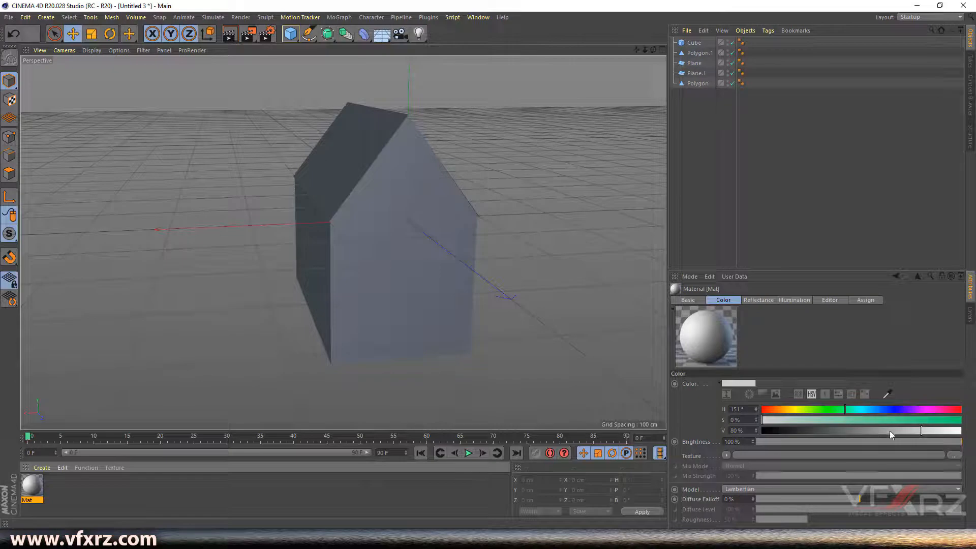
{"action": "left_click_drag", "start_coordinate": [900, 430], "coordinate": [876, 435]}
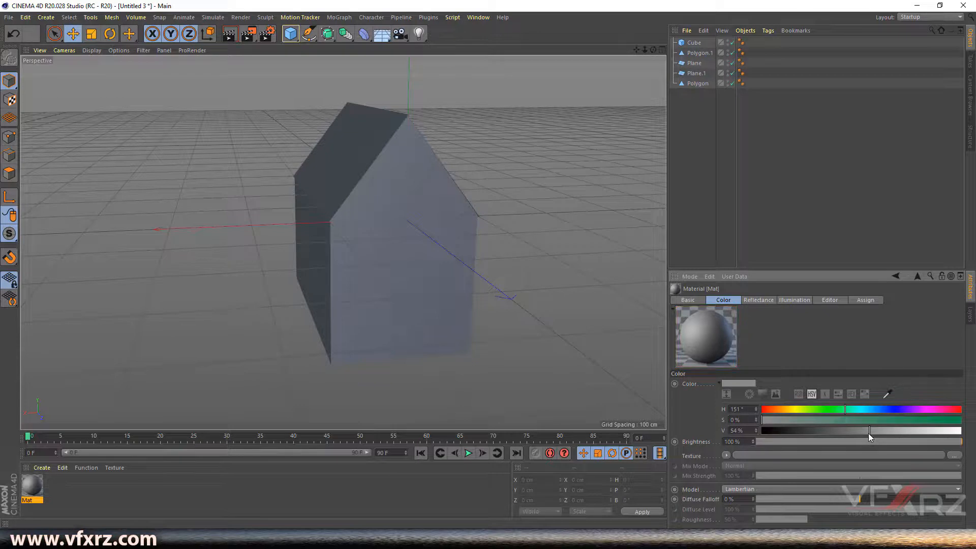
{"action": "left_click_drag", "start_coordinate": [868, 436], "coordinate": [864, 436]}
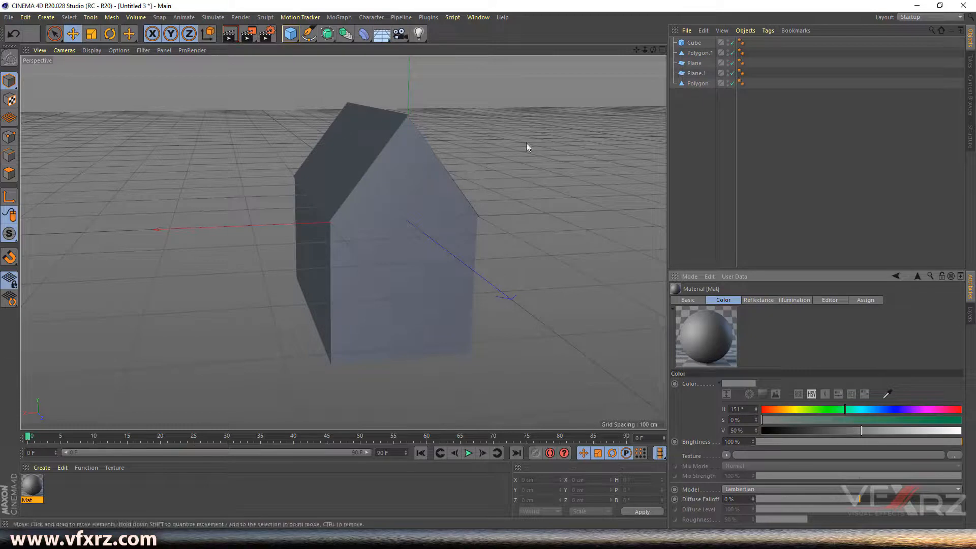
{"action": "left_click", "coordinate": [694, 43]}
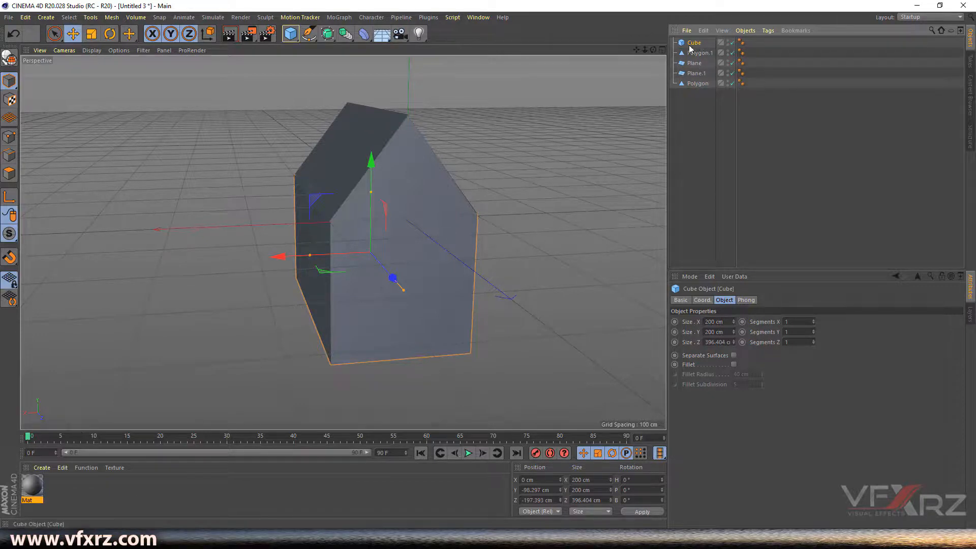
- Select Polygon.1, Plane.1, Plane and Polygon and group them into a Null
{"action": "left_click", "coordinate": [706, 54]}
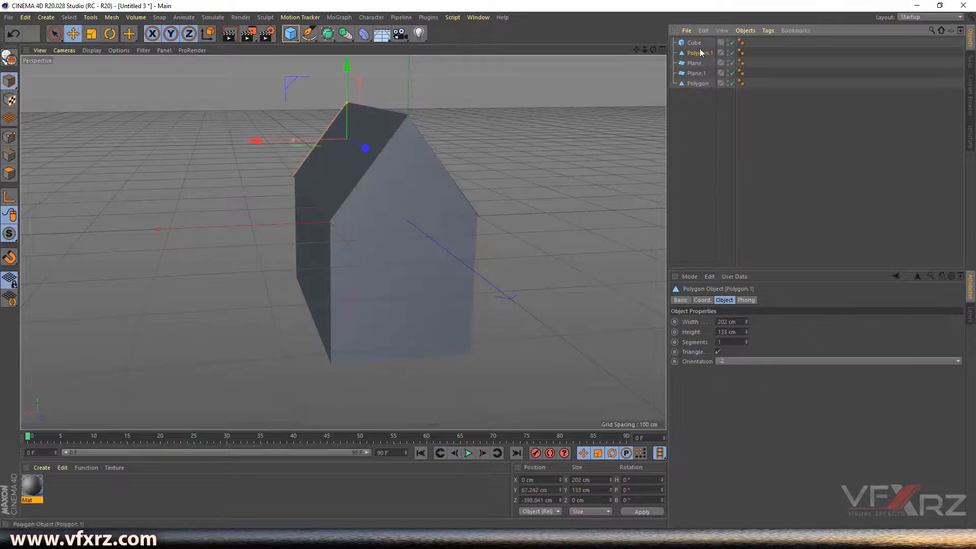
{"action": "left_click", "coordinate": [699, 74], "text": "ctrl"}
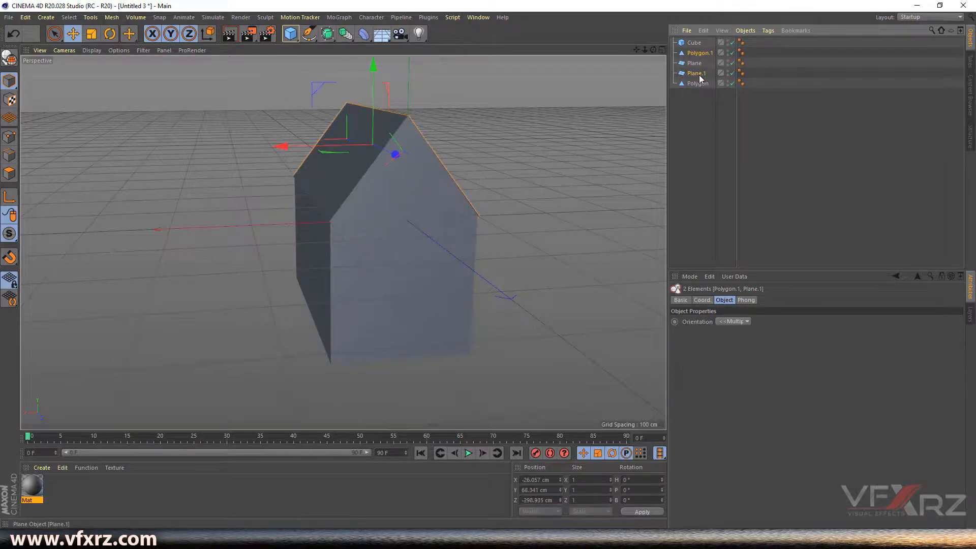
{"action": "left_click", "coordinate": [694, 63], "text": "ctrl"}
{"action": "left_click", "coordinate": [699, 83], "text": "ctrl"}
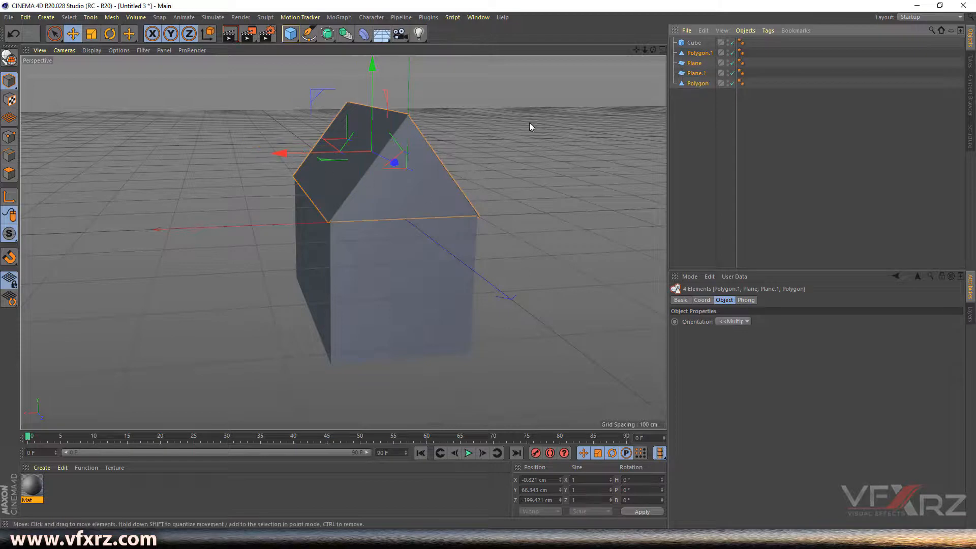
{"action": "left_click", "coordinate": [750, 33]}
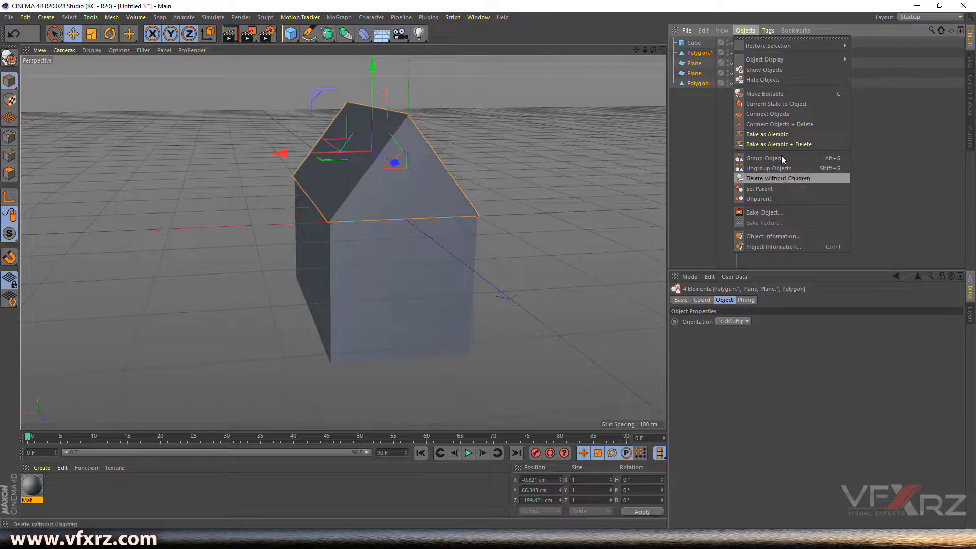
{"action": "left_click", "coordinate": [756, 160]}
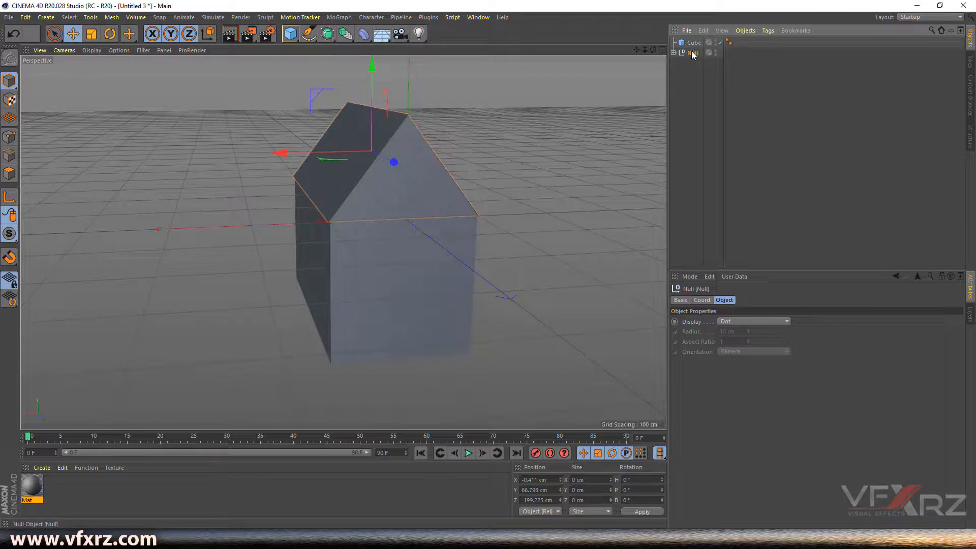
- Rename the new group to 'roof' and select it
{"action": "left_click", "coordinate": [673, 53]}
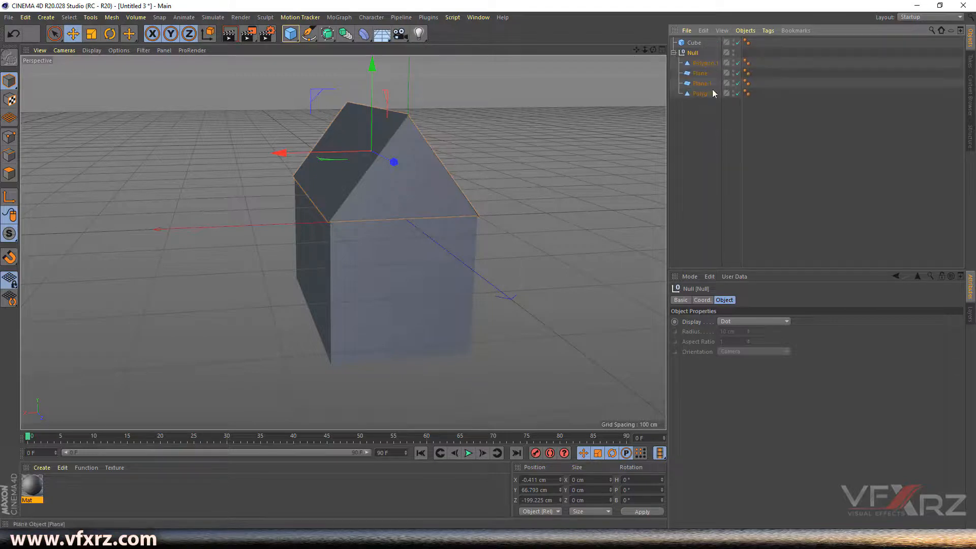
{"action": "left_click", "coordinate": [673, 53]}
{"action": "double_click", "coordinate": [694, 53]}
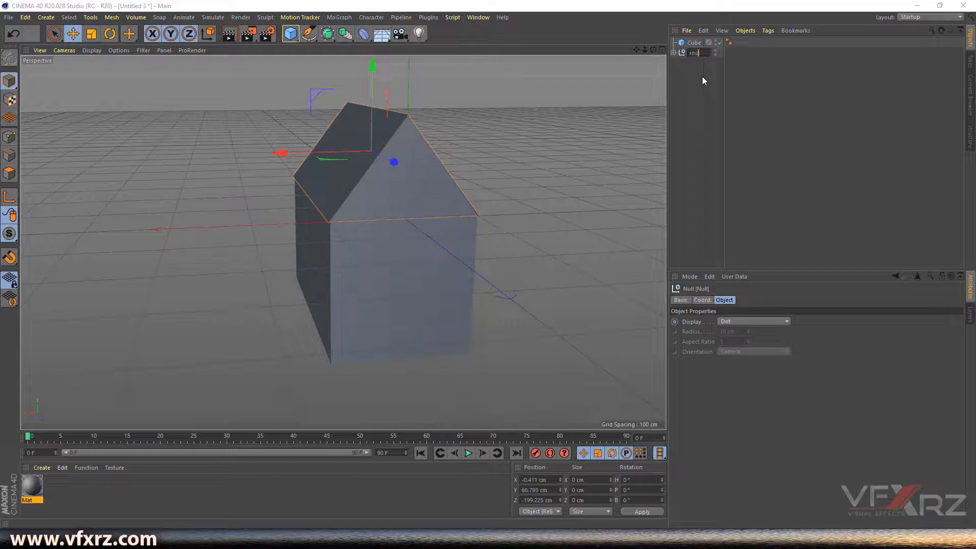
{"action": "key", "text": "Return"}
{"action": "left_click", "coordinate": [674, 53]}
{"action": "left_click", "coordinate": [673, 53]}
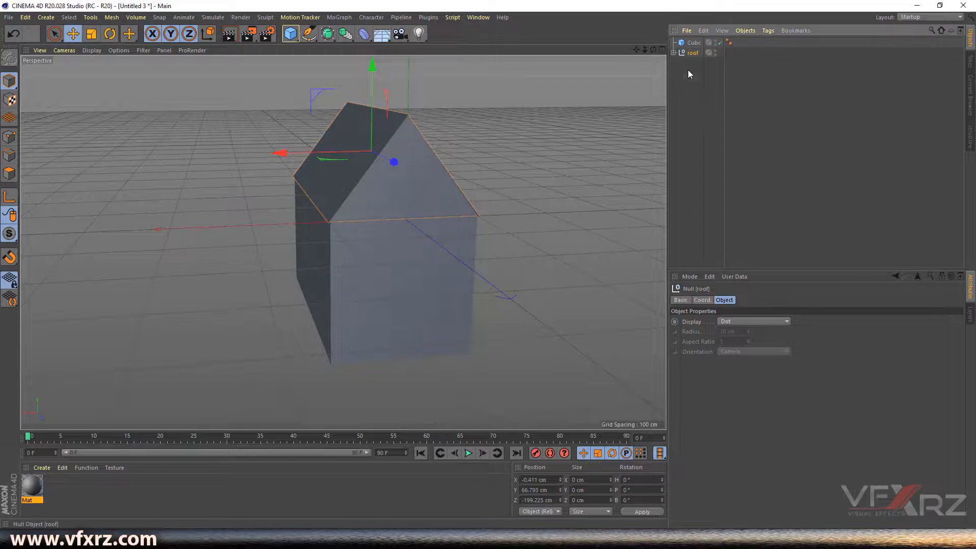
{"action": "left_click", "coordinate": [690, 82]}
{"action": "left_click", "coordinate": [692, 54]}
- Drag the grey Mat material onto the roof group
{"action": "left_click_drag", "start_coordinate": [103, 481], "coordinate": [707, 36]}
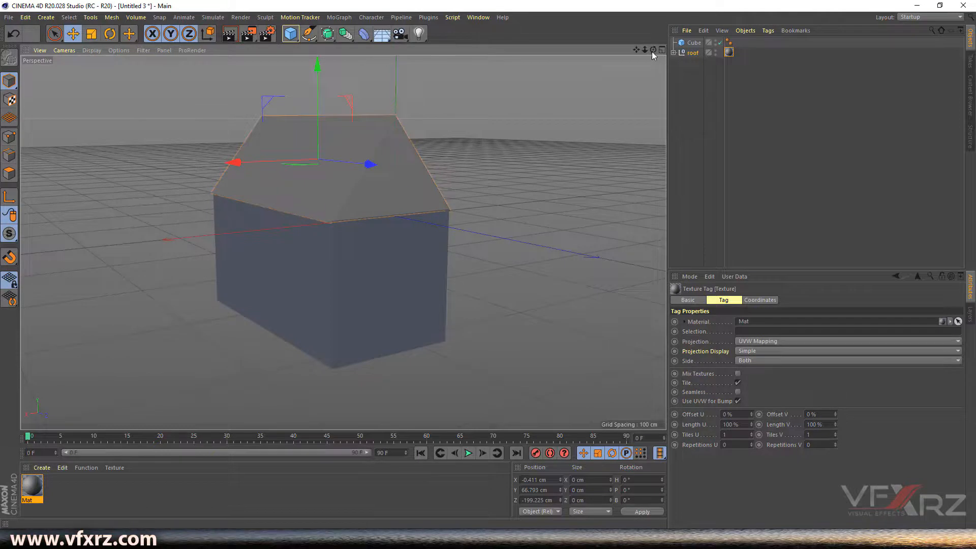
{"action": "left_click_drag", "start_coordinate": [653, 49], "coordinate": [762, 76]}
{"action": "left_click", "coordinate": [505, 136]}
{"action": "left_click", "coordinate": [398, 265]}
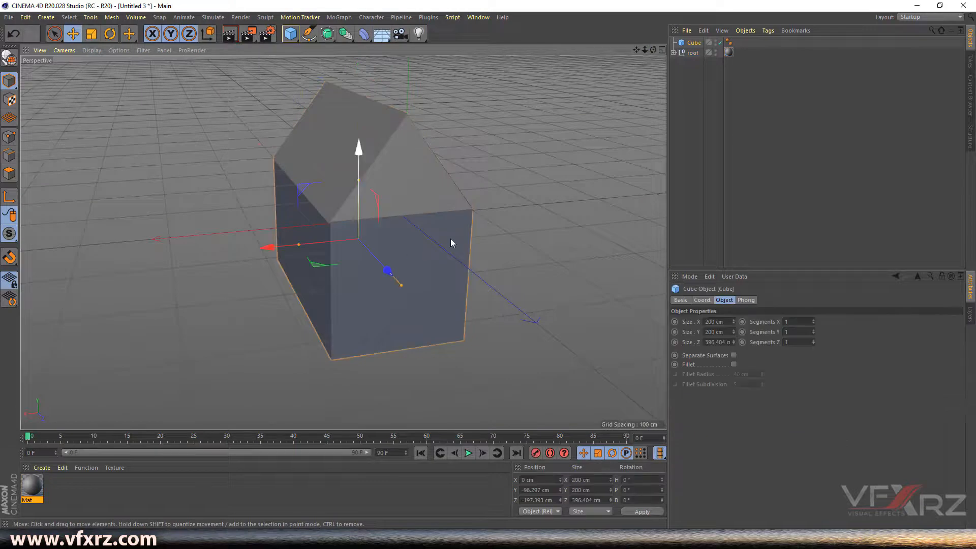
{"action": "mouse_move", "coordinate": [653, 50]}
{"action": "left_mouse_down"}
{"action": "mouse_move", "coordinate": [655, 64]}
{"action": "mouse_move", "coordinate": [649, 40]}
{"action": "left_mouse_up"}
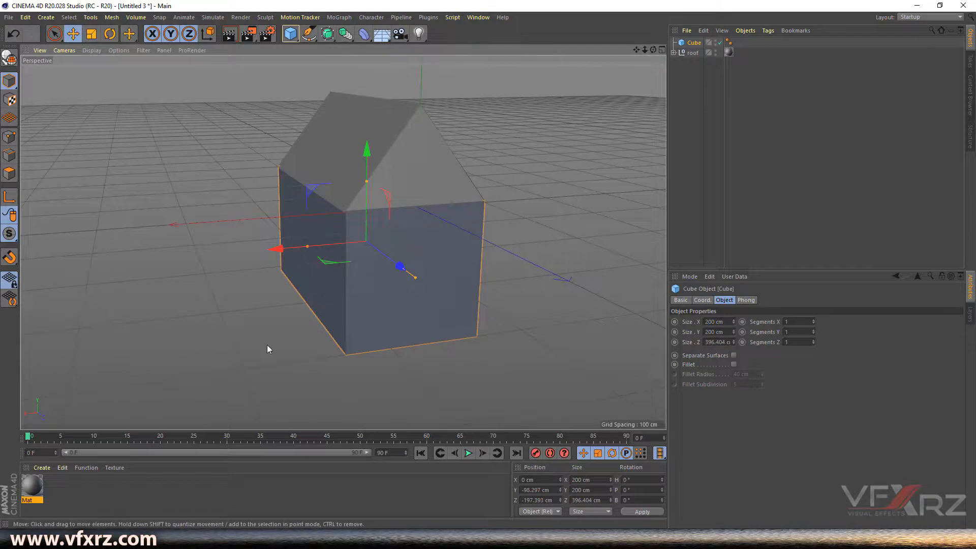
{"action": "left_click", "coordinate": [37, 467]}
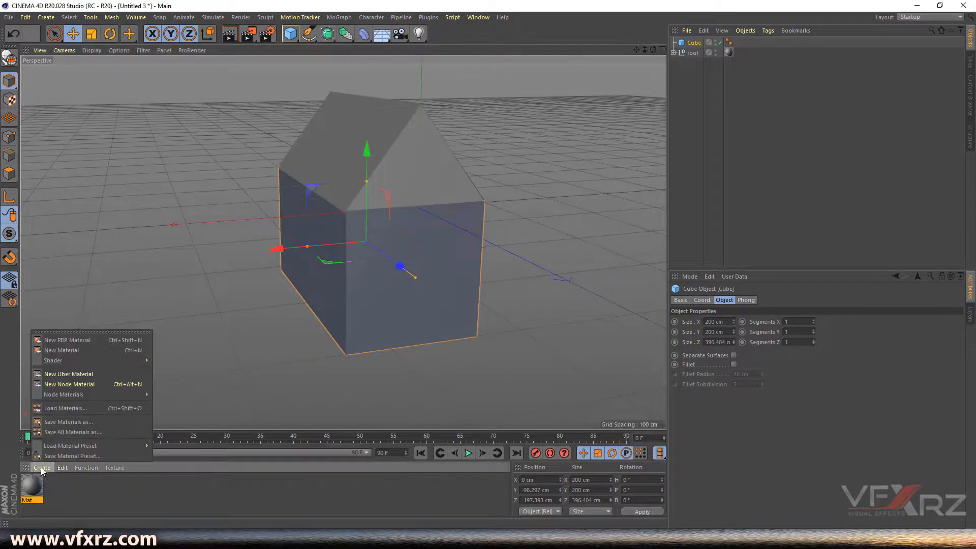
- Create Mat.1 in orange (H 28°, S 90%, V 80%) and apply it to the Cube walls
{"action": "left_click", "coordinate": [65, 349]}
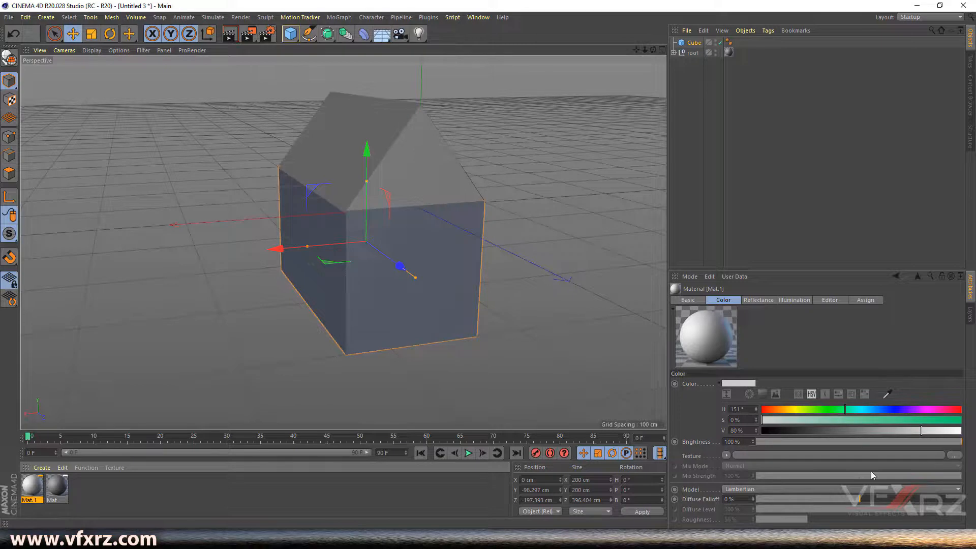
{"action": "left_click_drag", "start_coordinate": [842, 413], "coordinate": [776, 412]}
{"action": "left_click_drag", "start_coordinate": [910, 419], "coordinate": [941, 421]}
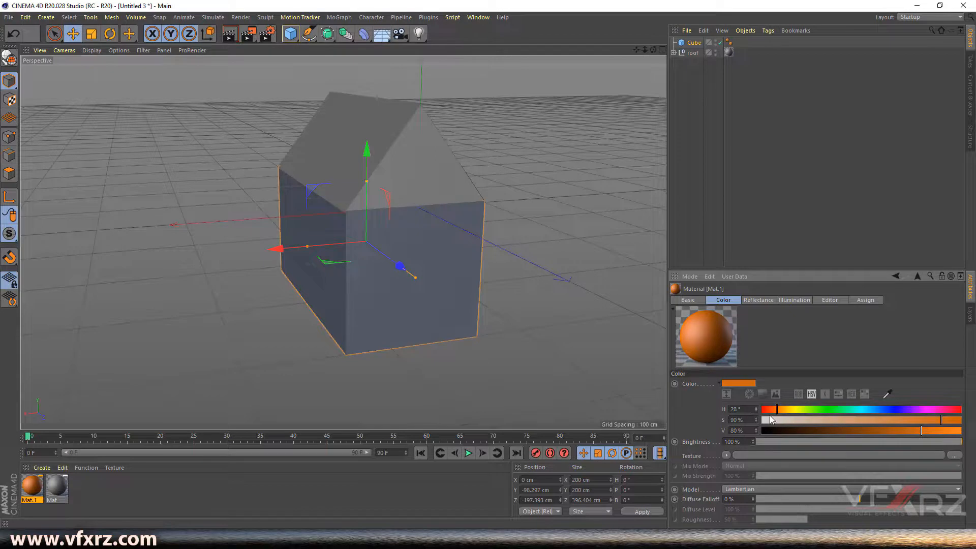
{"action": "left_click_drag", "start_coordinate": [39, 489], "coordinate": [691, 70]}
{"action": "left_click_drag", "start_coordinate": [644, 49], "coordinate": [638, 52]}
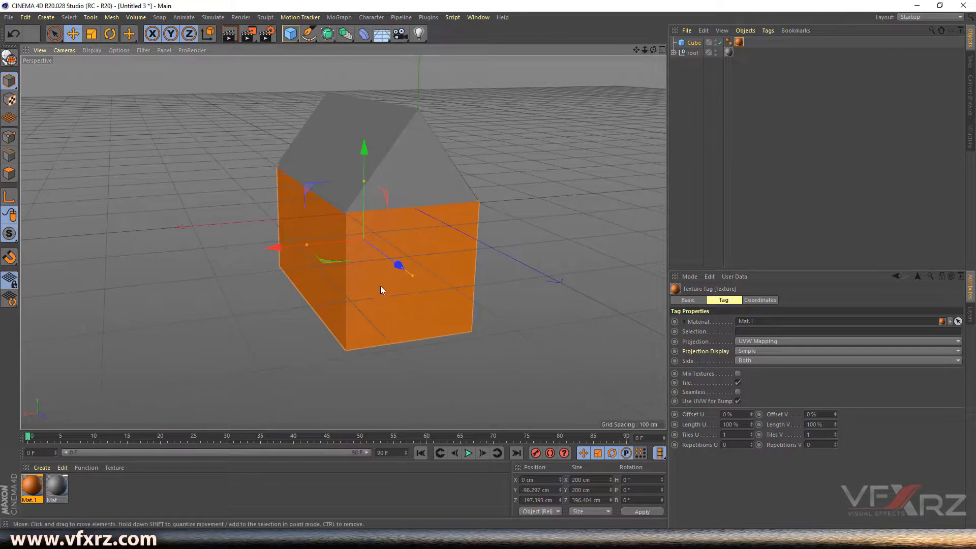
- Add Cube.1 and shape it into a 59.853 × 115.071 × 28.456 cm door on the house front
{"action": "left_click", "coordinate": [290, 33]}
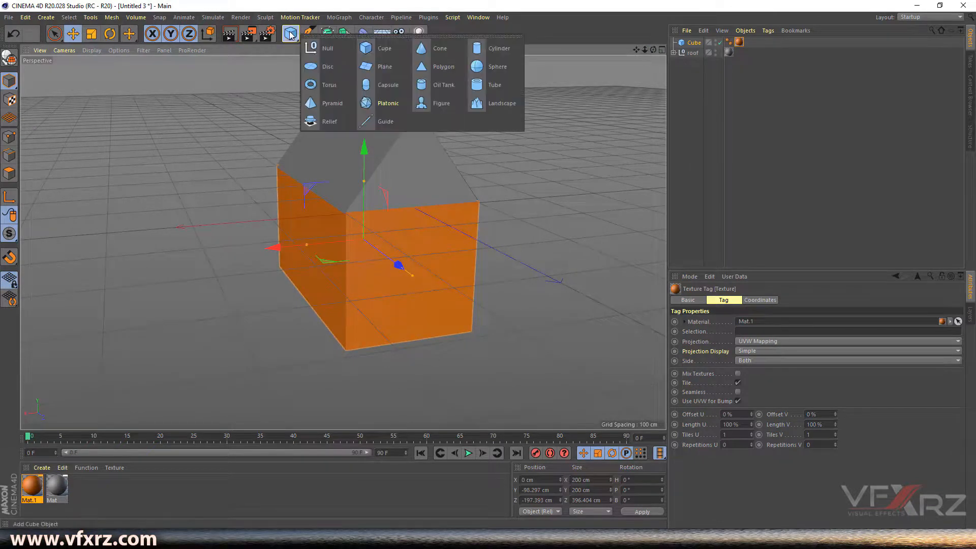
{"action": "left_click", "coordinate": [376, 49]}
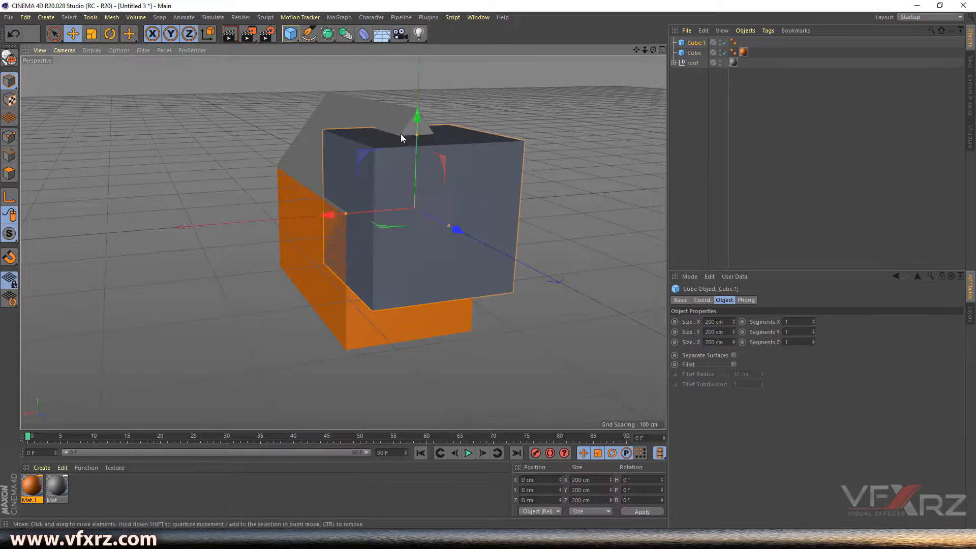
{"action": "left_click_drag", "start_coordinate": [417, 133], "coordinate": [422, 210]}
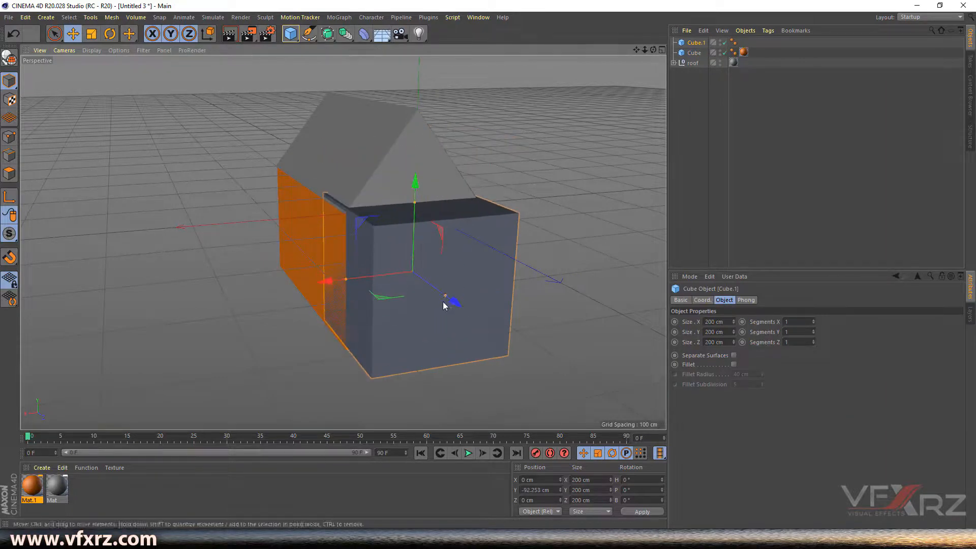
{"action": "left_click_drag", "start_coordinate": [445, 296], "coordinate": [412, 282]}
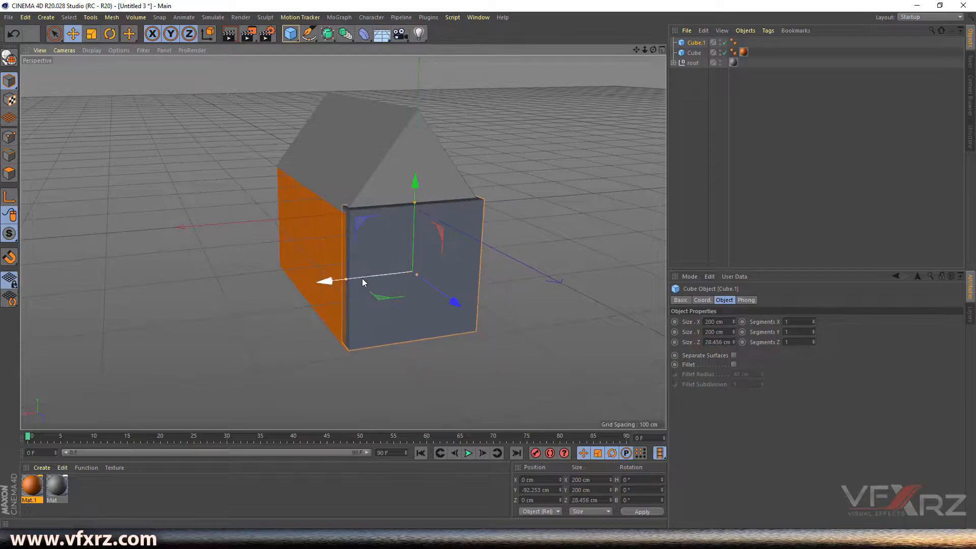
{"action": "left_click_drag", "start_coordinate": [346, 280], "coordinate": [396, 277]}
{"action": "left_click_drag", "start_coordinate": [415, 203], "coordinate": [416, 233]}
{"action": "left_click_drag", "start_coordinate": [416, 199], "coordinate": [417, 224]}
{"action": "left_click_drag", "start_coordinate": [460, 327], "coordinate": [454, 328]}
{"action": "mouse_move", "coordinate": [654, 50]}
{"action": "left_mouse_down"}
{"action": "mouse_move", "coordinate": [585, 52]}
{"action": "mouse_move", "coordinate": [654, 49]}
{"action": "left_mouse_up"}
- Create dark brown Mat.2 (H 28°, S 90%, V 34.8%) and apply it to the Cube.1 door
{"action": "left_click", "coordinate": [42, 468]}
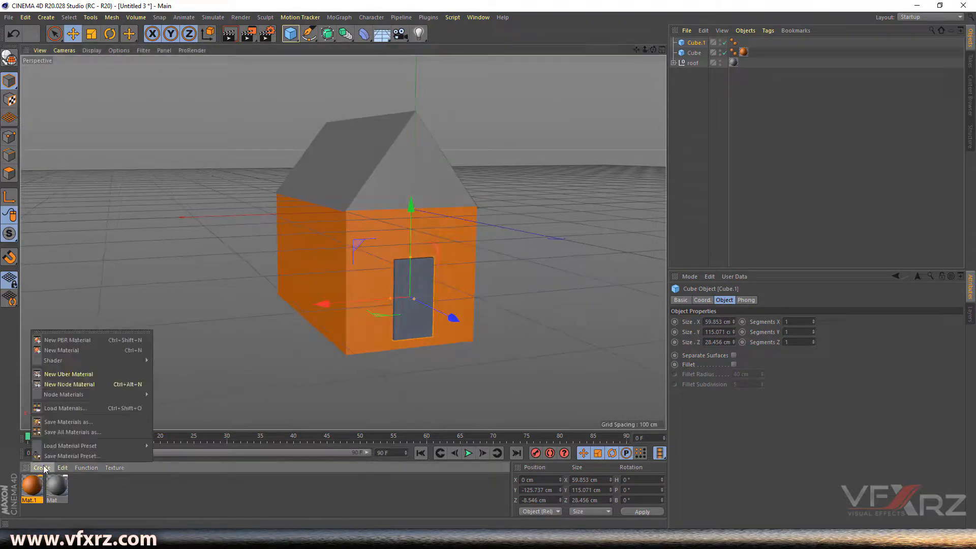
{"action": "left_click", "coordinate": [65, 351]}
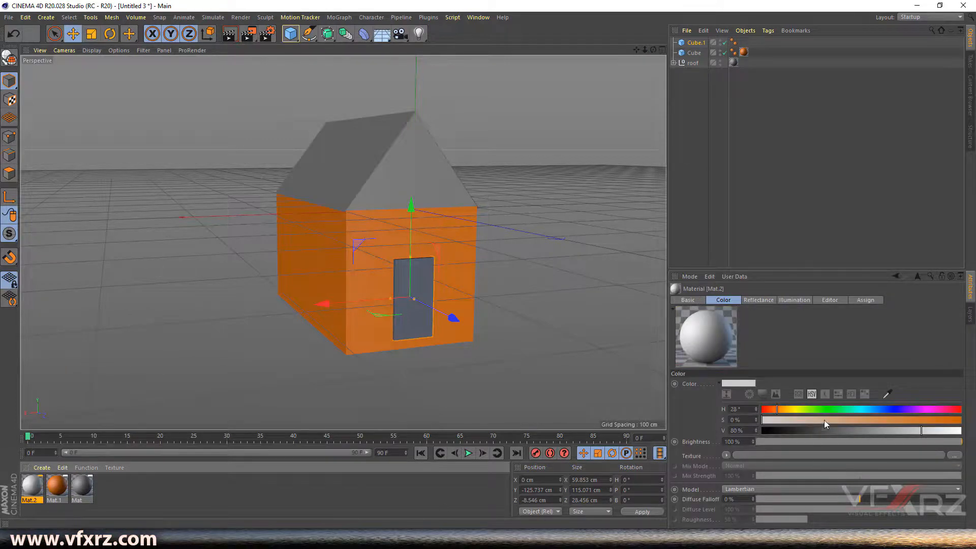
{"action": "left_click_drag", "start_coordinate": [919, 419], "coordinate": [831, 430]}
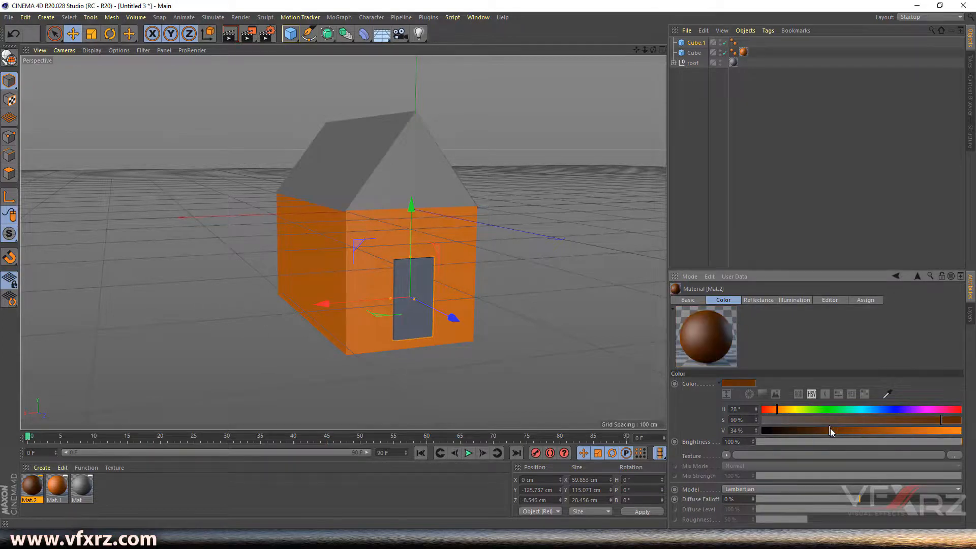
{"action": "left_click_drag", "start_coordinate": [31, 498], "coordinate": [691, 46]}
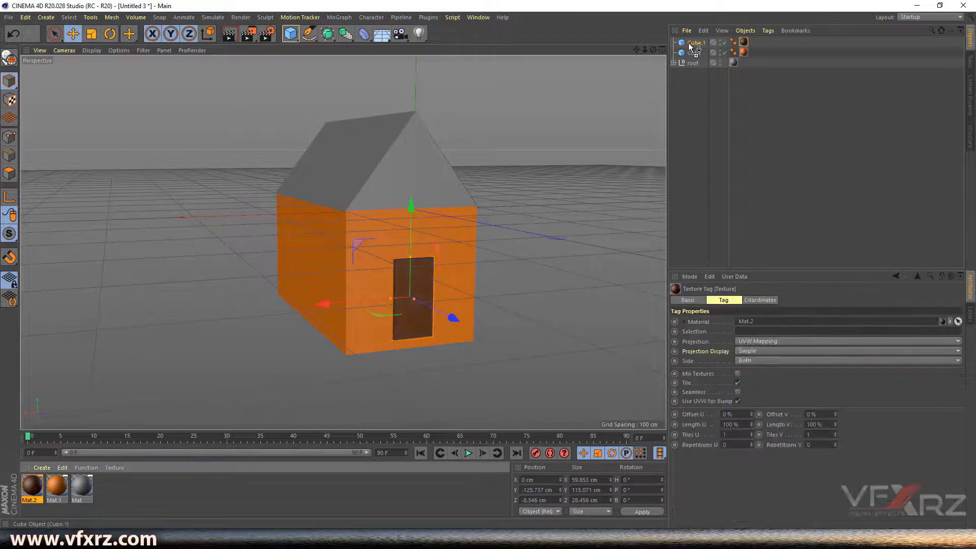
{"action": "left_click", "coordinate": [605, 236]}
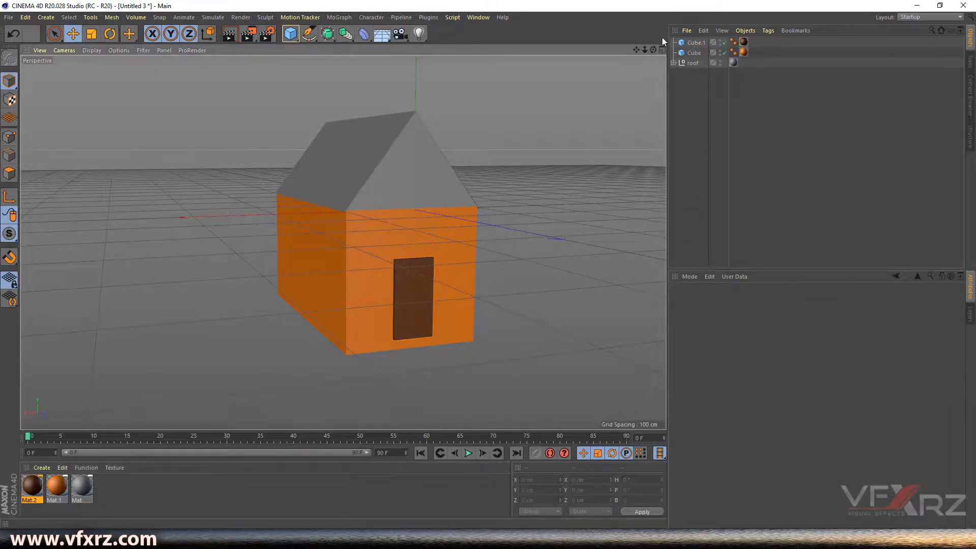
{"action": "left_click_drag", "start_coordinate": [646, 49], "coordinate": [320, 243]}
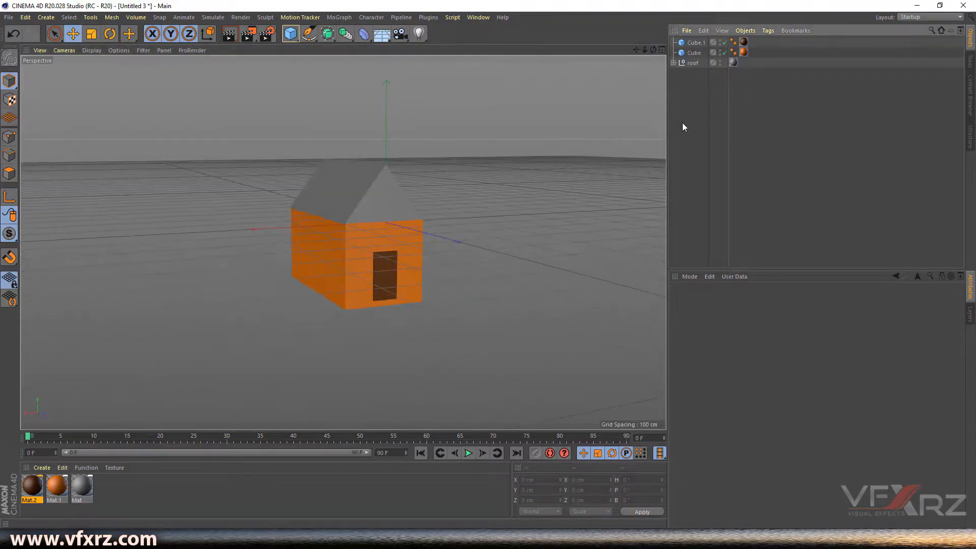
- Group Cube.1, Cube and the roof under a null renamed 'Home'
{"action": "left_click_drag", "start_coordinate": [699, 102], "coordinate": [677, 38]}
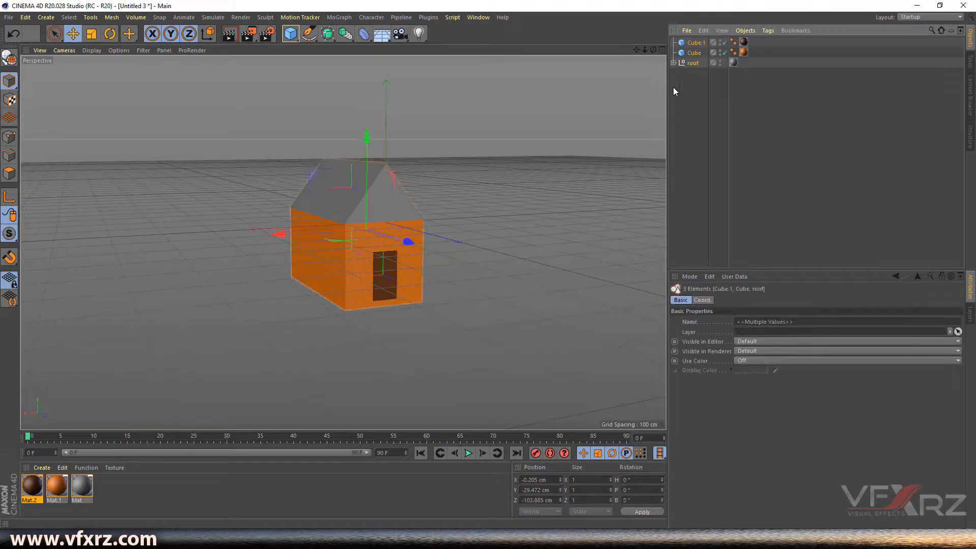
{"action": "left_click", "coordinate": [749, 32]}
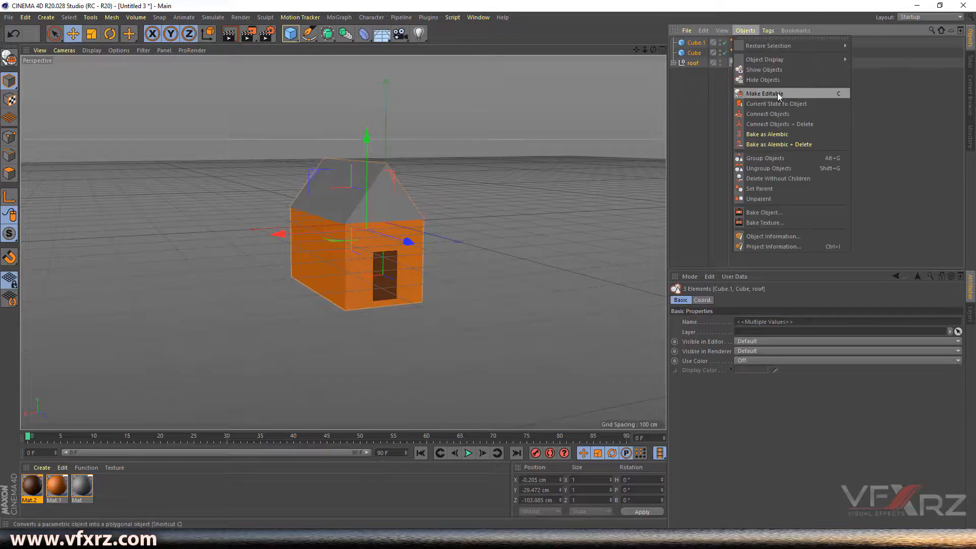
{"action": "left_click", "coordinate": [777, 160]}
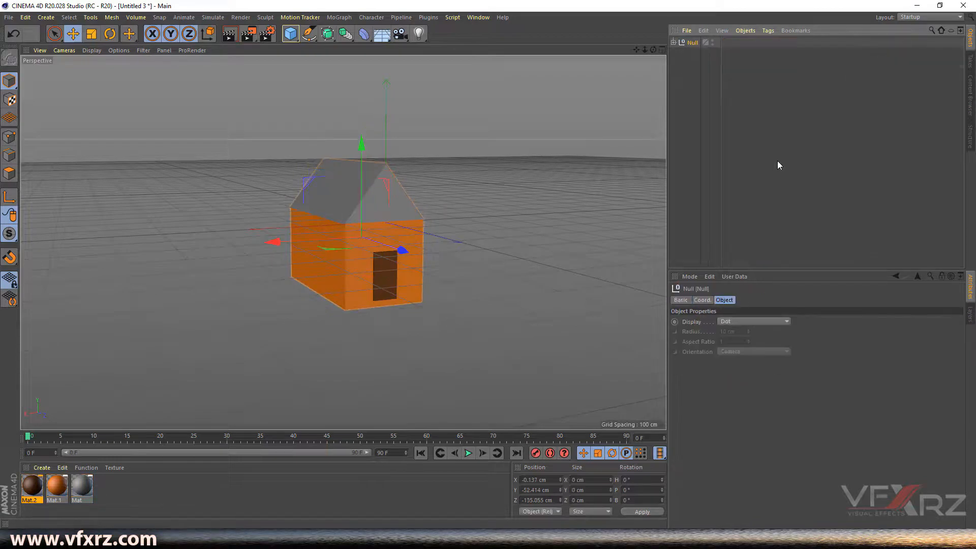
{"action": "double_click", "coordinate": [693, 42]}
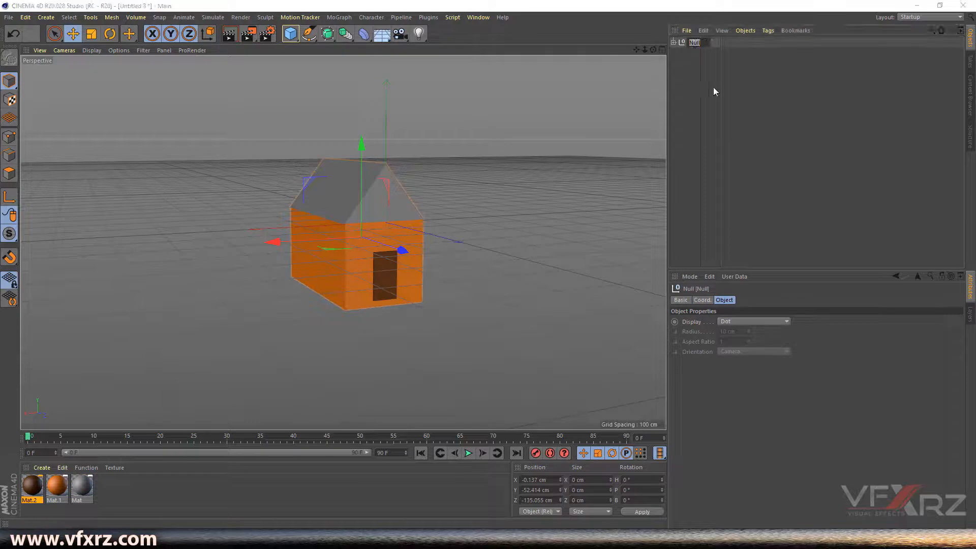
{"action": "type", "text": "Home"}
{"action": "key", "text": "Return"}
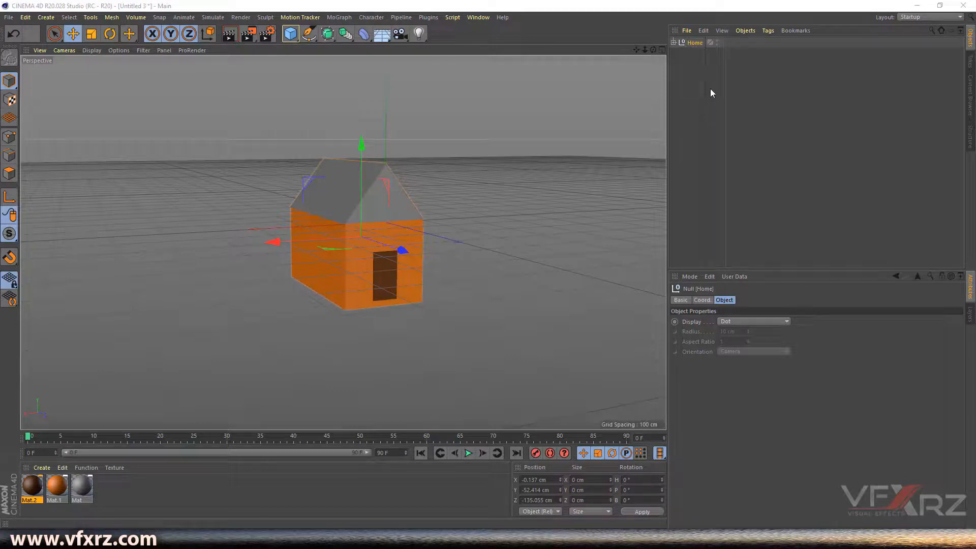
- Check the Home group's contents, then raise the whole house upward
{"action": "left_click", "coordinate": [674, 42]}
{"action": "left_click", "coordinate": [679, 72]}
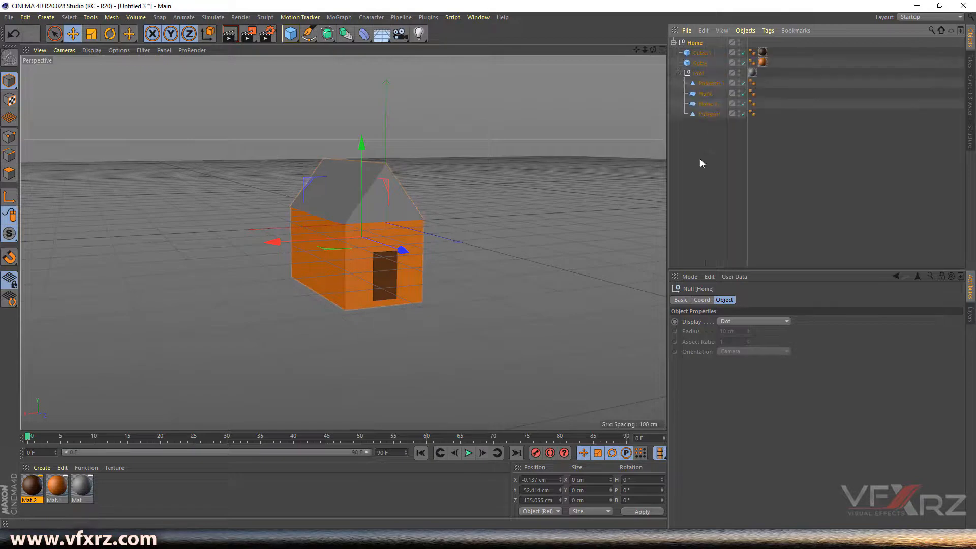
{"action": "left_click", "coordinate": [678, 73]}
{"action": "left_click", "coordinate": [674, 43]}
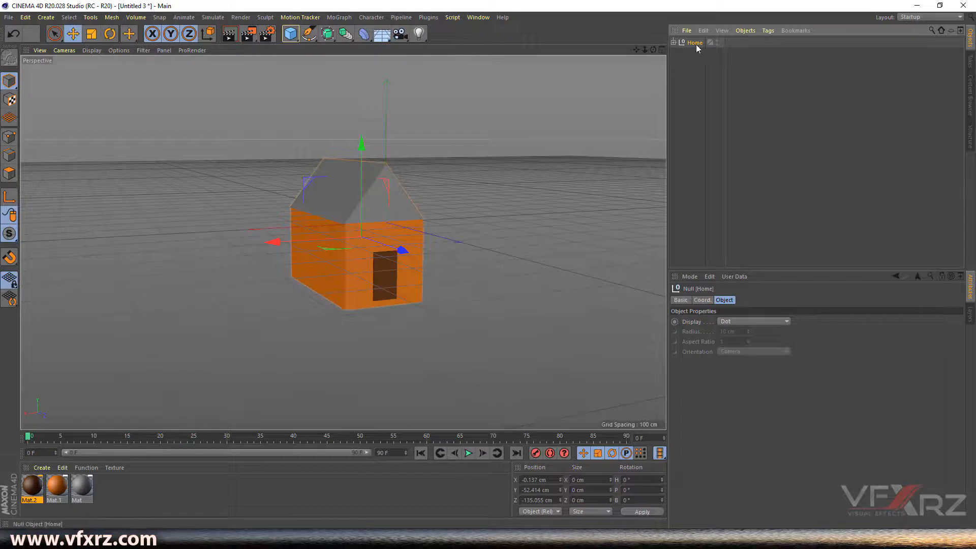
{"action": "left_click_drag", "start_coordinate": [359, 142], "coordinate": [380, 62]}
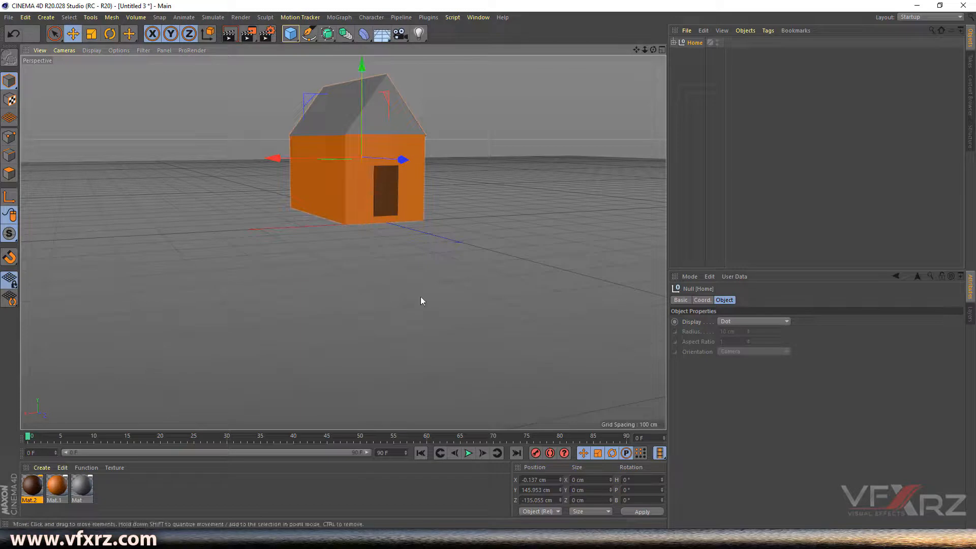
{"action": "mouse_move", "coordinate": [636, 50]}
{"action": "left_mouse_down"}
{"action": "mouse_move", "coordinate": [666, 49]}
{"action": "mouse_move", "coordinate": [656, 50]}
{"action": "left_mouse_up"}
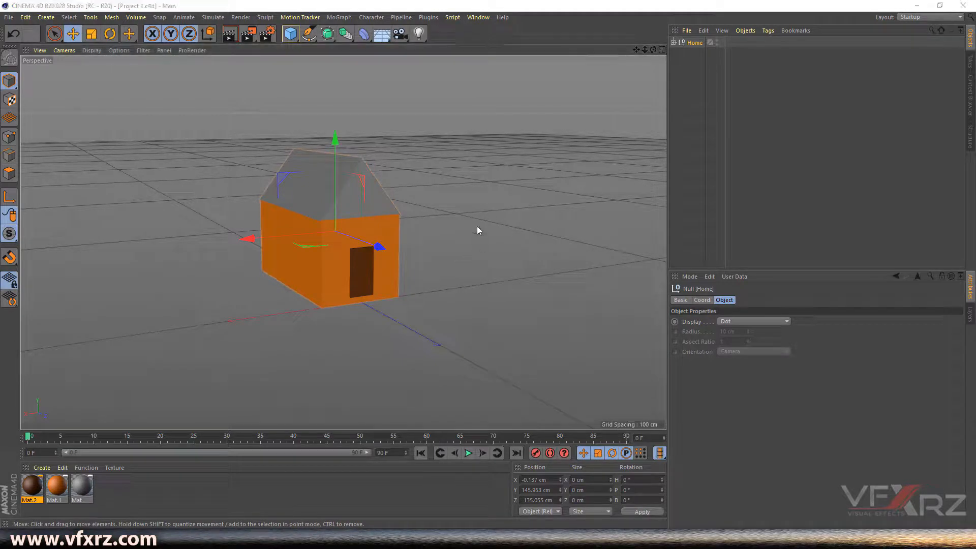
- Add a Cylinder and place it beside the house, lifted slightly
{"action": "left_click", "coordinate": [290, 33]}
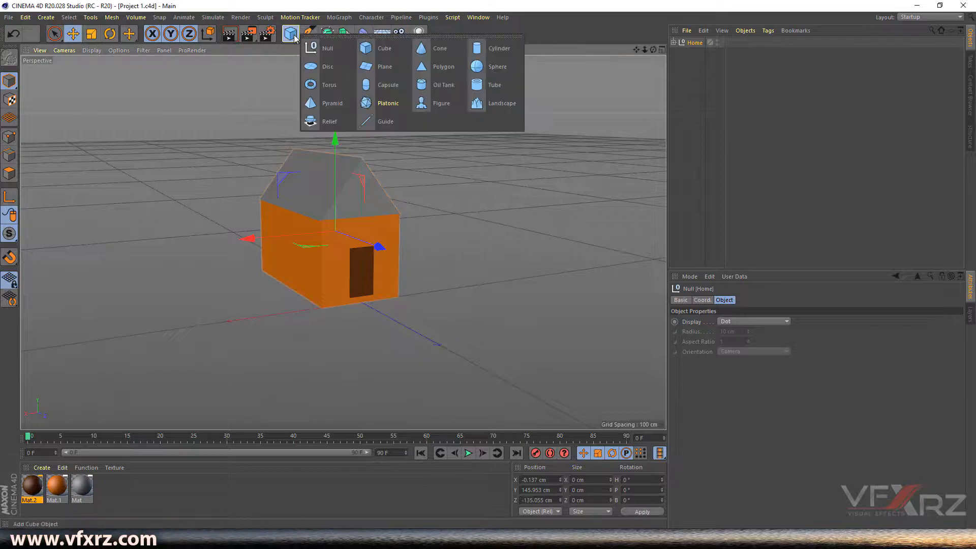
{"action": "left_click", "coordinate": [496, 51]}
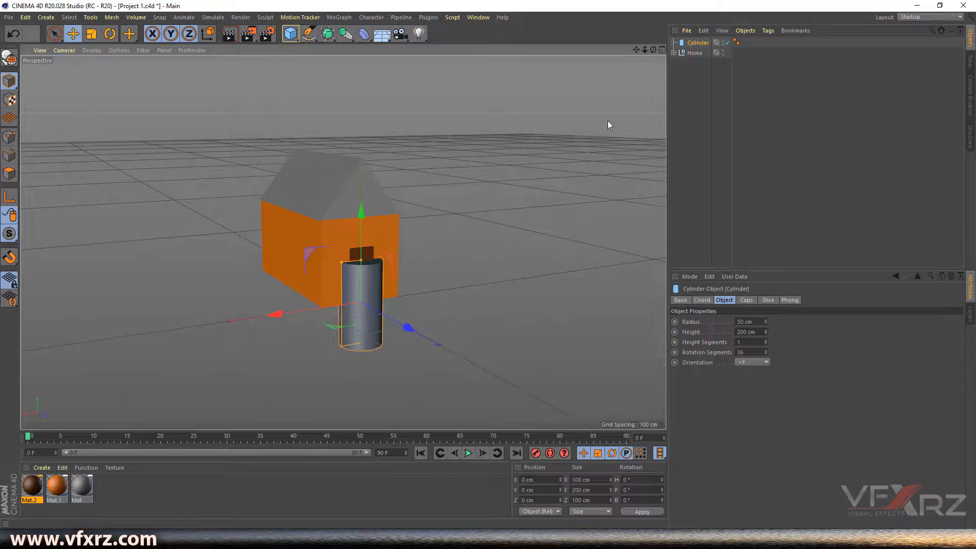
{"action": "left_click_drag", "start_coordinate": [407, 332], "coordinate": [470, 363]}
{"action": "left_click_drag", "start_coordinate": [331, 347], "coordinate": [511, 315]}
{"action": "left_click_drag", "start_coordinate": [636, 50], "coordinate": [344, 242]}
{"action": "left_click_drag", "start_coordinate": [653, 50], "coordinate": [356, 240]}
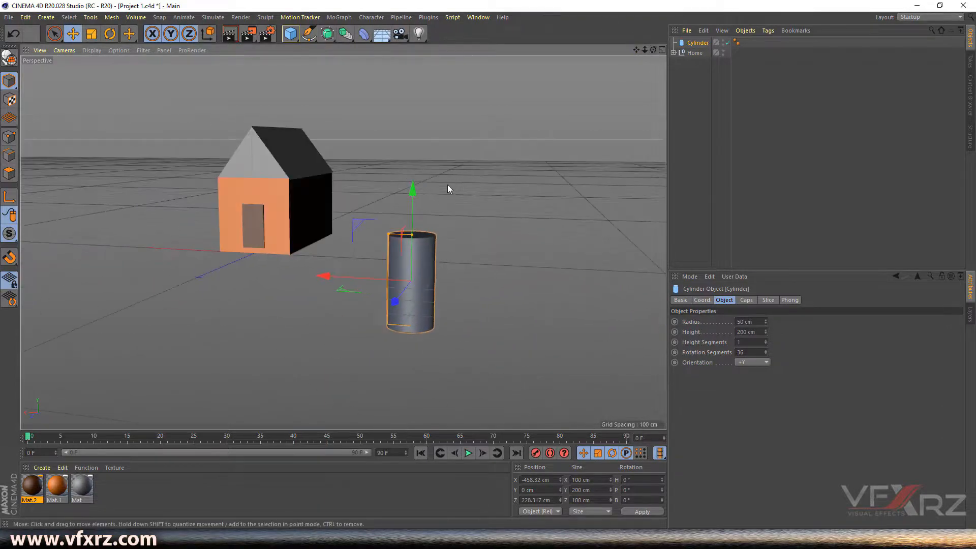
{"action": "left_click_drag", "start_coordinate": [408, 196], "coordinate": [412, 143]}
{"action": "left_click_drag", "start_coordinate": [654, 51], "coordinate": [657, 36]}
{"action": "left_click_drag", "start_coordinate": [343, 242], "coordinate": [329, 212]}
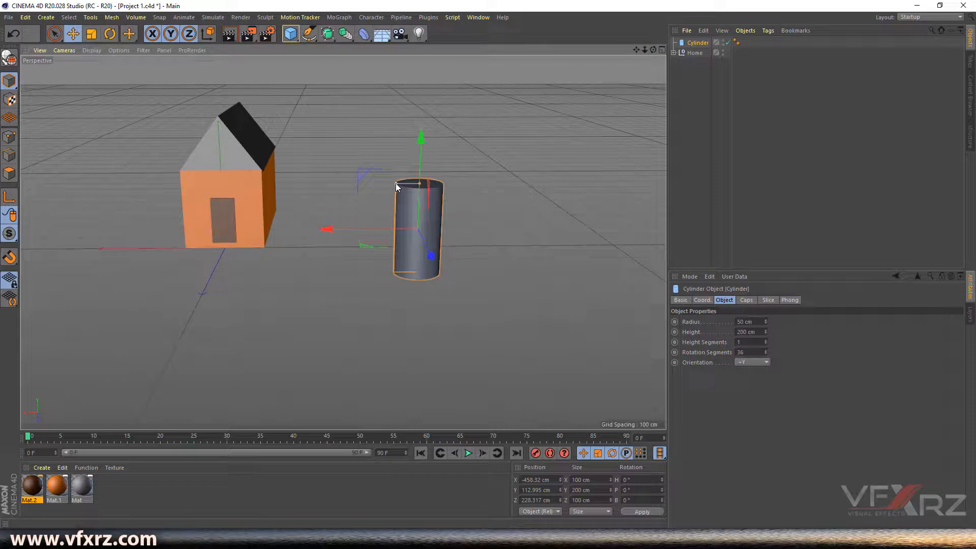
- Shrink the cylinder to about 10.01 cm radius and 160.278 cm height
{"action": "left_click_drag", "start_coordinate": [395, 184], "coordinate": [415, 184]}
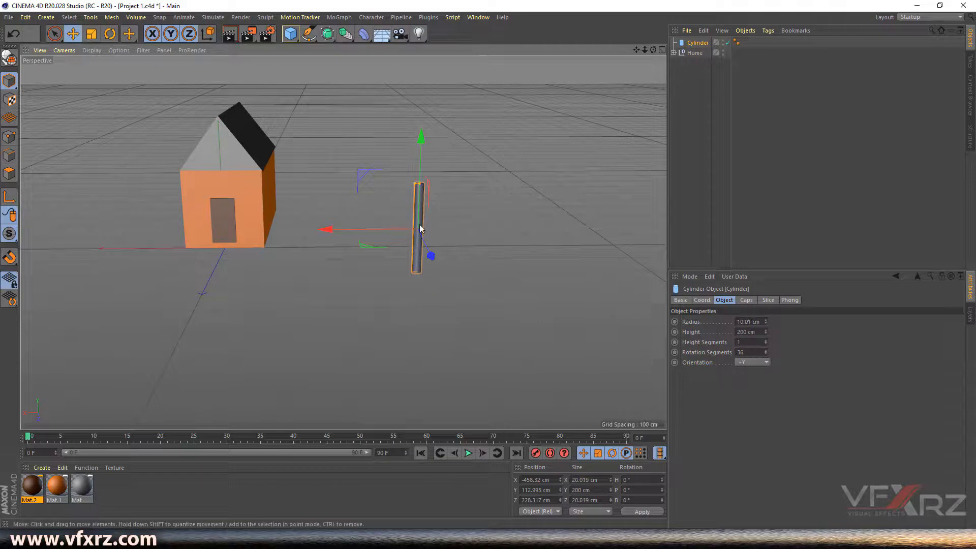
{"action": "mouse_move", "coordinate": [652, 50]}
{"action": "left_mouse_down"}
{"action": "mouse_move", "coordinate": [668, 96]}
{"action": "mouse_move", "coordinate": [660, 51]}
{"action": "left_mouse_up"}
{"action": "left_click_drag", "start_coordinate": [422, 182], "coordinate": [418, 189]}
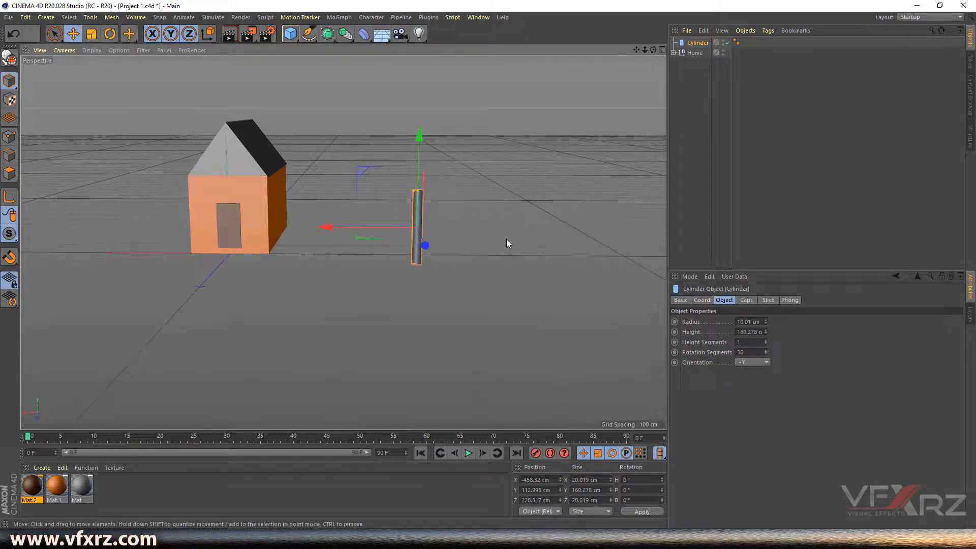
{"action": "scroll", "coordinate": [425, 227], "scroll_direction": "up", "scroll_amount": 5}
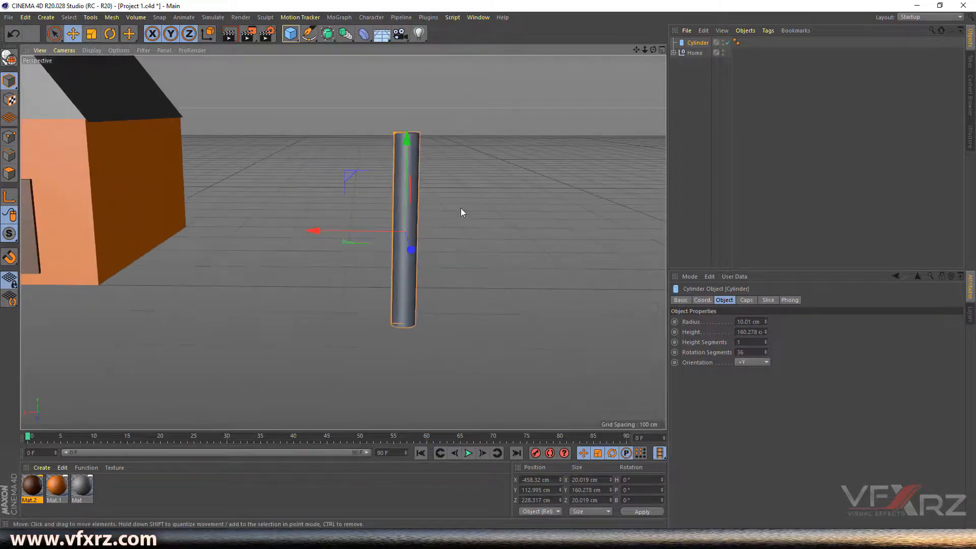
{"action": "left_click_drag", "start_coordinate": [652, 49], "coordinate": [571, 266]}
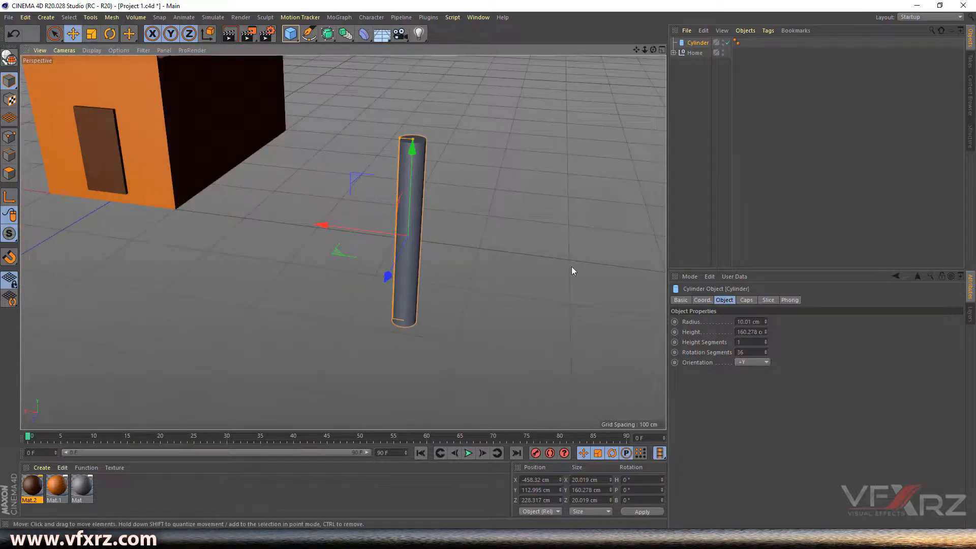
- Set the cylinder's Rotation Segments to 5
{"action": "left_click", "coordinate": [714, 353]}
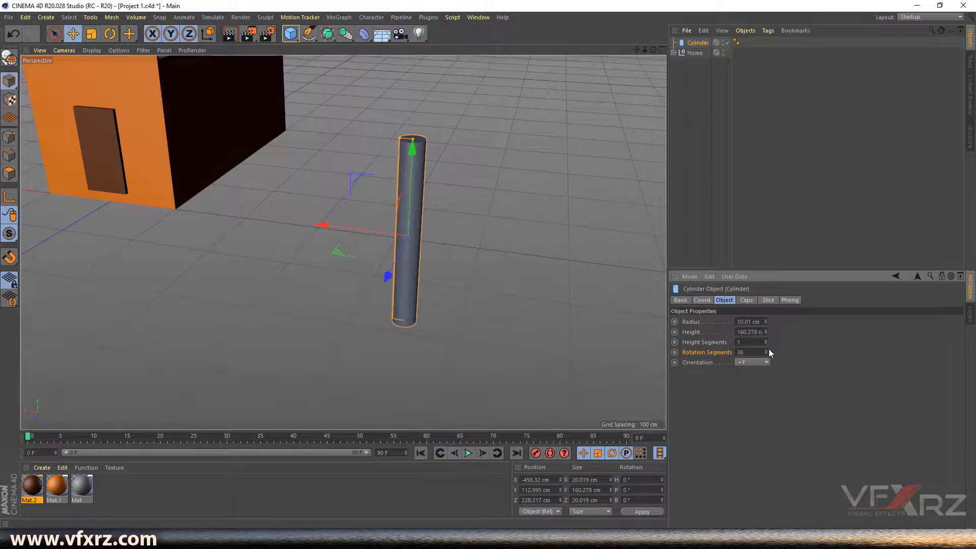
{"action": "left_click_drag", "start_coordinate": [765, 352], "coordinate": [766, 354]}
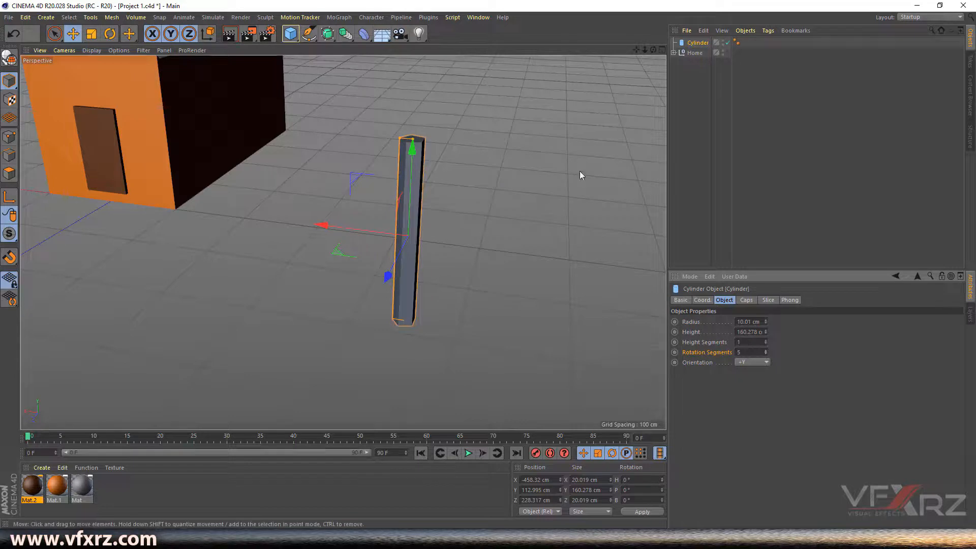
{"action": "left_click_drag", "start_coordinate": [450, 190], "coordinate": [343, 241], "text": "alt"}
{"action": "left_click_drag", "start_coordinate": [651, 50], "coordinate": [617, 165]}
{"action": "left_click_drag", "start_coordinate": [652, 49], "coordinate": [642, 3]}
- Add a 100 cm radius, 200 cm tall Cone next to the cylinder
{"action": "left_click", "coordinate": [285, 32]}
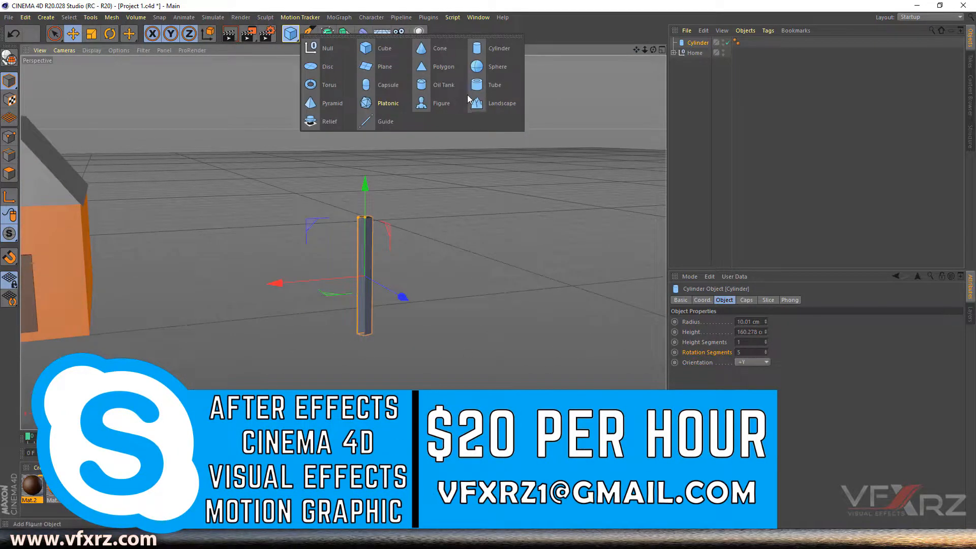
{"action": "left_click", "coordinate": [435, 50]}
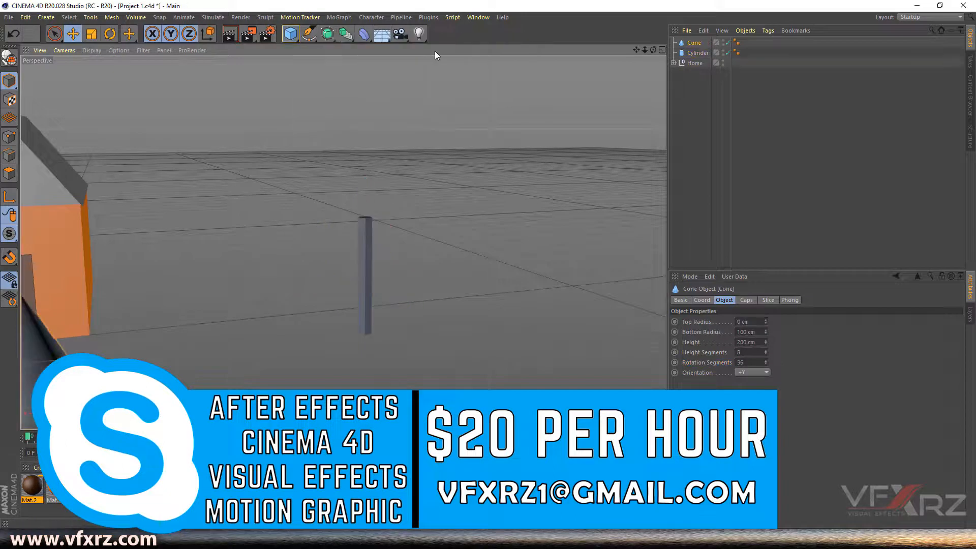
{"action": "left_click_drag", "start_coordinate": [636, 49], "coordinate": [707, 56]}
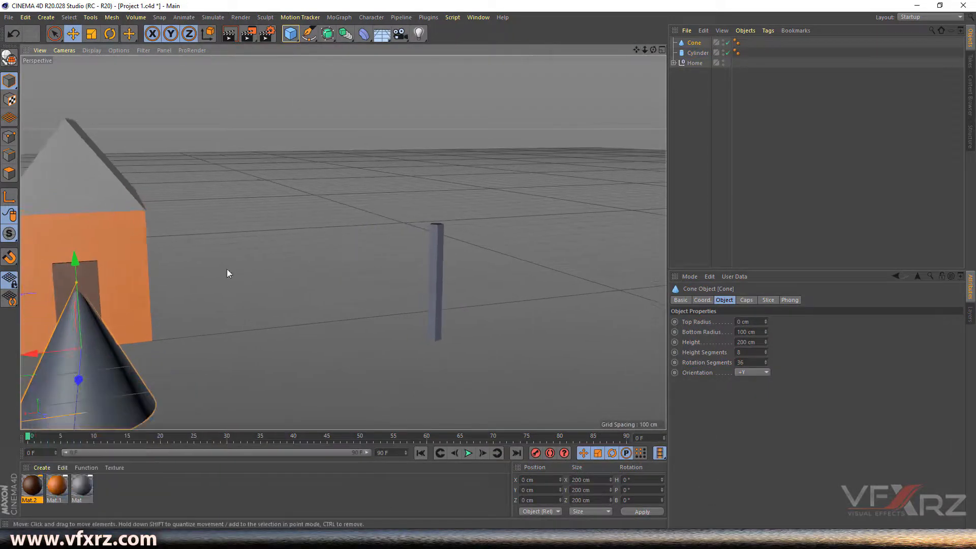
{"action": "left_click_drag", "start_coordinate": [76, 346], "coordinate": [405, 289]}
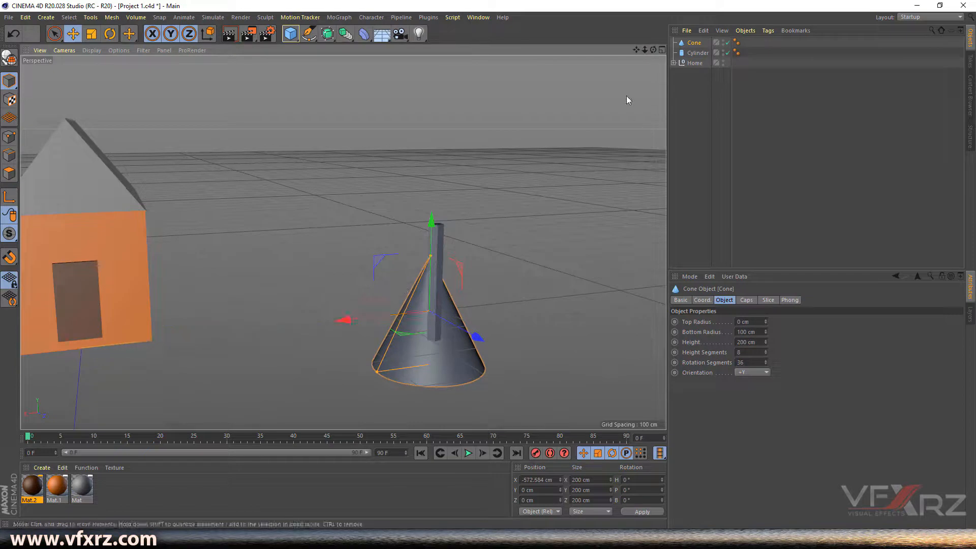
- Centre the cone above the cylinder along X, Y and Z using the four-view layout
{"action": "left_click", "coordinate": [661, 50]}
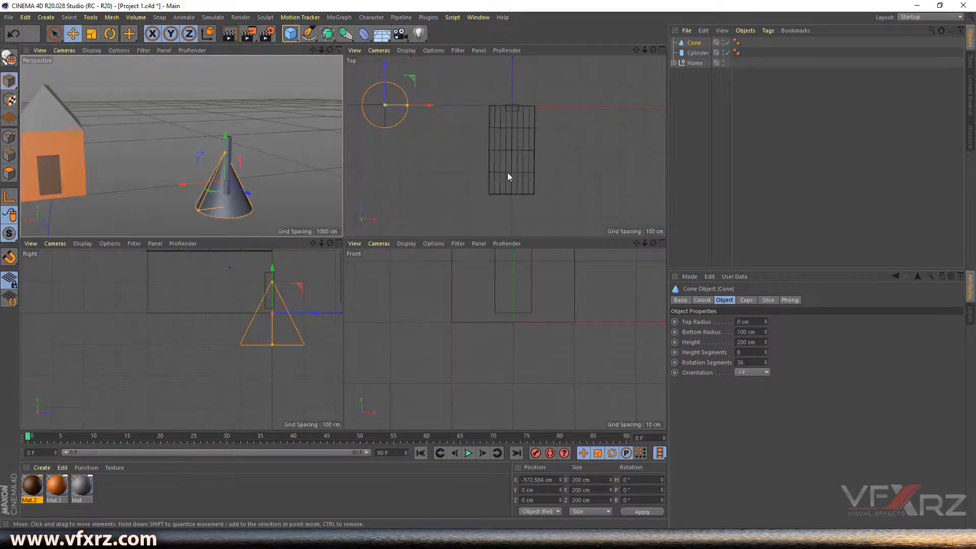
{"action": "left_click_drag", "start_coordinate": [312, 243], "coordinate": [130, 330]}
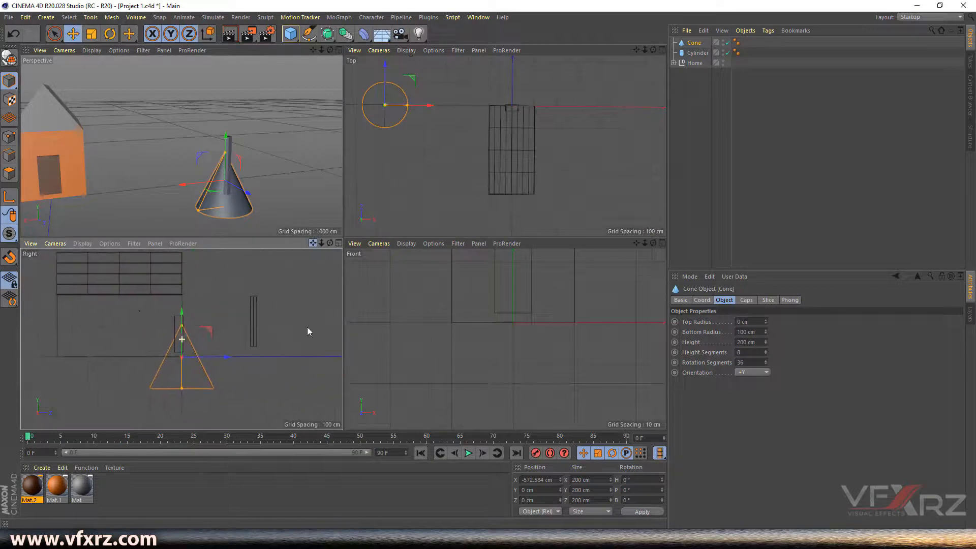
{"action": "left_click_drag", "start_coordinate": [213, 358], "coordinate": [286, 360]}
{"action": "left_click_drag", "start_coordinate": [253, 313], "coordinate": [254, 220]}
{"action": "left_click_drag", "start_coordinate": [313, 243], "coordinate": [181, 339]}
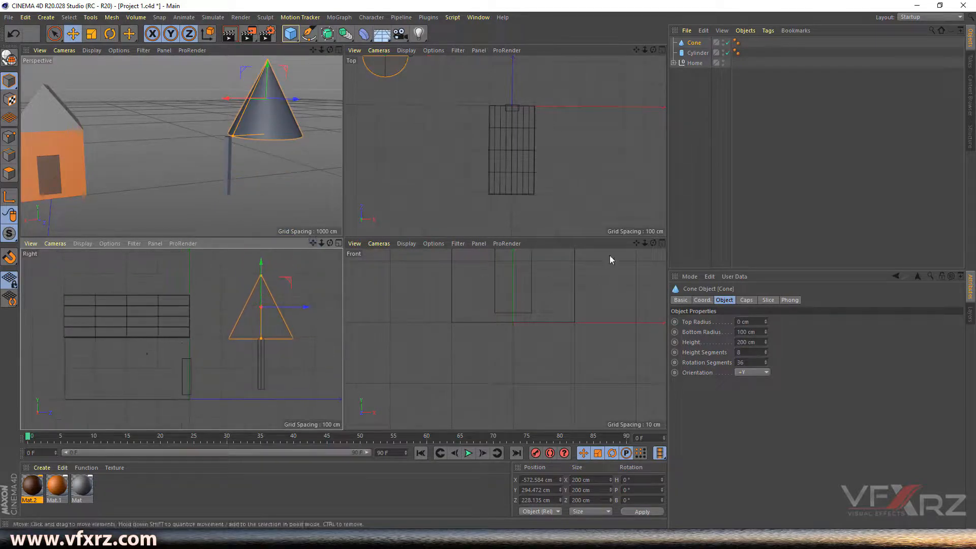
{"action": "left_click_drag", "start_coordinate": [636, 244], "coordinate": [505, 339]}
{"action": "left_click_drag", "start_coordinate": [636, 243], "coordinate": [506, 339]}
{"action": "scroll", "coordinate": [437, 329], "scroll_direction": "up", "scroll_amount": 2}
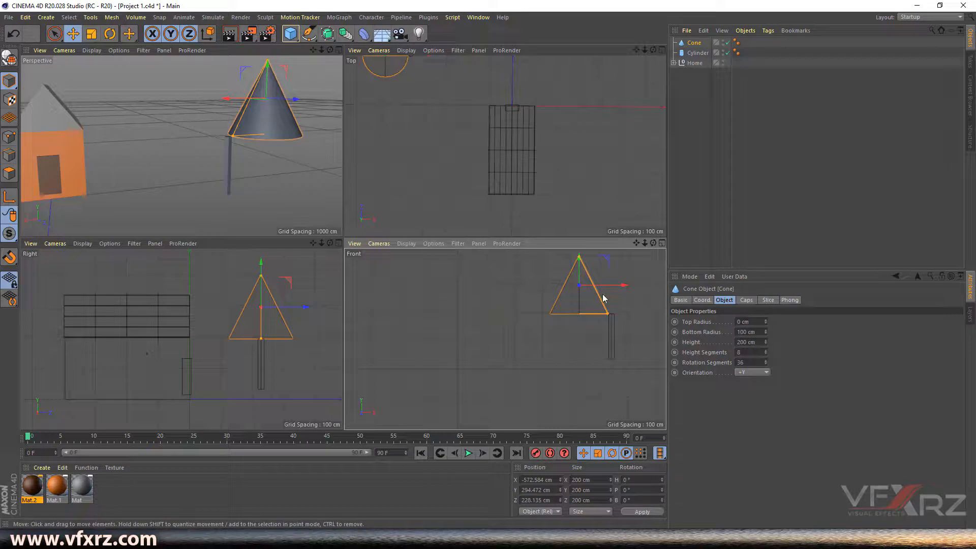
{"action": "left_click_drag", "start_coordinate": [636, 244], "coordinate": [629, 275]}
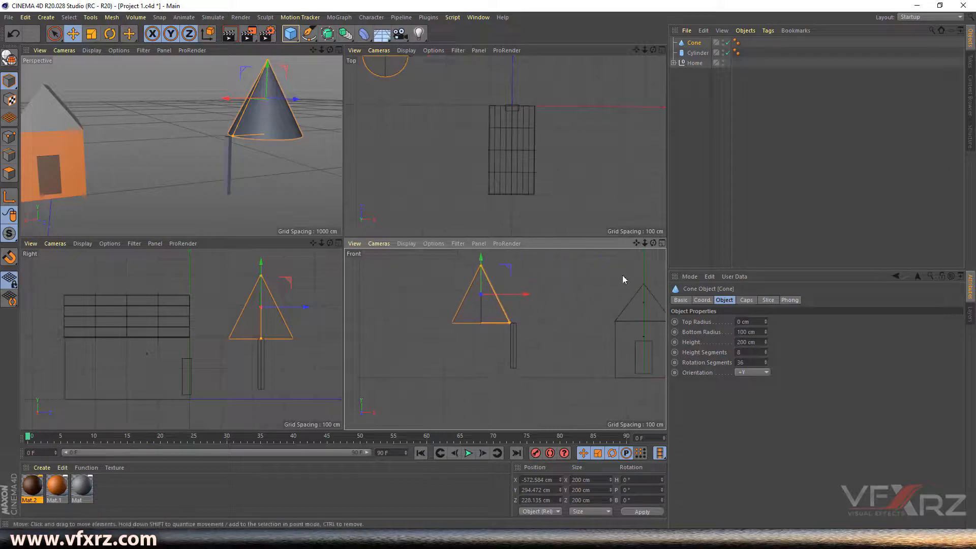
{"action": "left_click_drag", "start_coordinate": [532, 295], "coordinate": [561, 299]}
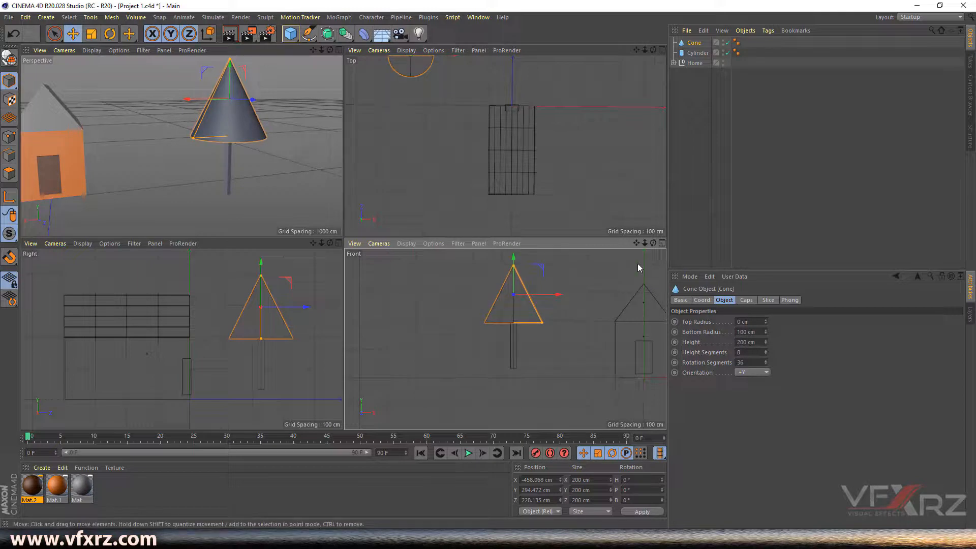
{"action": "left_click", "coordinate": [338, 50]}
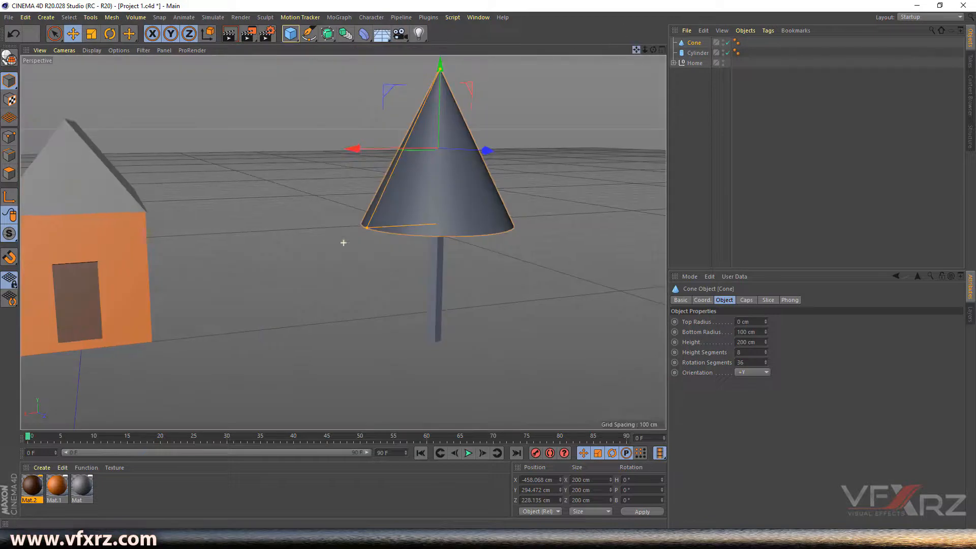
- Truncate the cone to 70 cm top, 115 cm bottom radius, 75.551 cm tall, resting on the trunk
{"action": "left_click_drag", "start_coordinate": [636, 50], "coordinate": [587, 89]}
{"action": "left_click_drag", "start_coordinate": [653, 51], "coordinate": [638, 84]}
{"action": "left_click_drag", "start_coordinate": [403, 104], "coordinate": [405, 149]}
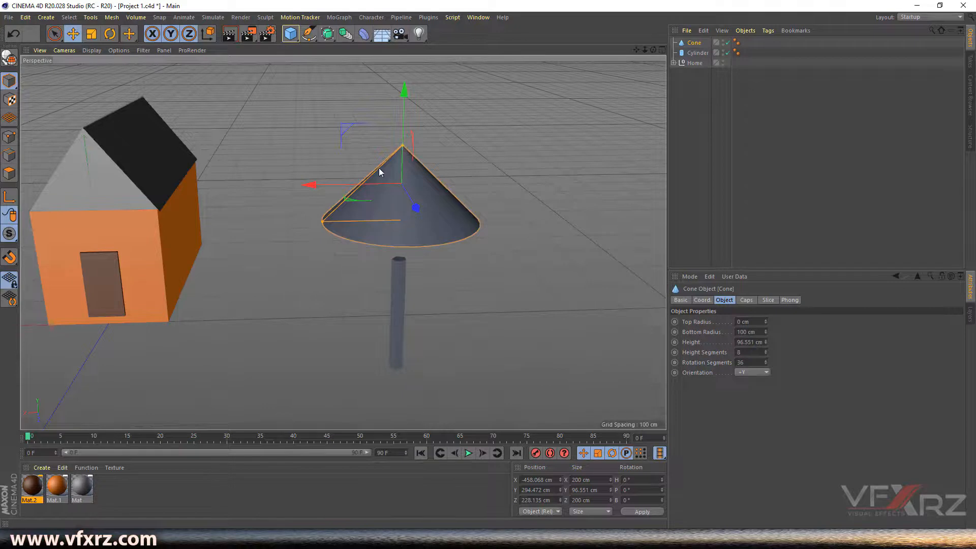
{"action": "left_click_drag", "start_coordinate": [653, 50], "coordinate": [651, 23]}
{"action": "left_click_drag", "start_coordinate": [406, 115], "coordinate": [410, 161]}
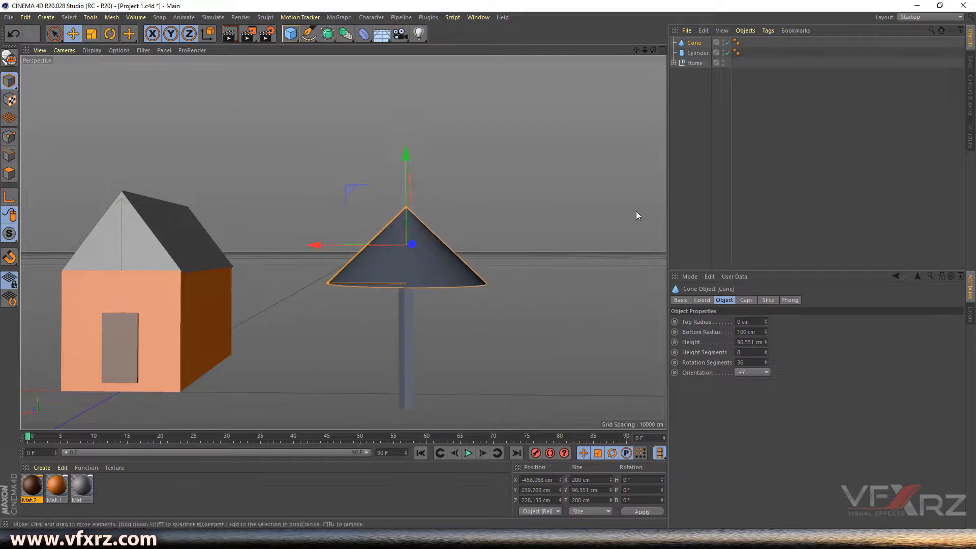
{"action": "left_click_drag", "start_coordinate": [653, 50], "coordinate": [651, 81]}
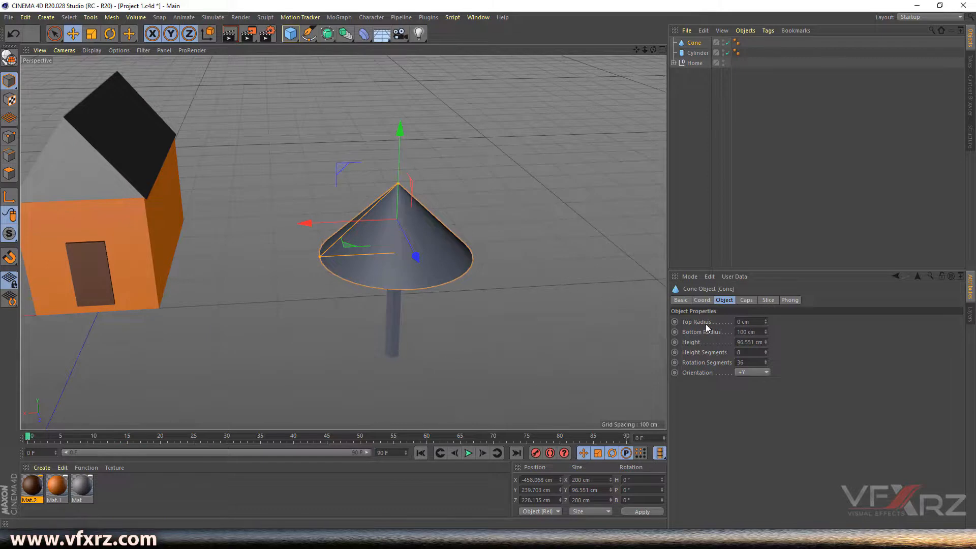
{"action": "mouse_move", "coordinate": [766, 321]}
{"action": "left_mouse_down"}
{"action": "mouse_move", "coordinate": [781, 317]}
{"action": "mouse_move", "coordinate": [770, 325]}
{"action": "left_mouse_up"}
{"action": "left_click_drag", "start_coordinate": [652, 50], "coordinate": [766, 319]}
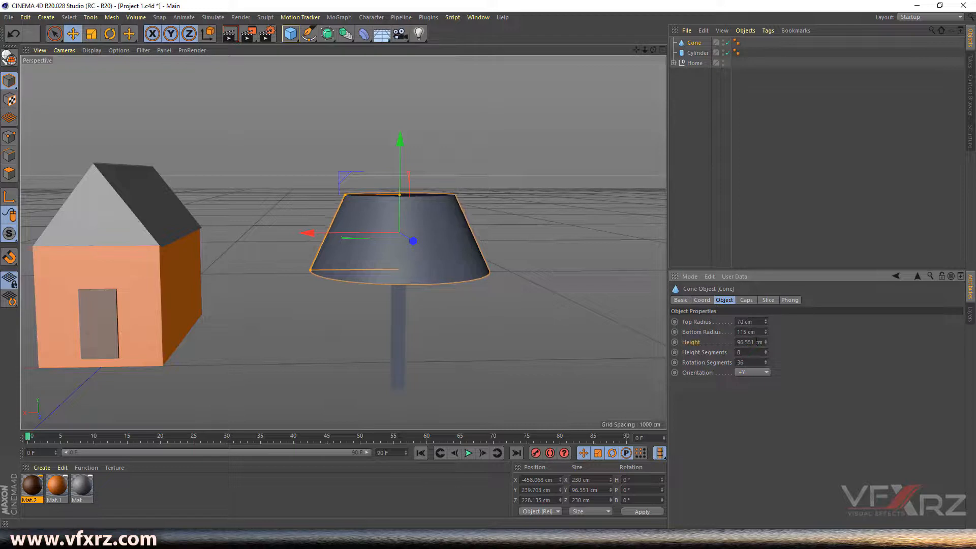
{"action": "left_click_drag", "start_coordinate": [765, 342], "coordinate": [766, 347]}
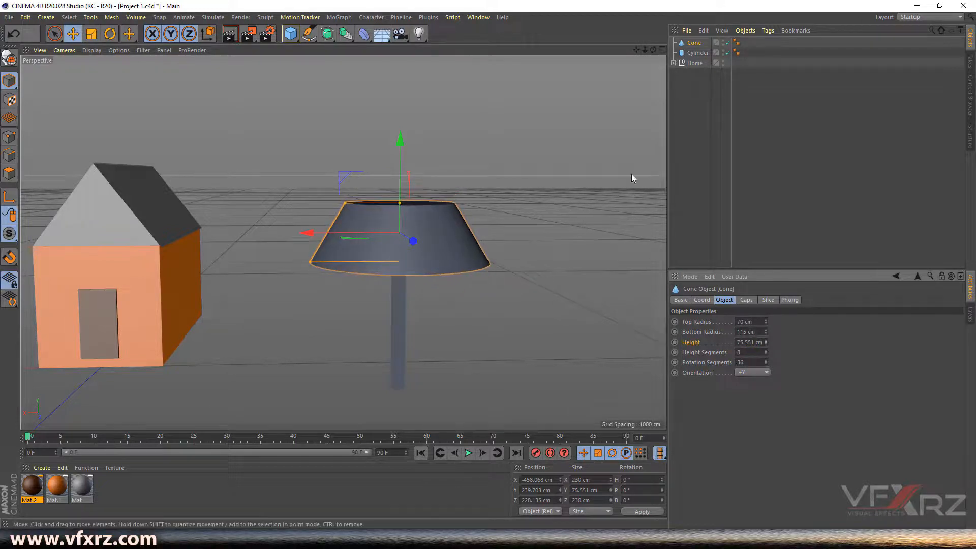
- Copy the cone upward as Cone.1 at Y 300.39 cm
{"action": "left_click_drag", "start_coordinate": [652, 50], "coordinate": [405, 157]}
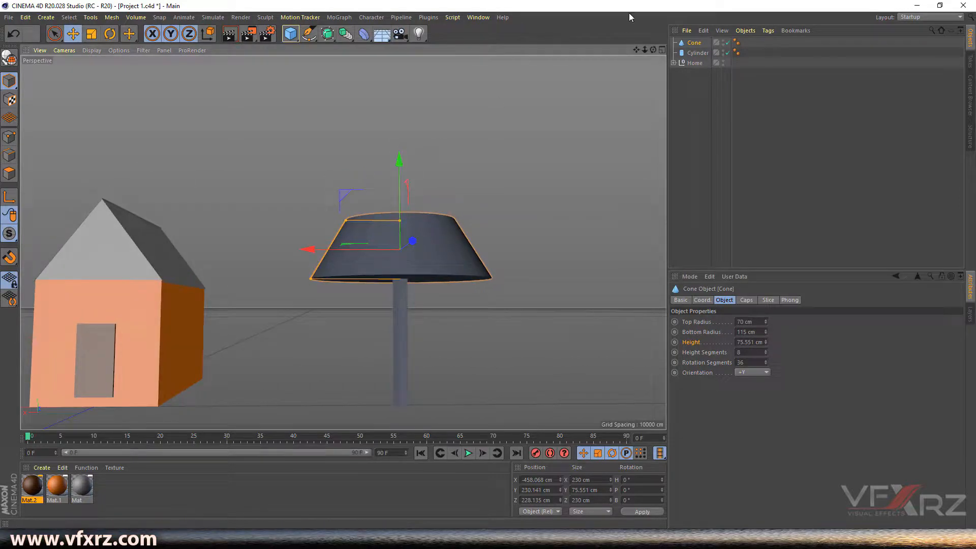
{"action": "left_click_drag", "start_coordinate": [653, 50], "coordinate": [421, 206]}
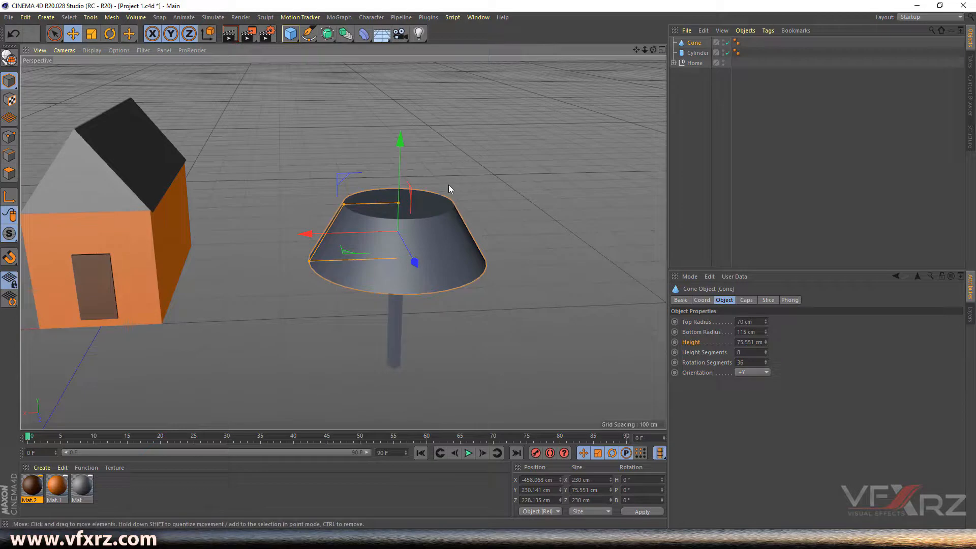
{"action": "left_click_drag", "start_coordinate": [400, 159], "coordinate": [407, 105], "text": "ctrl"}
- Narrow Cone.1's top radius to 56 cm and settle it onto the first tier
{"action": "mouse_move", "coordinate": [653, 50]}
{"action": "left_mouse_down"}
{"action": "mouse_move", "coordinate": [645, 31]}
{"action": "mouse_move", "coordinate": [654, 48]}
{"action": "left_mouse_up"}
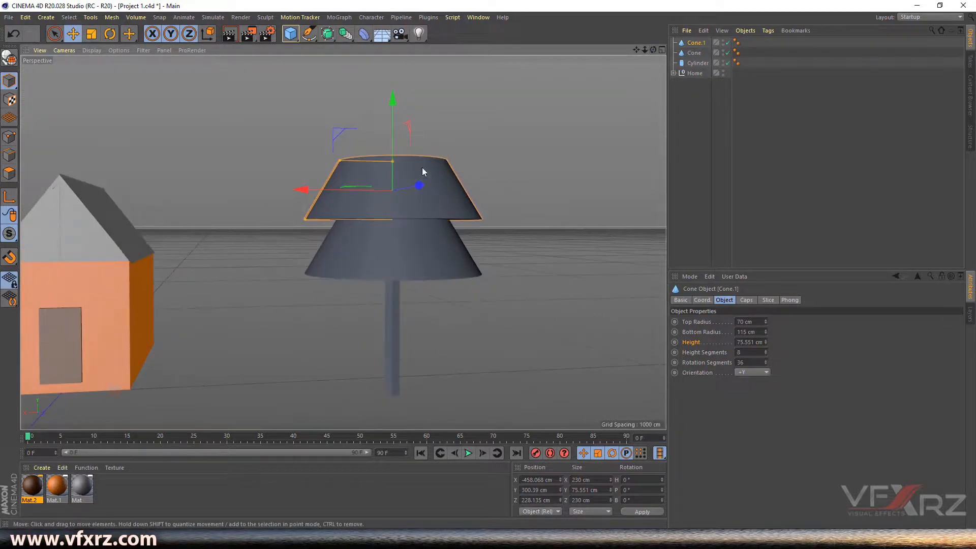
{"action": "mouse_move", "coordinate": [396, 110]}
{"action": "left_mouse_down"}
{"action": "mouse_move", "coordinate": [397, 96]}
{"action": "mouse_move", "coordinate": [398, 105]}
{"action": "left_mouse_up"}
{"action": "left_click_drag", "start_coordinate": [651, 52], "coordinate": [652, 71]}
{"action": "left_click", "coordinate": [711, 322]}
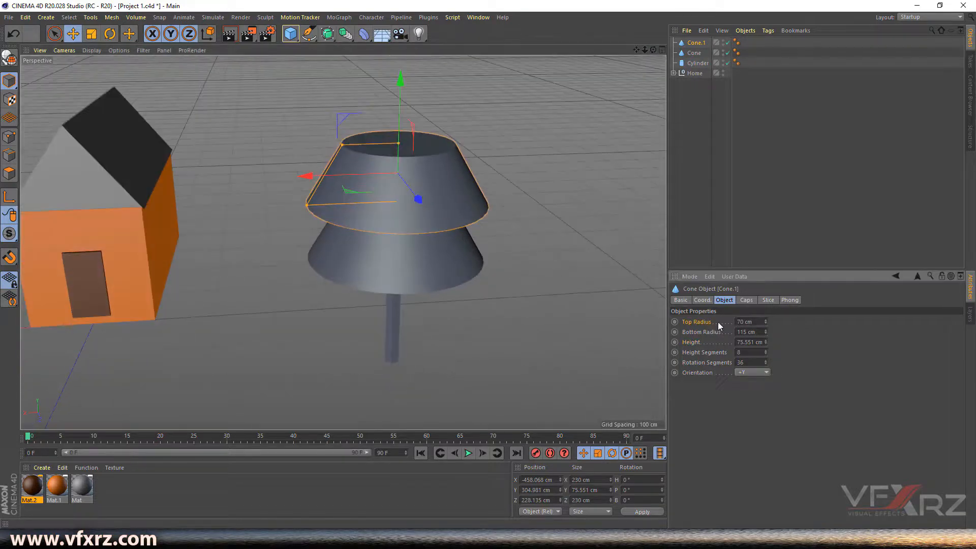
{"action": "left_click_drag", "start_coordinate": [766, 322], "coordinate": [763, 358]}
{"action": "left_click_drag", "start_coordinate": [653, 49], "coordinate": [653, 71]}
{"action": "left_click_drag", "start_coordinate": [394, 102], "coordinate": [394, 107]}
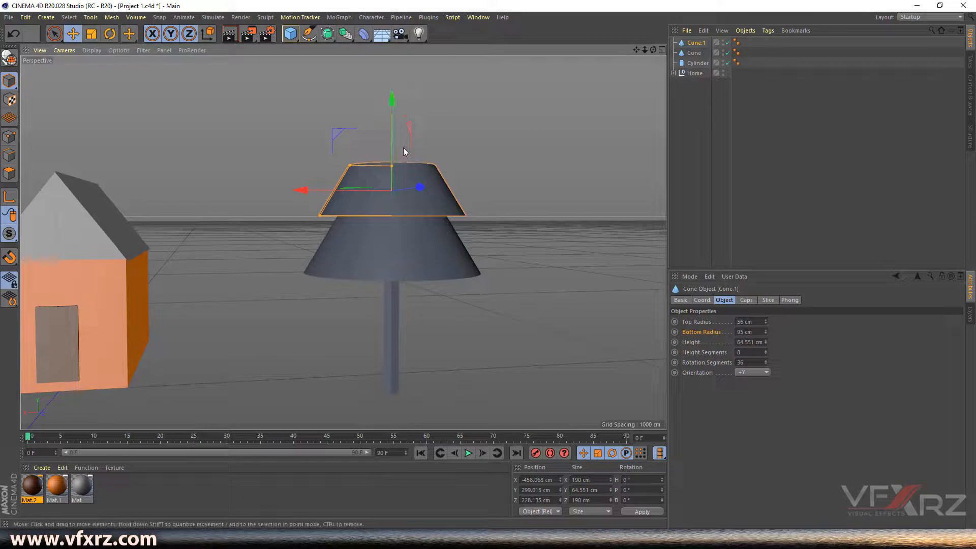
- Copy up Cone.2 with a 42 cm top and 52.551 cm height, then copy it again as Cone.3
{"action": "left_click_drag", "start_coordinate": [389, 131], "coordinate": [399, 77], "text": "ctrl"}
{"action": "left_click_drag", "start_coordinate": [653, 50], "coordinate": [655, 137]}
{"action": "left_click_drag", "start_coordinate": [767, 321], "coordinate": [765, 342]}
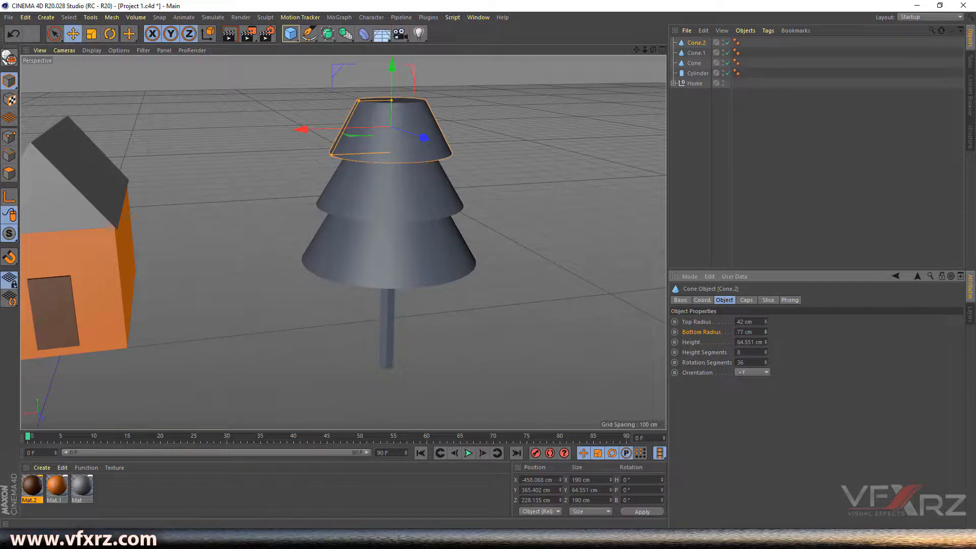
{"action": "left_click_drag", "start_coordinate": [636, 49], "coordinate": [645, 45]}
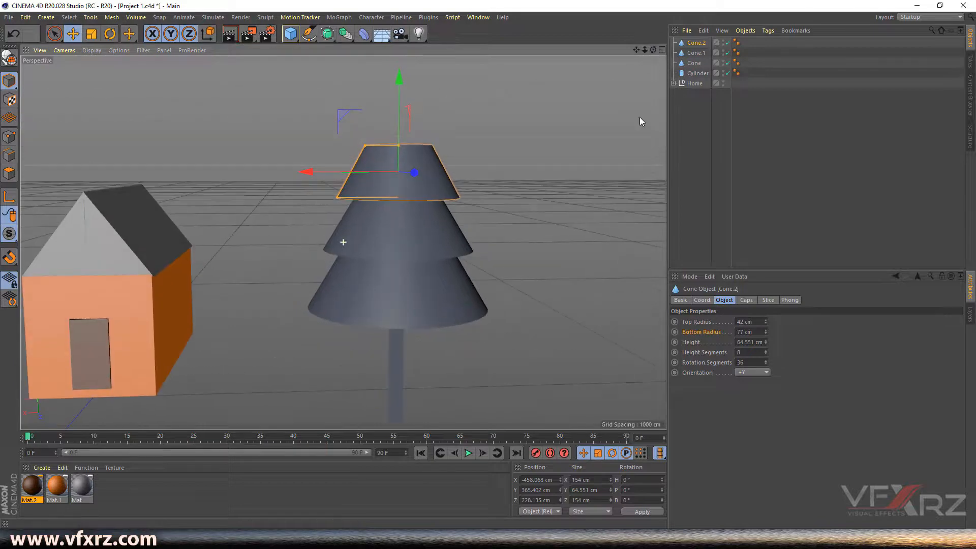
{"action": "left_click_drag", "start_coordinate": [765, 342], "coordinate": [766, 359]}
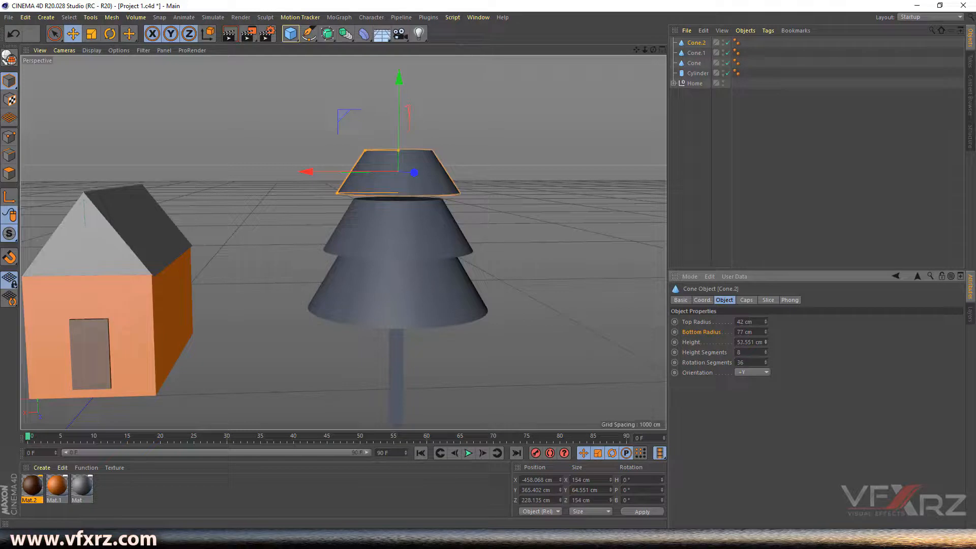
{"action": "left_click_drag", "start_coordinate": [399, 77], "coordinate": [399, 85]}
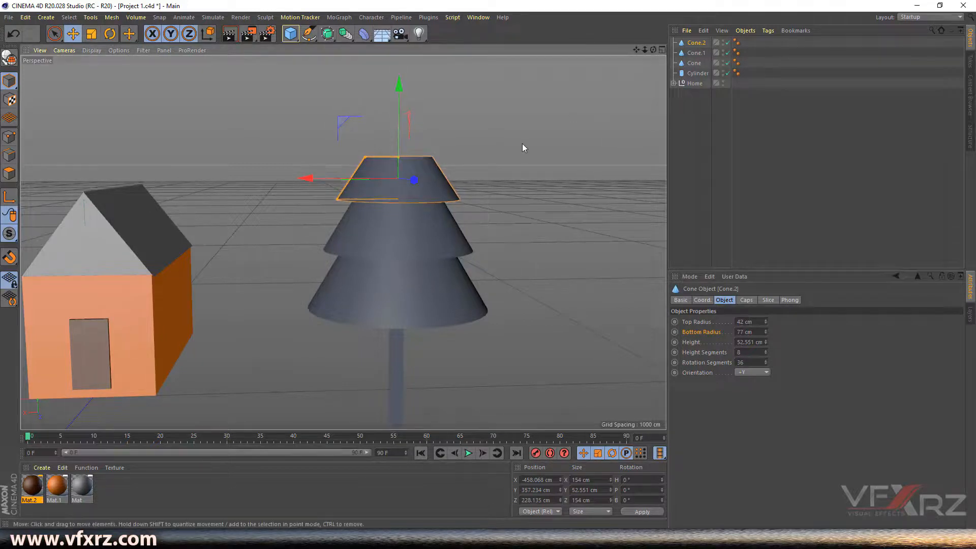
{"action": "left_click_drag", "start_coordinate": [400, 82], "coordinate": [398, 63], "text": "ctrl"}
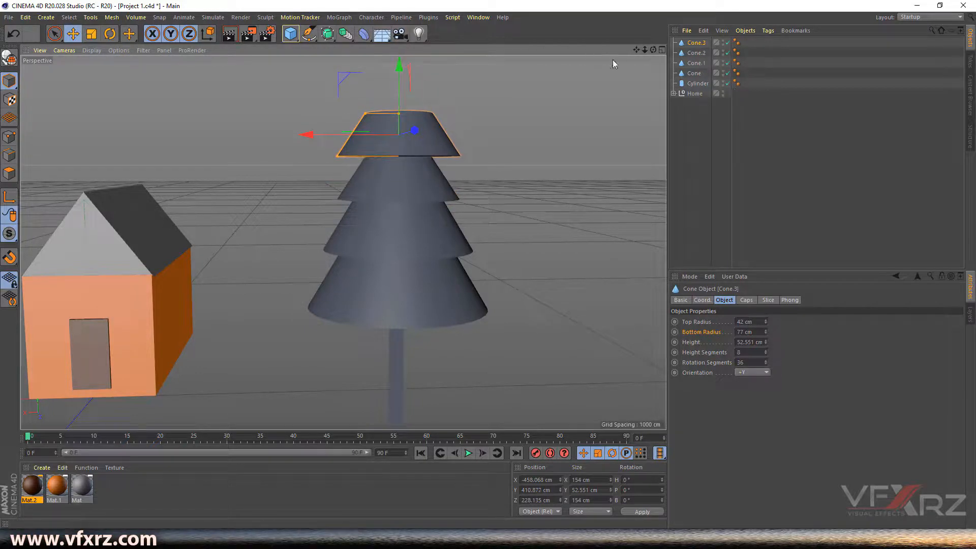
- Make Cone.3 a pointed tip: 0 cm top radius, 57 cm base, 91.551 cm tall
{"action": "left_click_drag", "start_coordinate": [636, 50], "coordinate": [642, 103]}
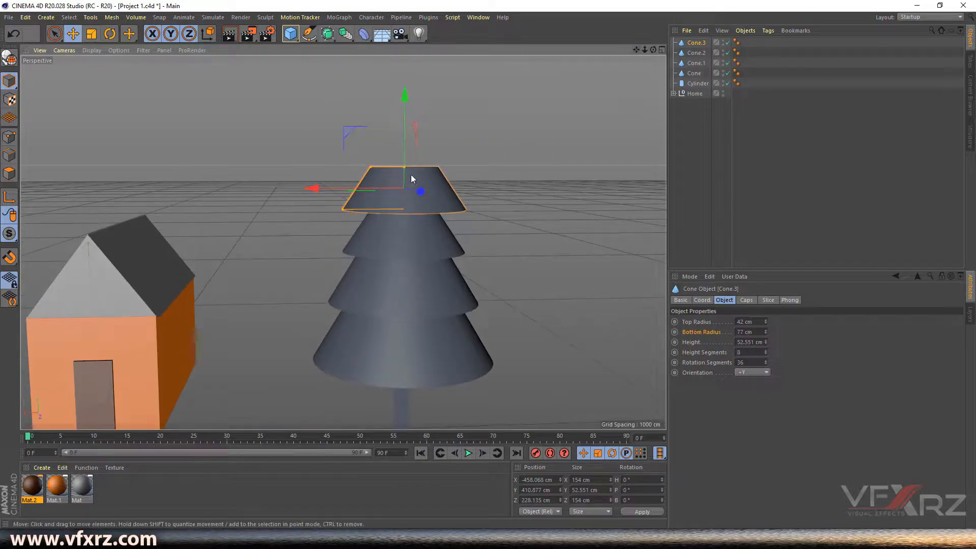
{"action": "mouse_move", "coordinate": [765, 322]}
{"action": "left_mouse_down"}
{"action": "mouse_move", "coordinate": [765, 335]}
{"action": "mouse_move", "coordinate": [765, 324]}
{"action": "left_mouse_up"}
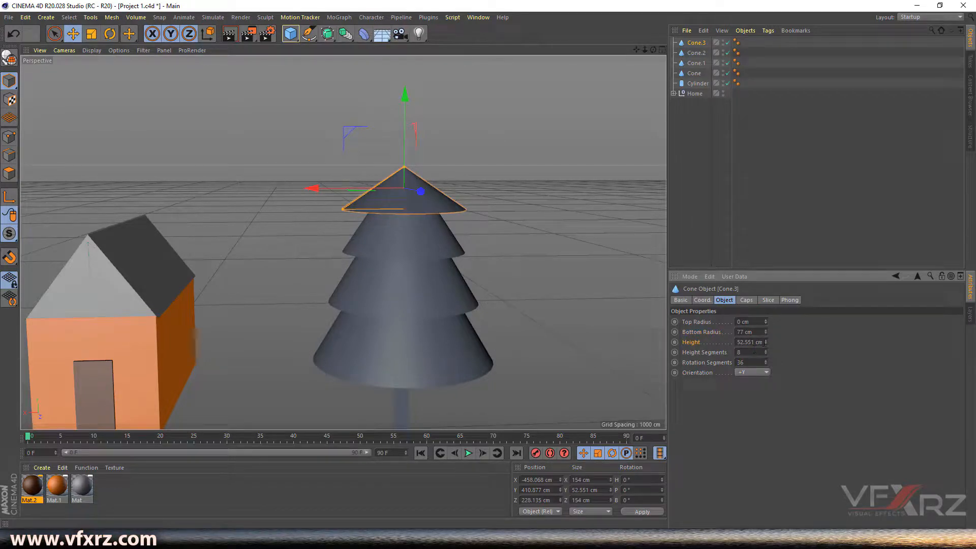
{"action": "left_click_drag", "start_coordinate": [765, 343], "coordinate": [765, 327]}
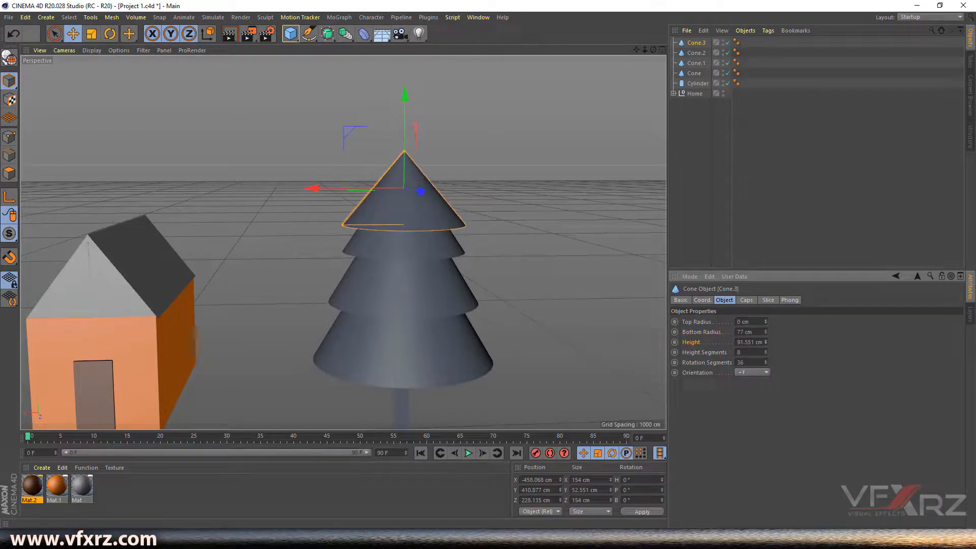
{"action": "left_click_drag", "start_coordinate": [413, 101], "coordinate": [414, 86]}
{"action": "left_click_drag", "start_coordinate": [653, 49], "coordinate": [659, 71]}
{"action": "left_click_drag", "start_coordinate": [653, 49], "coordinate": [603, 74]}
{"action": "left_click_drag", "start_coordinate": [766, 332], "coordinate": [765, 345]}
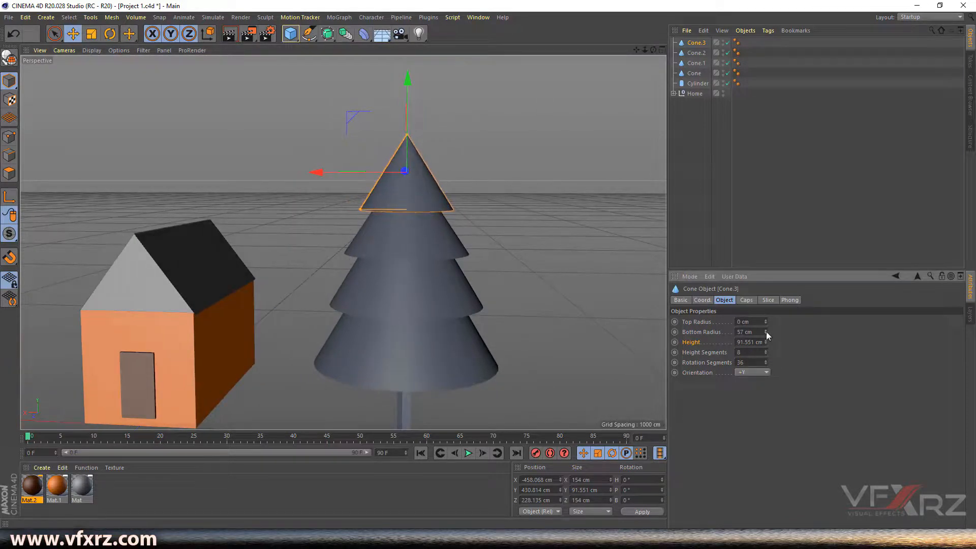
{"action": "mouse_move", "coordinate": [408, 88]}
{"action": "left_mouse_down"}
{"action": "mouse_move", "coordinate": [407, 77]}
{"action": "mouse_move", "coordinate": [408, 93]}
{"action": "left_mouse_up"}
{"action": "left_click_drag", "start_coordinate": [653, 49], "coordinate": [641, 6]}
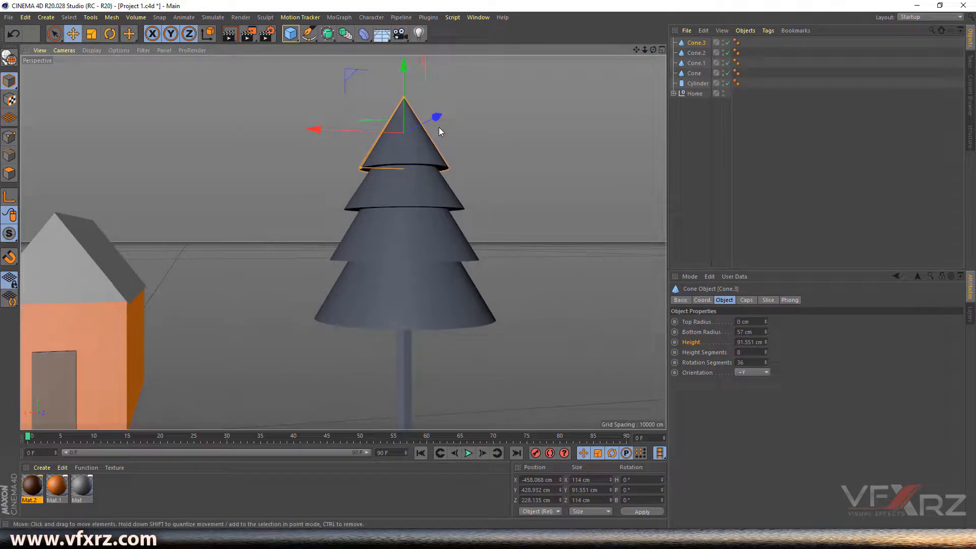
- Set Rotation Segments to 7 on Cone, Cone.1, Cone.2 and Cone.3, then deselect them
{"action": "left_click", "coordinate": [694, 73], "text": "shift"}
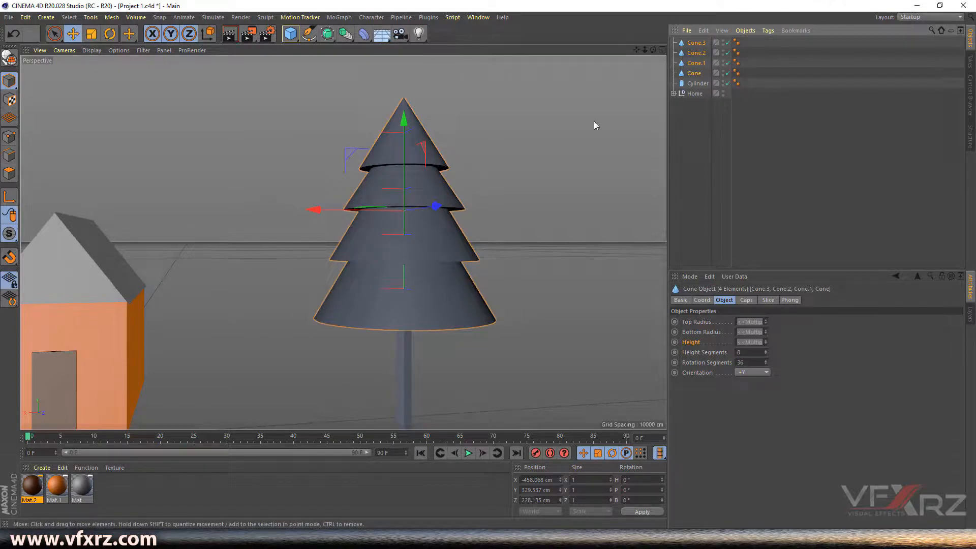
{"action": "left_click", "coordinate": [711, 362]}
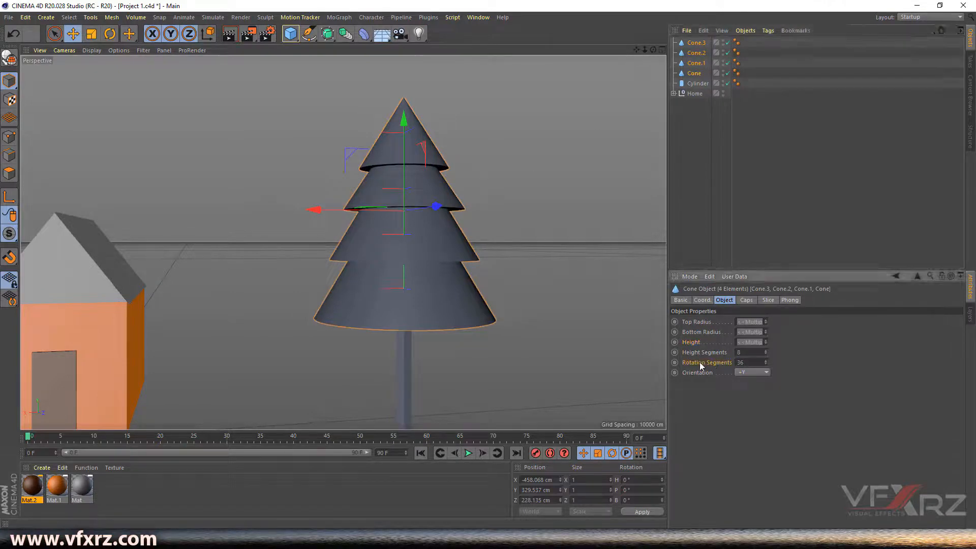
{"action": "mouse_move", "coordinate": [767, 361]}
{"action": "left_mouse_down"}
{"action": "mouse_move", "coordinate": [742, 363]}
{"action": "mouse_move", "coordinate": [765, 361]}
{"action": "left_mouse_up"}
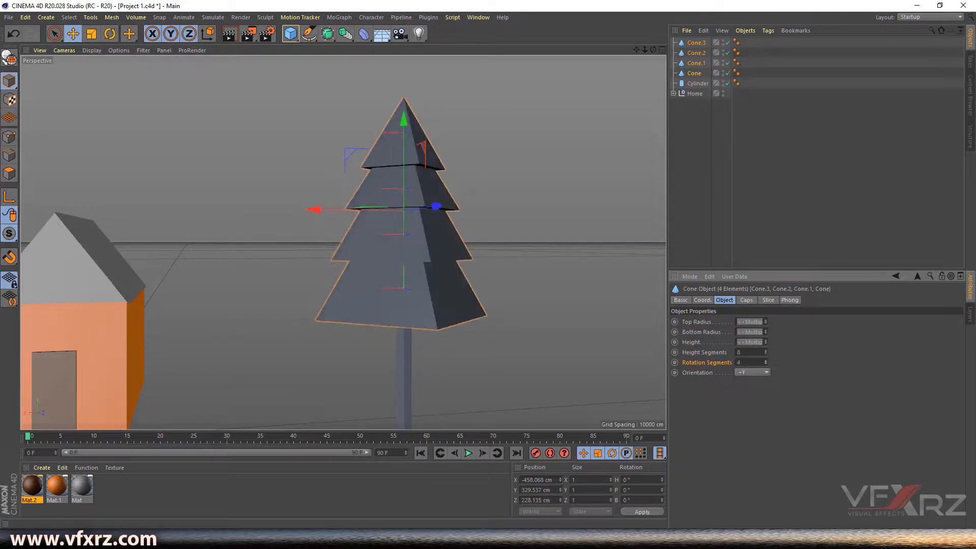
{"action": "left_click", "coordinate": [765, 359]}
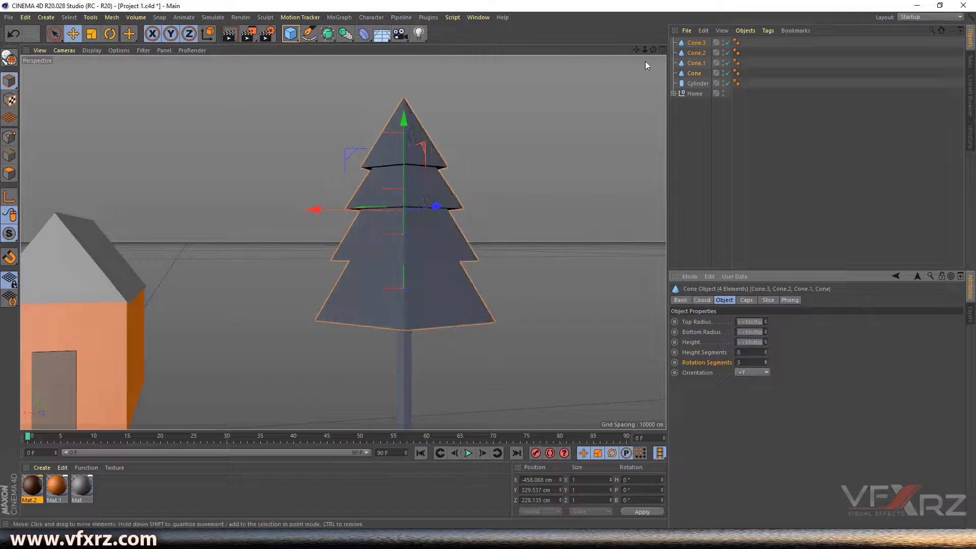
{"action": "mouse_move", "coordinate": [653, 50]}
{"action": "left_mouse_down"}
{"action": "mouse_move", "coordinate": [562, 70]}
{"action": "mouse_move", "coordinate": [508, 69]}
{"action": "mouse_move", "coordinate": [654, 60]}
{"action": "left_mouse_up"}
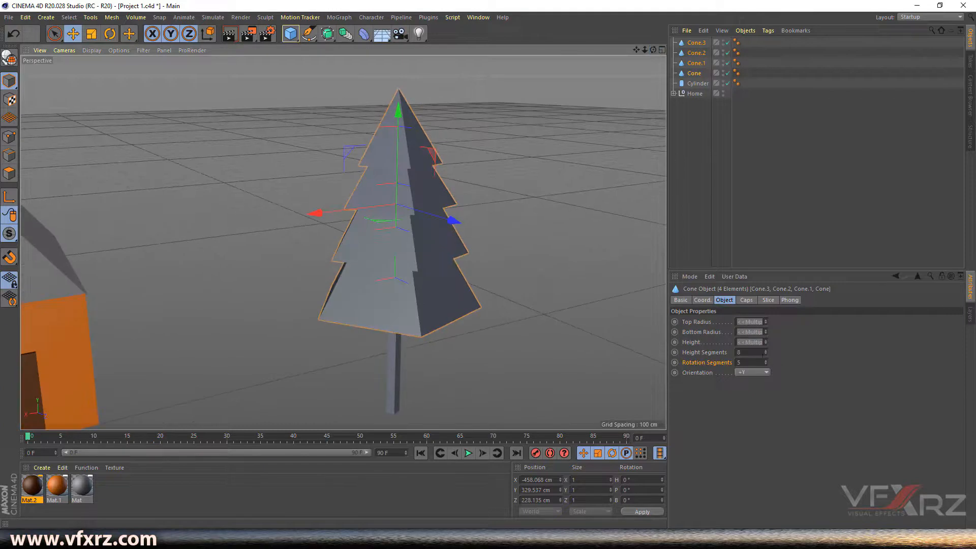
{"action": "left_click", "coordinate": [766, 360]}
{"action": "left_click", "coordinate": [766, 360]}
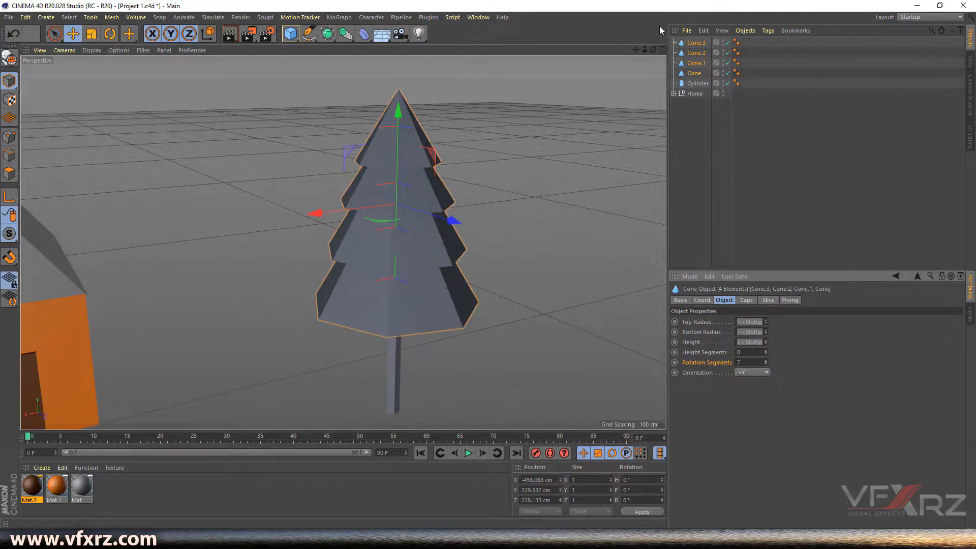
{"action": "left_click_drag", "start_coordinate": [654, 48], "coordinate": [608, 45]}
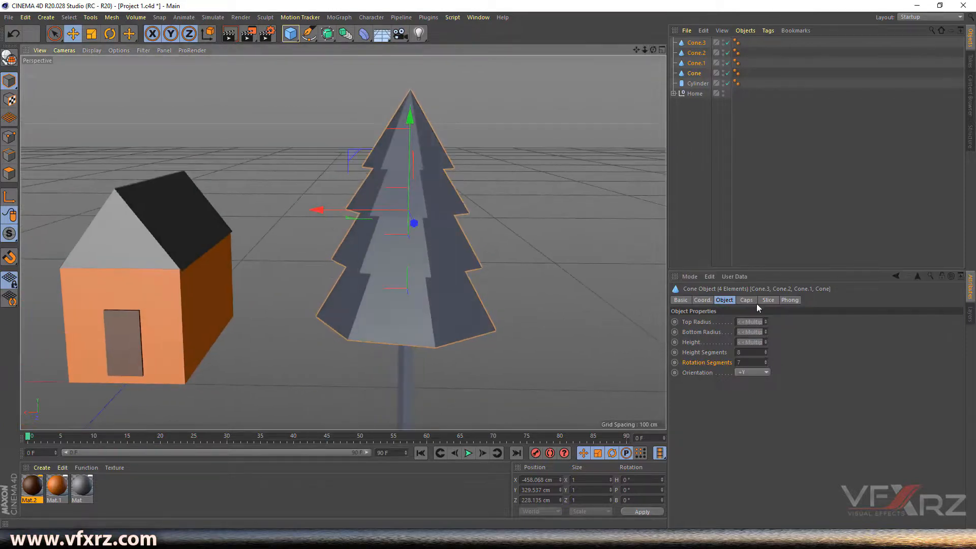
{"action": "left_click", "coordinate": [765, 360]}
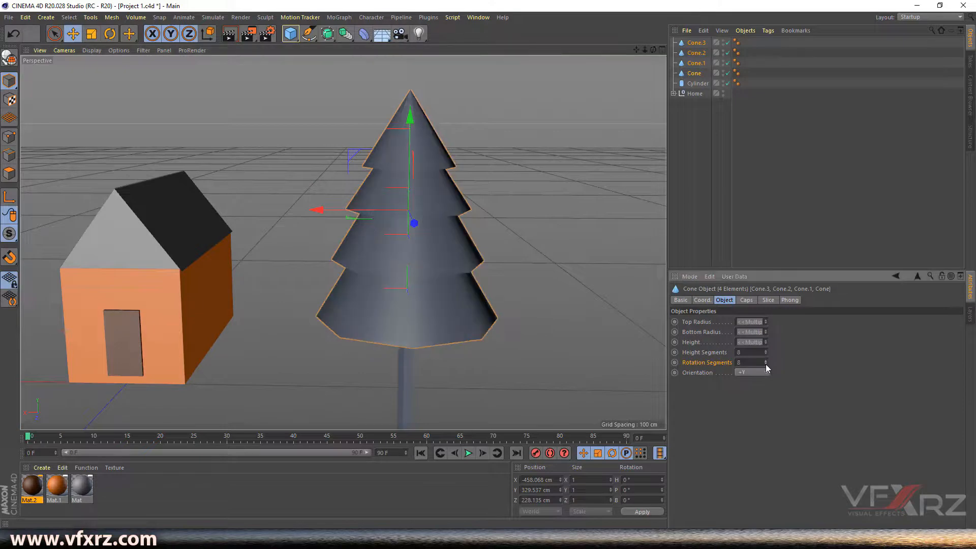
{"action": "left_click", "coordinate": [765, 364]}
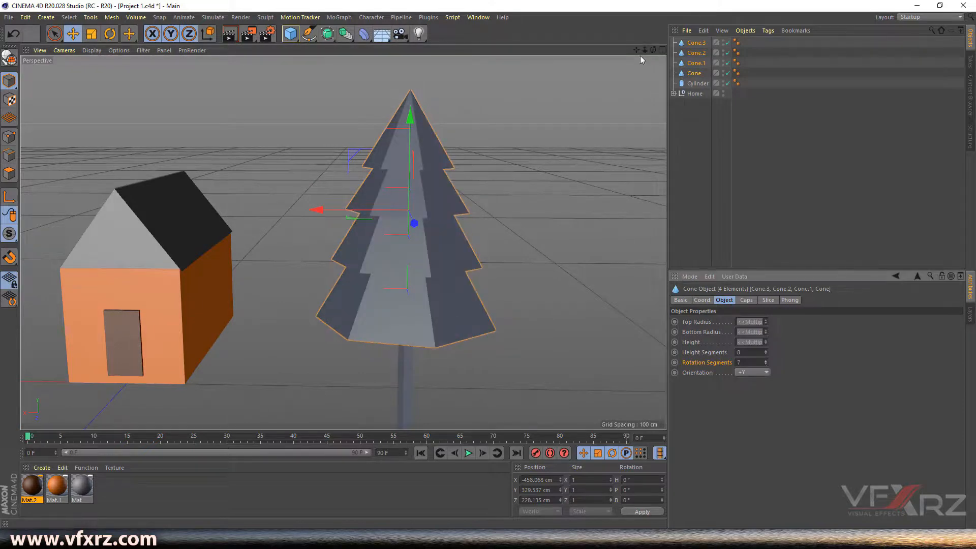
{"action": "left_click_drag", "start_coordinate": [653, 50], "coordinate": [624, 129]}
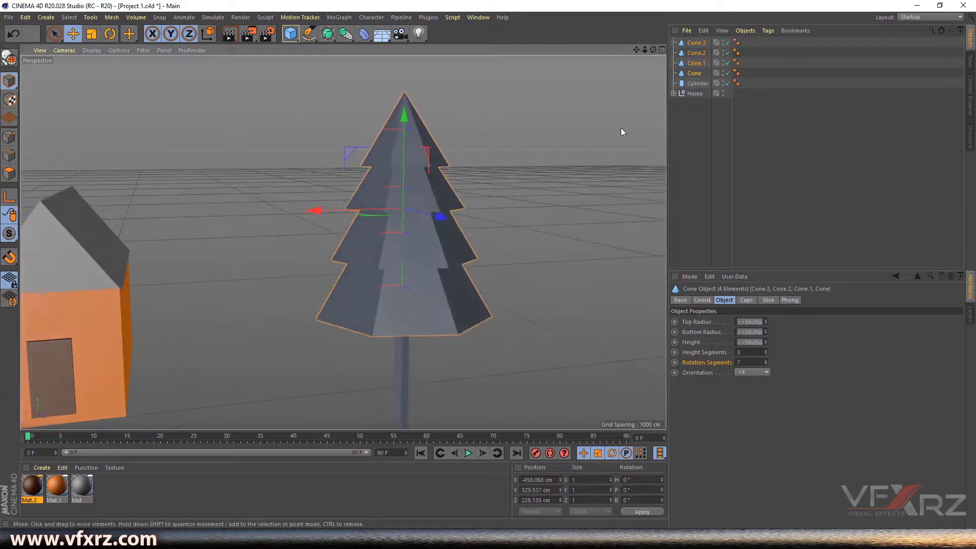
{"action": "left_click", "coordinate": [700, 143]}
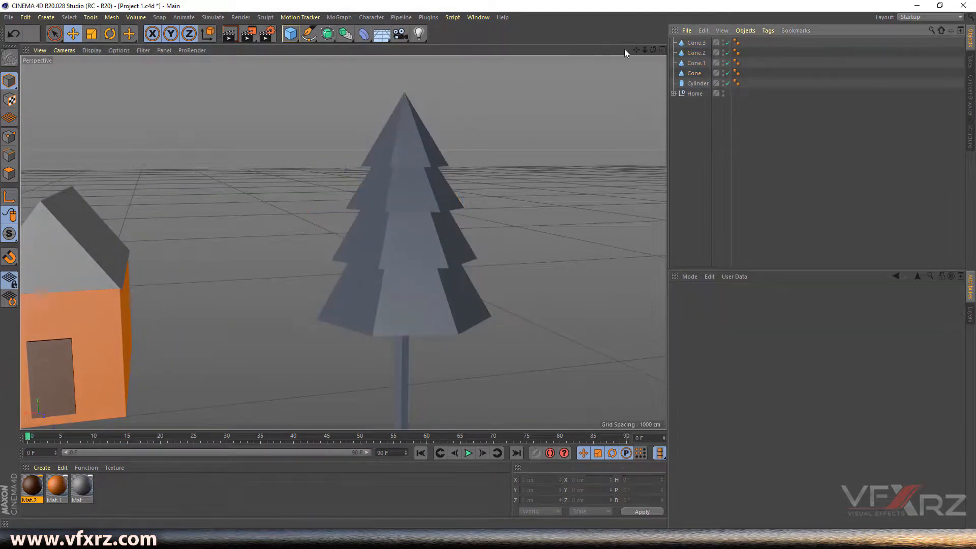
- Create green Mat.3 with hue 114° and apply it to all four cone tiers
{"action": "left_click_drag", "start_coordinate": [653, 50], "coordinate": [681, 56]}
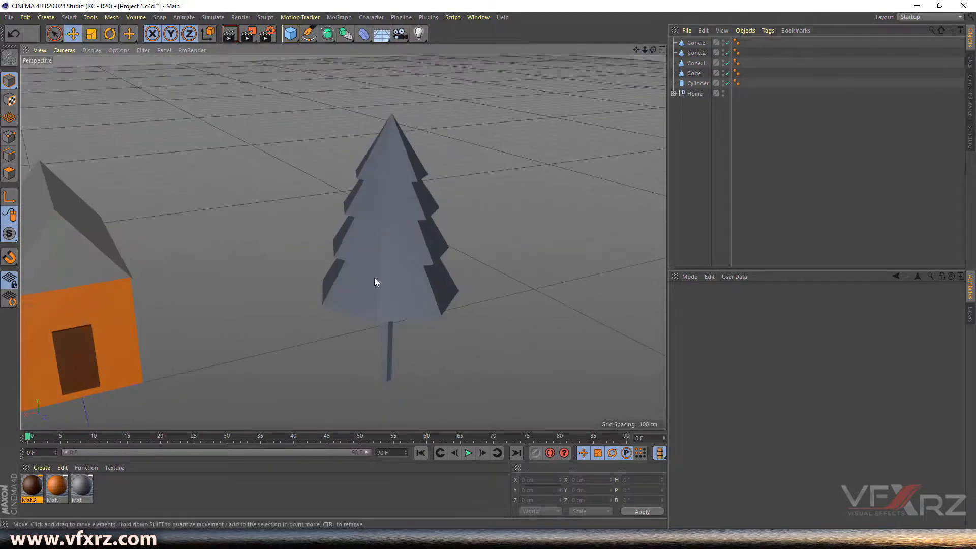
{"action": "left_click", "coordinate": [42, 467]}
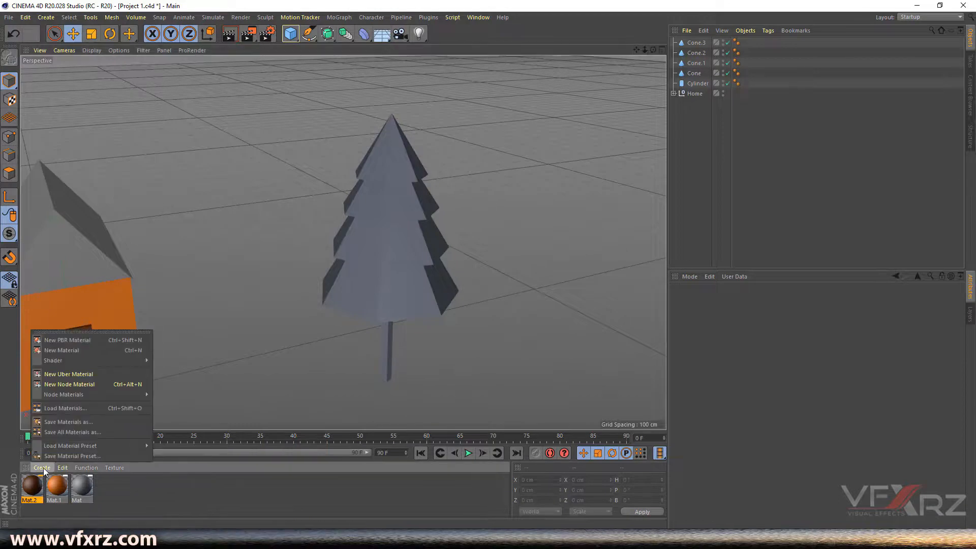
{"action": "left_click", "coordinate": [78, 351]}
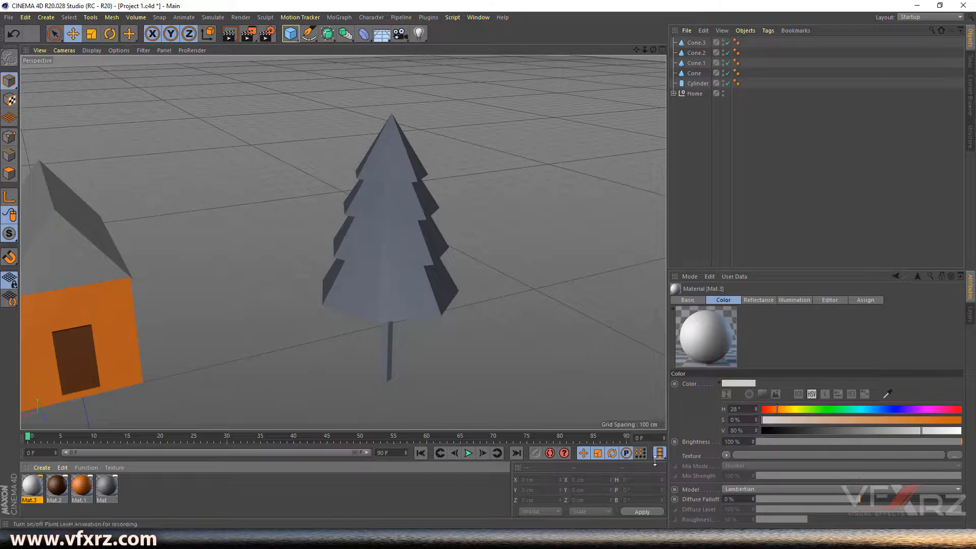
{"action": "left_click_drag", "start_coordinate": [795, 408], "coordinate": [890, 431]}
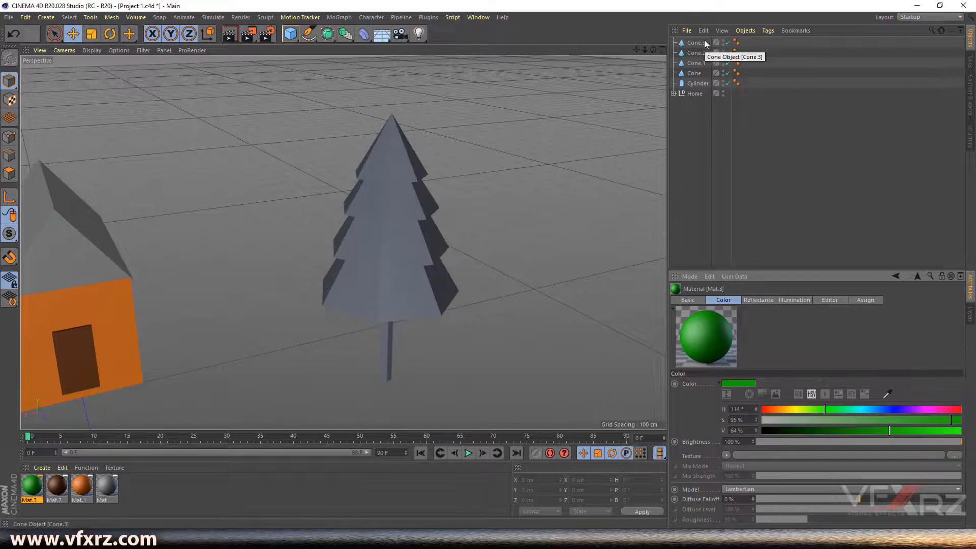
{"action": "left_click_drag", "start_coordinate": [37, 489], "coordinate": [700, 42]}
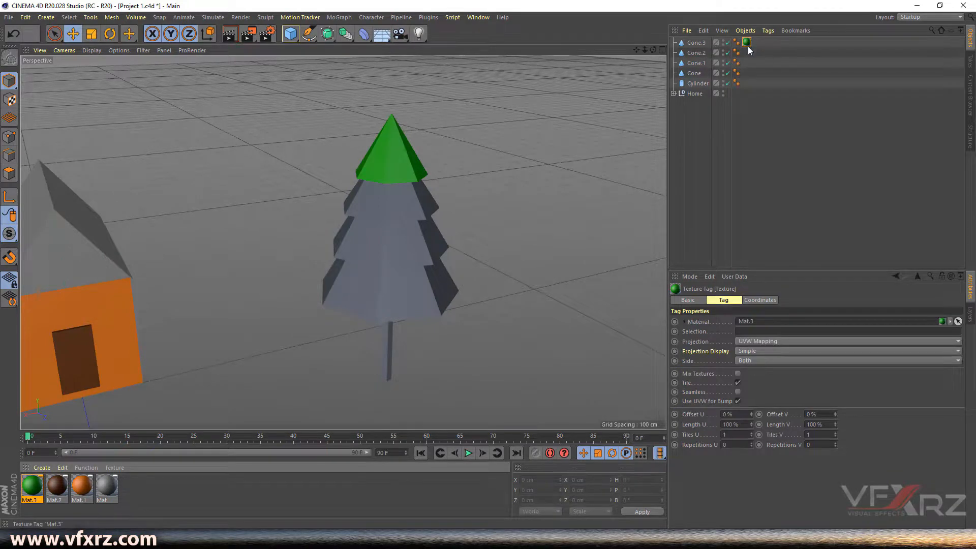
{"action": "left_click_drag", "start_coordinate": [749, 50], "coordinate": [747, 73], "text": "ctrl"}
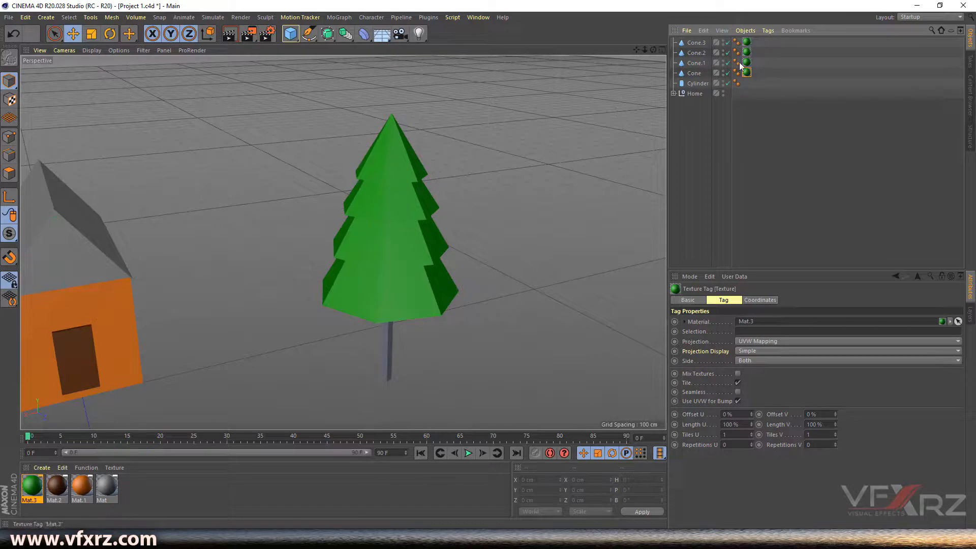
{"action": "left_click_drag", "start_coordinate": [653, 50], "coordinate": [667, 24]}
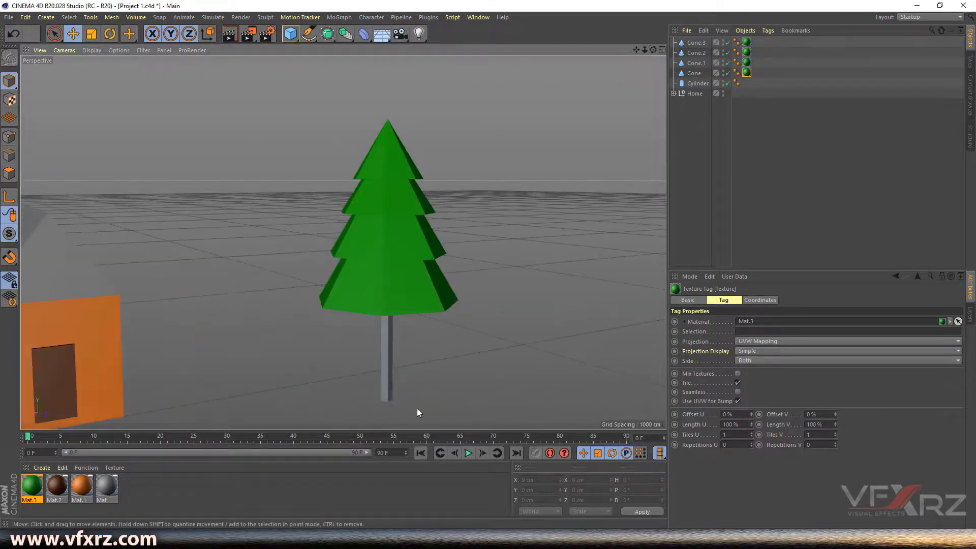
- Apply the dark brown Mat.2 material to the tree's Cylinder trunk
{"action": "left_click", "coordinate": [388, 370]}
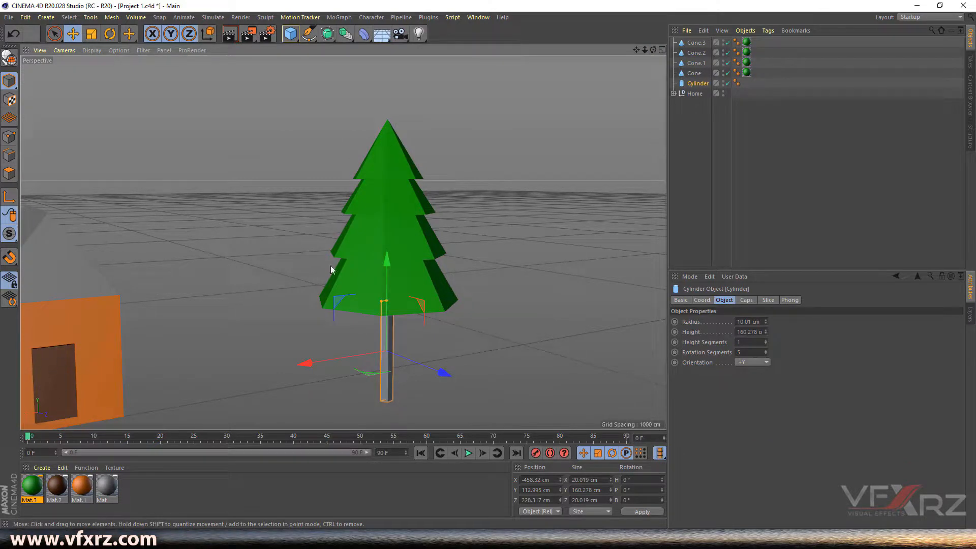
{"action": "left_click_drag", "start_coordinate": [636, 49], "coordinate": [106, 362]}
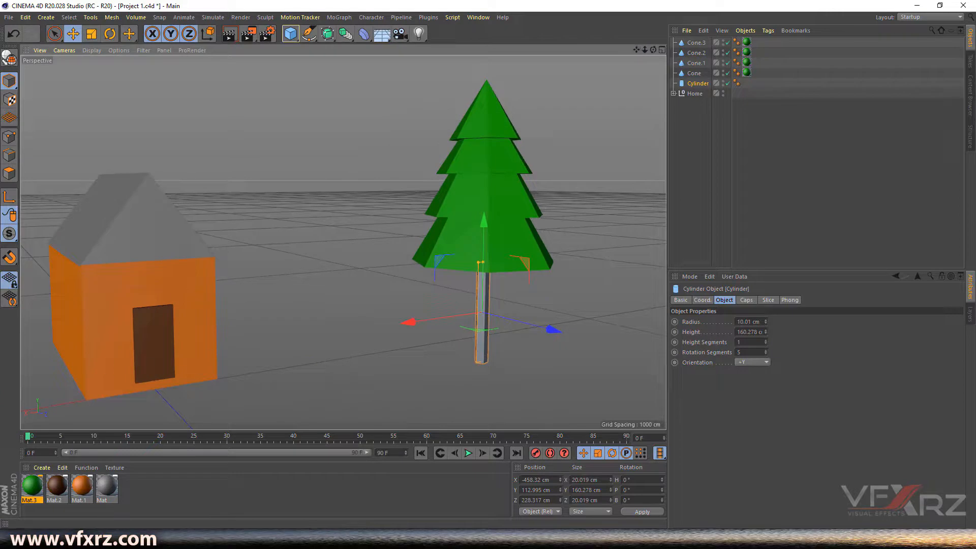
{"action": "left_click", "coordinate": [57, 488]}
{"action": "left_click_drag", "start_coordinate": [59, 492], "coordinate": [697, 85]}
- Group the Cylinder trunk and the four cones into one null object
{"action": "left_click", "coordinate": [533, 361]}
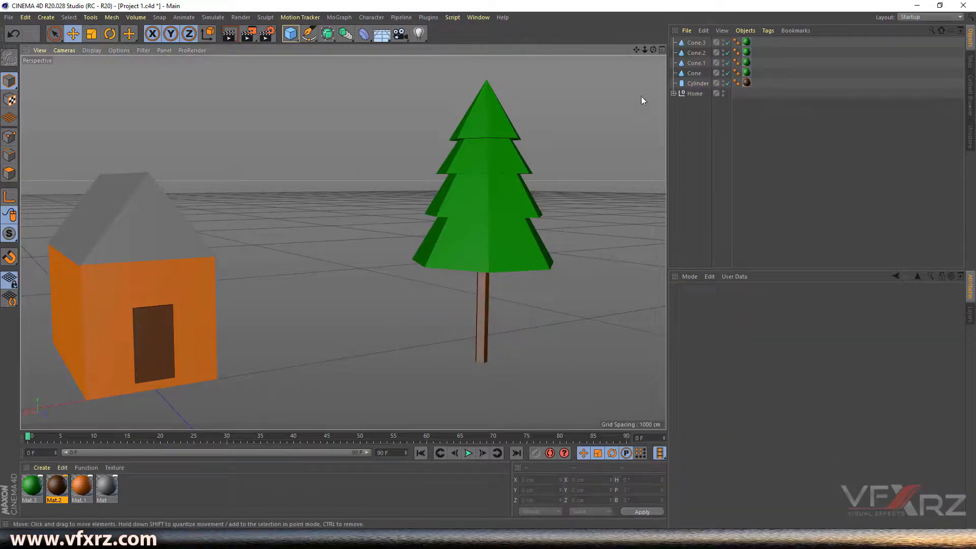
{"action": "left_click_drag", "start_coordinate": [653, 50], "coordinate": [592, 59]}
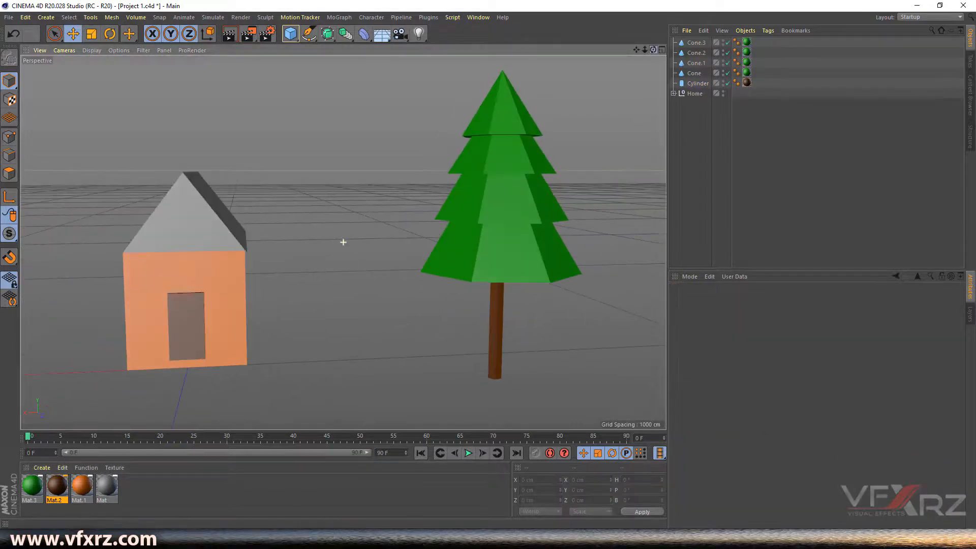
{"action": "left_click", "coordinate": [697, 84]}
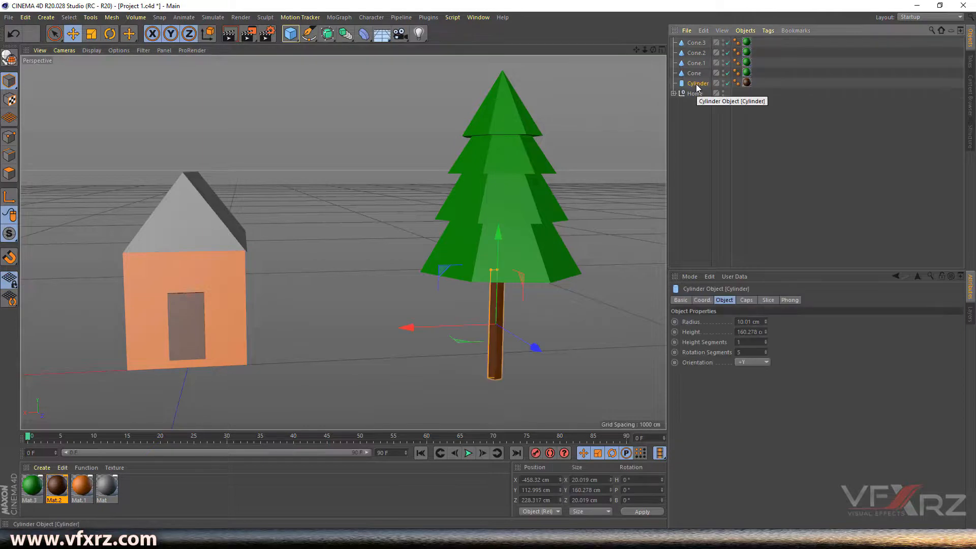
{"action": "left_click", "coordinate": [700, 42], "text": "shift"}
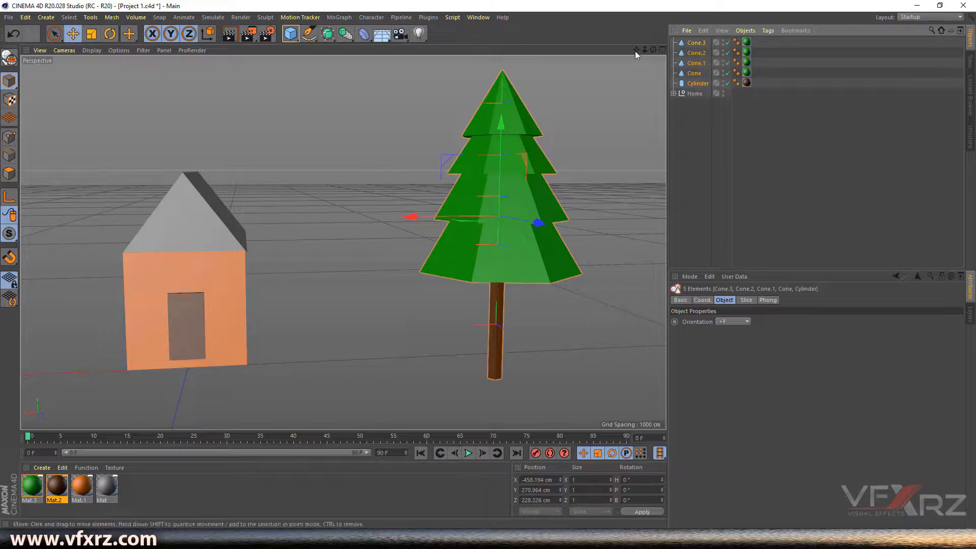
{"action": "left_click", "coordinate": [745, 30]}
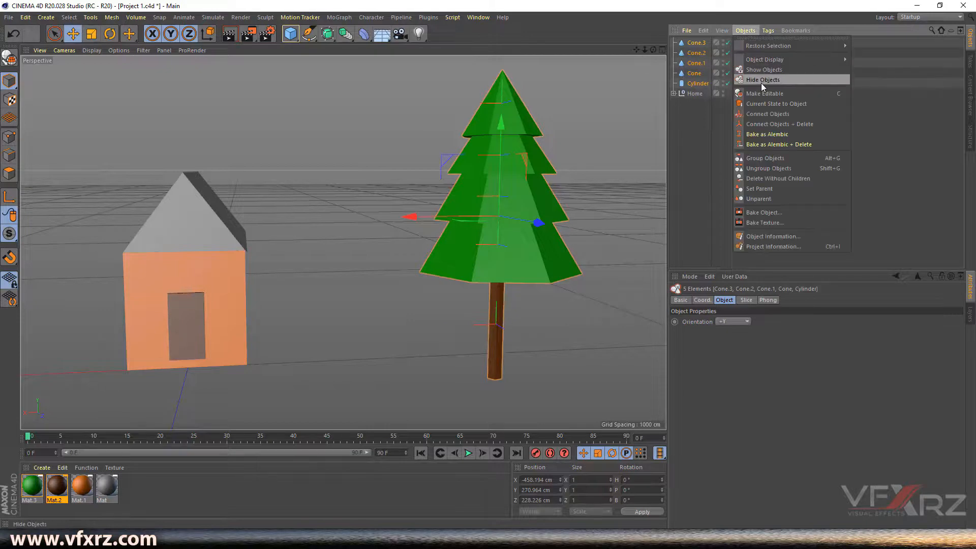
{"action": "left_click", "coordinate": [776, 159]}
- Rename the new group null to 'Tree'
{"action": "double_click", "coordinate": [694, 44]}
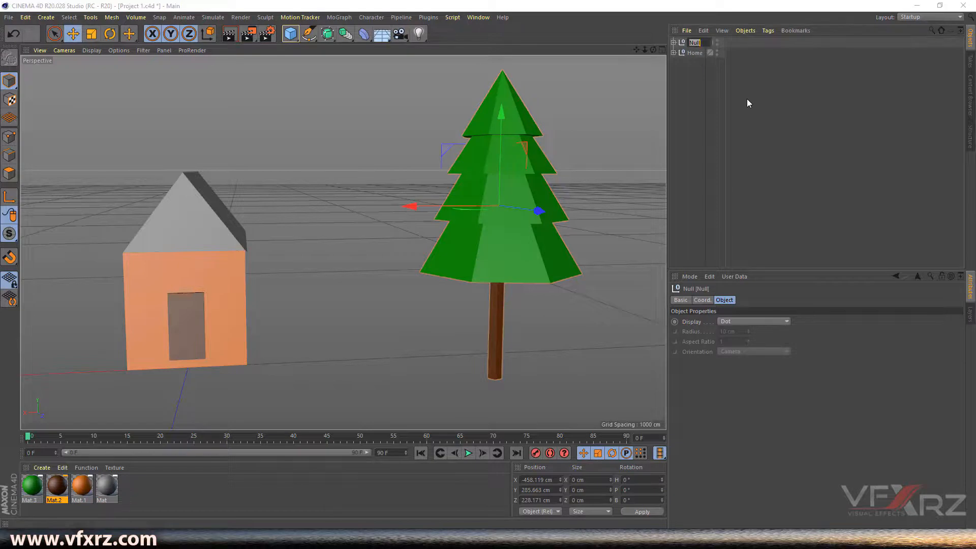
{"action": "type", "text": "Tree"}
{"action": "key", "text": "Return"}
{"action": "left_click", "coordinate": [682, 75]}
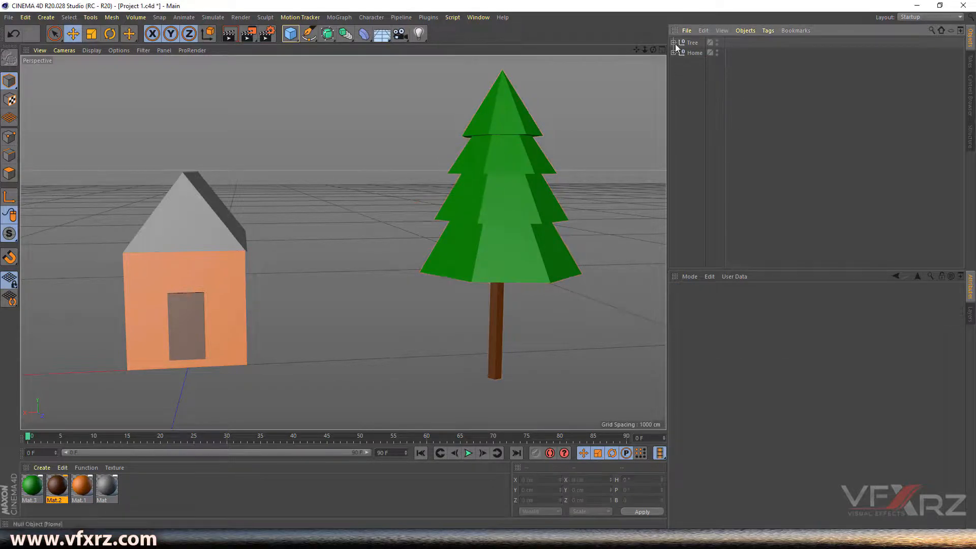
- Group the four cones inside Tree into a subgroup named 'toptree'
{"action": "left_click", "coordinate": [673, 42]}
{"action": "left_click", "coordinate": [697, 84]}
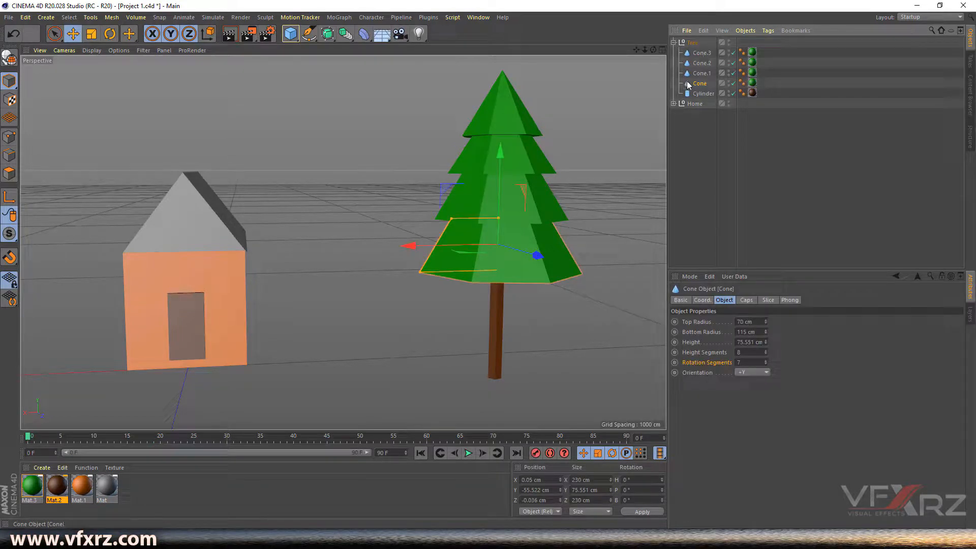
{"action": "left_click", "coordinate": [709, 56], "text": "shift"}
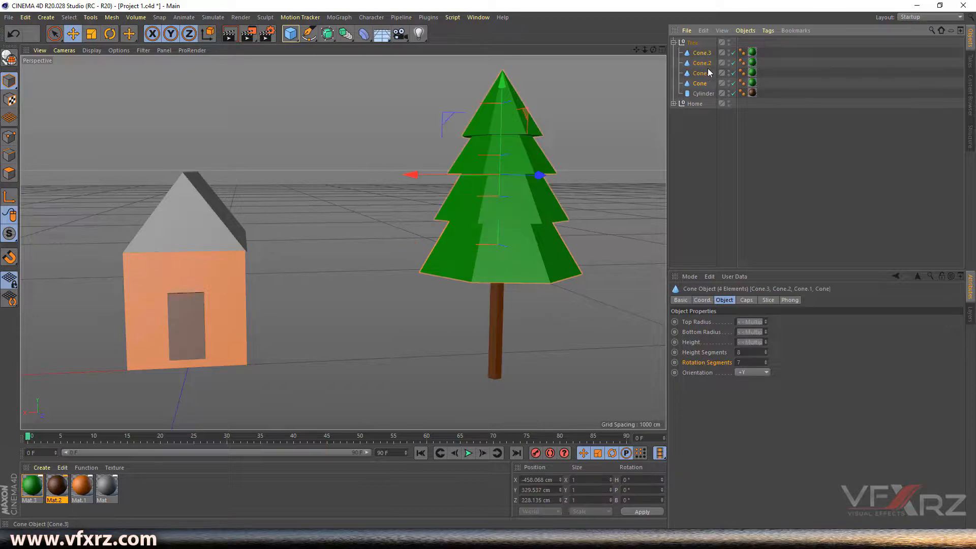
{"action": "left_click", "coordinate": [742, 30]}
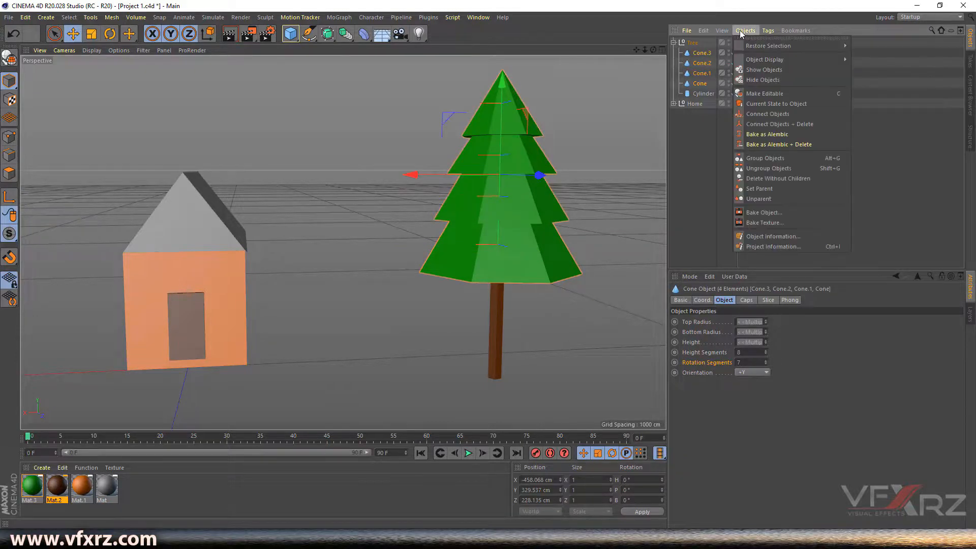
{"action": "left_click", "coordinate": [765, 157]}
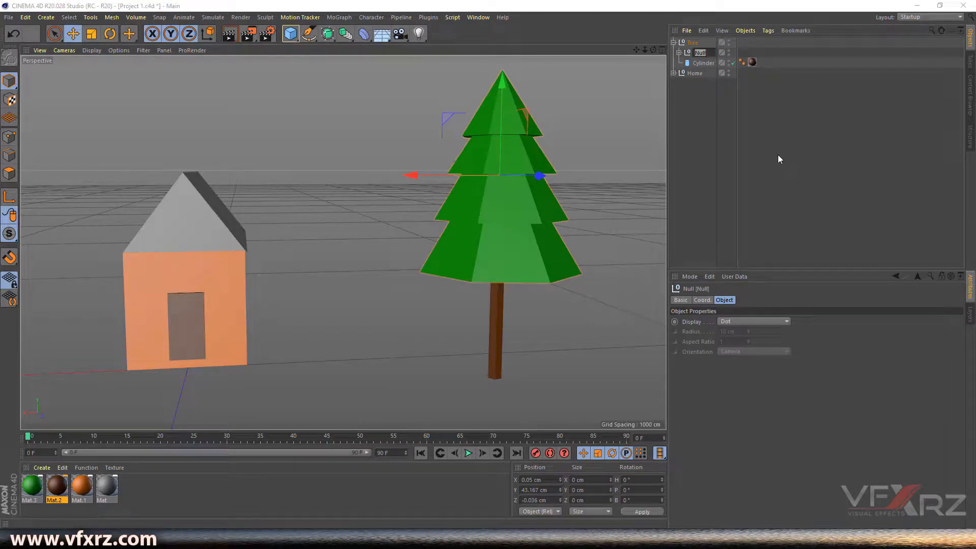
{"action": "type", "text": "toptree"}
{"action": "key", "text": "Return"}
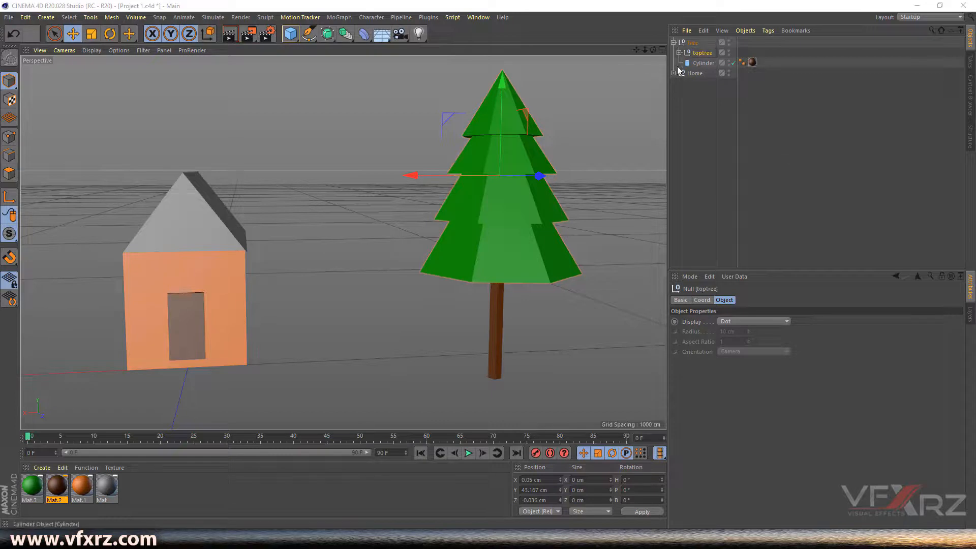
{"action": "left_click", "coordinate": [673, 43]}
- Undo the last move, then drag the Tree group along Z to 40.908 cm beside the house
{"action": "mouse_move", "coordinate": [644, 50]}
{"action": "left_mouse_down"}
{"action": "mouse_move", "coordinate": [597, 50]}
{"action": "mouse_move", "coordinate": [633, 50]}
{"action": "left_mouse_up"}
{"action": "left_click_drag", "start_coordinate": [396, 170], "coordinate": [467, 200], "text": "alt"}
{"action": "key", "text": "ctrl+z"}
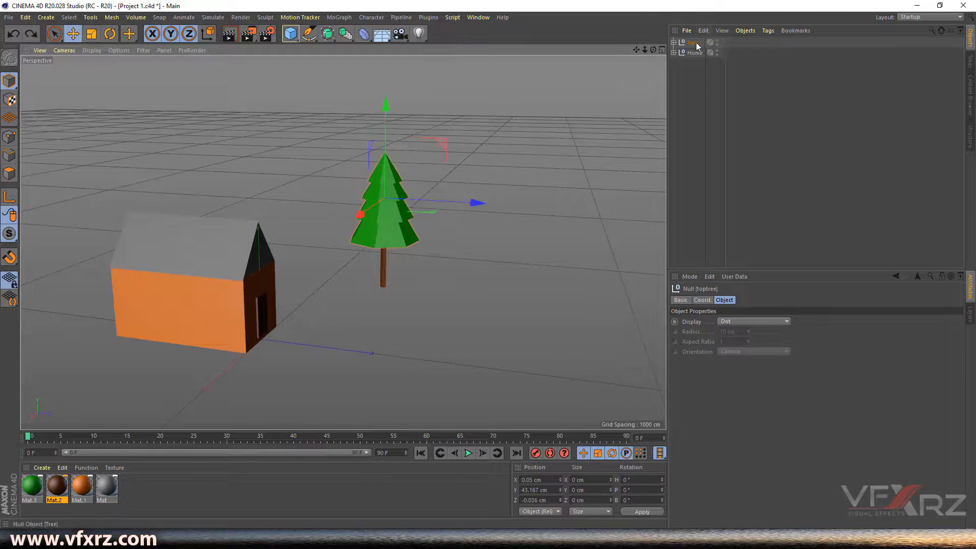
{"action": "left_click_drag", "start_coordinate": [470, 218], "coordinate": [413, 213]}
{"action": "left_click_drag", "start_coordinate": [653, 50], "coordinate": [724, 6]}
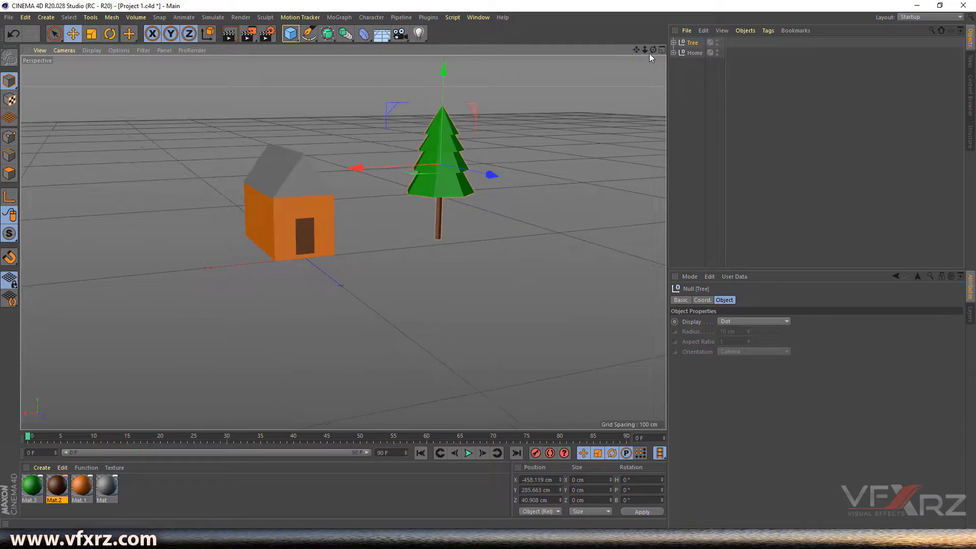
{"action": "left_click_drag", "start_coordinate": [654, 50], "coordinate": [630, 69]}
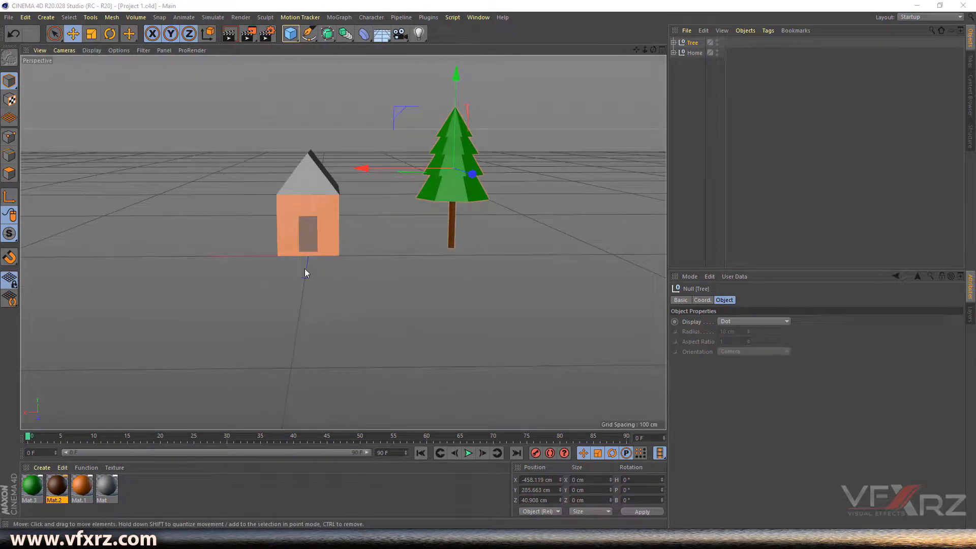
{"action": "left_click", "coordinate": [477, 17]}
{"action": "left_click", "coordinate": [505, 283]}
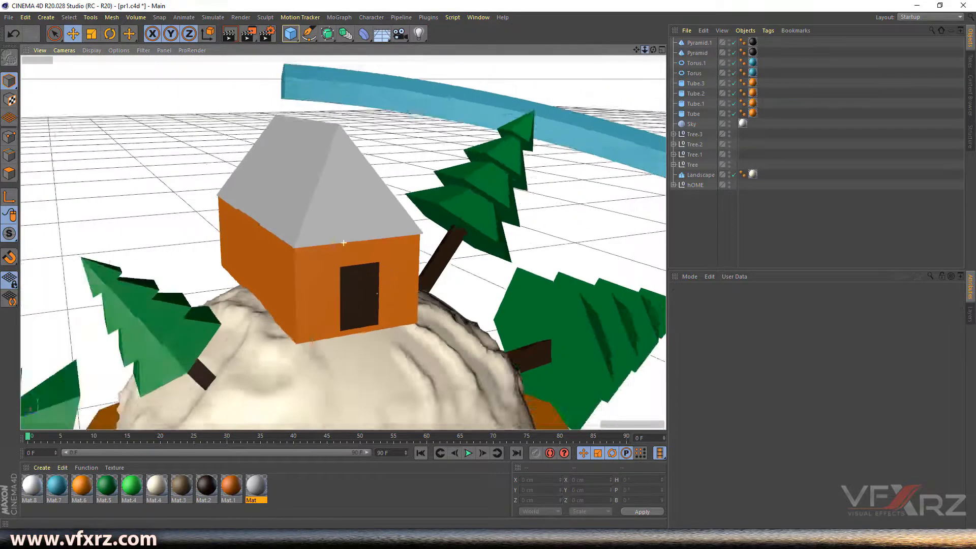
{"action": "scroll", "coordinate": [343, 243], "scroll_direction": "down", "scroll_amount": 5}
{"action": "left_click_drag", "start_coordinate": [644, 50], "coordinate": [607, 19]}
{"action": "left_click_drag", "start_coordinate": [654, 50], "coordinate": [610, 61]}
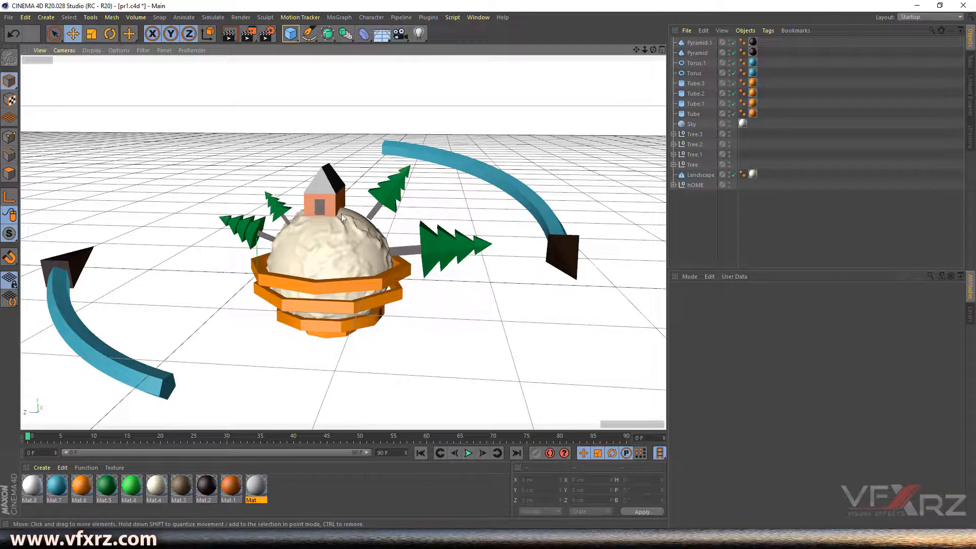
{"action": "left_click", "coordinate": [356, 211]}
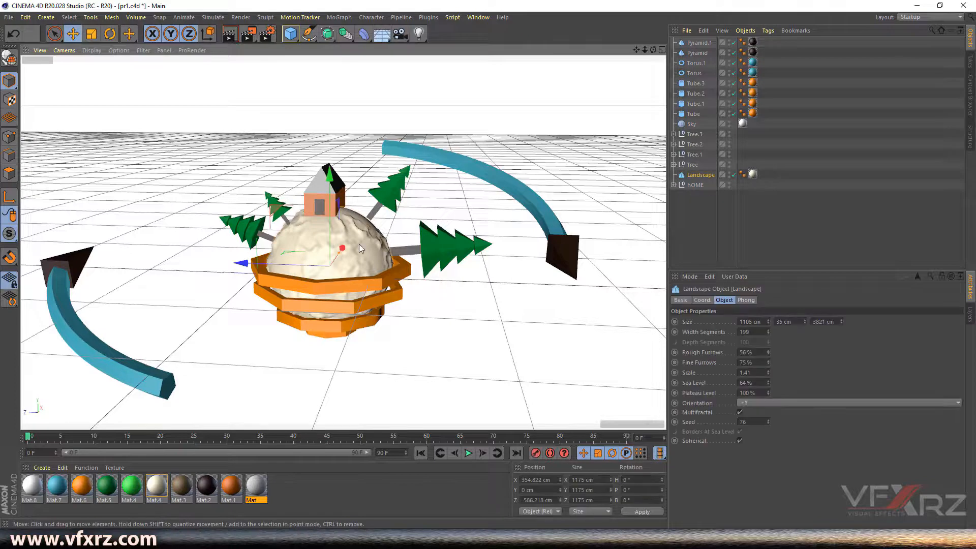
{"action": "left_click", "coordinate": [480, 18]}
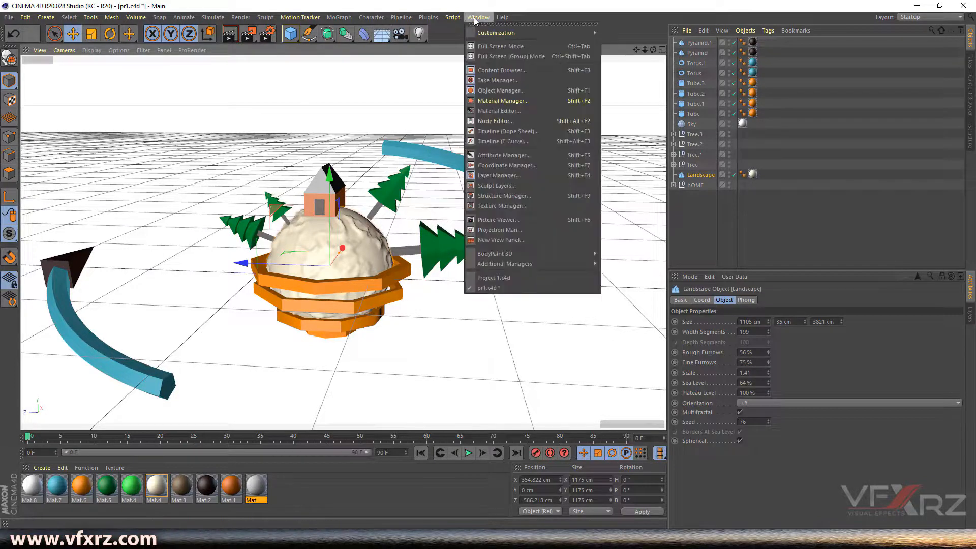
{"action": "left_click", "coordinate": [517, 277]}
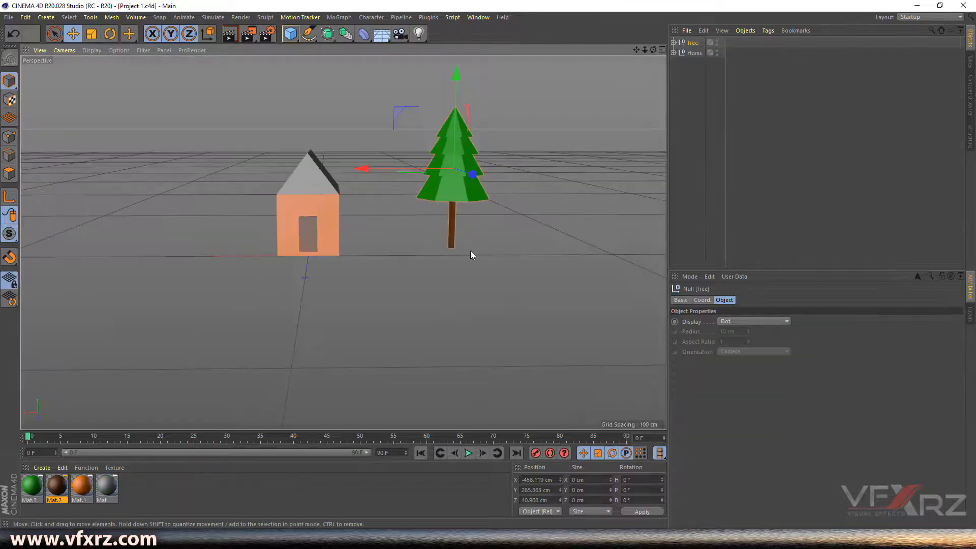
- Add a Landscape object to the scene
{"action": "mouse_move", "coordinate": [653, 50]}
{"action": "left_mouse_down"}
{"action": "mouse_move", "coordinate": [625, 53]}
{"action": "mouse_move", "coordinate": [653, 51]}
{"action": "left_mouse_up"}
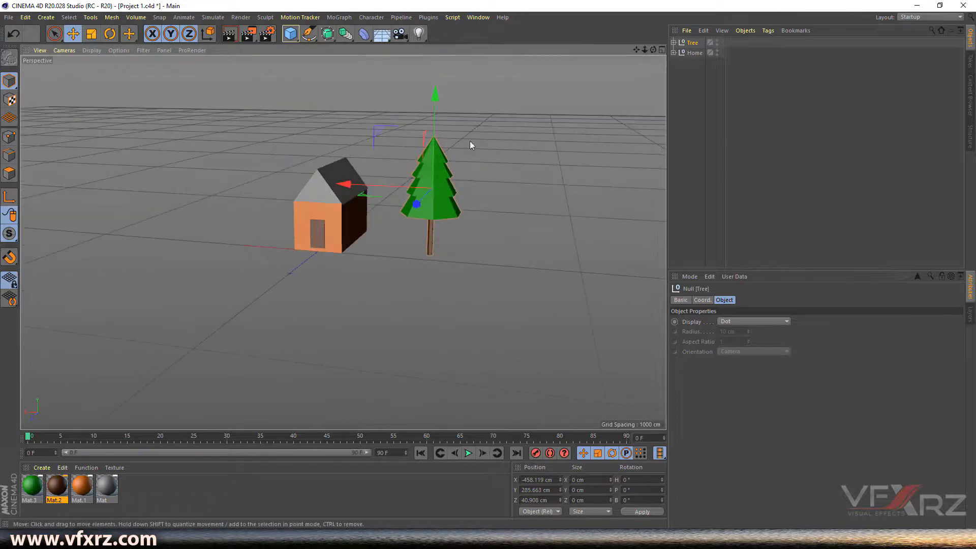
{"action": "left_click", "coordinate": [292, 34]}
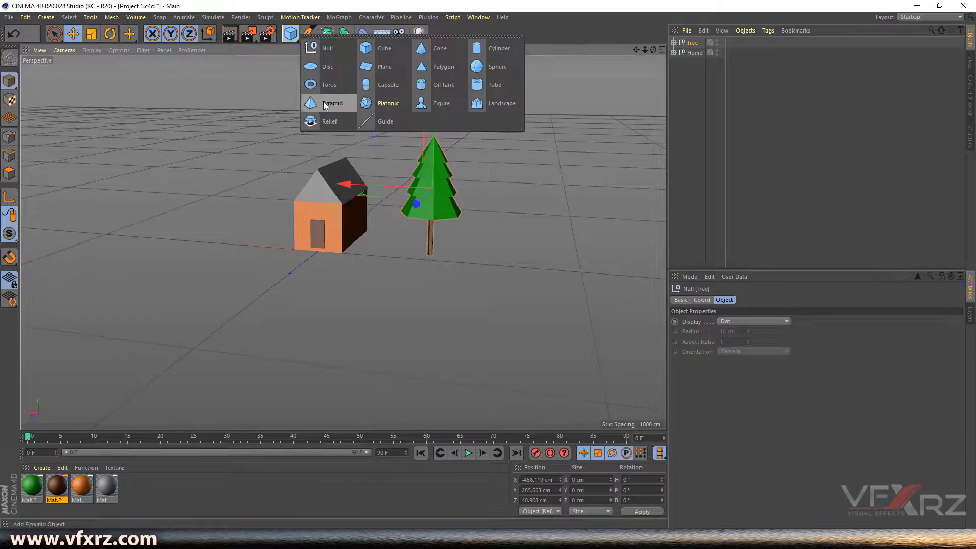
{"action": "left_click", "coordinate": [489, 105]}
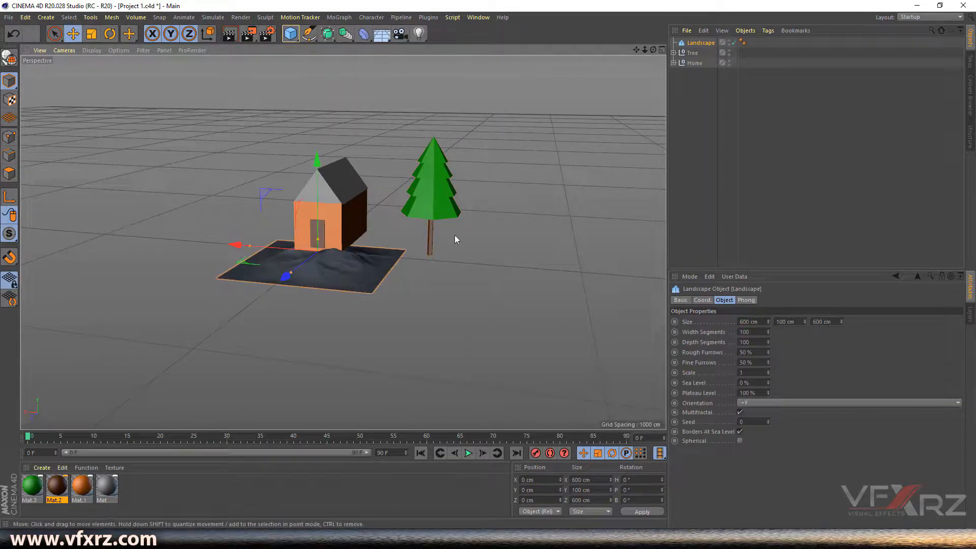
- Resize the Landscape to about 1312 × 194.7 × 1513 cm for taller terrain bumps
{"action": "left_click_drag", "start_coordinate": [284, 277], "coordinate": [256, 315]}
{"action": "left_click_drag", "start_coordinate": [250, 246], "coordinate": [177, 226]}
{"action": "left_click_drag", "start_coordinate": [323, 238], "coordinate": [334, 236]}
{"action": "left_click_drag", "start_coordinate": [248, 307], "coordinate": [239, 315]}
{"action": "left_click_drag", "start_coordinate": [181, 240], "coordinate": [174, 239]}
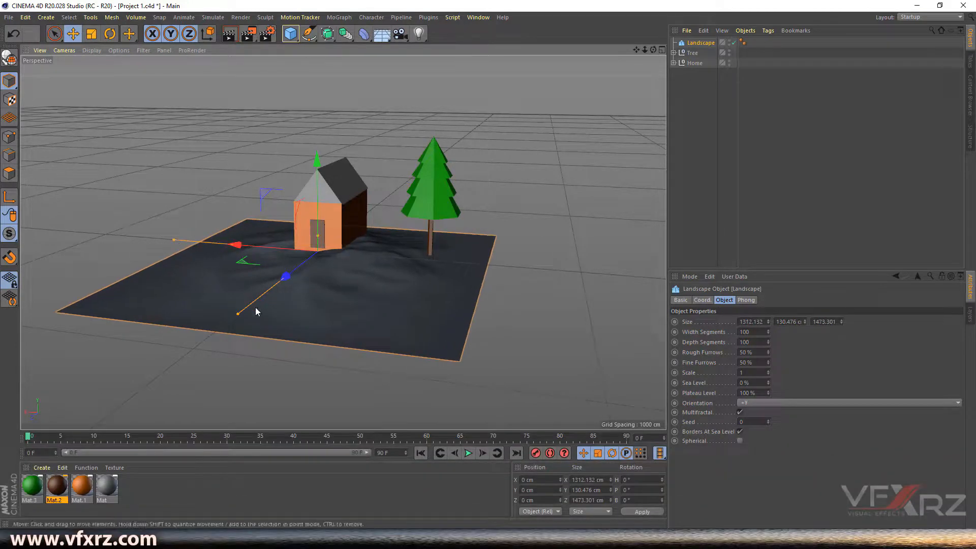
{"action": "left_click_drag", "start_coordinate": [237, 313], "coordinate": [235, 316]}
{"action": "left_click_drag", "start_coordinate": [318, 233], "coordinate": [316, 232]}
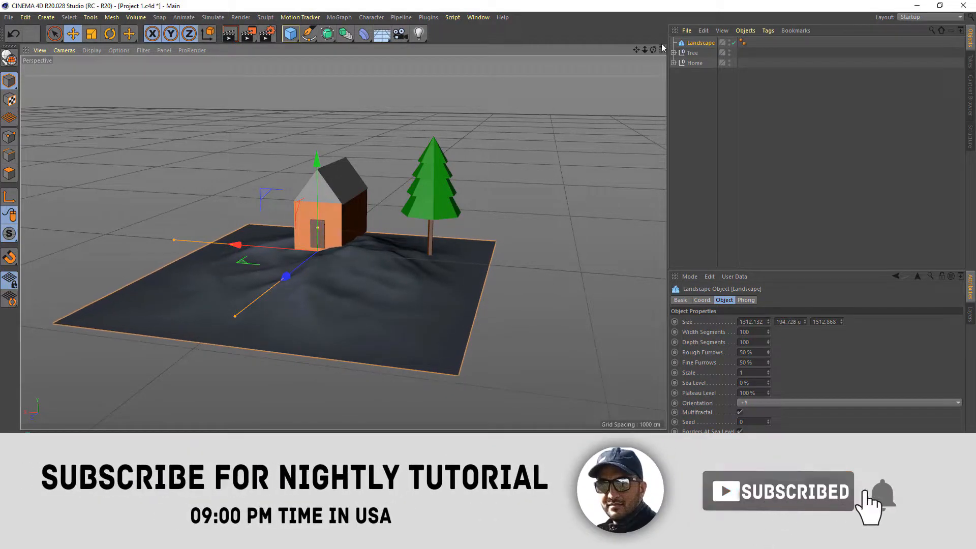
{"action": "left_click_drag", "start_coordinate": [653, 49], "coordinate": [636, 98]}
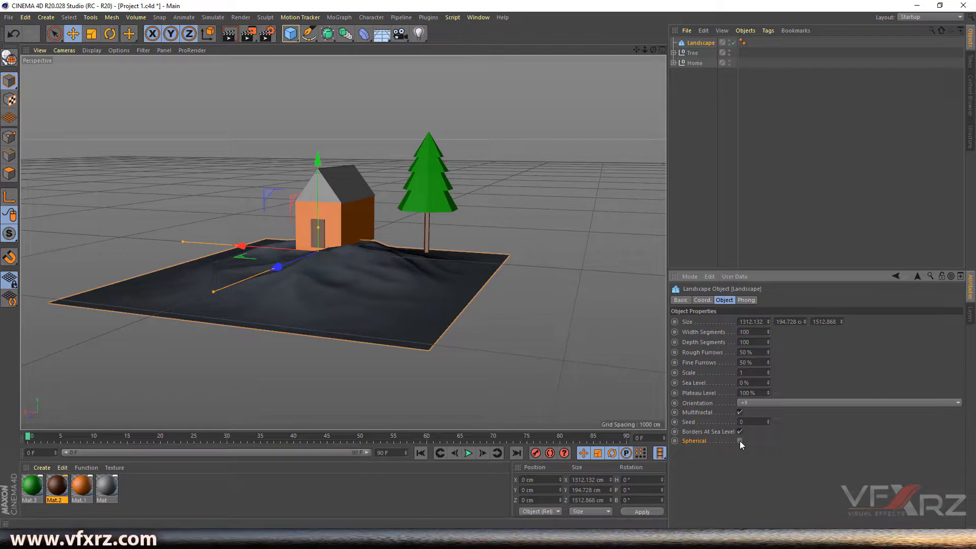
- Make the Landscape spherical and shrink it to about 649 cm
{"action": "left_click", "coordinate": [739, 441]}
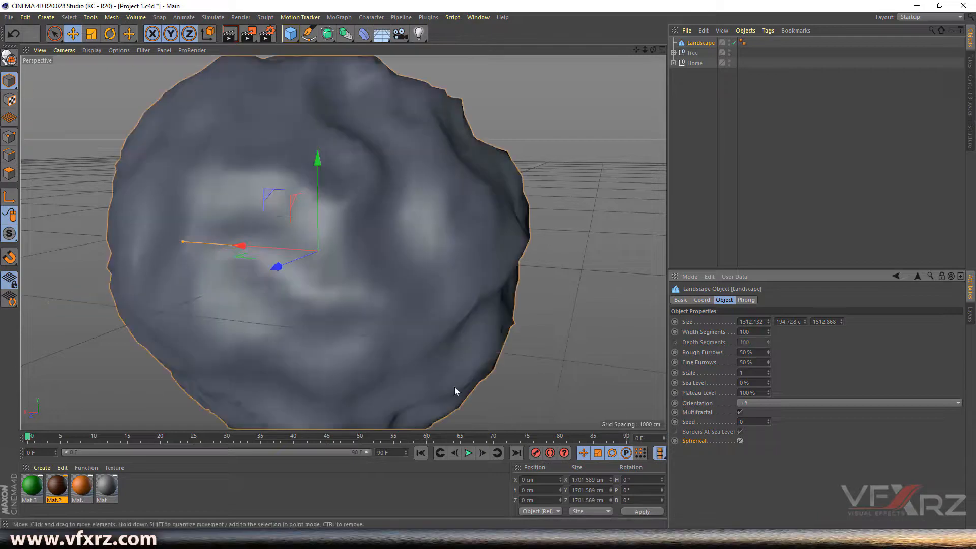
{"action": "left_click_drag", "start_coordinate": [653, 50], "coordinate": [597, 50]}
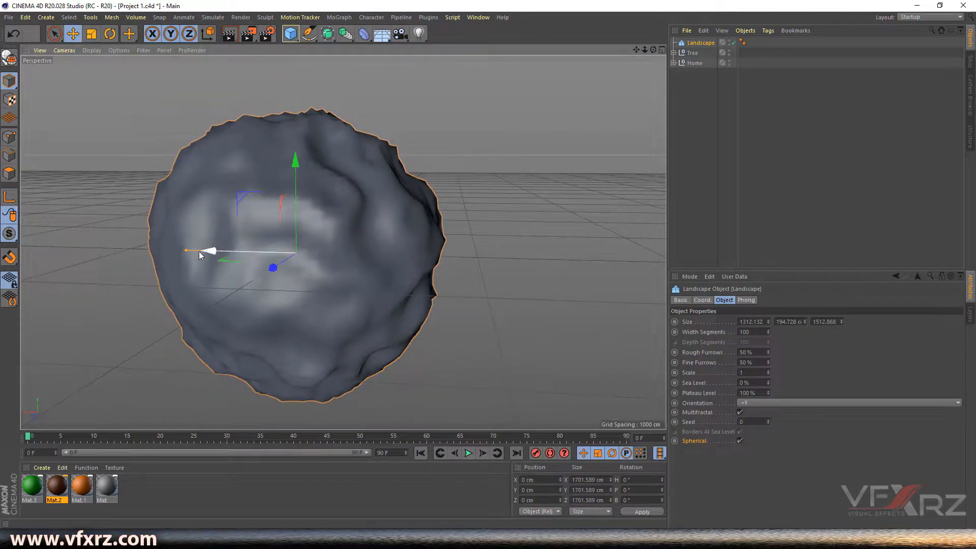
{"action": "left_click_drag", "start_coordinate": [188, 253], "coordinate": [278, 262]}
{"action": "left_click_drag", "start_coordinate": [307, 165], "coordinate": [319, 191]}
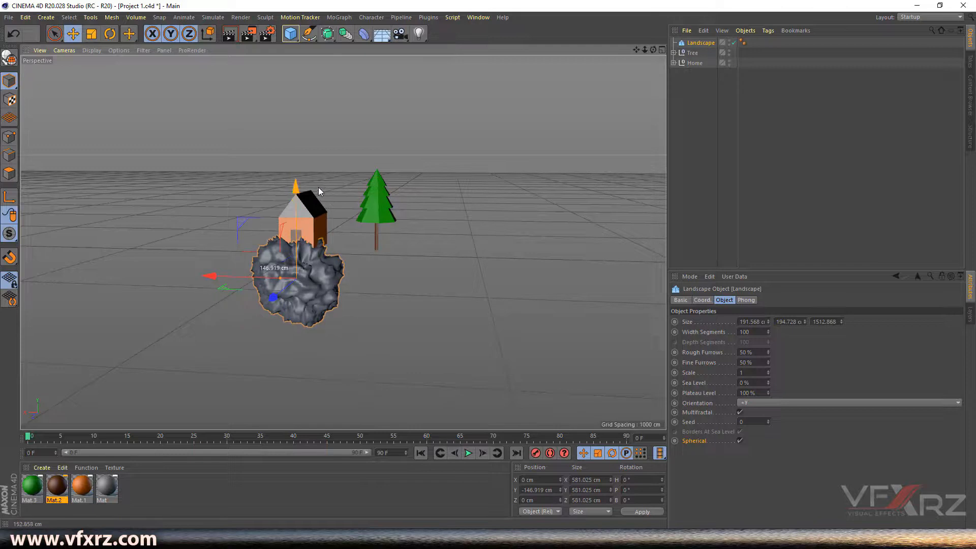
{"action": "left_click_drag", "start_coordinate": [282, 278], "coordinate": [276, 278]}
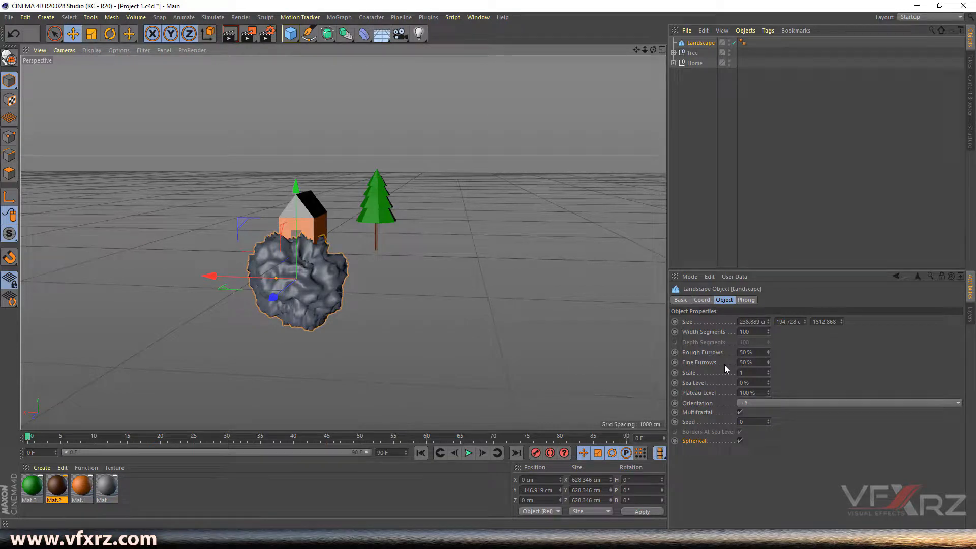
{"action": "left_click", "coordinate": [841, 324]}
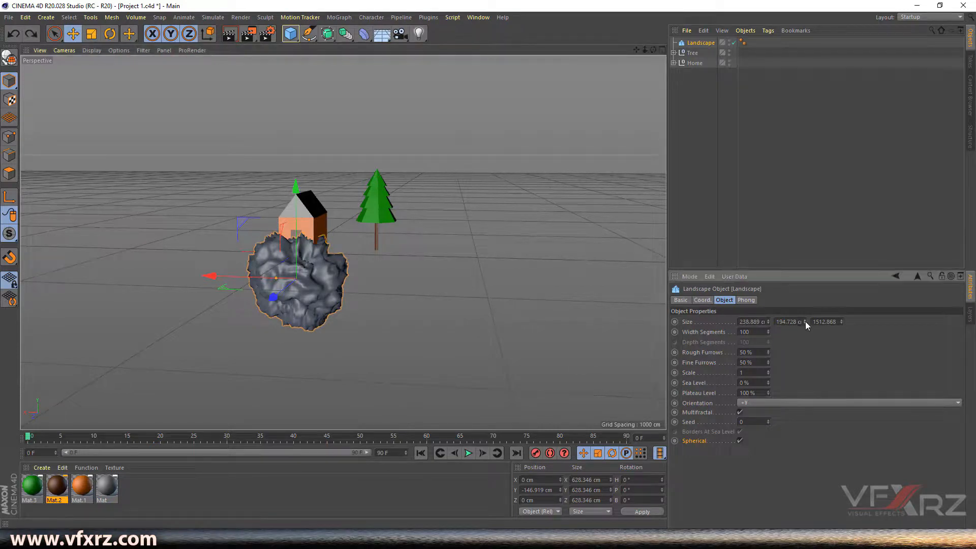
{"action": "left_click_drag", "start_coordinate": [804, 322], "coordinate": [804, 407]}
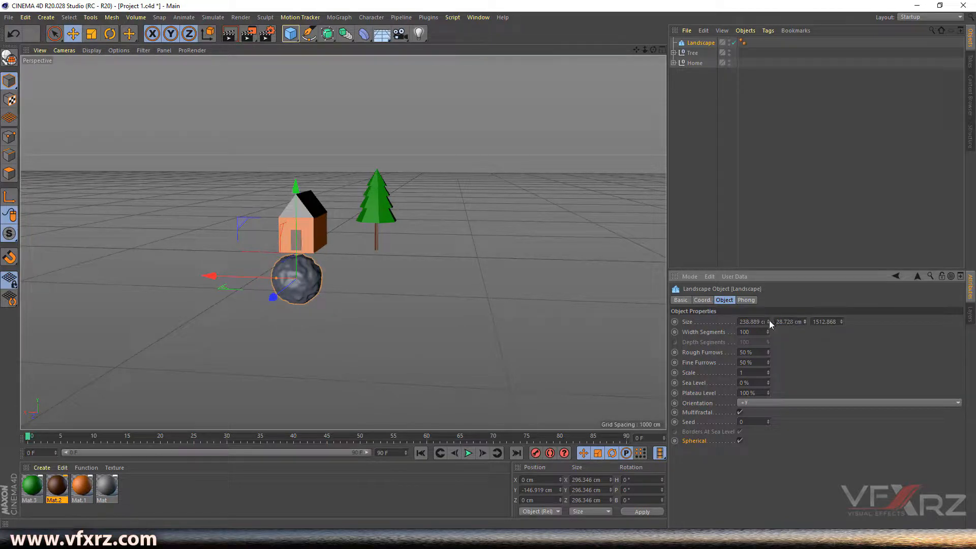
{"action": "left_click_drag", "start_coordinate": [769, 321], "coordinate": [770, 152]}
- Move the spherical Landscape down to Y -303.858 cm beneath the house and tree
{"action": "left_click_drag", "start_coordinate": [295, 184], "coordinate": [311, 215]}
{"action": "left_click_drag", "start_coordinate": [211, 303], "coordinate": [226, 304]}
{"action": "left_click_drag", "start_coordinate": [653, 49], "coordinate": [615, 138]}
{"action": "left_click_drag", "start_coordinate": [343, 242], "coordinate": [342, 242]}
{"action": "left_click_drag", "start_coordinate": [289, 377], "coordinate": [241, 380]}
{"action": "left_click_drag", "start_coordinate": [653, 49], "coordinate": [628, 68]}
{"action": "left_click_drag", "start_coordinate": [343, 242], "coordinate": [354, 256]}
- Line the sphere up under the house along X using the four-view layout
{"action": "left_click", "coordinate": [661, 50]}
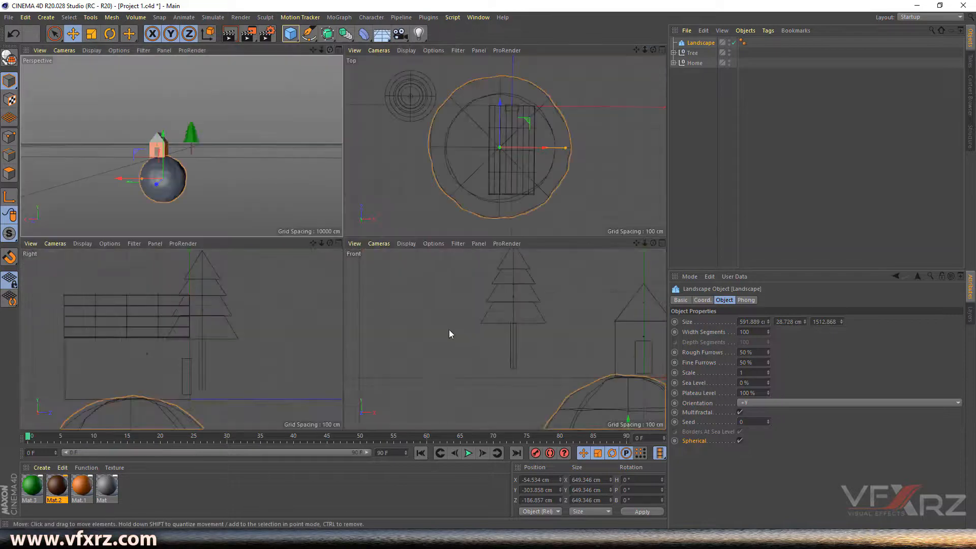
{"action": "left_click_drag", "start_coordinate": [655, 401], "coordinate": [661, 401]}
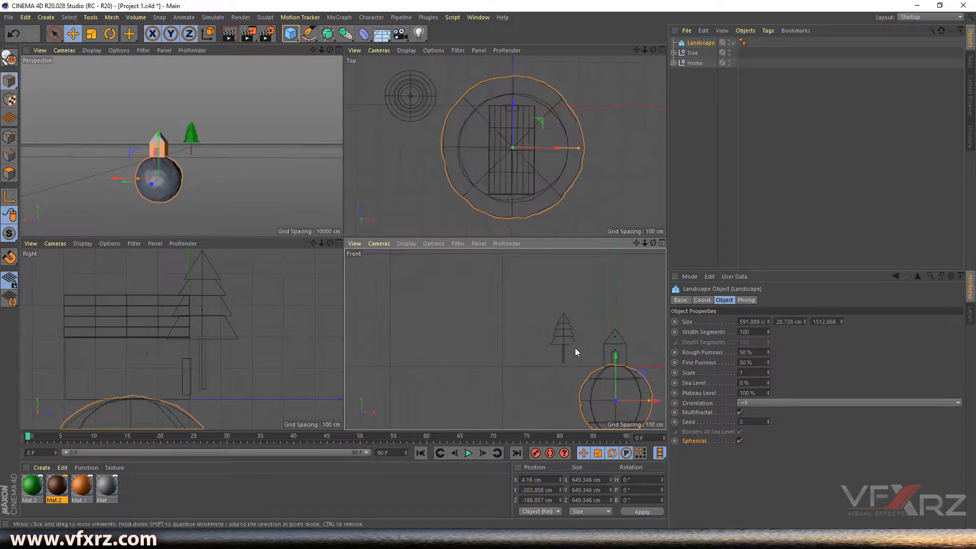
{"action": "left_click_drag", "start_coordinate": [636, 243], "coordinate": [593, 217]}
{"action": "left_click_drag", "start_coordinate": [505, 339], "coordinate": [514, 336]}
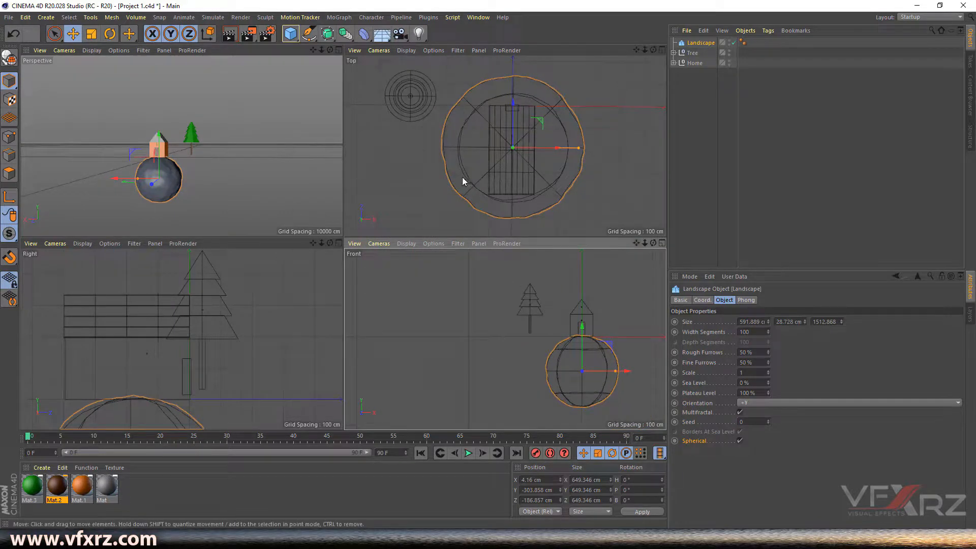
{"action": "left_click", "coordinate": [338, 50]}
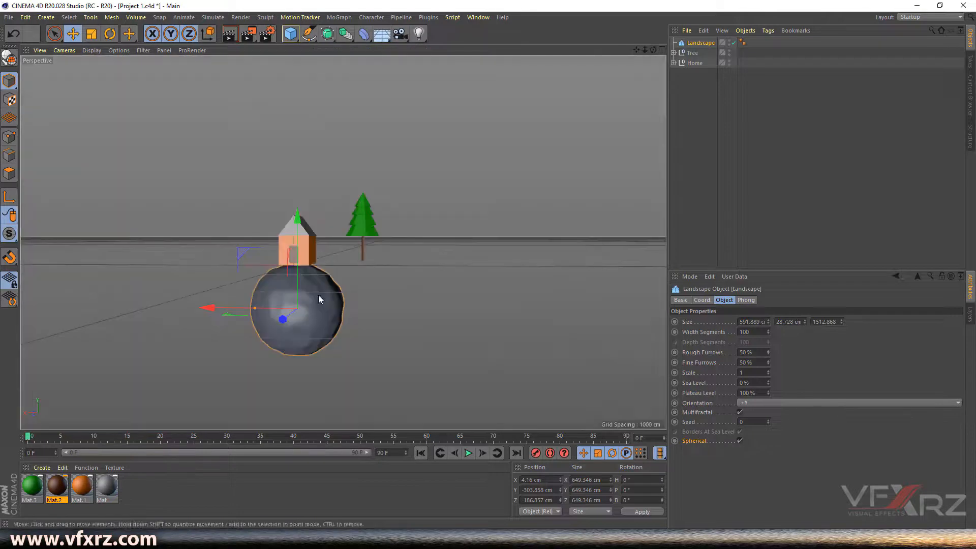
- Enlarge the sphere to 866.889 cm with 48.728 cm height and lower it to Y -429.952 cm
{"action": "left_click_drag", "start_coordinate": [768, 322], "coordinate": [767, 208]}
{"action": "left_click_drag", "start_coordinate": [297, 219], "coordinate": [299, 237]}
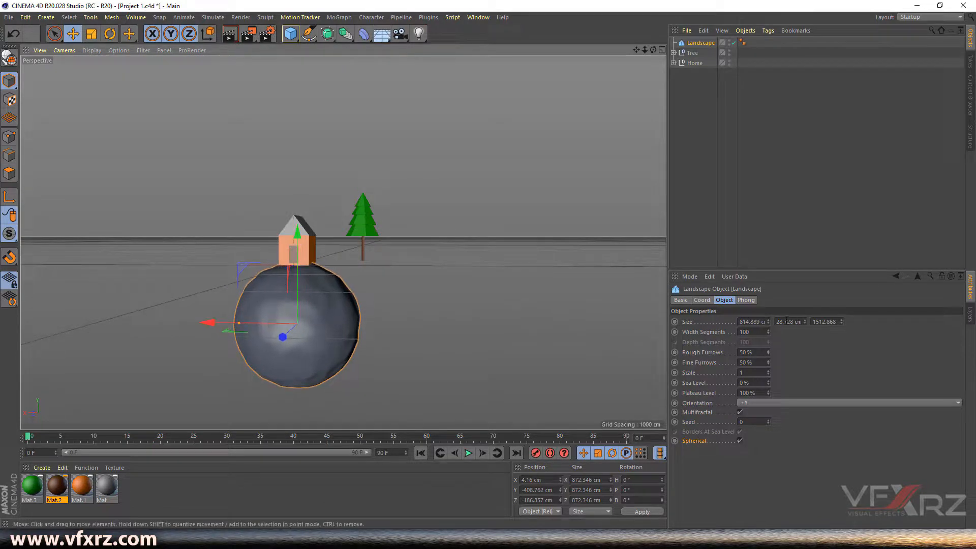
{"action": "left_click_drag", "start_coordinate": [768, 321], "coordinate": [747, 322]}
{"action": "left_click_drag", "start_coordinate": [296, 238], "coordinate": [298, 236]}
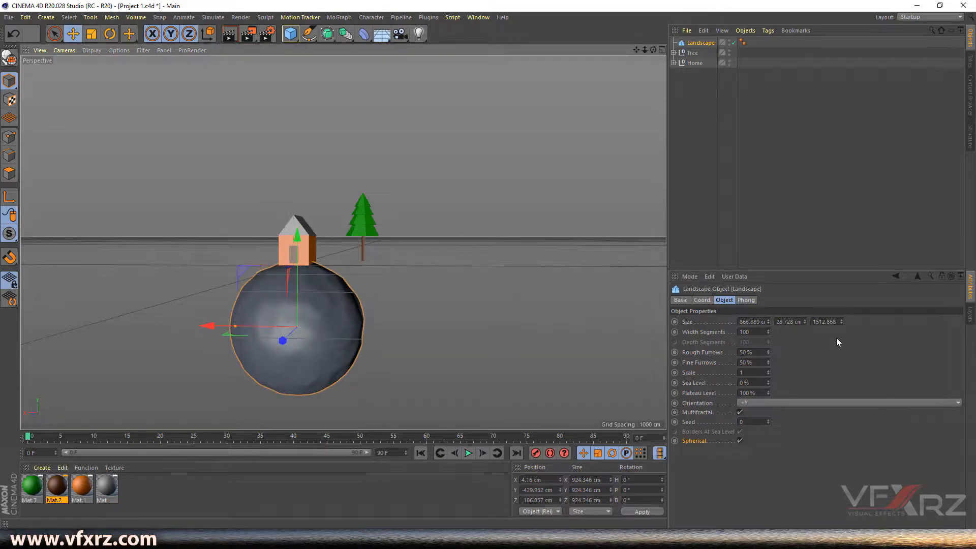
{"action": "left_click_drag", "start_coordinate": [804, 321], "coordinate": [807, 312]}
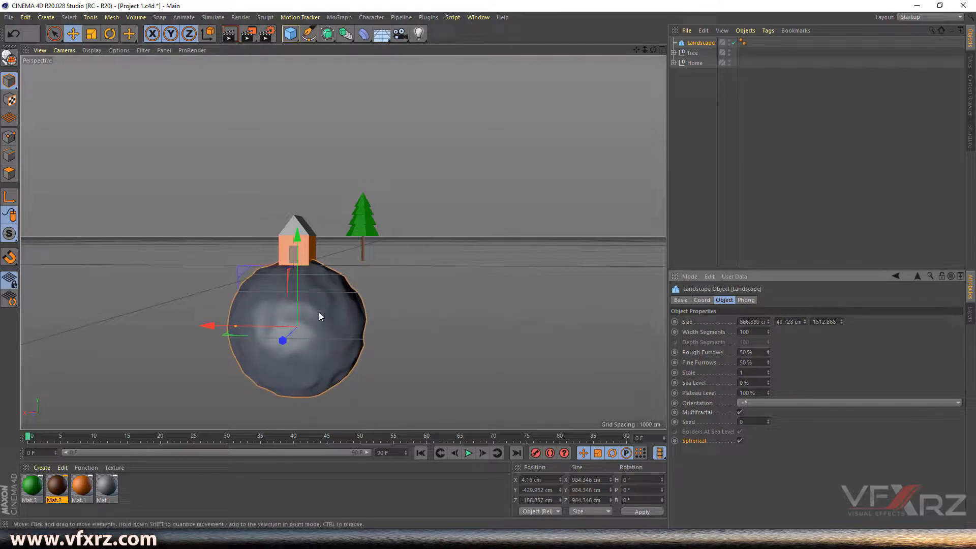
{"action": "left_click_drag", "start_coordinate": [655, 50], "coordinate": [649, 154]}
- Raise the Landscape's Sea Level to 67% and nudge the sphere up toward the house
{"action": "left_click", "coordinate": [692, 373]}
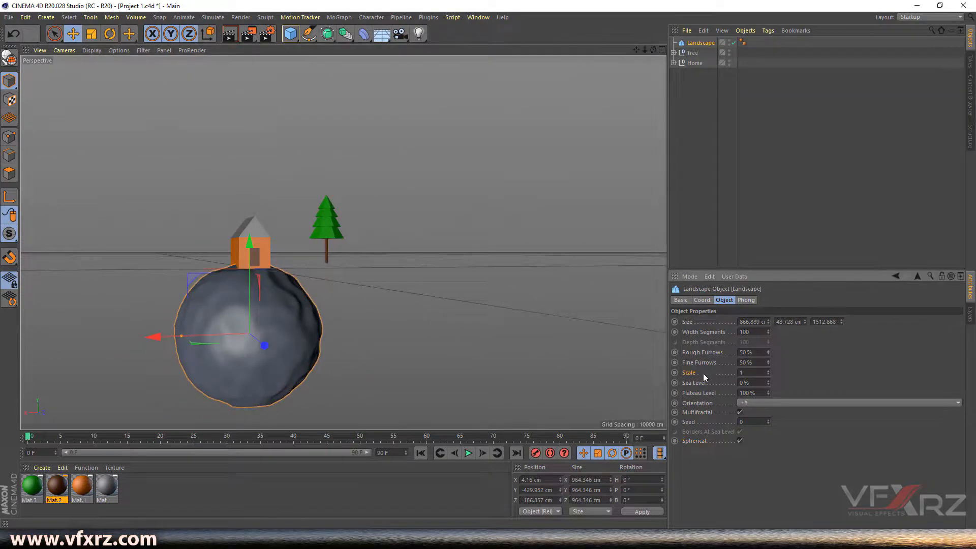
{"action": "left_click", "coordinate": [768, 381]}
{"action": "left_click_drag", "start_coordinate": [768, 382], "coordinate": [769, 352]}
{"action": "mouse_move", "coordinate": [653, 50]}
{"action": "left_mouse_down"}
{"action": "mouse_move", "coordinate": [666, 52]}
{"action": "mouse_move", "coordinate": [656, 51]}
{"action": "left_mouse_up"}
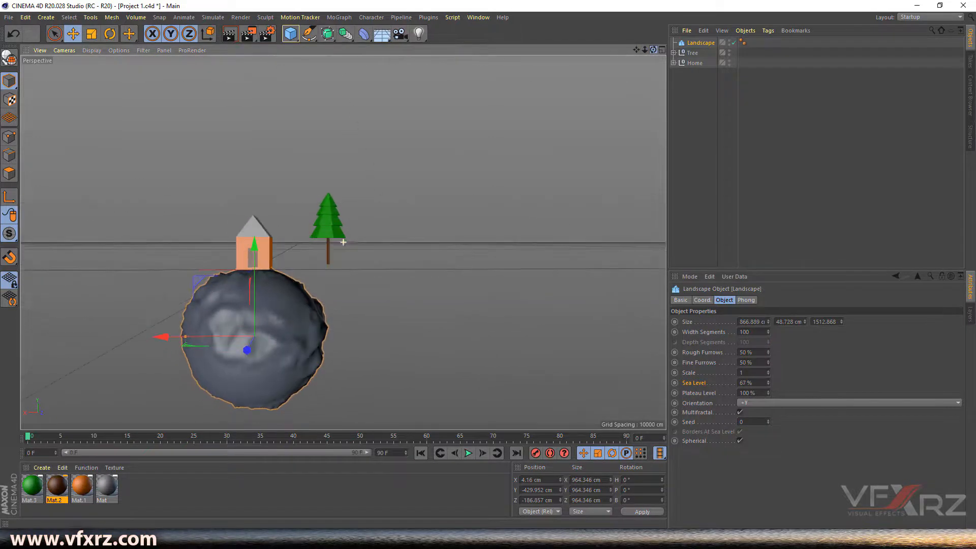
{"action": "left_click_drag", "start_coordinate": [255, 249], "coordinate": [256, 247]}
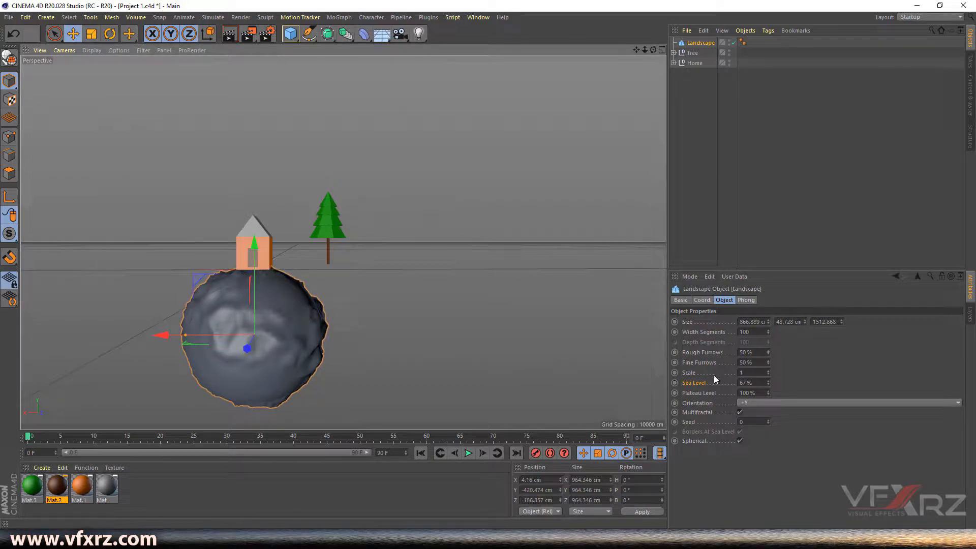
- Set Width Segments to 250 and change the Seed to 1 for new terrain
{"action": "left_click", "coordinate": [703, 333]}
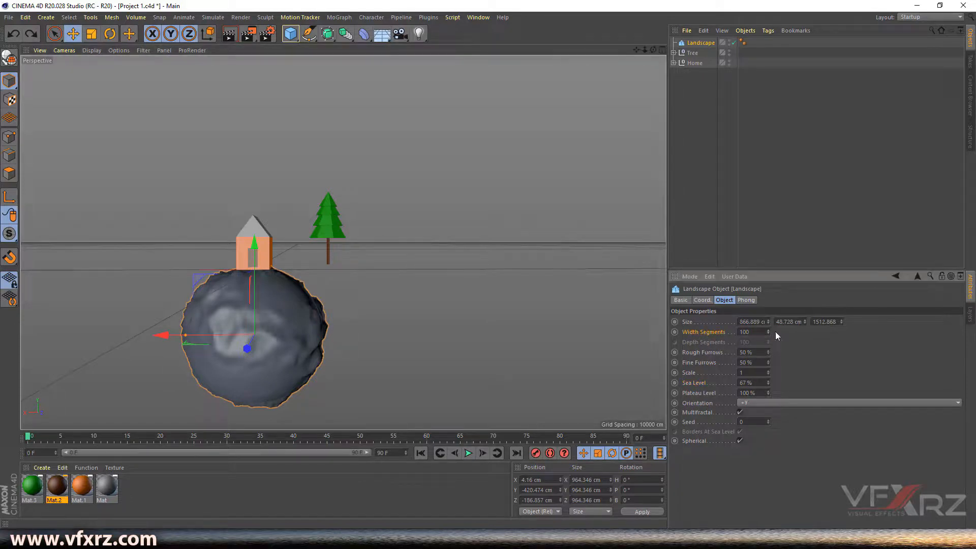
{"action": "left_click_drag", "start_coordinate": [768, 331], "coordinate": [767, 308]}
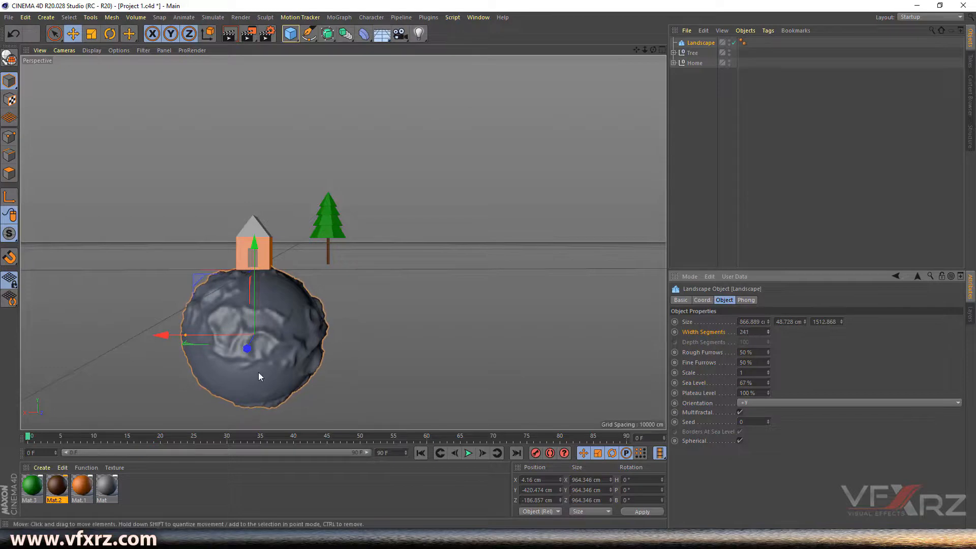
{"action": "scroll", "coordinate": [258, 371], "scroll_direction": "up", "scroll_amount": 5}
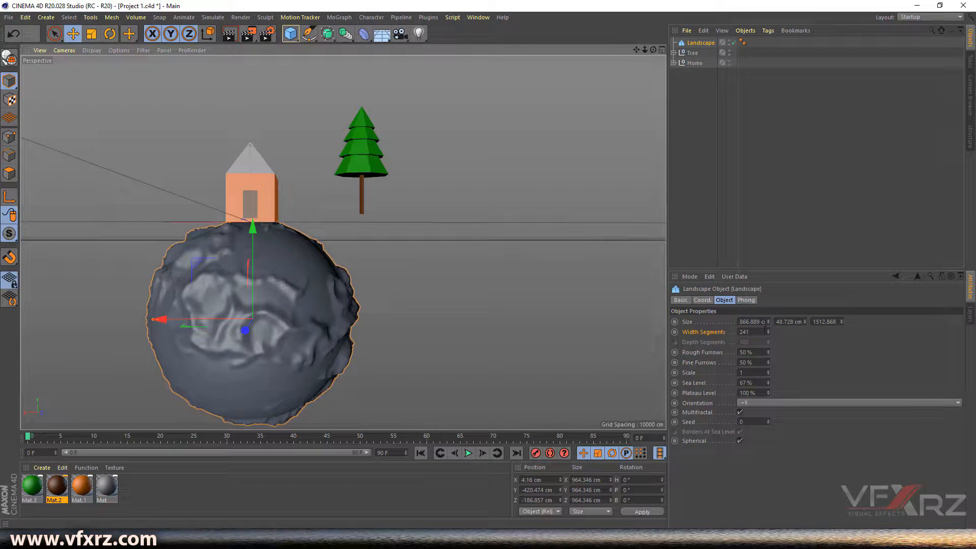
{"action": "left_click_drag", "start_coordinate": [767, 334], "coordinate": [768, 330]}
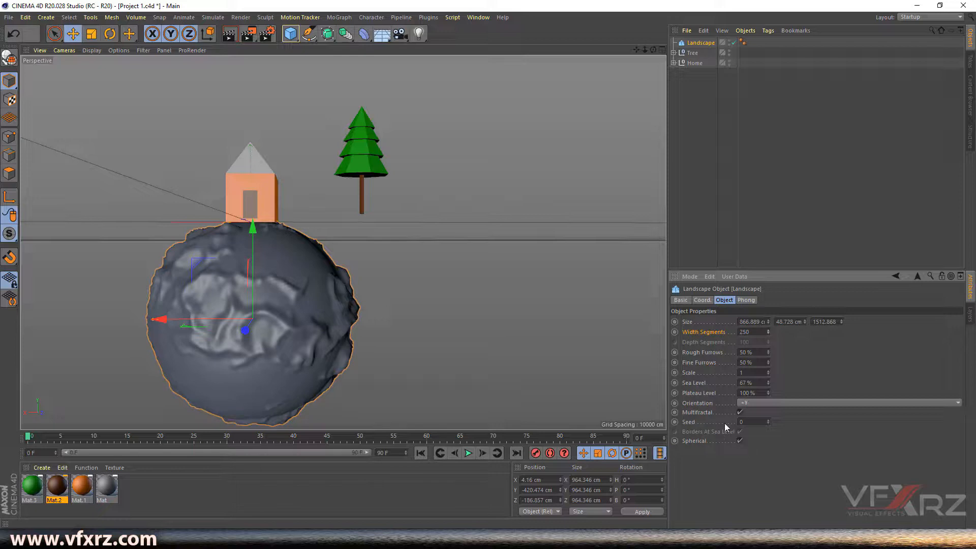
{"action": "left_click_drag", "start_coordinate": [768, 422], "coordinate": [768, 422]}
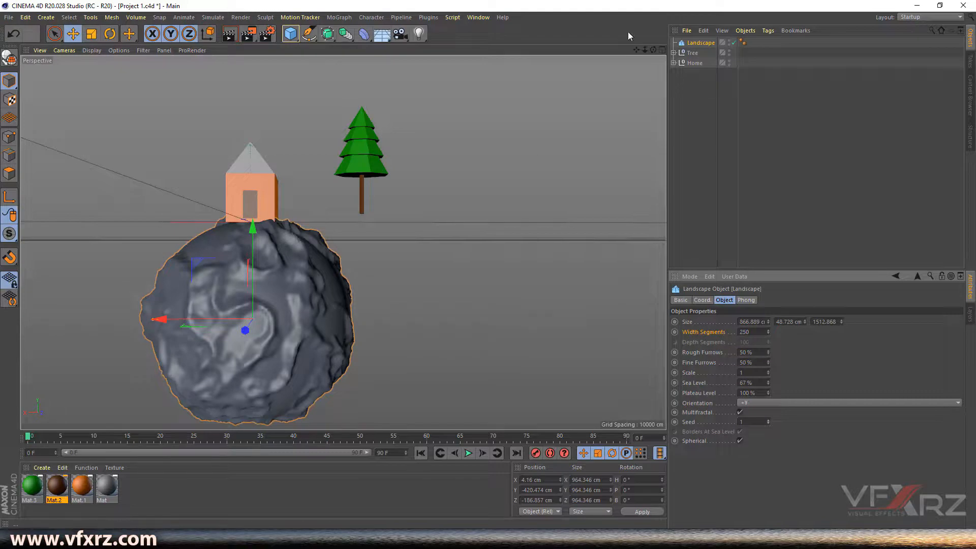
{"action": "left_click_drag", "start_coordinate": [653, 50], "coordinate": [343, 242]}
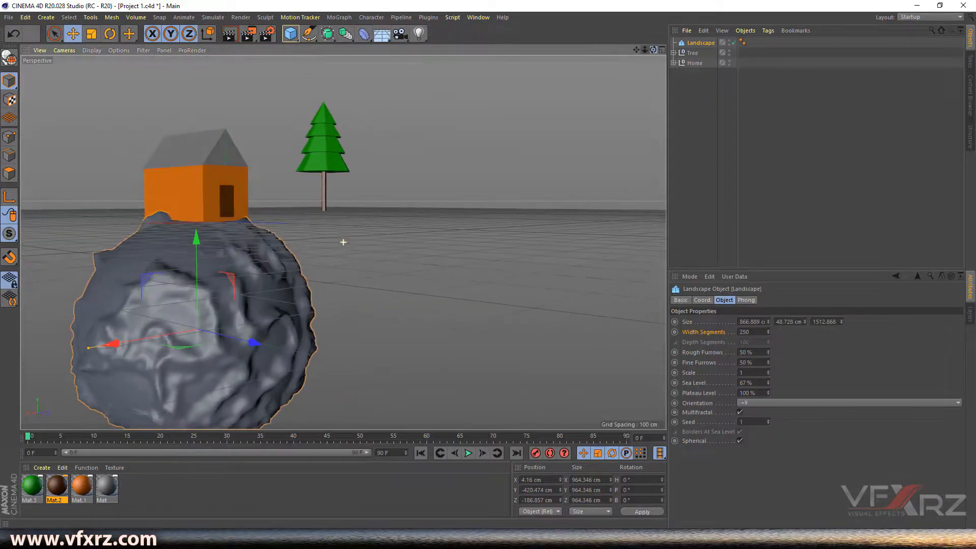
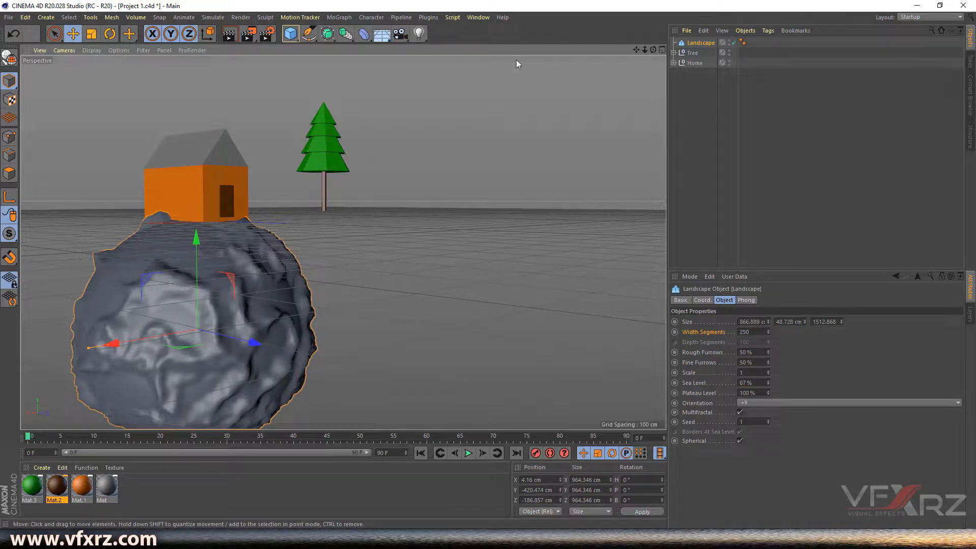
- Lower the Tree onto the planet beside the house, positioning it in the four-view layout
{"action": "left_click_drag", "start_coordinate": [653, 50], "coordinate": [715, 58]}
{"action": "left_click", "coordinate": [692, 53]}
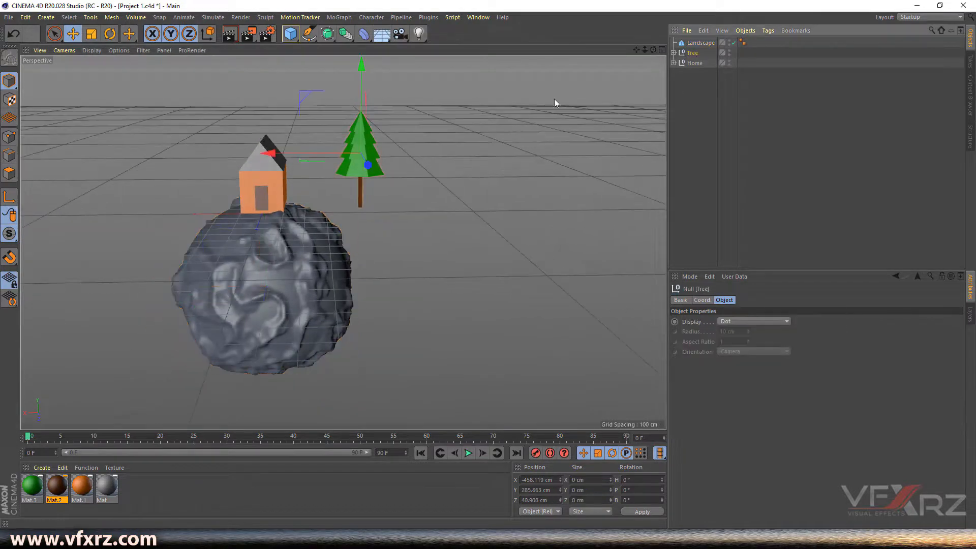
{"action": "left_click_drag", "start_coordinate": [359, 75], "coordinate": [361, 101]}
{"action": "left_click_drag", "start_coordinate": [654, 52], "coordinate": [681, 54]}
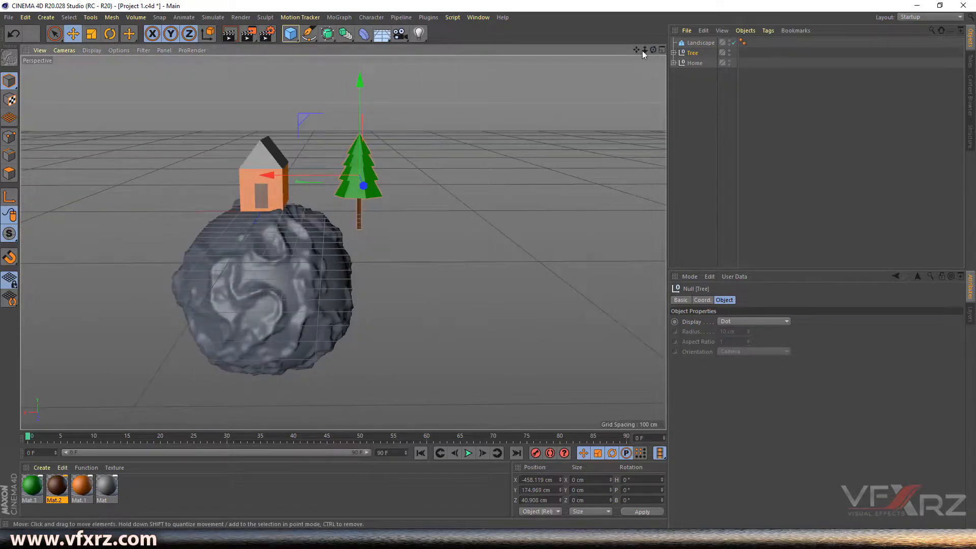
{"action": "left_click", "coordinate": [661, 49]}
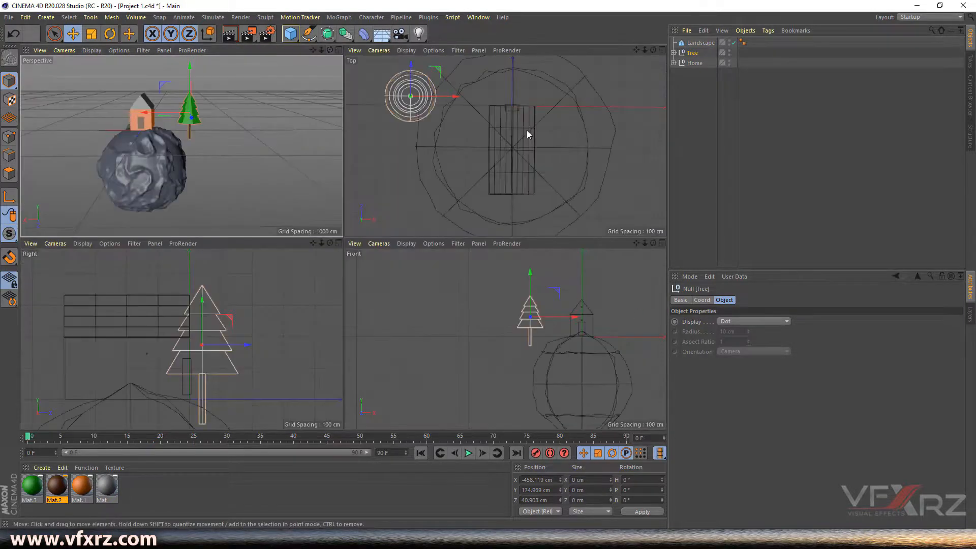
{"action": "left_click_drag", "start_coordinate": [645, 50], "coordinate": [644, 212]}
{"action": "left_click_drag", "start_coordinate": [636, 246], "coordinate": [570, 218]}
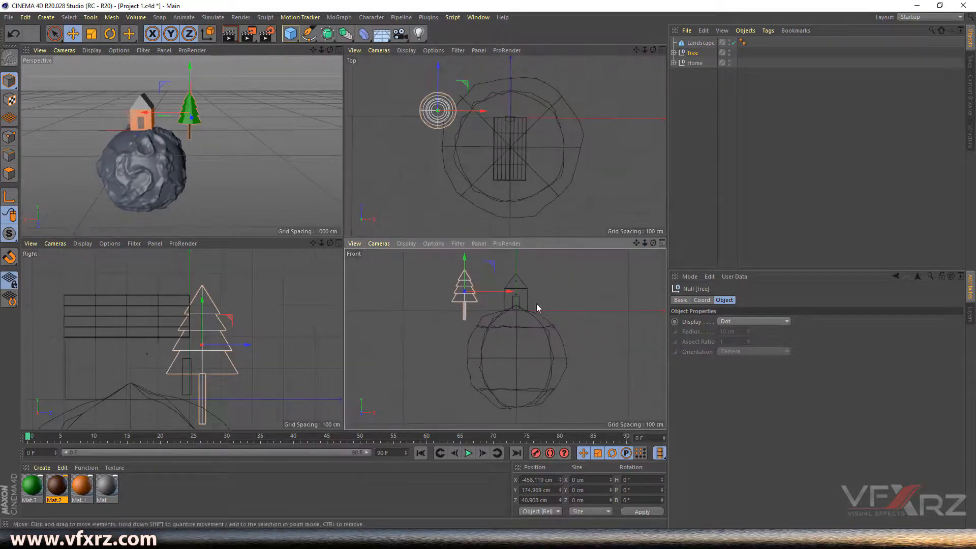
{"action": "left_click_drag", "start_coordinate": [500, 291], "coordinate": [514, 297]}
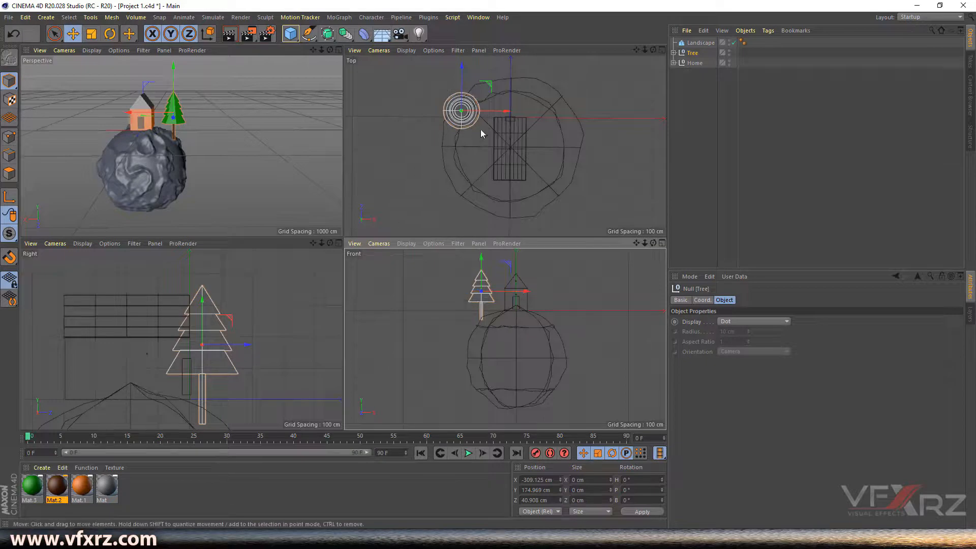
{"action": "left_click_drag", "start_coordinate": [312, 243], "coordinate": [279, 163]}
{"action": "left_click_drag", "start_coordinate": [182, 339], "coordinate": [336, 258]}
{"action": "left_click_drag", "start_coordinate": [219, 300], "coordinate": [231, 299]}
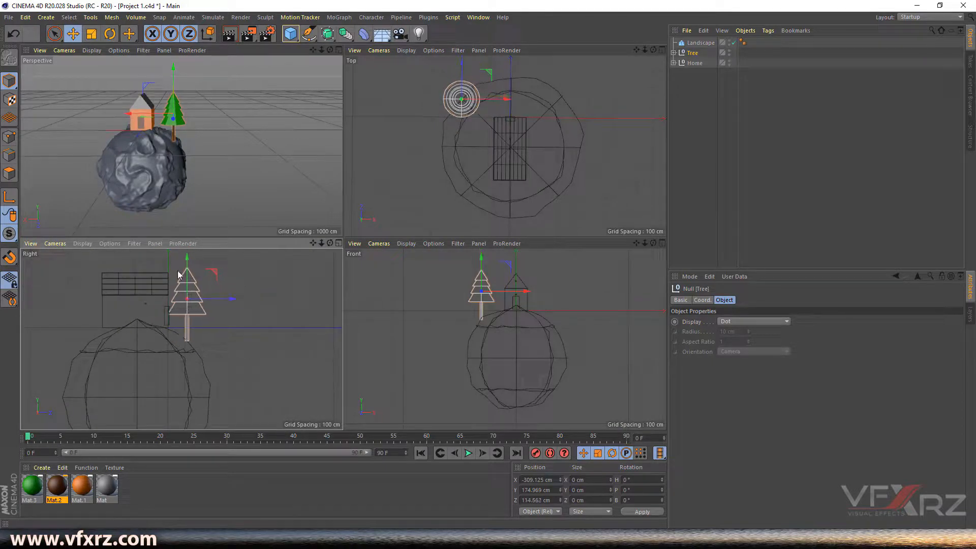
- Tilt the Tree to -41.624° and settle it on the surface at Y 83.457 cm
{"action": "left_click", "coordinate": [111, 34]}
{"action": "left_click_drag", "start_coordinate": [214, 284], "coordinate": [224, 312]}
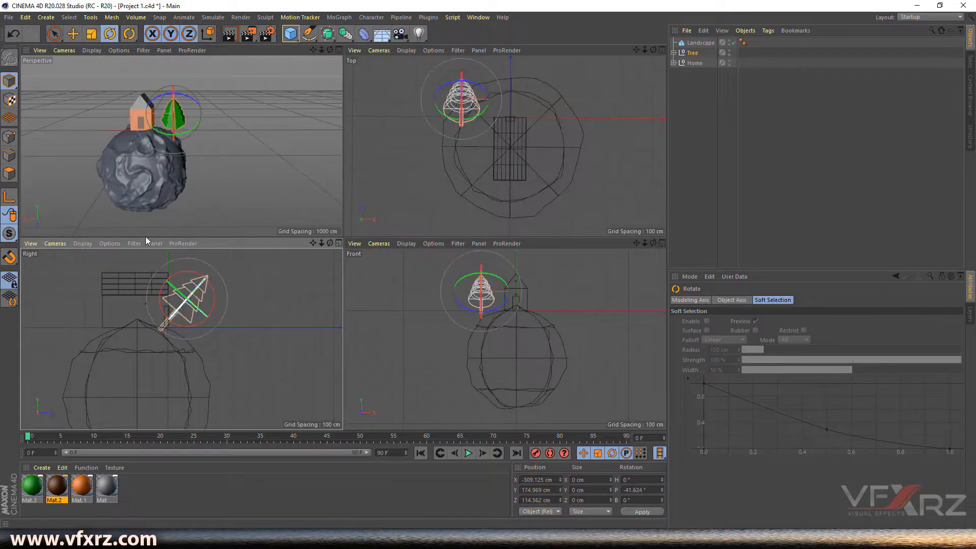
{"action": "left_click", "coordinate": [74, 34]}
{"action": "left_click_drag", "start_coordinate": [221, 332], "coordinate": [245, 352]}
{"action": "left_click_drag", "start_coordinate": [237, 298], "coordinate": [245, 286]}
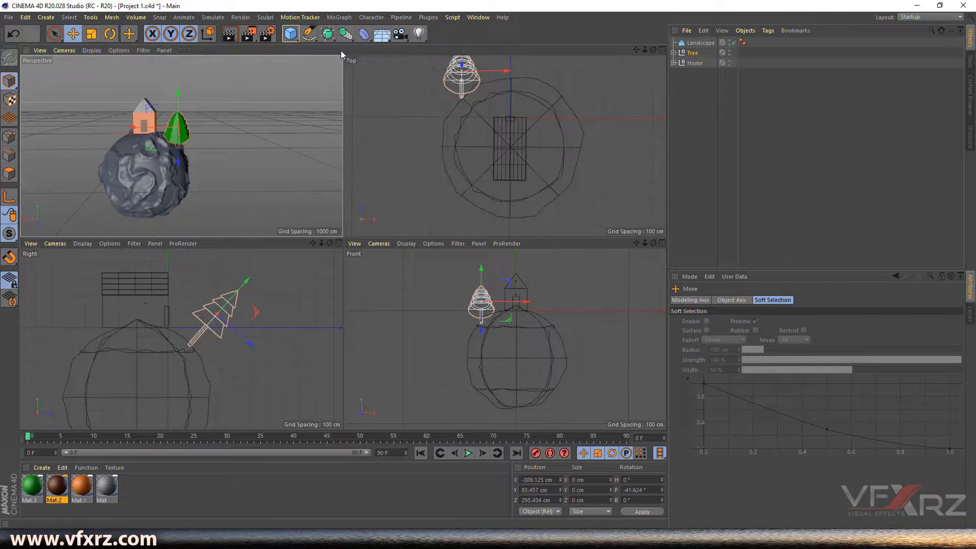
{"action": "left_click", "coordinate": [339, 50]}
{"action": "left_click_drag", "start_coordinate": [653, 50], "coordinate": [704, 39]}
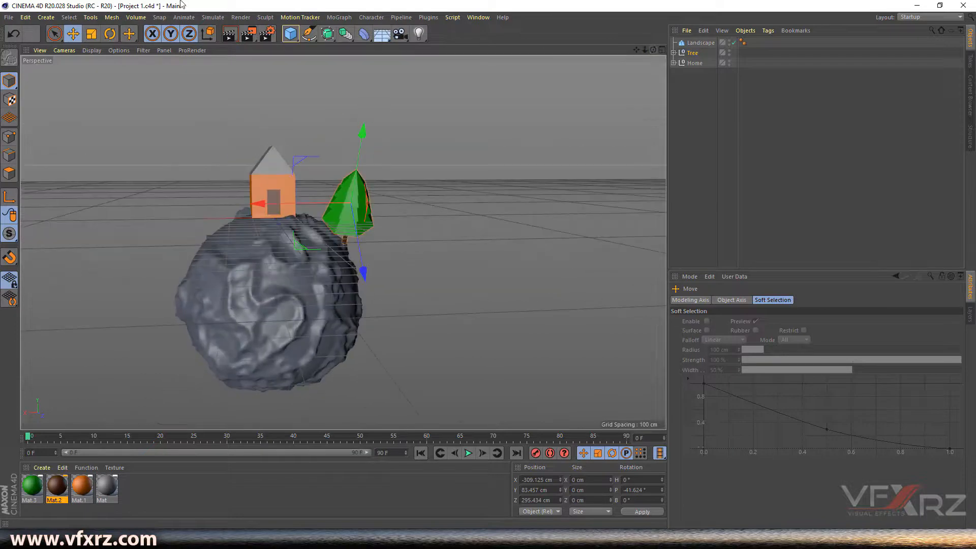
- Tilt the Tree outward and slide it toward the planet's right side
{"action": "left_click", "coordinate": [110, 34]}
{"action": "left_click_drag", "start_coordinate": [379, 162], "coordinate": [465, 184]}
{"action": "left_click_drag", "start_coordinate": [647, 51], "coordinate": [635, 53]}
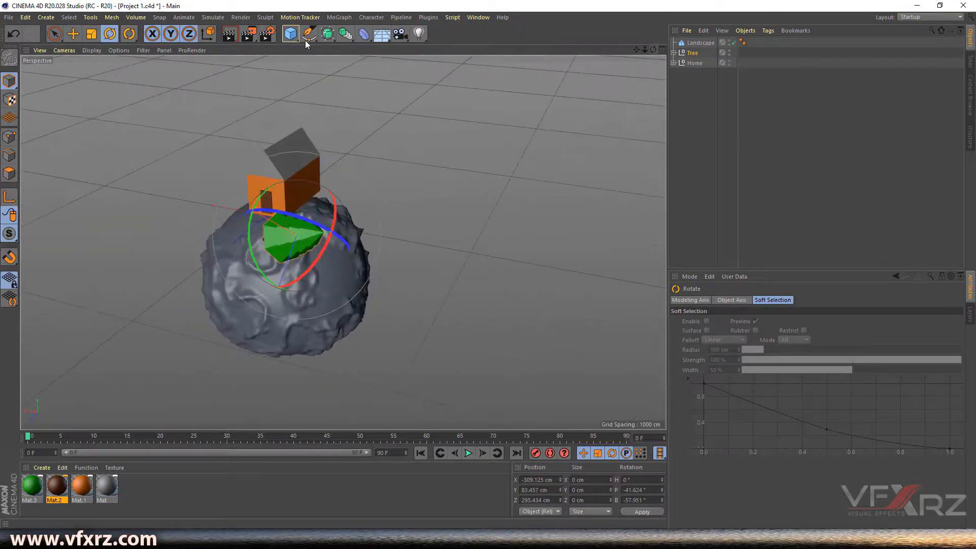
{"action": "left_click", "coordinate": [74, 34]}
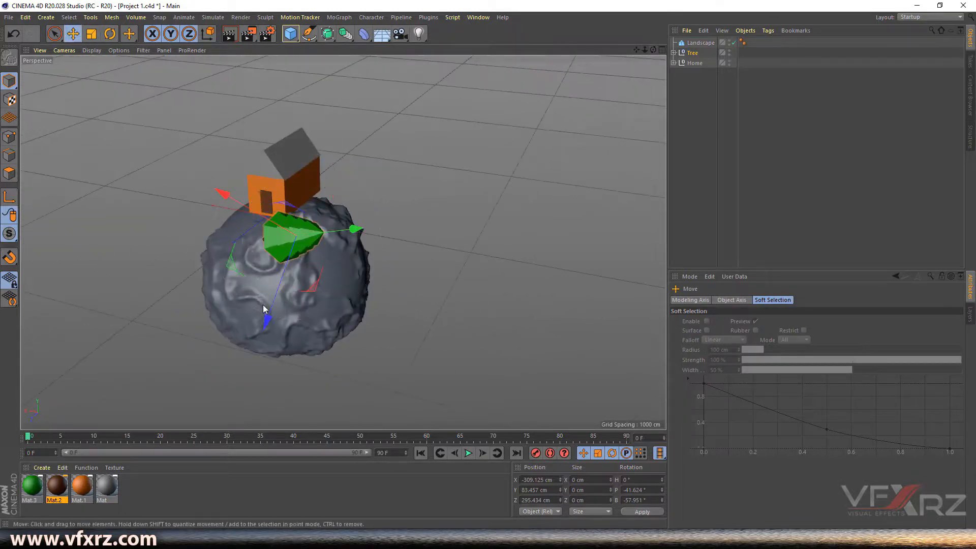
{"action": "left_click_drag", "start_coordinate": [269, 312], "coordinate": [309, 285]}
{"action": "left_click_drag", "start_coordinate": [257, 167], "coordinate": [323, 231]}
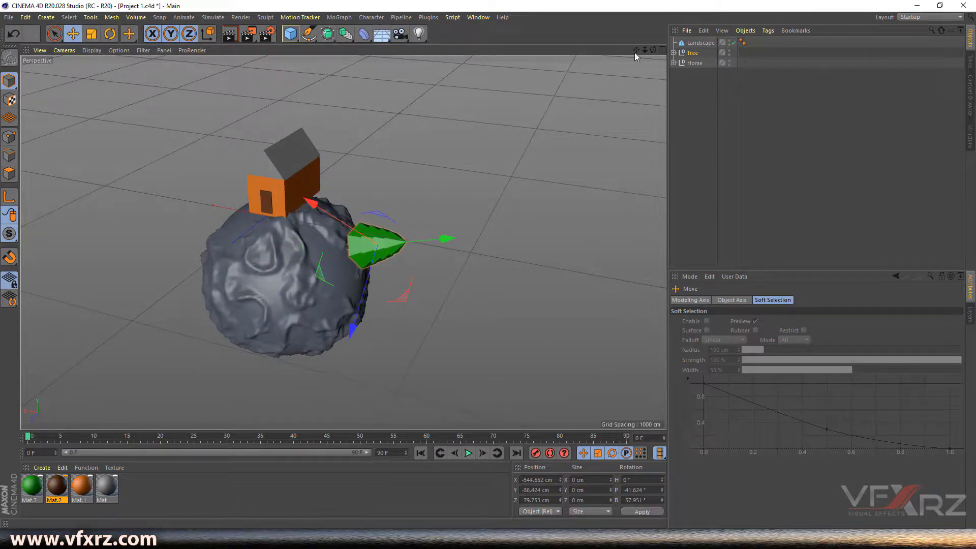
- Bank the Tree to -40.38° and lower it to X -459.768, Y -6.214, Z -8.48 cm
{"action": "left_click_drag", "start_coordinate": [653, 49], "coordinate": [653, 77]}
{"action": "mouse_move", "coordinate": [461, 203]}
{"action": "left_mouse_down"}
{"action": "mouse_move", "coordinate": [482, 193]}
{"action": "mouse_move", "coordinate": [452, 206]}
{"action": "left_mouse_up"}
{"action": "left_click_drag", "start_coordinate": [369, 202], "coordinate": [334, 185]}
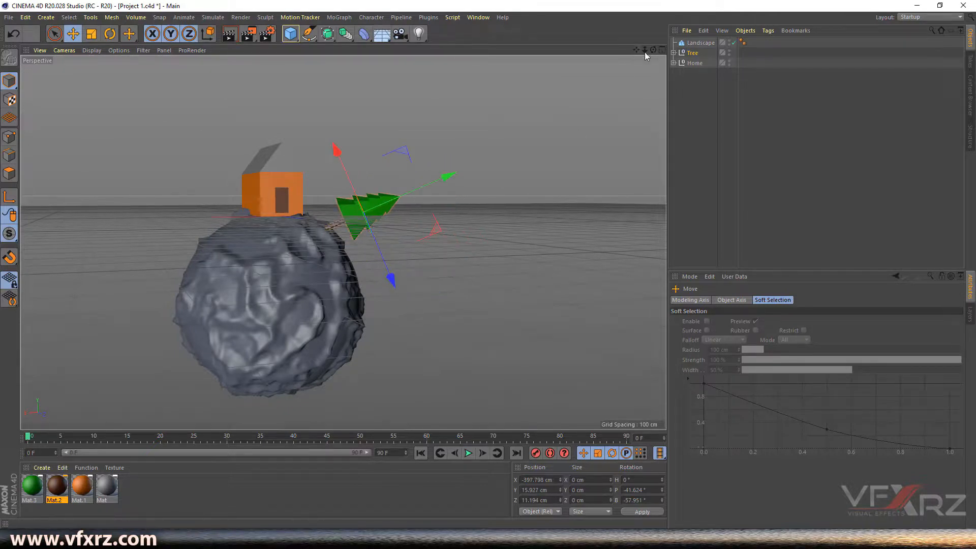
{"action": "left_click_drag", "start_coordinate": [653, 49], "coordinate": [633, 72]}
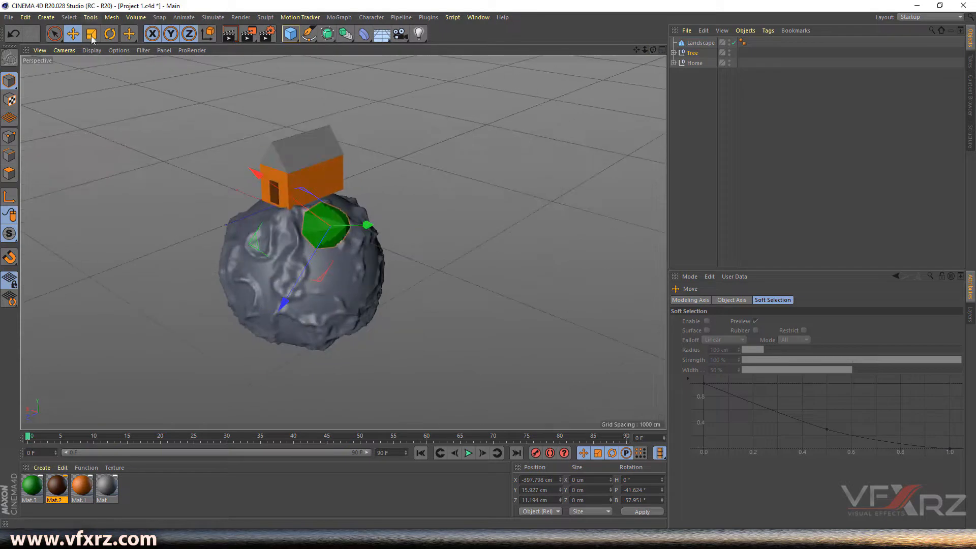
{"action": "left_click", "coordinate": [109, 35]}
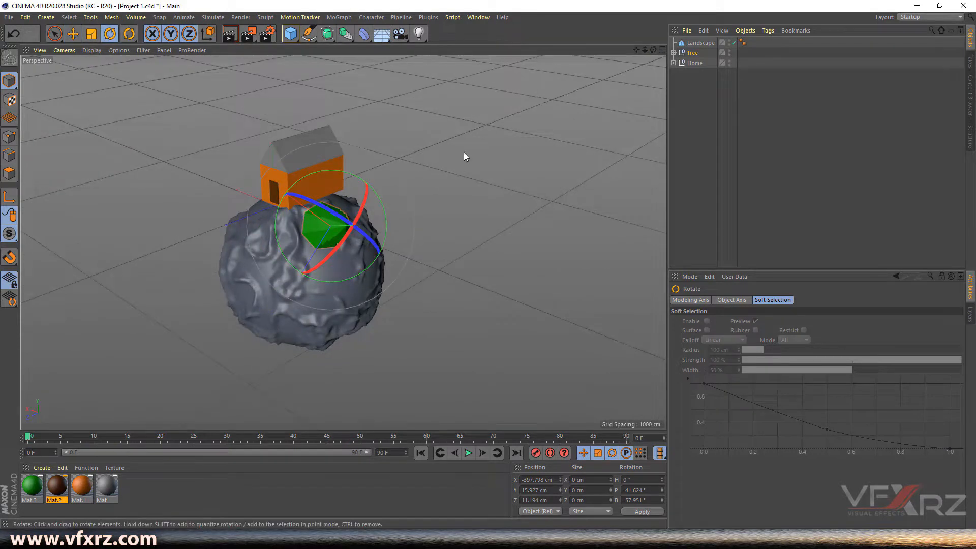
{"action": "left_click_drag", "start_coordinate": [652, 51], "coordinate": [456, 147]}
{"action": "left_click_drag", "start_coordinate": [391, 182], "coordinate": [332, 193]}
{"action": "left_click", "coordinate": [73, 34]}
{"action": "left_click_drag", "start_coordinate": [427, 178], "coordinate": [423, 182]}
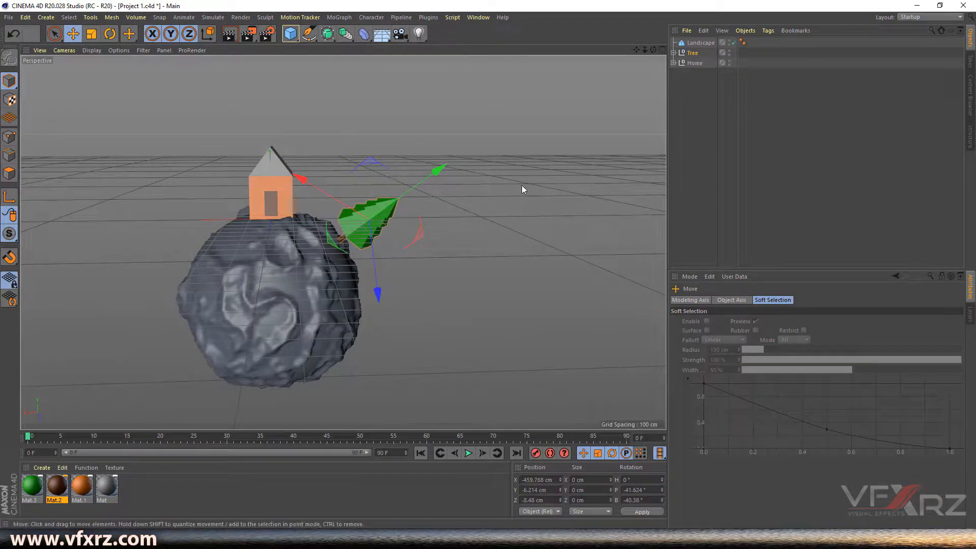
{"action": "left_click", "coordinate": [695, 54]}
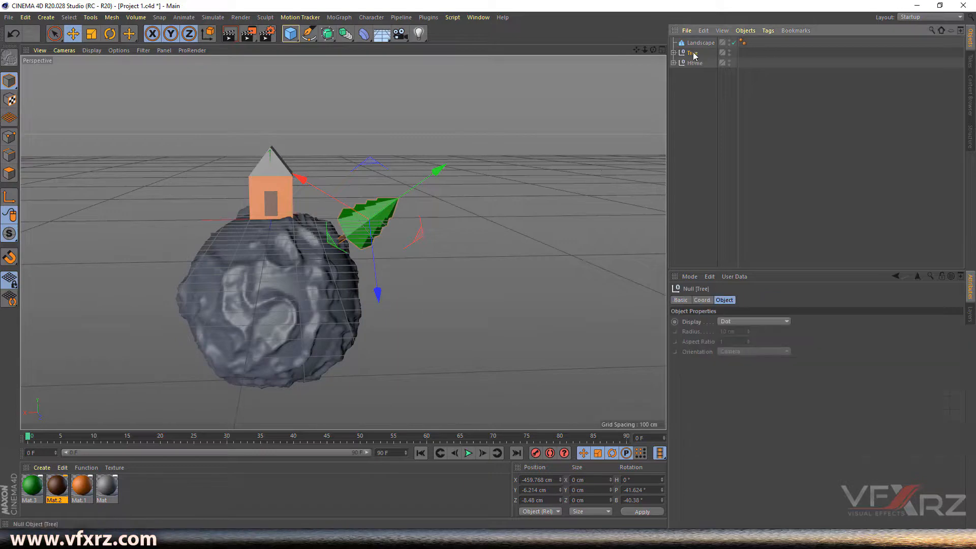
- Duplicate Tree as Tree.1, bank it to 40.38°, and move it toward the planet's left side
{"action": "left_click_drag", "start_coordinate": [697, 56], "coordinate": [695, 59], "text": "ctrl"}
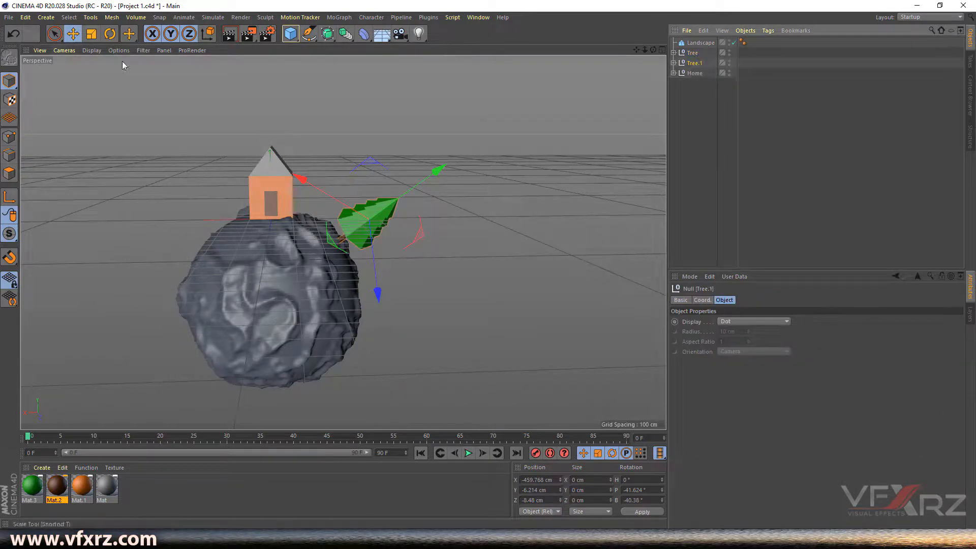
{"action": "left_click_drag", "start_coordinate": [343, 204], "coordinate": [378, 245]}
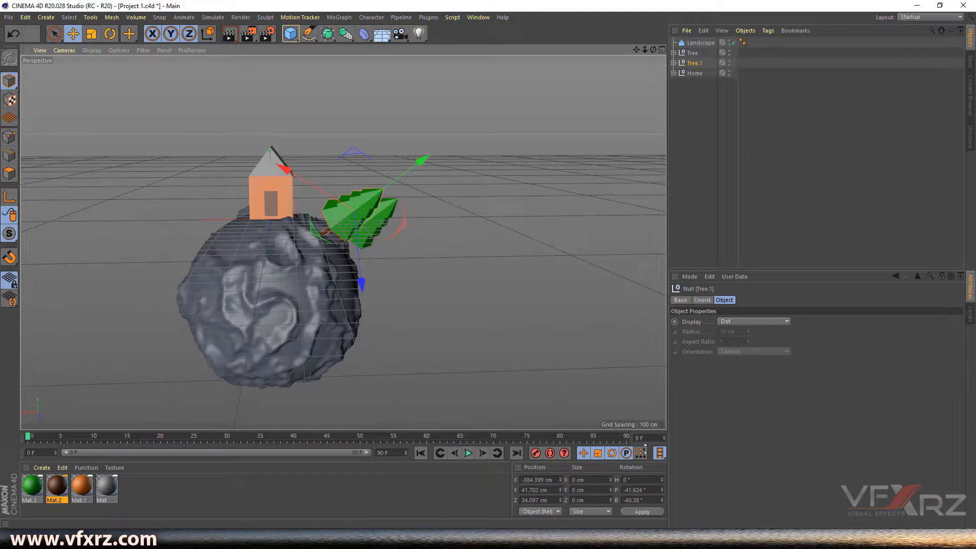
{"action": "key", "text": "ctrl+z"}
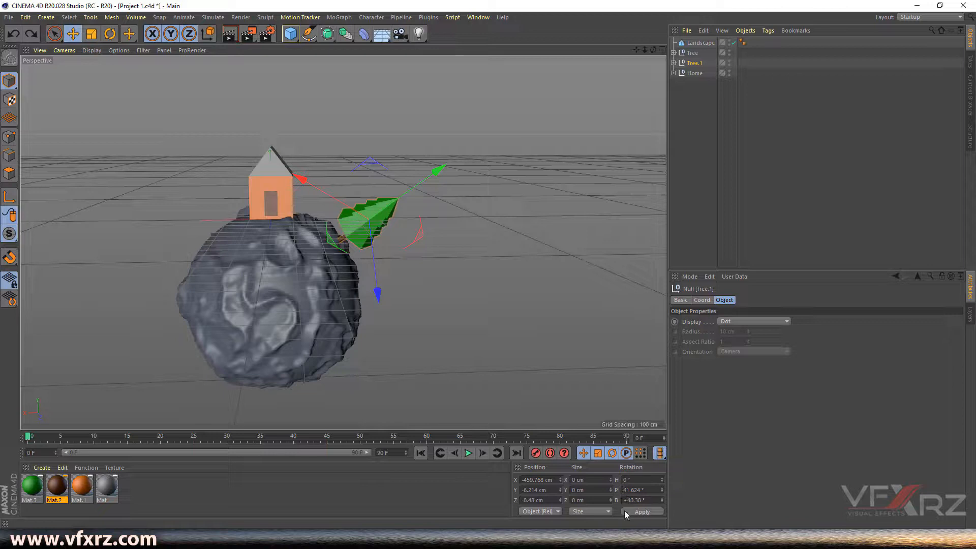
{"action": "left_click", "coordinate": [635, 512]}
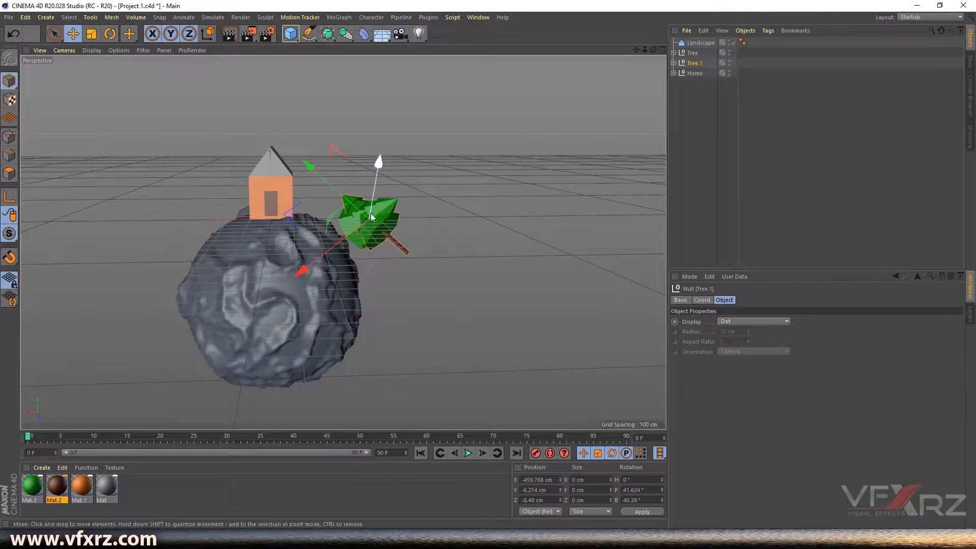
{"action": "left_click_drag", "start_coordinate": [306, 164], "coordinate": [130, 297]}
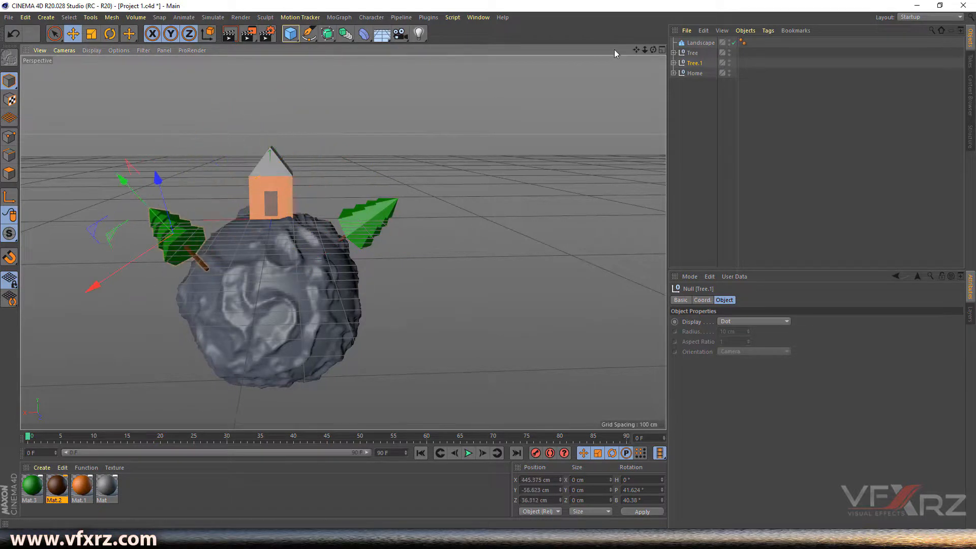
- Push Tree.1 down onto the planet's left side and re-angle it against the surface
{"action": "left_click_drag", "start_coordinate": [653, 50], "coordinate": [800, 56]}
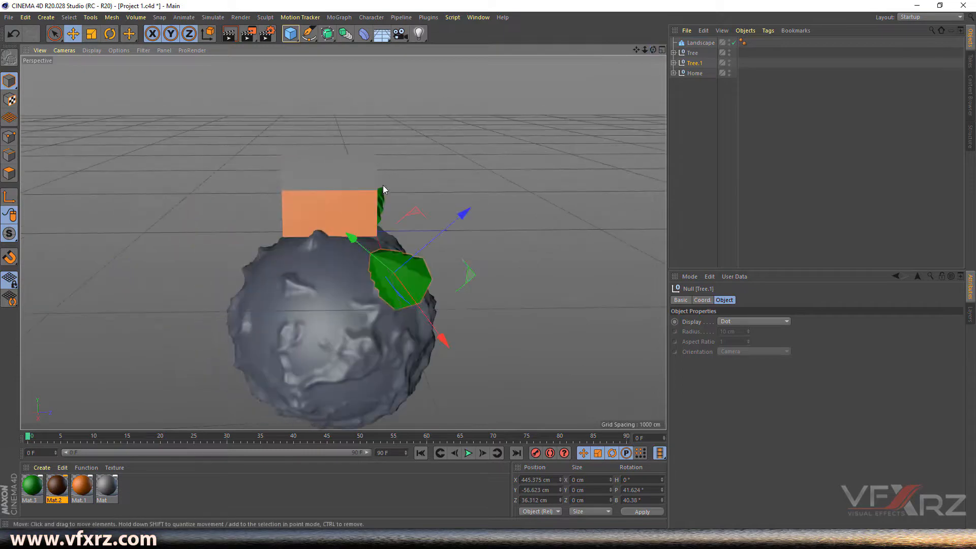
{"action": "left_click_drag", "start_coordinate": [442, 209], "coordinate": [413, 237]}
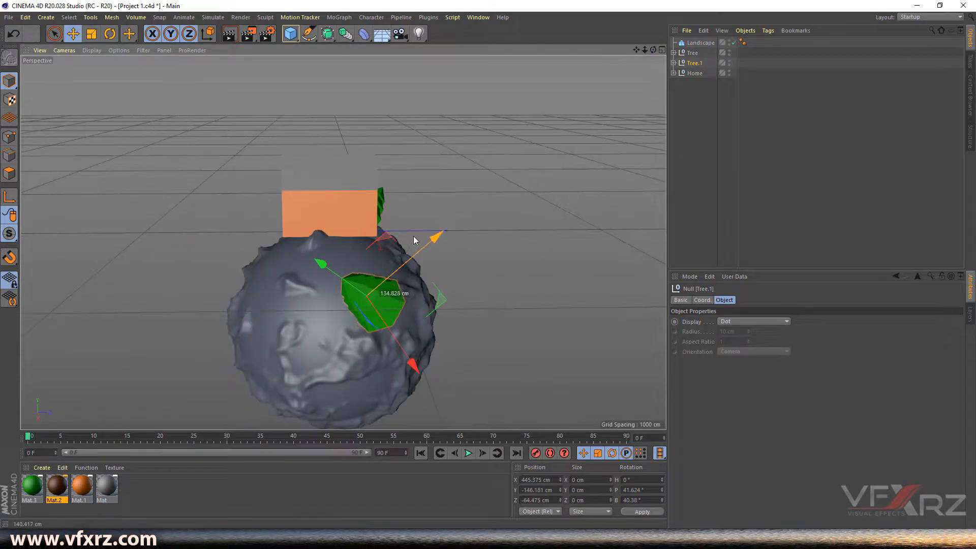
{"action": "left_click_drag", "start_coordinate": [653, 50], "coordinate": [610, 56]}
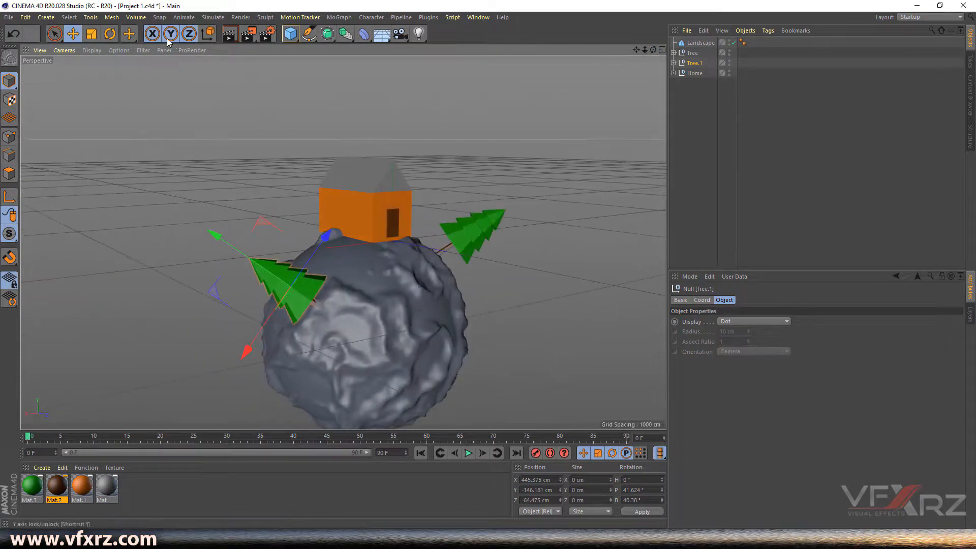
{"action": "left_click", "coordinate": [110, 33]}
{"action": "left_click_drag", "start_coordinate": [294, 251], "coordinate": [322, 276]}
{"action": "left_click", "coordinate": [73, 34]}
{"action": "left_click_drag", "start_coordinate": [262, 229], "coordinate": [246, 207]}
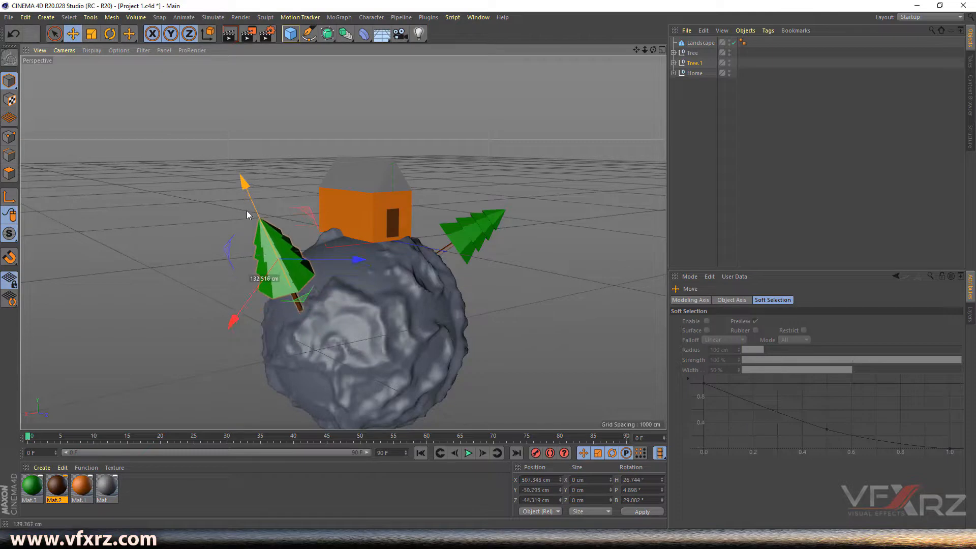
- Tilt Tree.1 outward to H 26.744°, P 4.898°, B 56.297°, then drag off a copy
{"action": "left_click_drag", "start_coordinate": [417, 243], "coordinate": [342, 240], "text": "alt"}
{"action": "left_click_drag", "start_coordinate": [221, 195], "coordinate": [224, 203]}
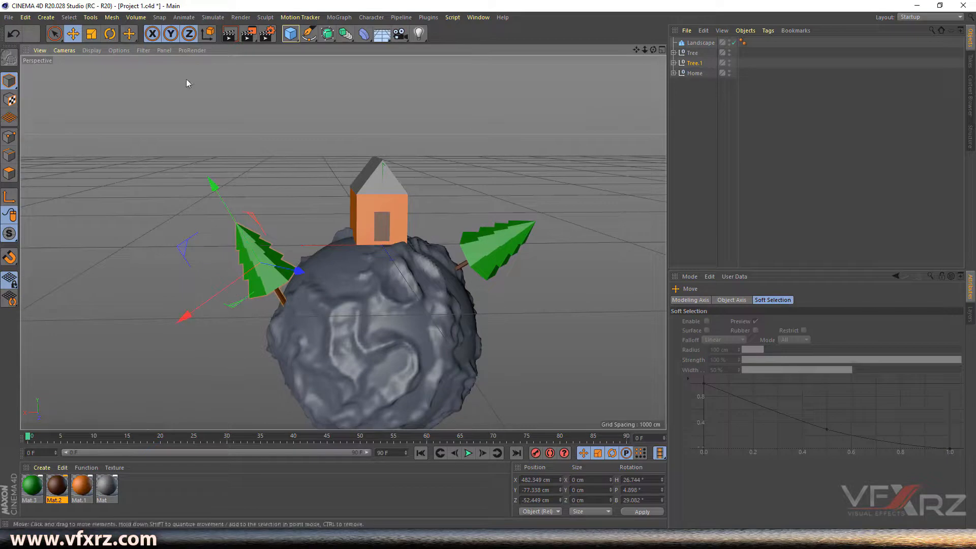
{"action": "left_click", "coordinate": [111, 34]}
{"action": "left_click_drag", "start_coordinate": [220, 224], "coordinate": [194, 248]}
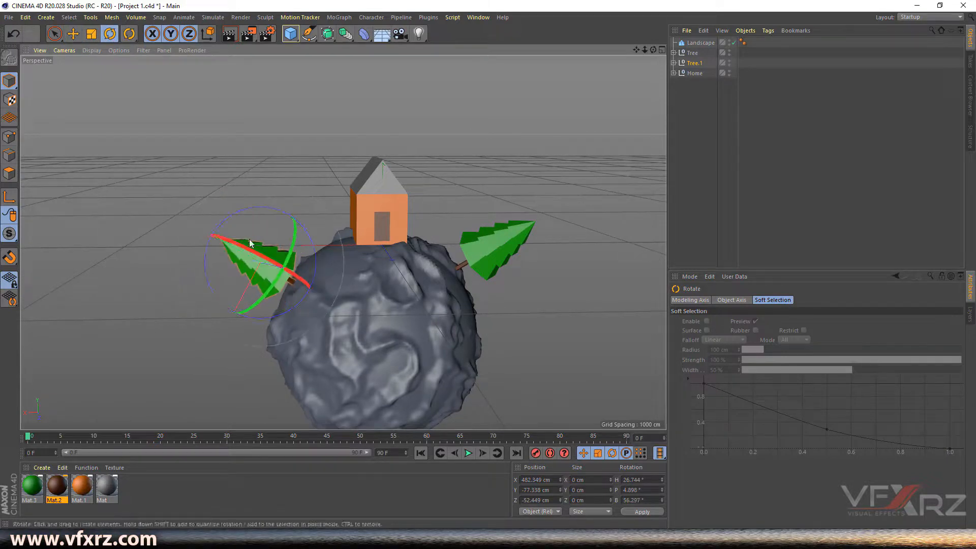
{"action": "key", "text": "t"}
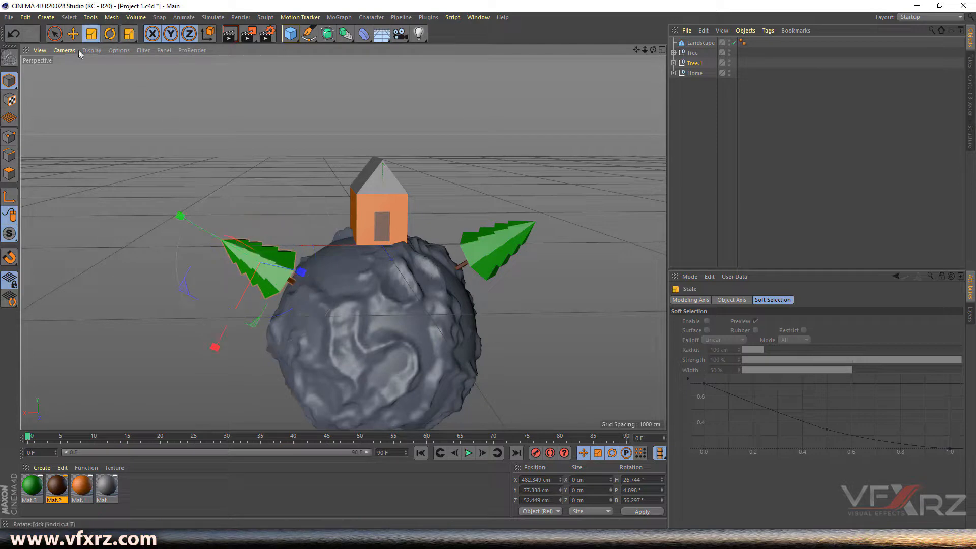
{"action": "left_click_drag", "start_coordinate": [179, 214], "coordinate": [742, 391]}
{"action": "key", "text": "ctrl+z"}
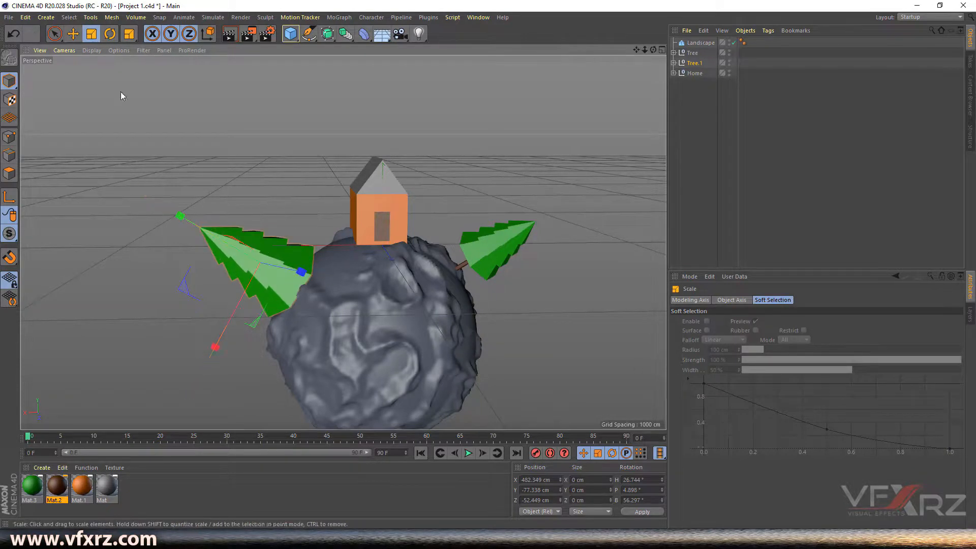
{"action": "left_click_drag", "start_coordinate": [185, 217], "coordinate": [154, 203]}
{"action": "left_click_drag", "start_coordinate": [653, 49], "coordinate": [623, 60]}
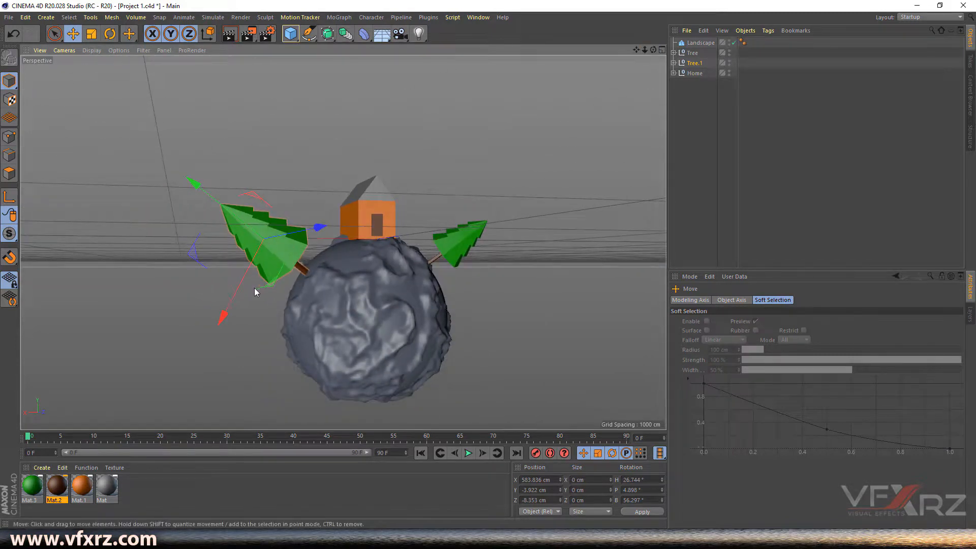
{"action": "left_click_drag", "start_coordinate": [230, 303], "coordinate": [229, 356], "text": "ctrl"}
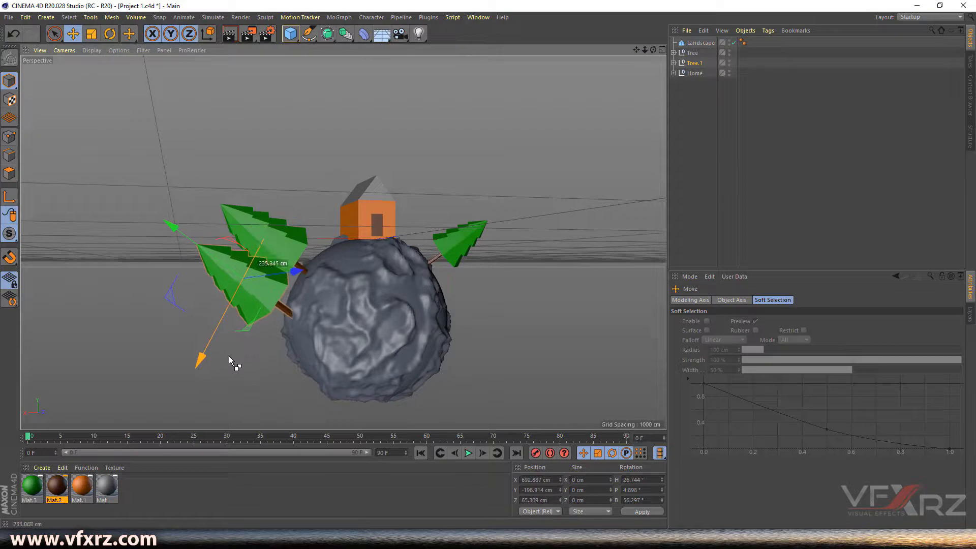
- Rotate Tree.2 flatter, lower and shrink it, and slide it against the planet's lower left
{"action": "left_click", "coordinate": [112, 35]}
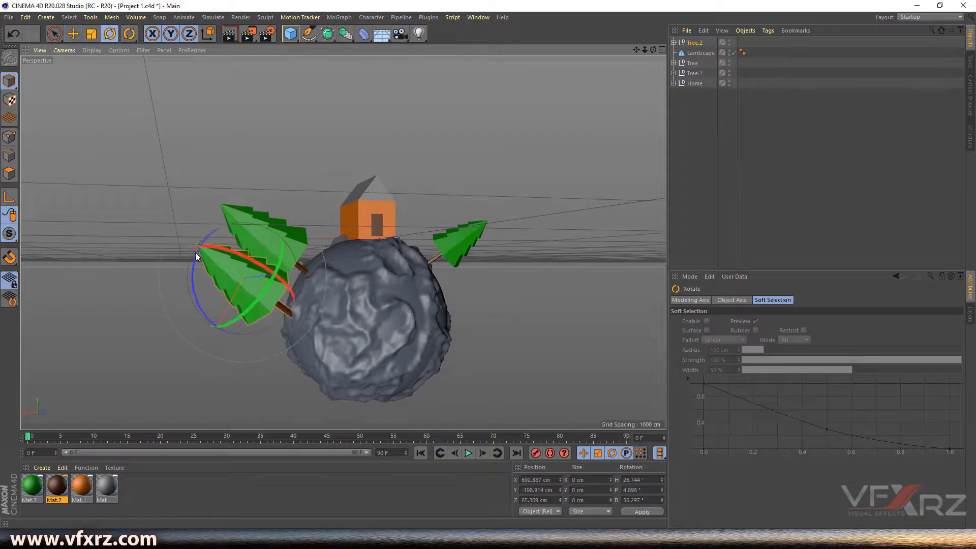
{"action": "left_click_drag", "start_coordinate": [194, 259], "coordinate": [201, 287]}
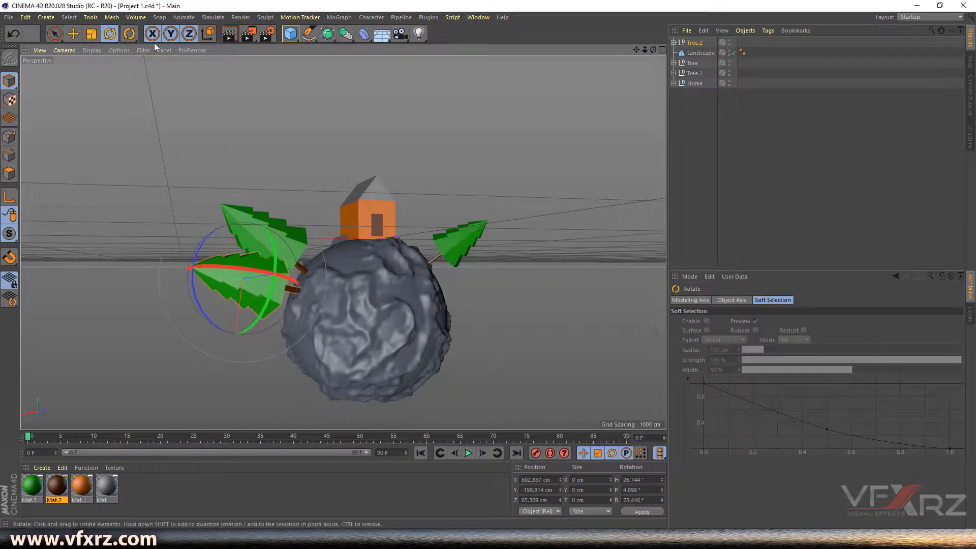
{"action": "left_click", "coordinate": [77, 38]}
{"action": "left_click_drag", "start_coordinate": [237, 332], "coordinate": [232, 379]}
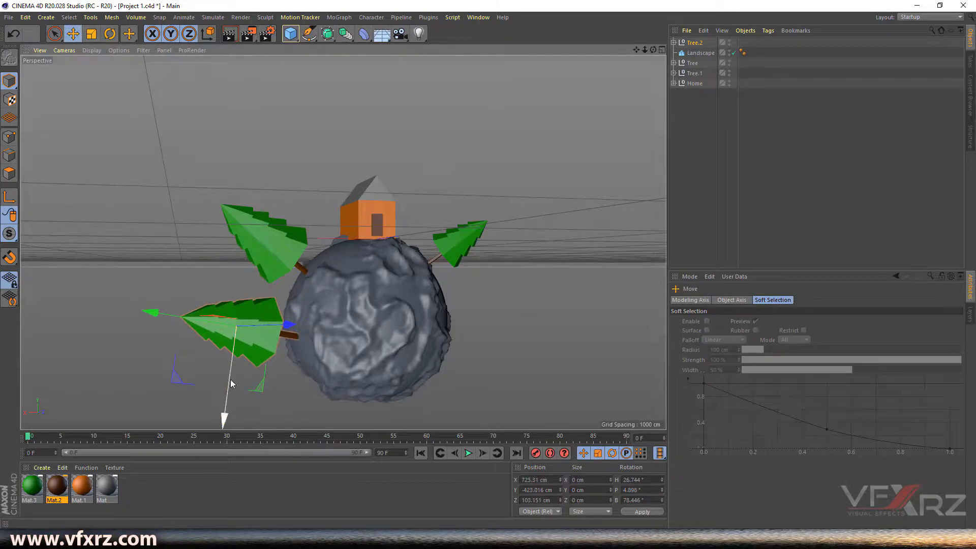
{"action": "left_click", "coordinate": [91, 34]}
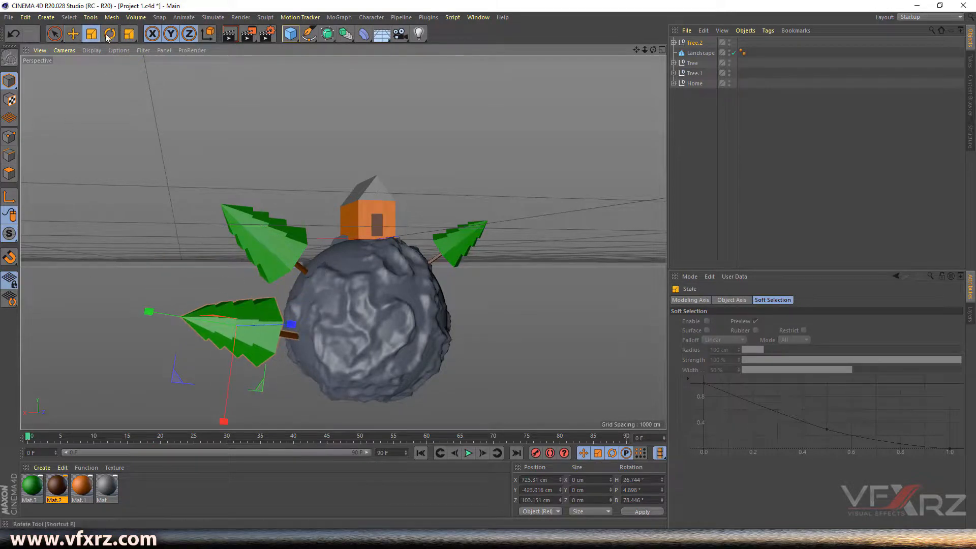
{"action": "left_click_drag", "start_coordinate": [186, 353], "coordinate": [126, 421]}
{"action": "key", "text": "e"}
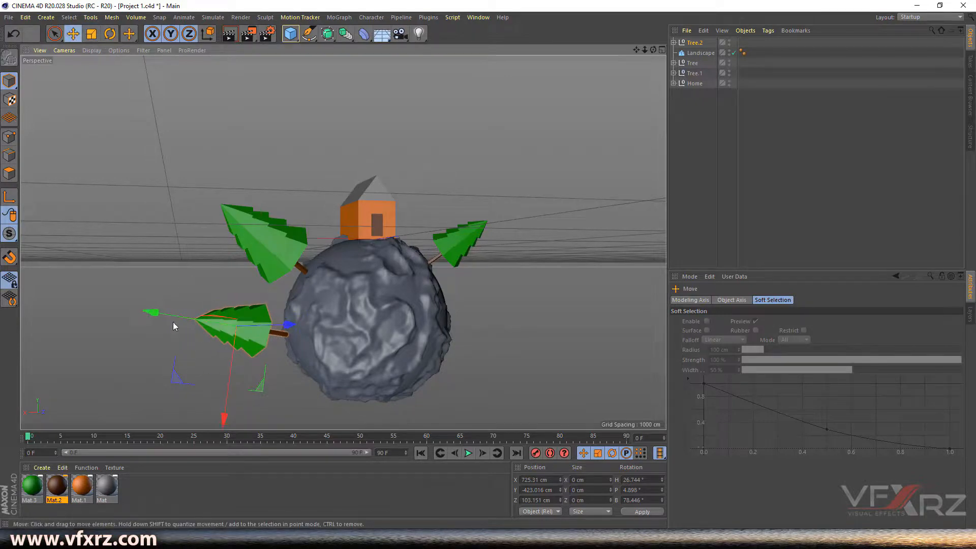
{"action": "left_click_drag", "start_coordinate": [167, 312], "coordinate": [193, 326]}
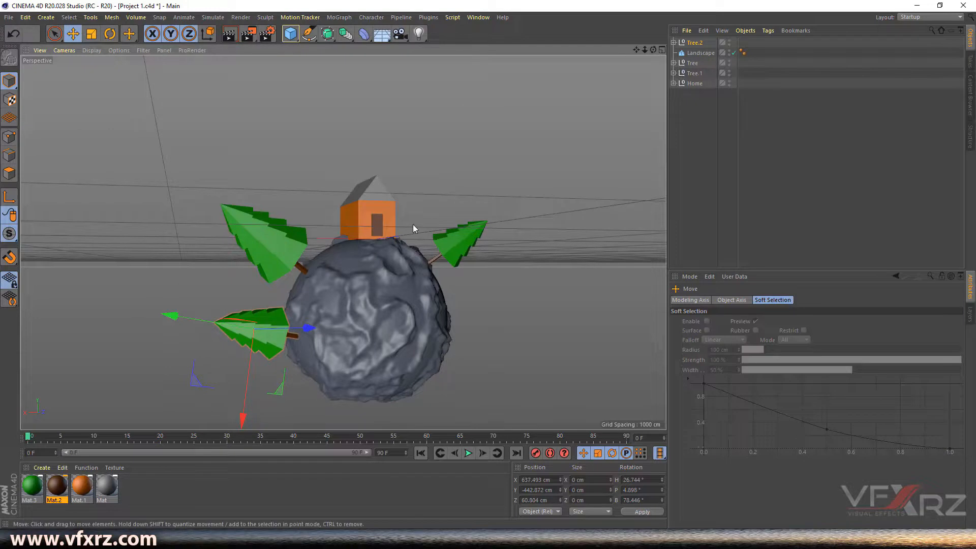
- Orbit around the planet and select the right tree's cone, undoing a trial move
{"action": "left_click_drag", "start_coordinate": [653, 50], "coordinate": [466, 245]}
{"action": "left_click", "coordinate": [466, 245]}
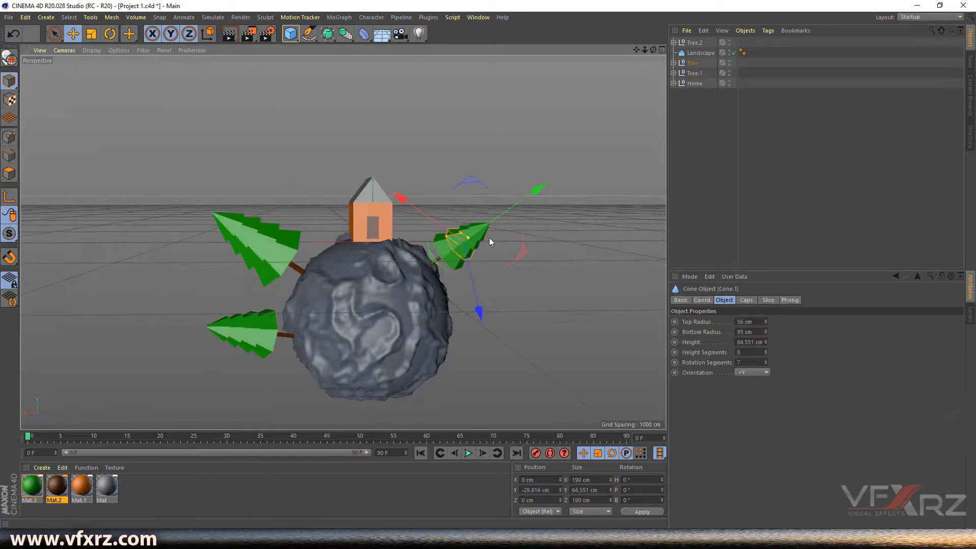
{"action": "left_click_drag", "start_coordinate": [653, 50], "coordinate": [646, 69]}
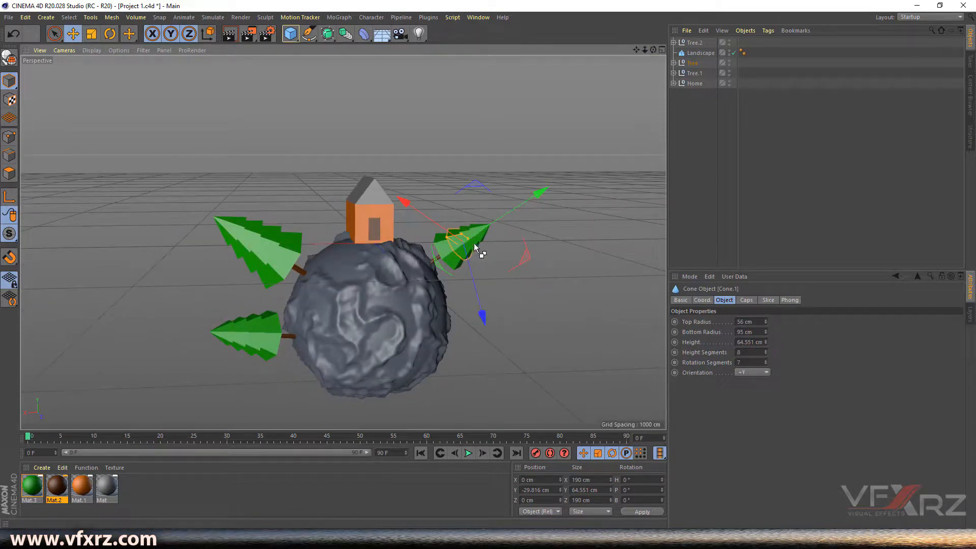
{"action": "left_click_drag", "start_coordinate": [654, 50], "coordinate": [600, 33]}
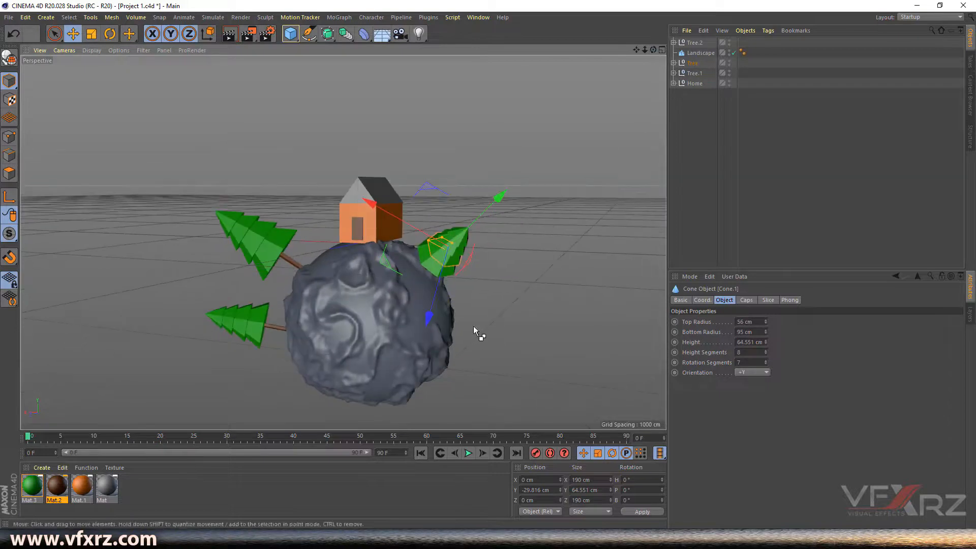
{"action": "left_click_drag", "start_coordinate": [438, 313], "coordinate": [430, 358]}
{"action": "key", "text": "ctrl+z"}
- Copy the right-hand Tree downward as Tree.3, enlarge it and move it lower
{"action": "left_click", "coordinate": [692, 63]}
{"action": "left_click_drag", "start_coordinate": [428, 315], "coordinate": [420, 354]}
{"action": "left_click_drag", "start_coordinate": [653, 49], "coordinate": [642, 65]}
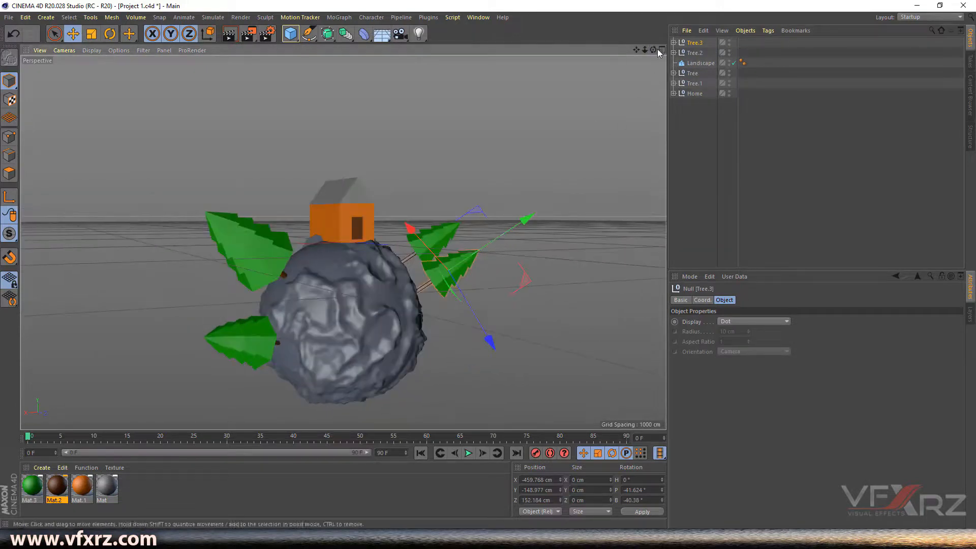
{"action": "left_click", "coordinate": [94, 34]}
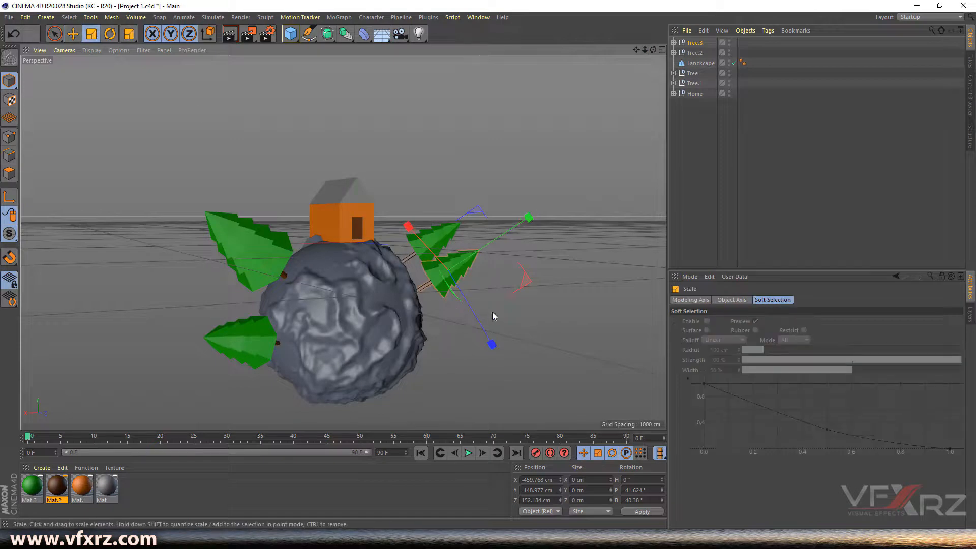
{"action": "left_click_drag", "start_coordinate": [425, 289], "coordinate": [521, 257]}
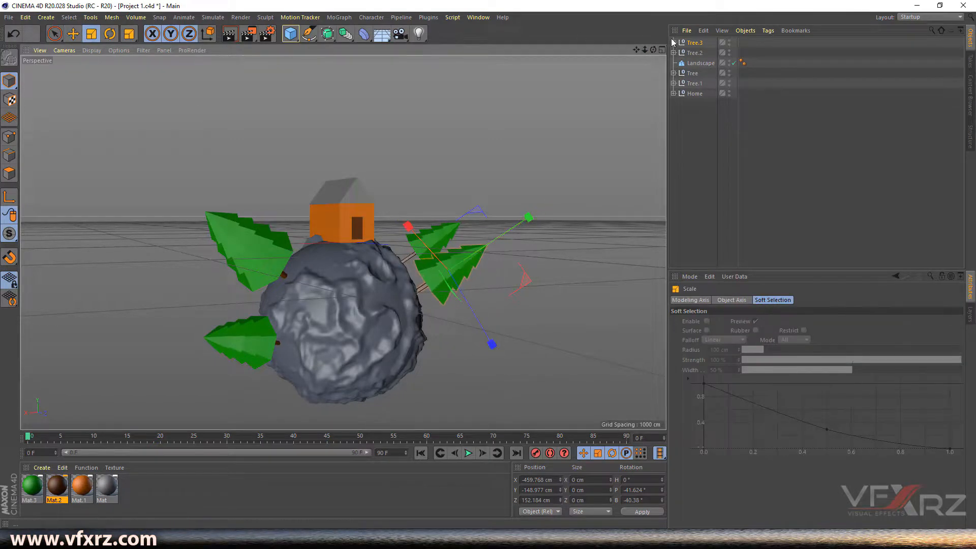
{"action": "left_click_drag", "start_coordinate": [652, 49], "coordinate": [615, 52]}
{"action": "left_click_drag", "start_coordinate": [160, 22], "coordinate": [165, 22]}
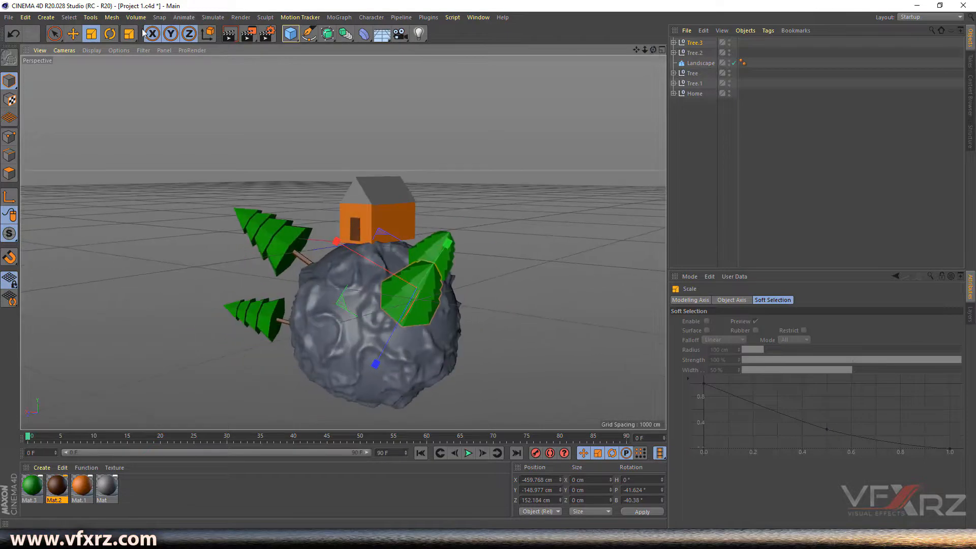
{"action": "left_click", "coordinate": [74, 35]}
{"action": "left_click_drag", "start_coordinate": [367, 264], "coordinate": [409, 386]}
- Angle Tree.3 to P -49.978°, B -50.902° at X -339.574, Y -286.774, Z 108.184 cm
{"action": "left_click_drag", "start_coordinate": [653, 50], "coordinate": [448, 32]}
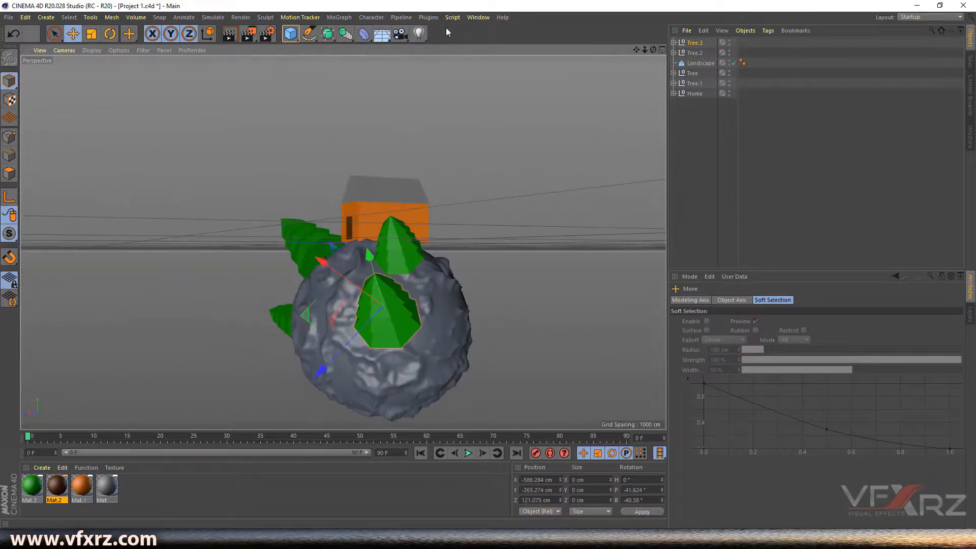
{"action": "left_click", "coordinate": [109, 33]}
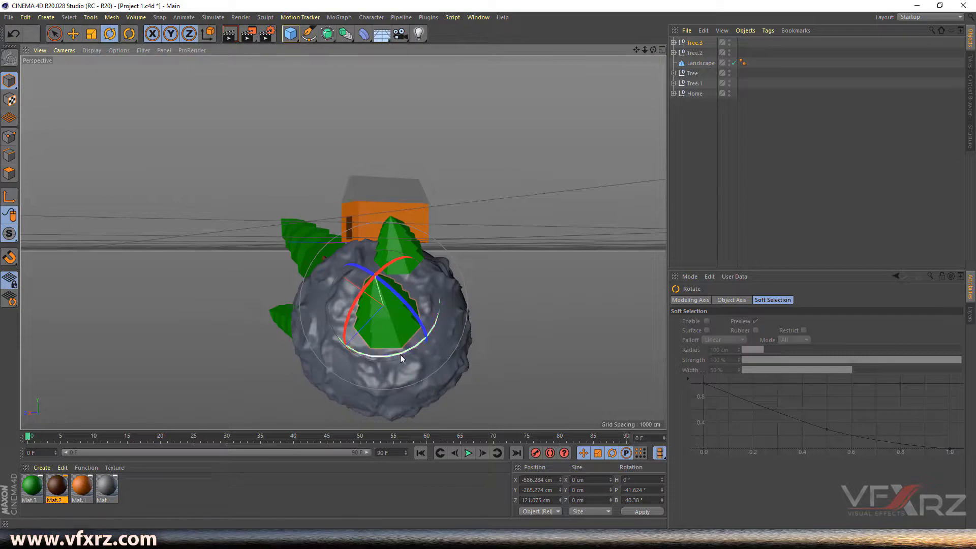
{"action": "left_click_drag", "start_coordinate": [412, 332], "coordinate": [391, 303]}
{"action": "left_click_drag", "start_coordinate": [654, 50], "coordinate": [729, 66]}
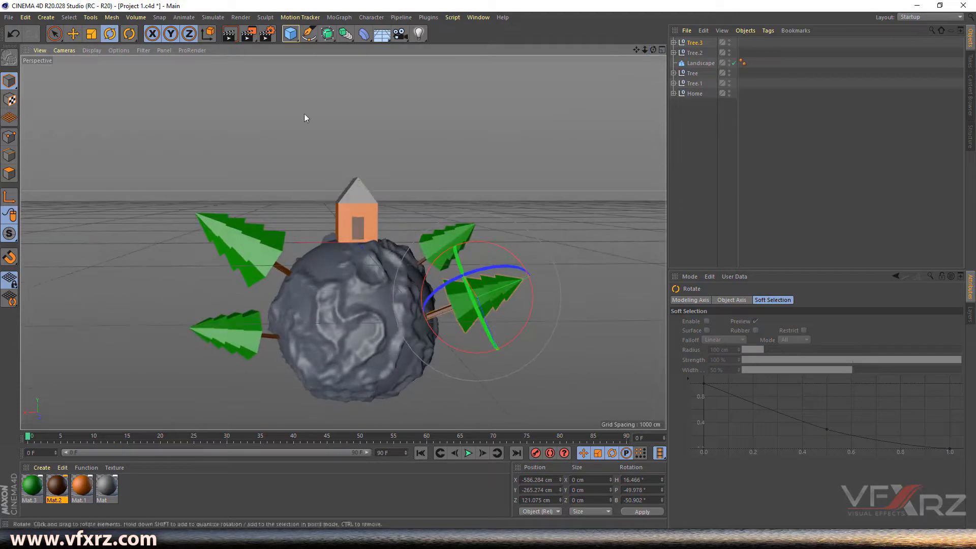
{"action": "left_click", "coordinate": [73, 34]}
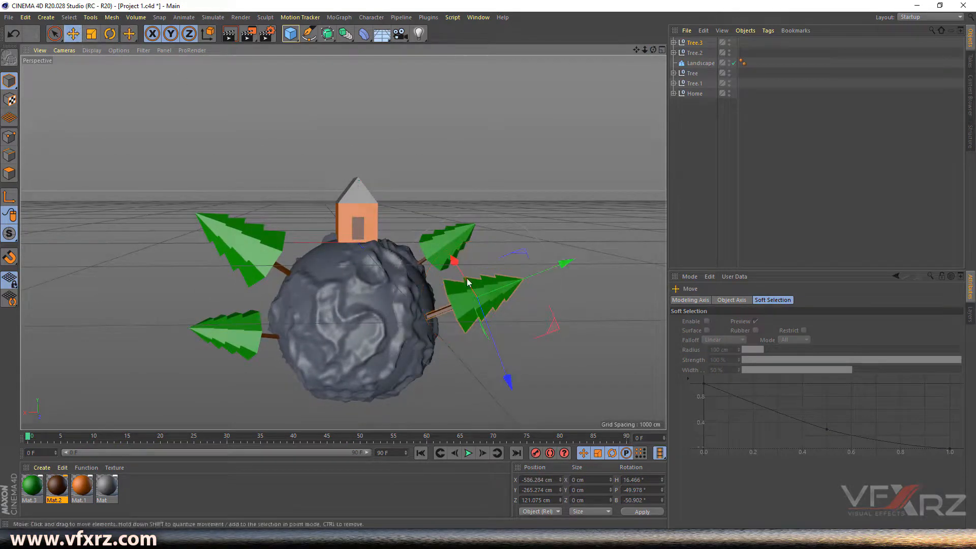
{"action": "left_click_drag", "start_coordinate": [525, 276], "coordinate": [523, 283]}
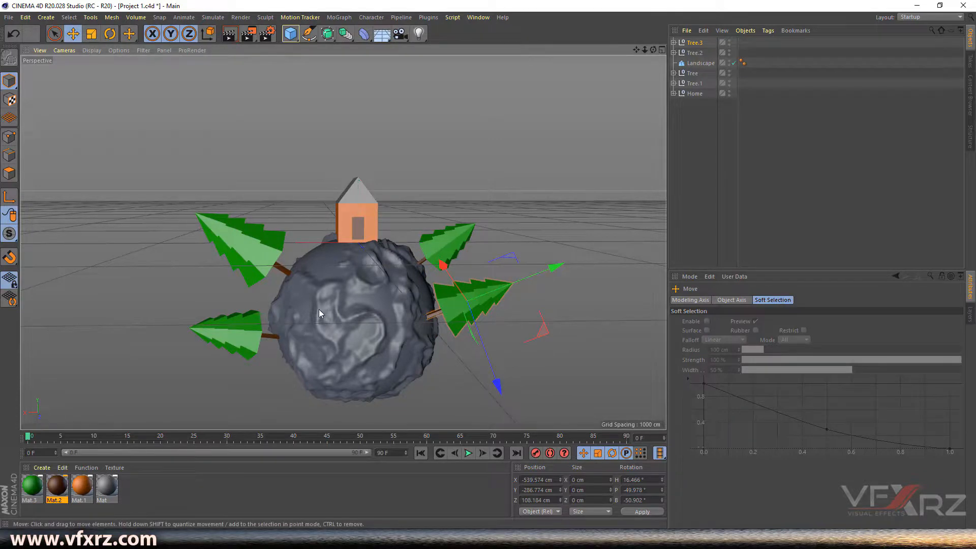
{"action": "left_click", "coordinate": [130, 508]}
- Create Mat.4 in pale orange at about 39% saturation and apply it to the Landscape
{"action": "left_click", "coordinate": [42, 468]}
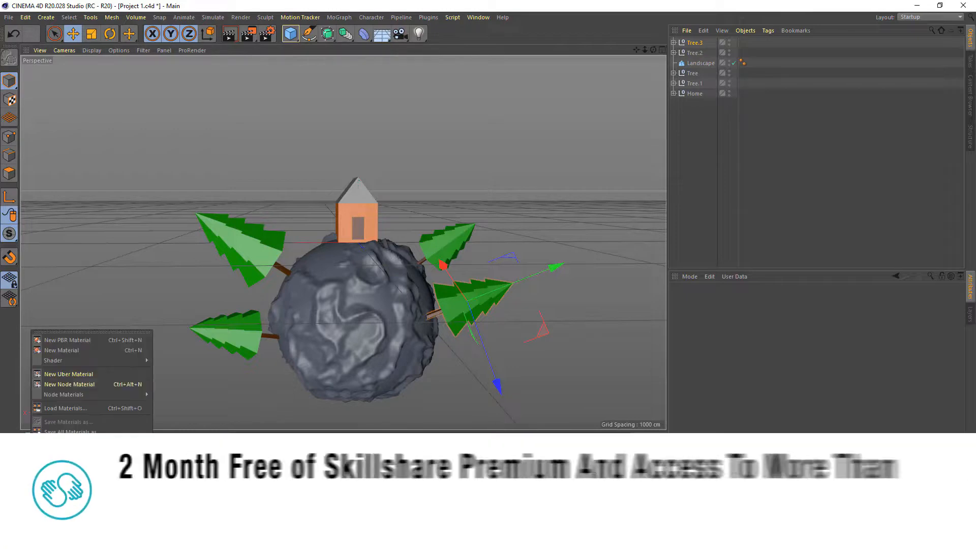
{"action": "left_click", "coordinate": [66, 354]}
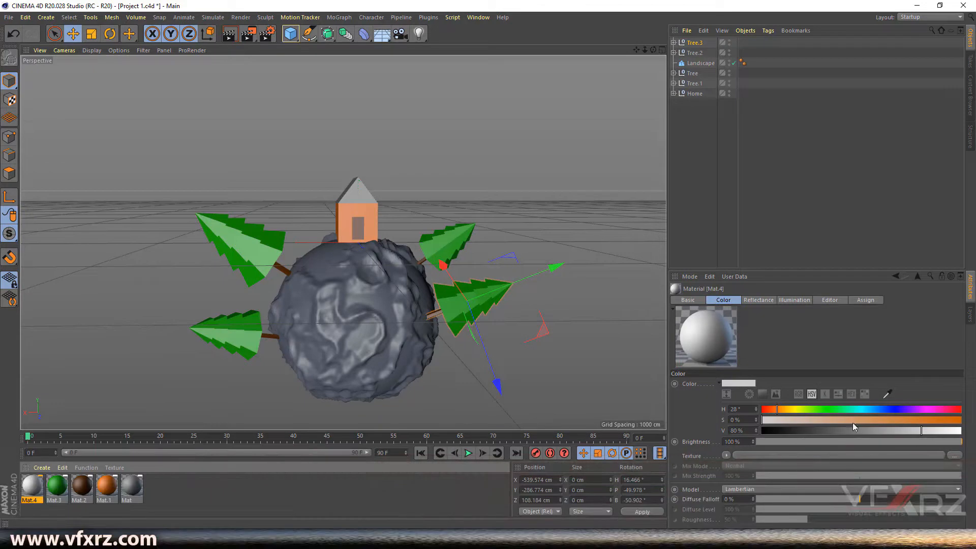
{"action": "left_click", "coordinate": [907, 419]}
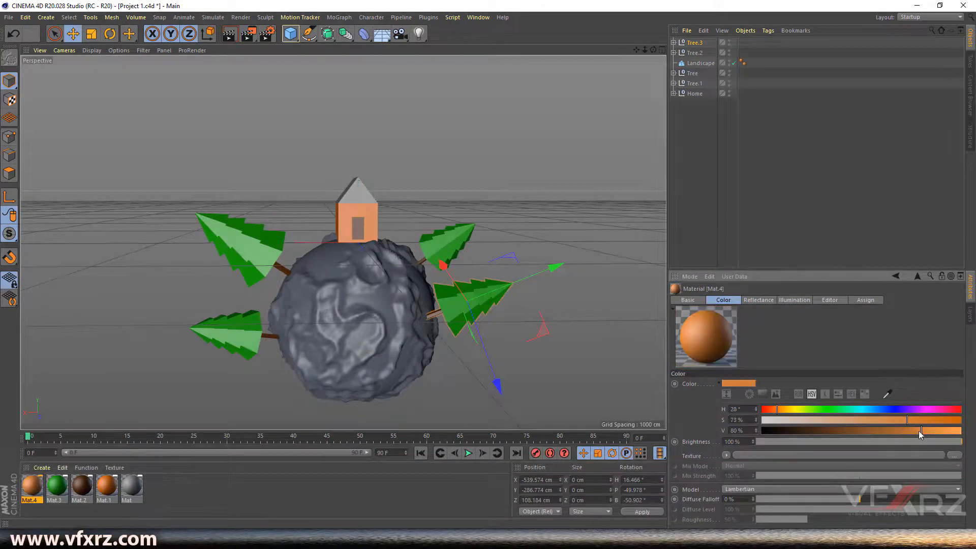
{"action": "left_click", "coordinate": [853, 418]}
{"action": "left_click", "coordinate": [839, 418]}
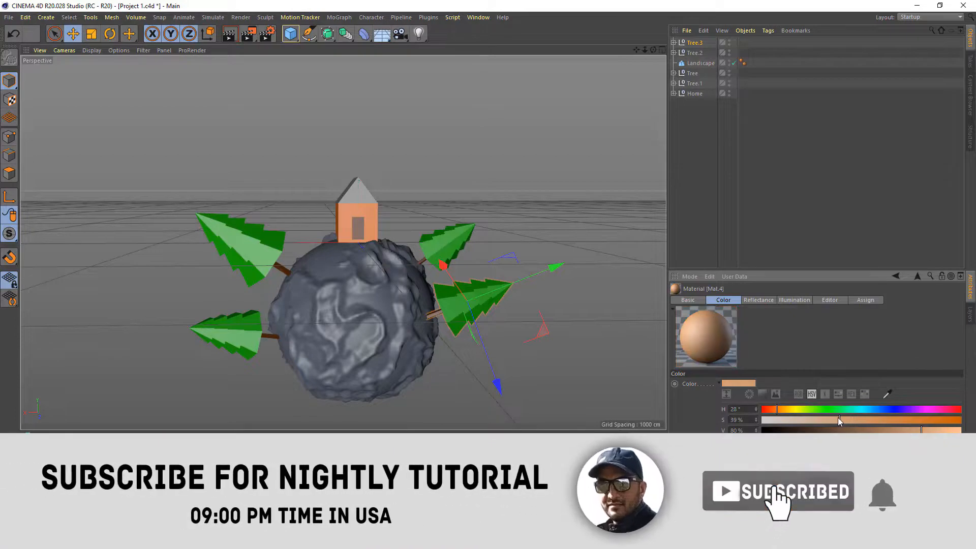
{"action": "left_click_drag", "start_coordinate": [37, 481], "coordinate": [700, 64]}
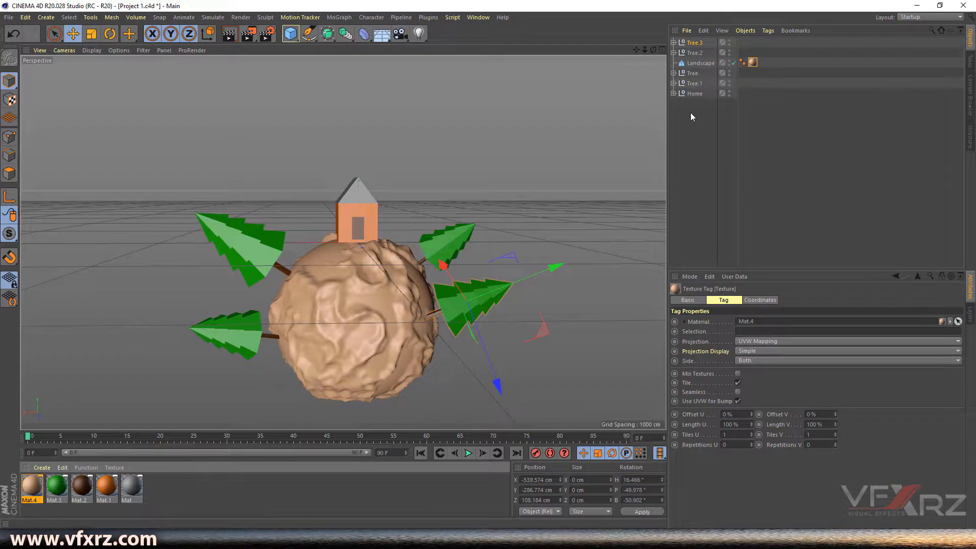
{"action": "left_click_drag", "start_coordinate": [653, 49], "coordinate": [605, 125]}
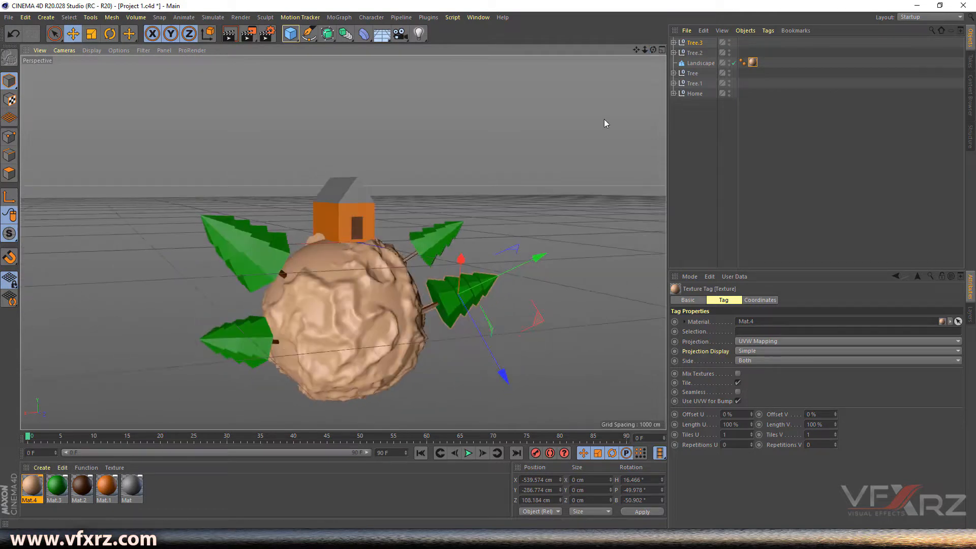
- Group Tree, Tree.1, Tree.2 and Tree.3 into a null named 'Tree'
{"action": "left_click", "coordinate": [697, 44]}
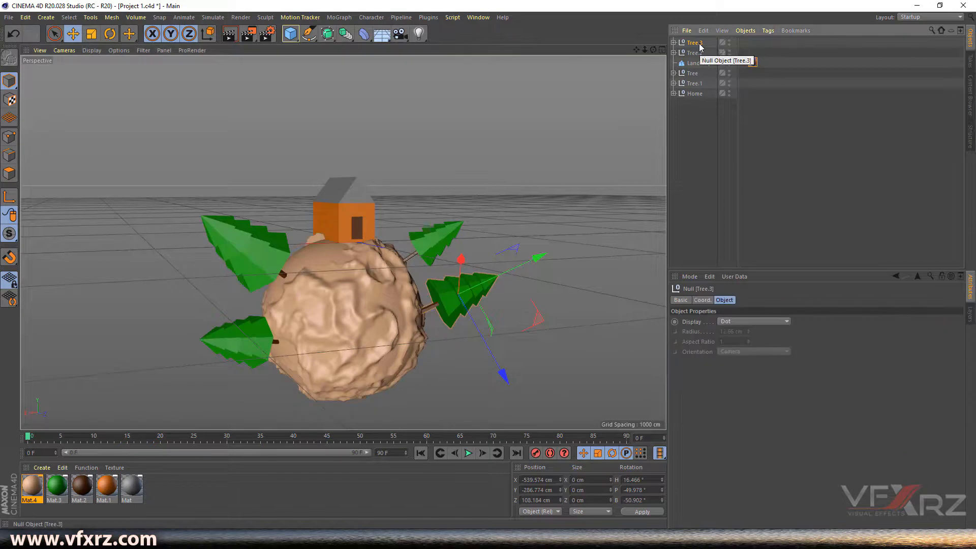
{"action": "left_click", "coordinate": [699, 53], "text": "shift"}
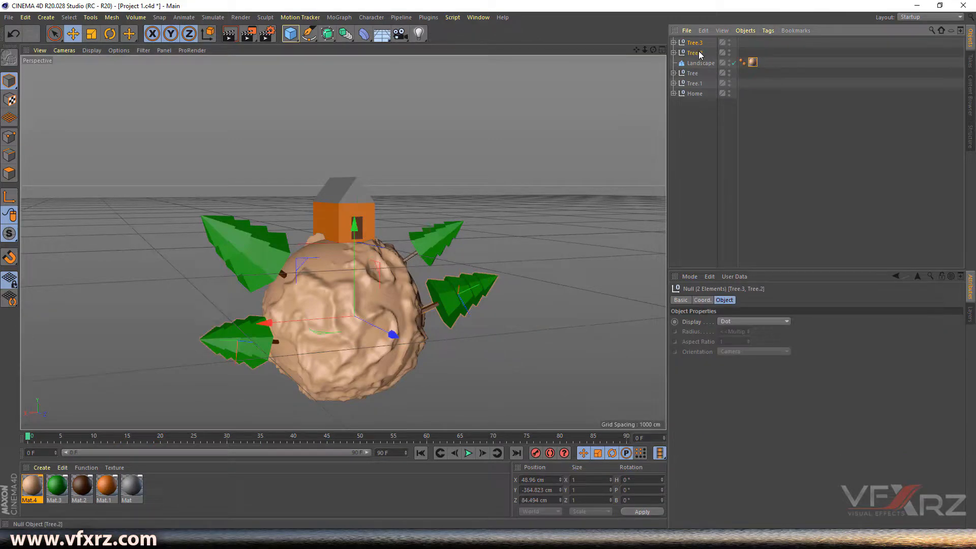
{"action": "left_click", "coordinate": [692, 73], "text": "shift"}
{"action": "left_click", "coordinate": [695, 84], "text": "shift"}
{"action": "left_click", "coordinate": [745, 30]}
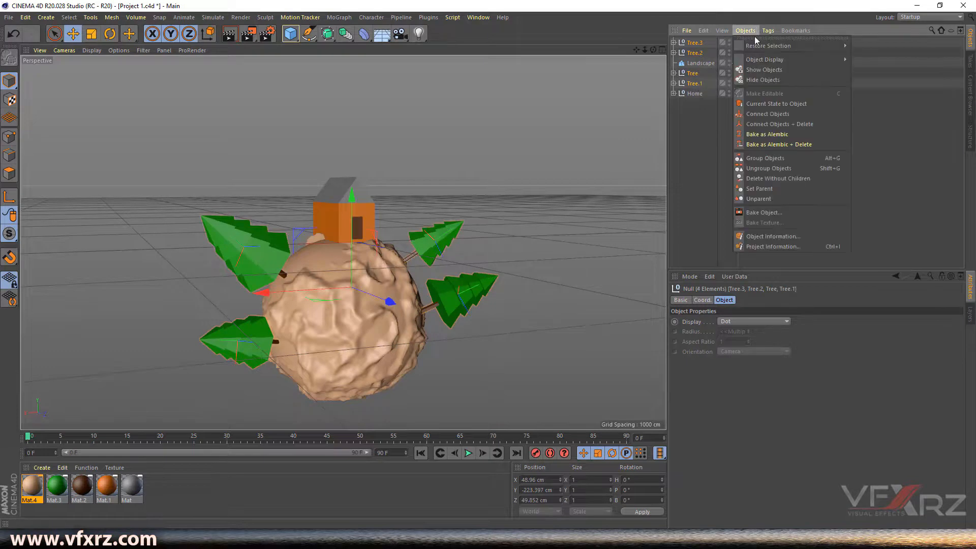
{"action": "left_click", "coordinate": [773, 158]}
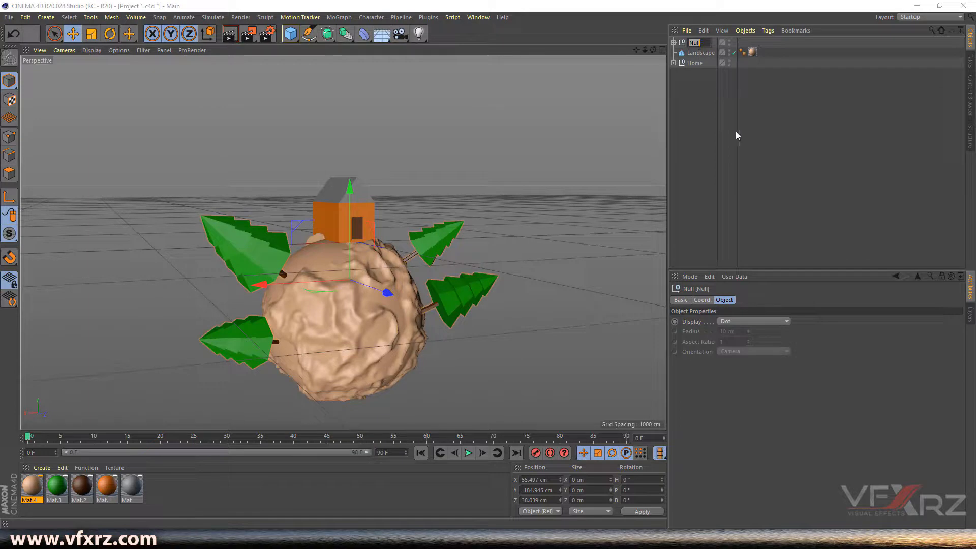
{"action": "type", "text": "Tree"}
{"action": "key", "text": "Return"}
- Check the Tree group's children, reselect it, orbit the scene and show the open project files
{"action": "left_click", "coordinate": [673, 43]}
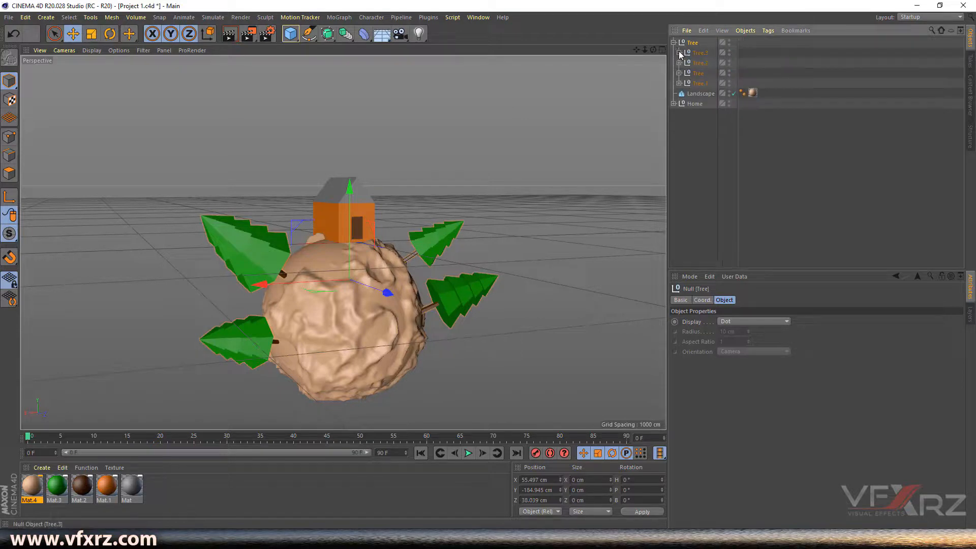
{"action": "left_click", "coordinate": [679, 62]}
{"action": "left_click", "coordinate": [685, 73]}
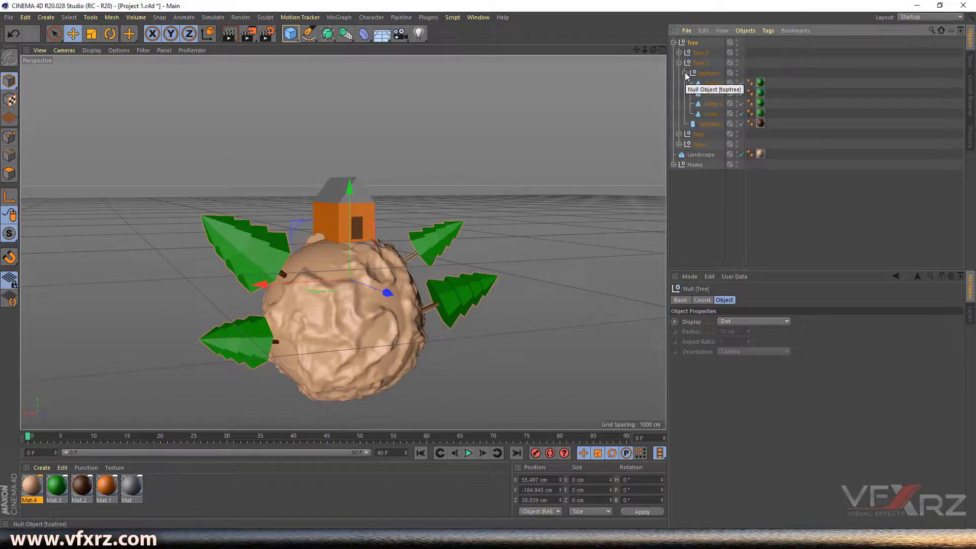
{"action": "left_click", "coordinate": [685, 72]}
{"action": "left_click", "coordinate": [679, 60]}
{"action": "left_click", "coordinate": [679, 62]}
{"action": "left_click", "coordinate": [673, 42]}
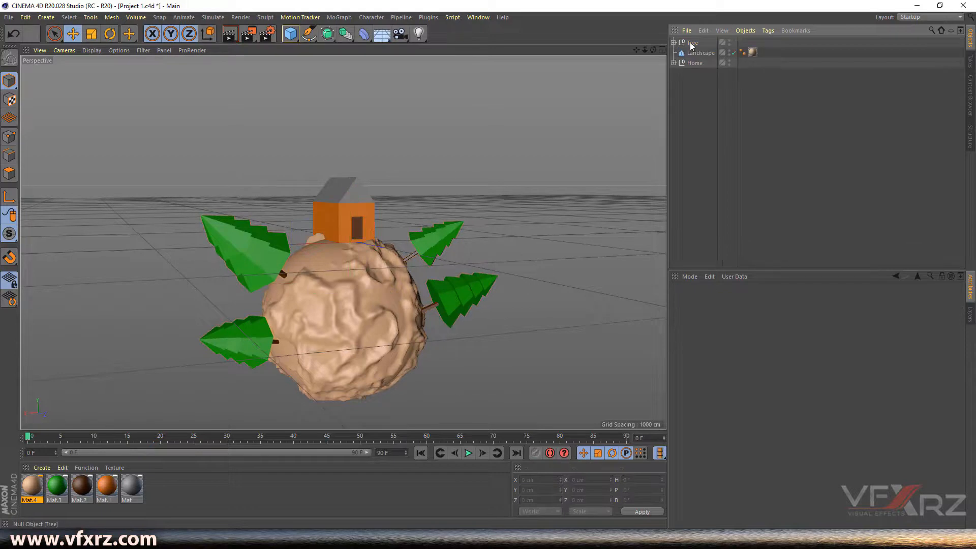
{"action": "left_click", "coordinate": [691, 43]}
{"action": "left_click_drag", "start_coordinate": [653, 50], "coordinate": [653, 61]}
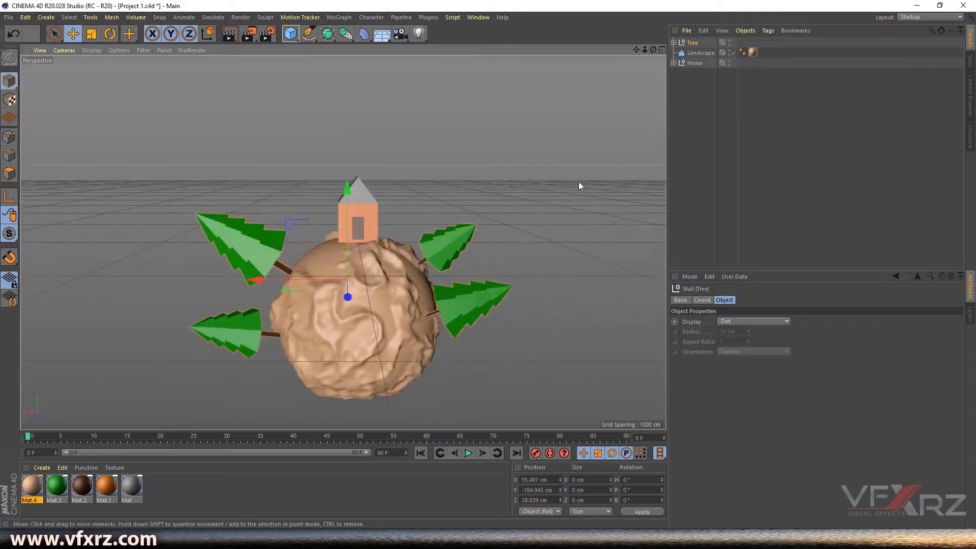
{"action": "left_click_drag", "start_coordinate": [653, 49], "coordinate": [633, 50]}
{"action": "left_click", "coordinate": [478, 17]}
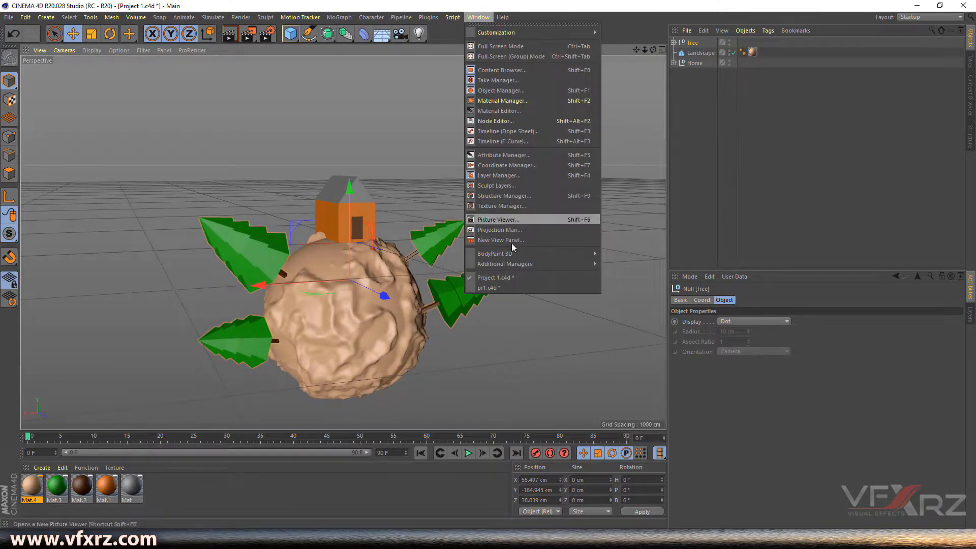
{"action": "left_click", "coordinate": [489, 287]}
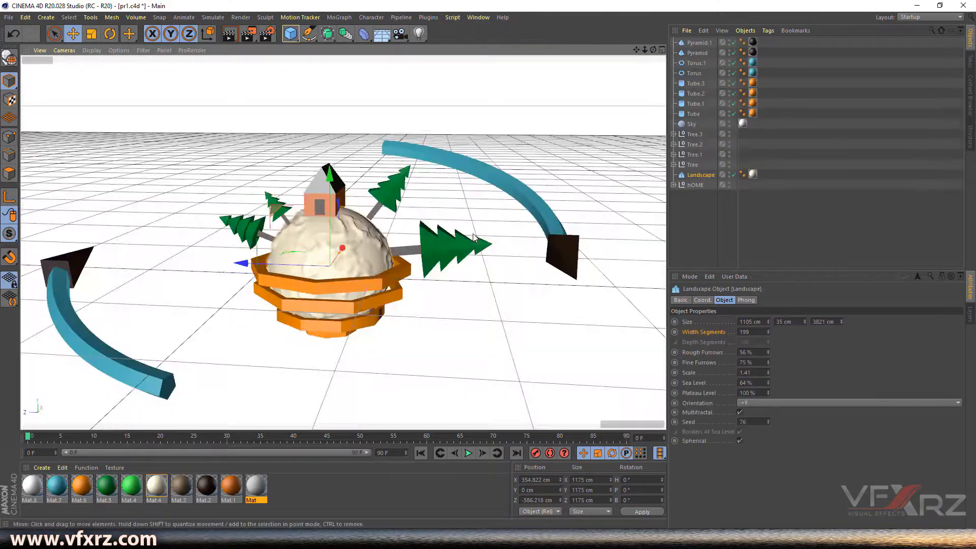
{"action": "left_click_drag", "start_coordinate": [653, 49], "coordinate": [646, 39]}
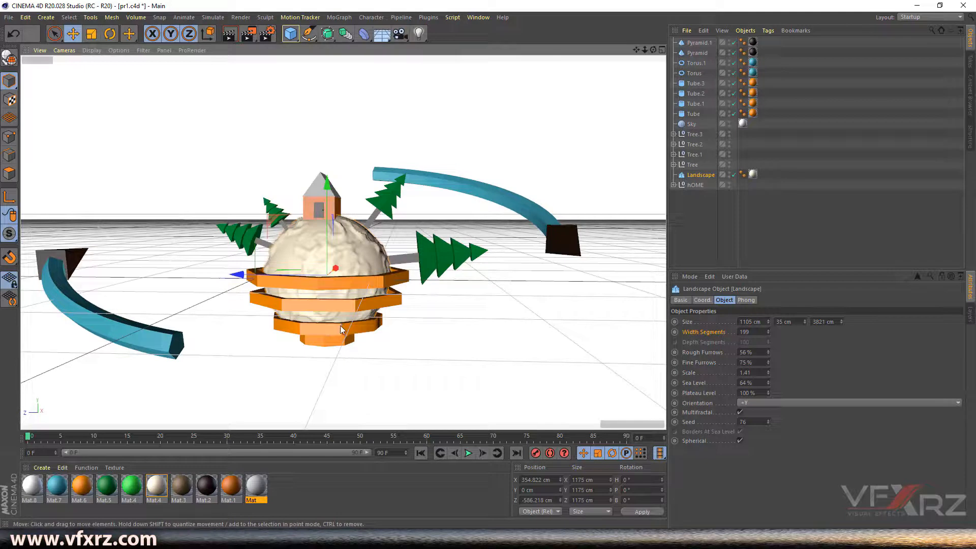
{"action": "left_click", "coordinate": [474, 19]}
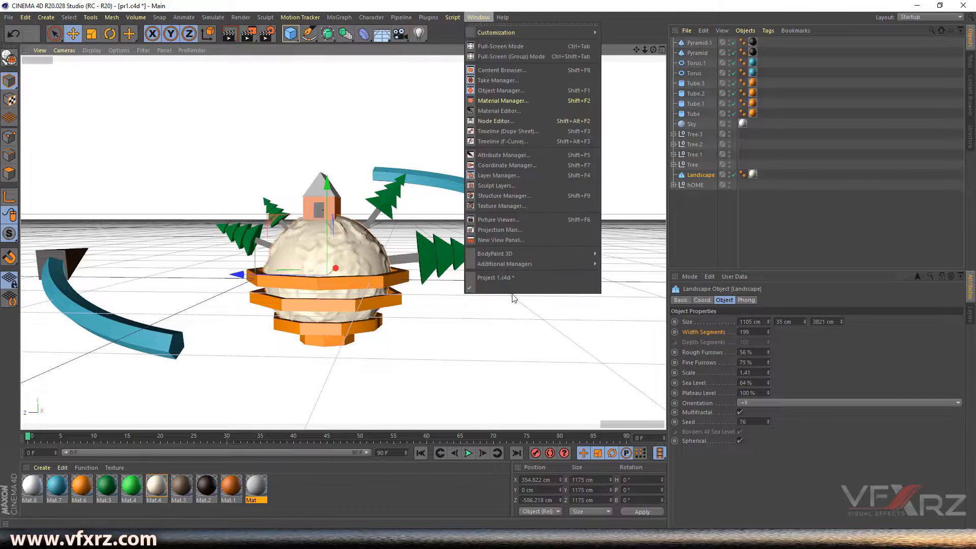
{"action": "left_click", "coordinate": [499, 280]}
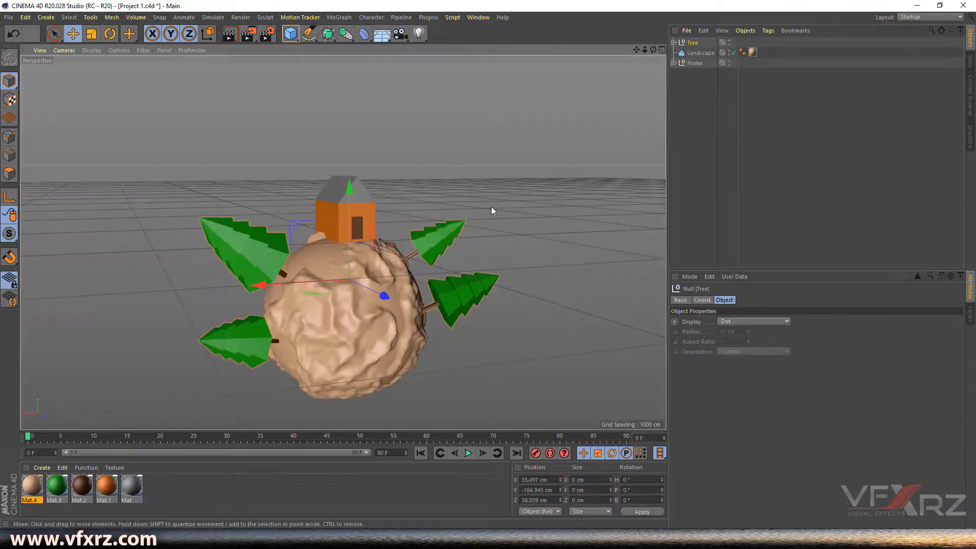
- Add a Torus below the house, widen its ring radius to 621 cm and nudge it on X
{"action": "mouse_move", "coordinate": [636, 50]}
{"action": "left_mouse_down"}
{"action": "mouse_move", "coordinate": [633, 21]}
{"action": "mouse_move", "coordinate": [656, 43]}
{"action": "mouse_move", "coordinate": [645, 49]}
{"action": "left_mouse_up"}
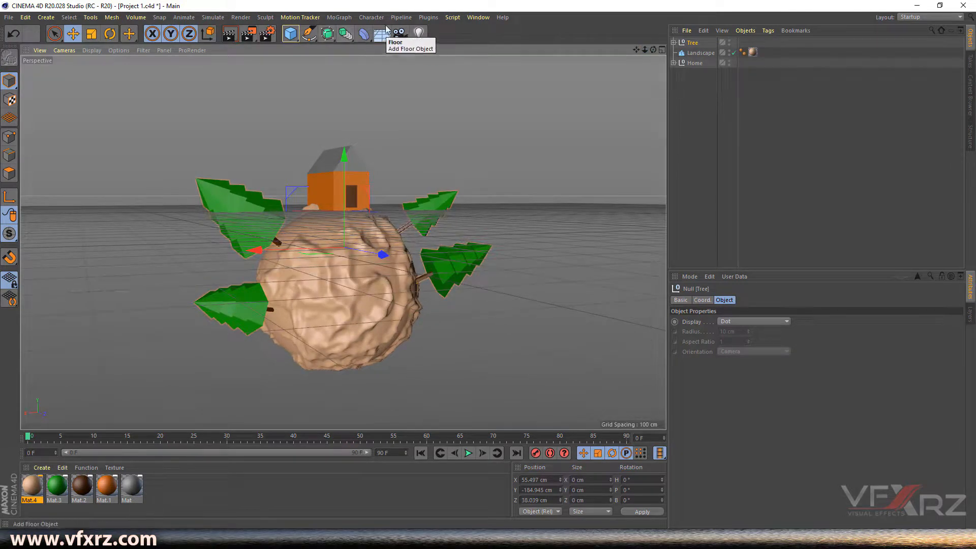
{"action": "left_click", "coordinate": [291, 34]}
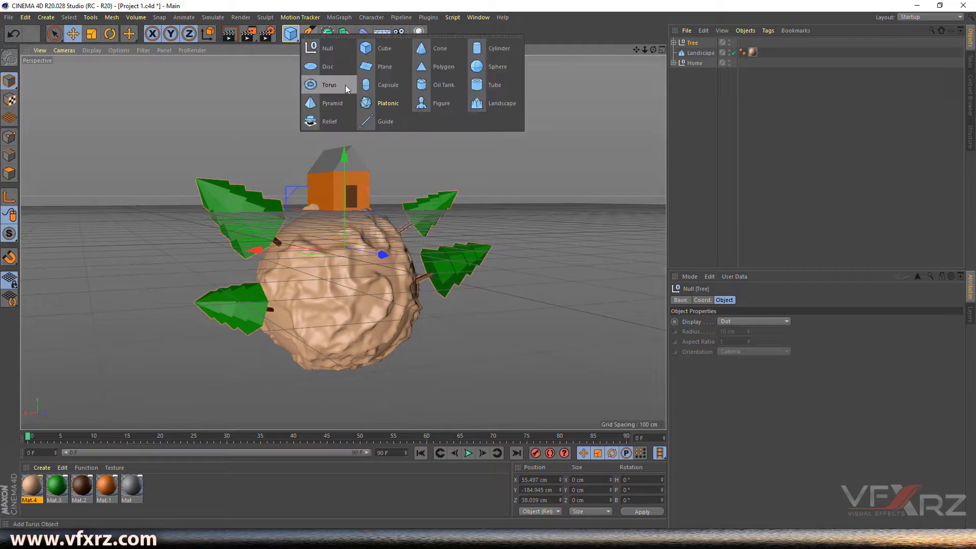
{"action": "left_click", "coordinate": [329, 85]}
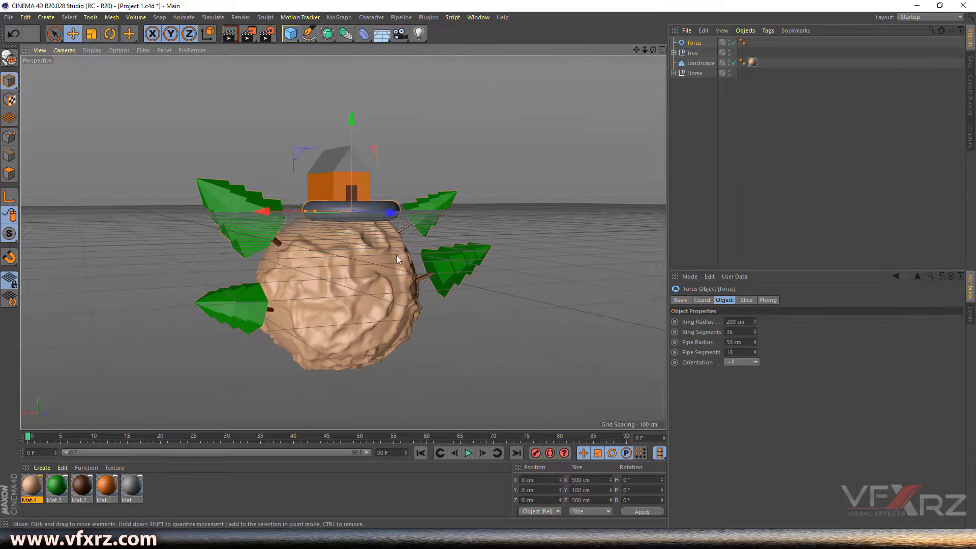
{"action": "left_click_drag", "start_coordinate": [353, 122], "coordinate": [331, 186]}
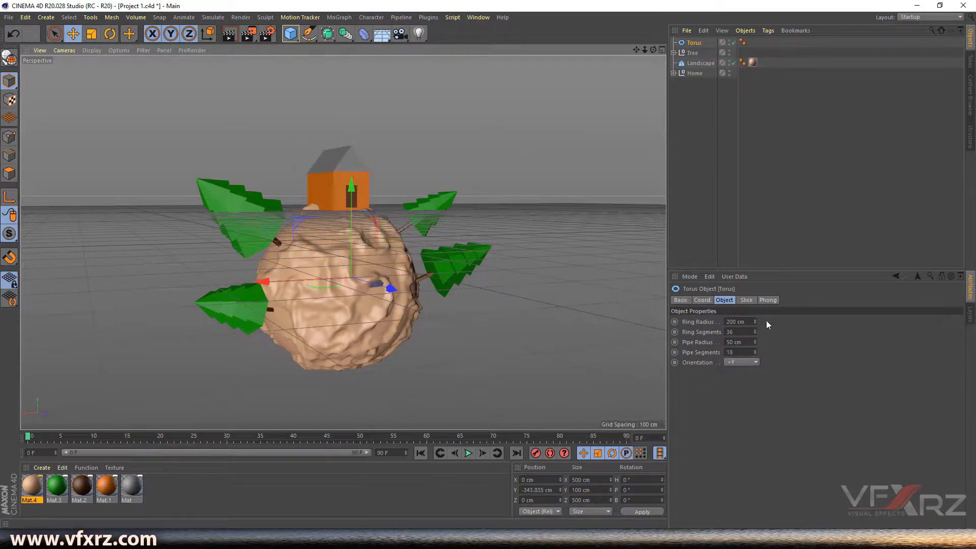
{"action": "left_click_drag", "start_coordinate": [754, 319], "coordinate": [829, 318]}
{"action": "left_click_drag", "start_coordinate": [654, 49], "coordinate": [654, 83]}
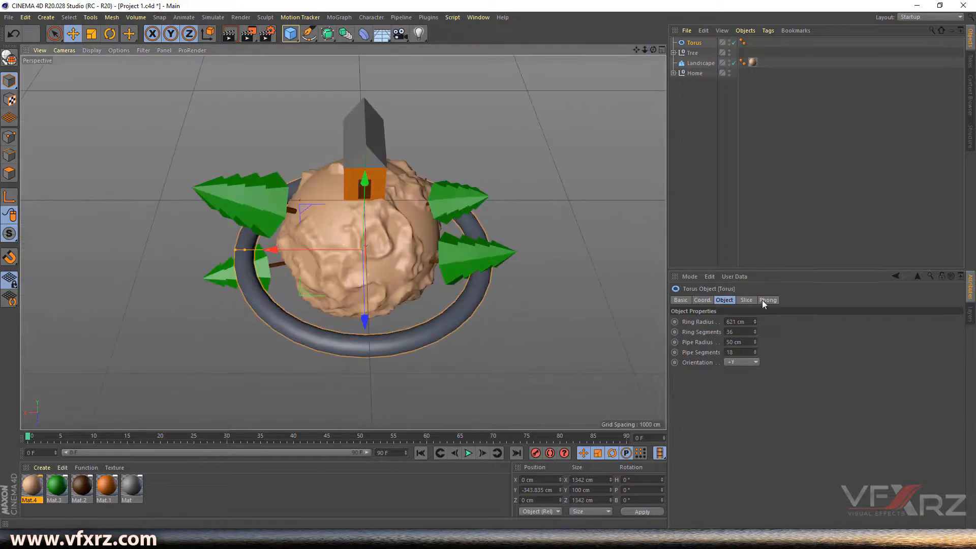
{"action": "left_click_drag", "start_coordinate": [317, 251], "coordinate": [312, 249]}
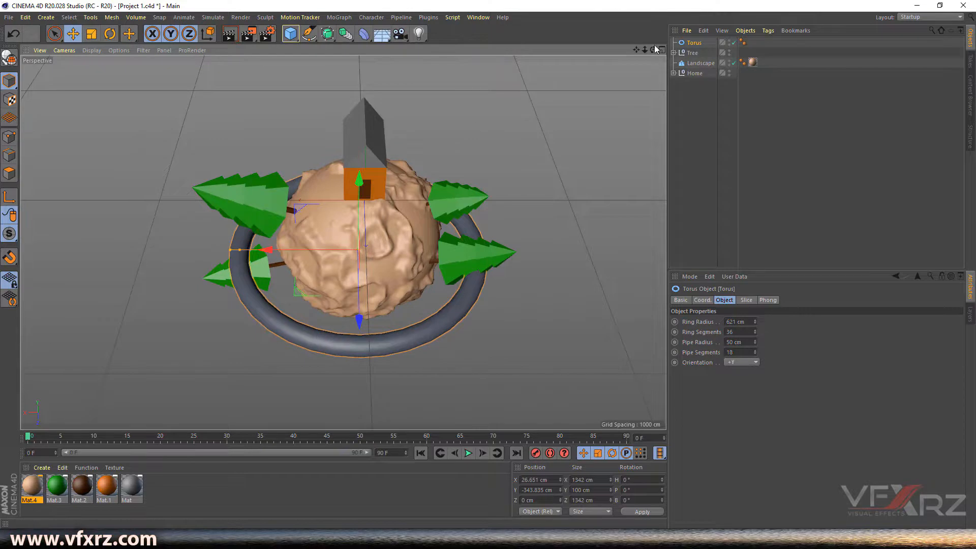
{"action": "left_click_drag", "start_coordinate": [653, 49], "coordinate": [653, 16]}
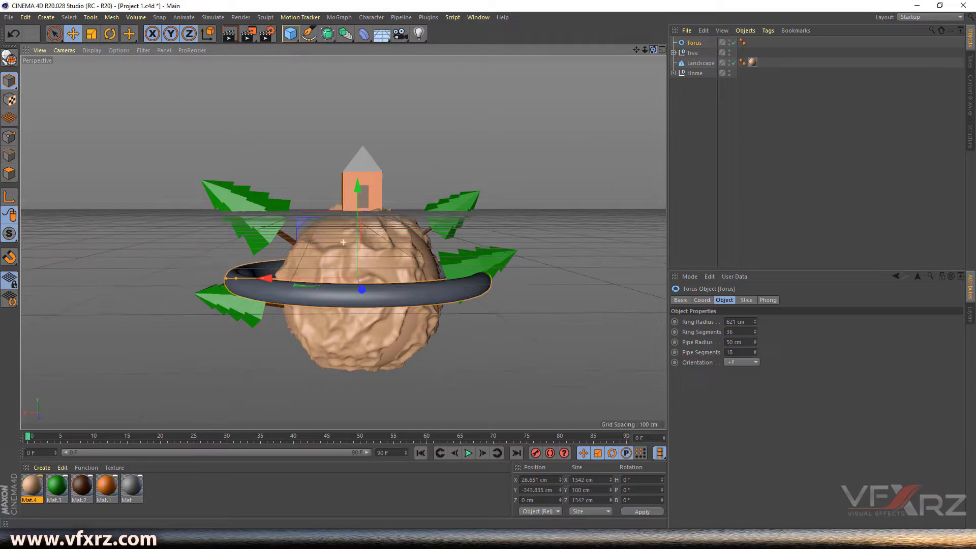
- Select the Tree group and undo an accidental upward move
{"action": "left_click", "coordinate": [695, 53]}
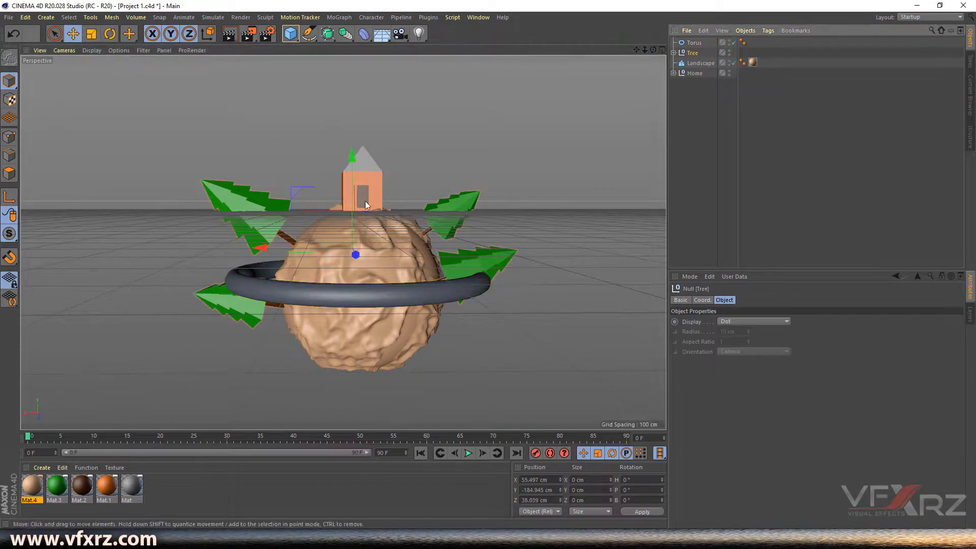
{"action": "left_click_drag", "start_coordinate": [355, 200], "coordinate": [349, 139]}
{"action": "key", "text": "ctrl+z"}
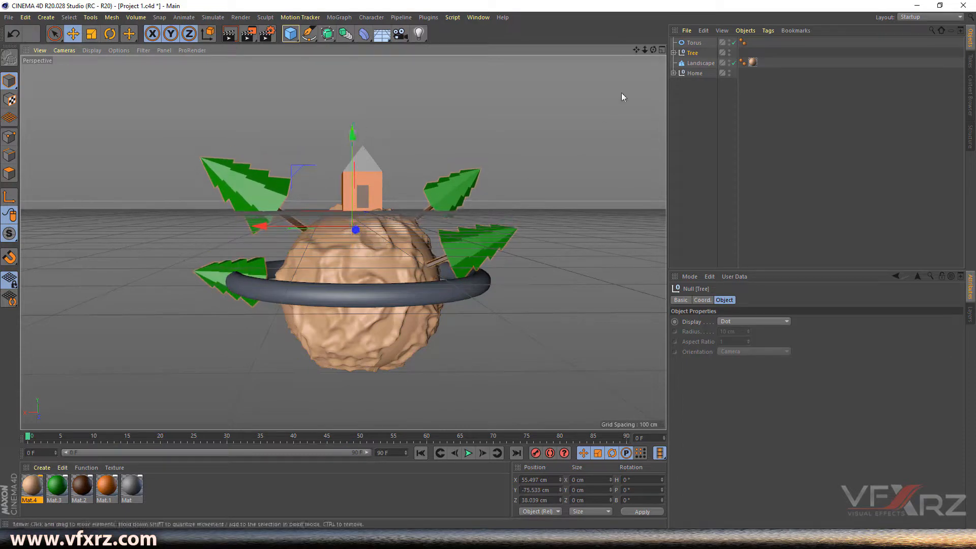
- Expand the Tree group and move Tree.2 and Tree.1 up away from the torus ring
{"action": "left_click", "coordinate": [674, 52]}
{"action": "left_click", "coordinate": [697, 93]}
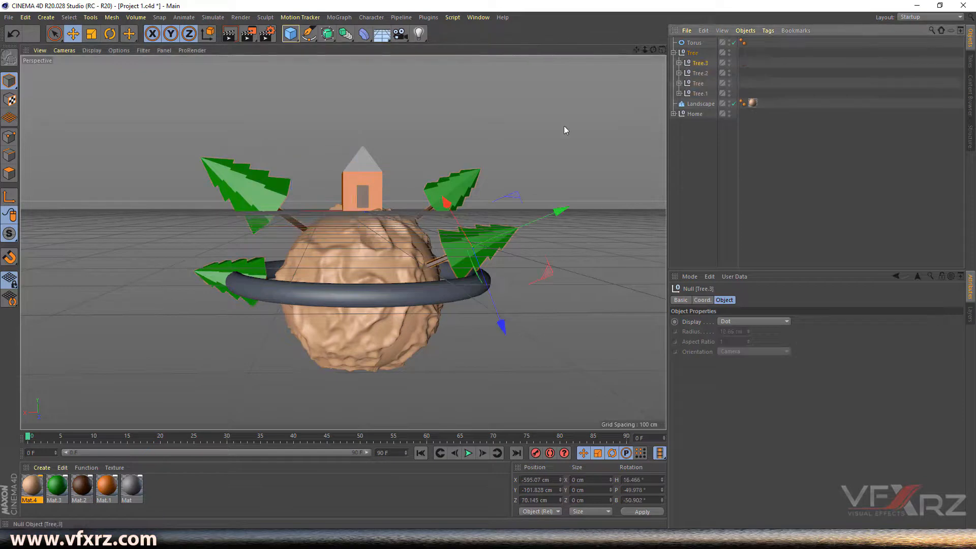
{"action": "left_click", "coordinate": [214, 278]}
{"action": "left_click", "coordinate": [703, 74]}
{"action": "left_click_drag", "start_coordinate": [228, 351], "coordinate": [235, 319]}
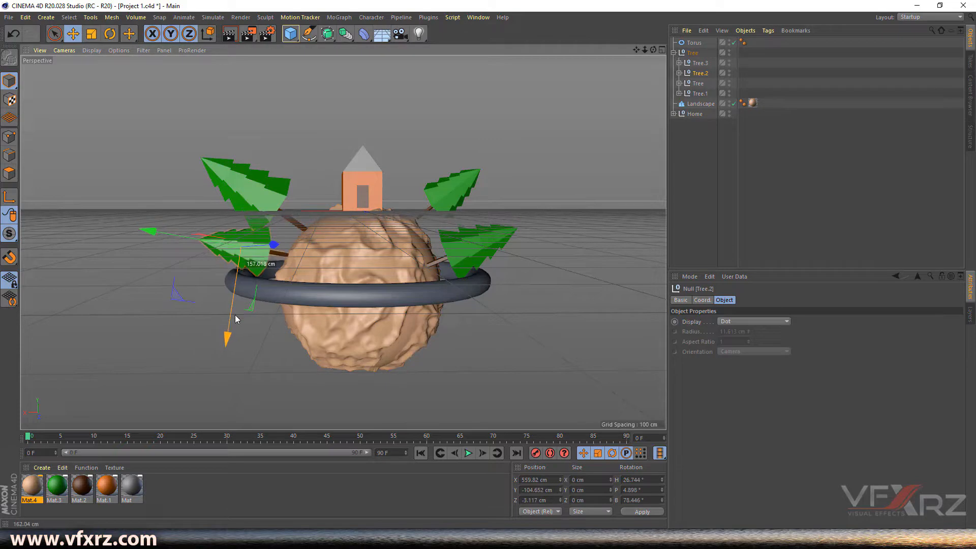
{"action": "left_click", "coordinate": [262, 202]}
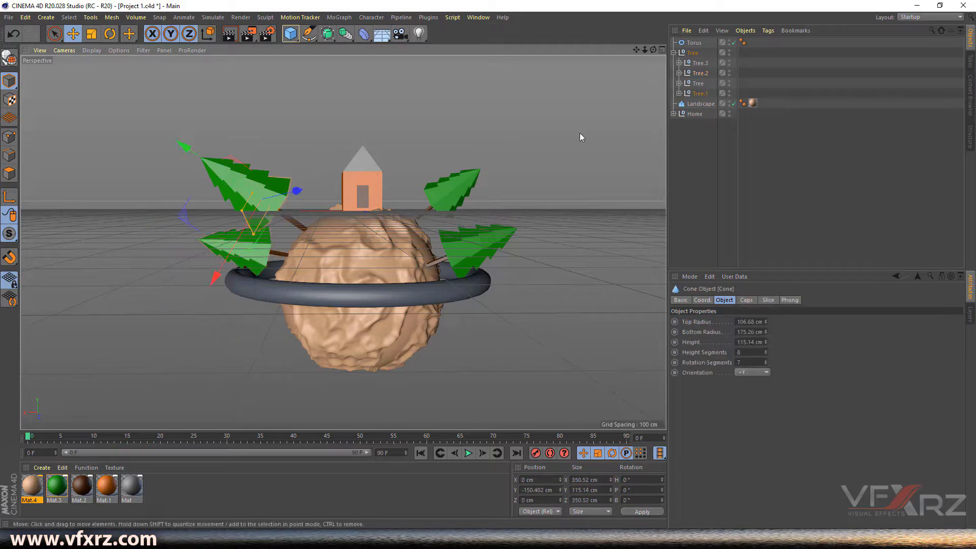
{"action": "left_click", "coordinate": [700, 93]}
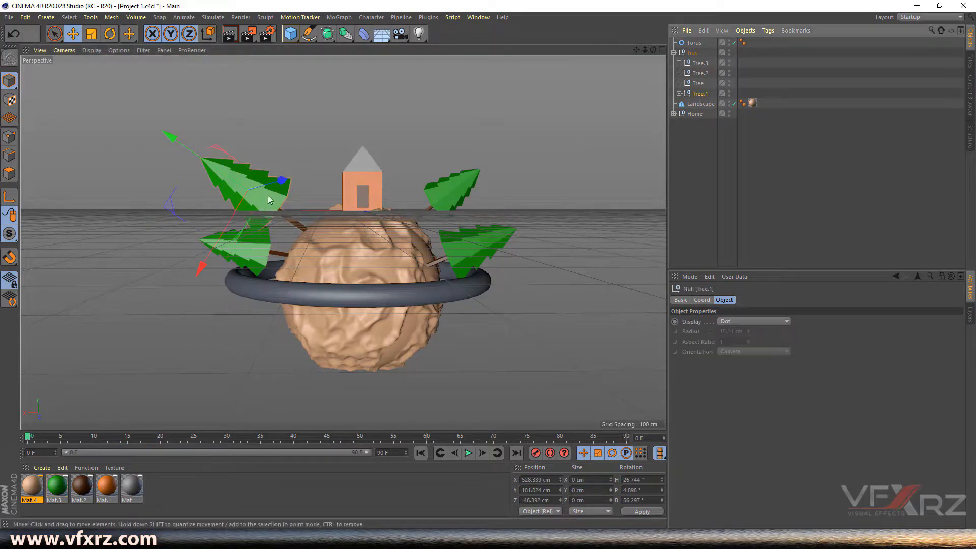
{"action": "left_click_drag", "start_coordinate": [279, 180], "coordinate": [296, 178]}
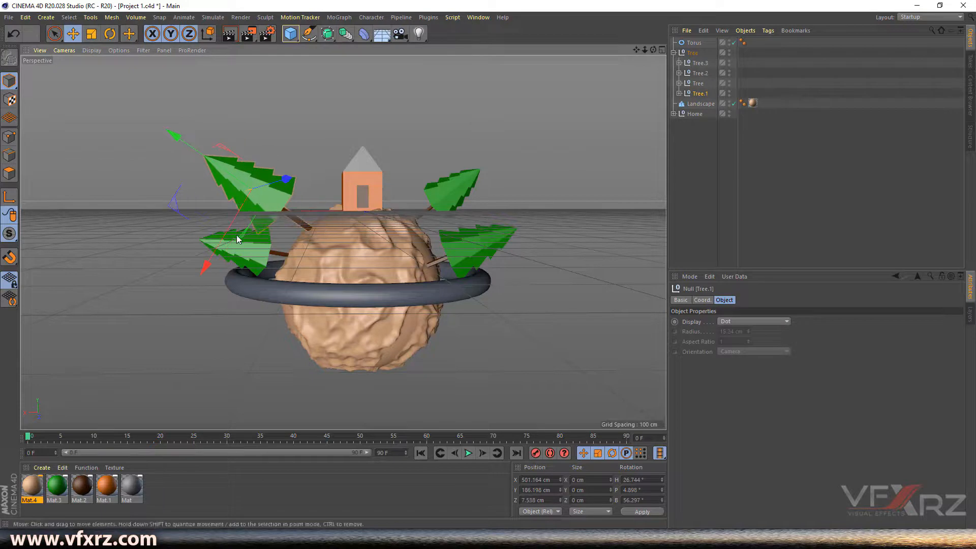
{"action": "left_click_drag", "start_coordinate": [225, 237], "coordinate": [214, 140]}
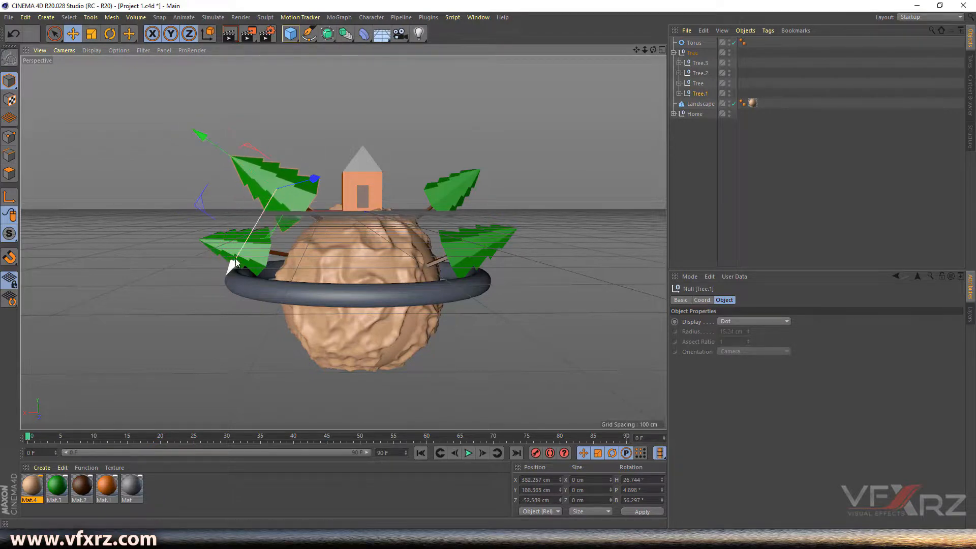
- Place Tree.2 at about X 332.258, Y -91.137, Z 47.704 cm above the ring
{"action": "left_click", "coordinate": [221, 243]}
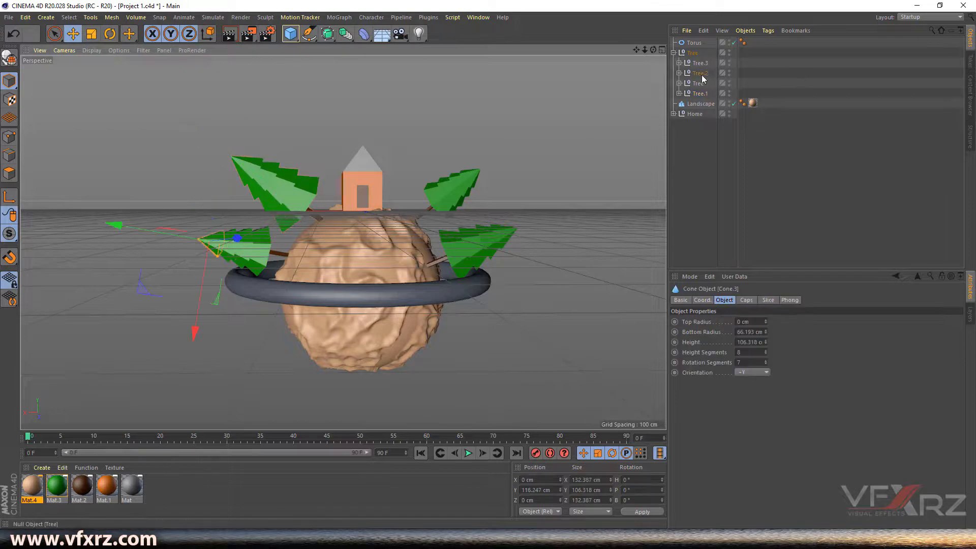
{"action": "left_click", "coordinate": [700, 73]}
{"action": "left_click_drag", "start_coordinate": [279, 243], "coordinate": [280, 236]}
{"action": "left_click_drag", "start_coordinate": [231, 327], "coordinate": [231, 330]}
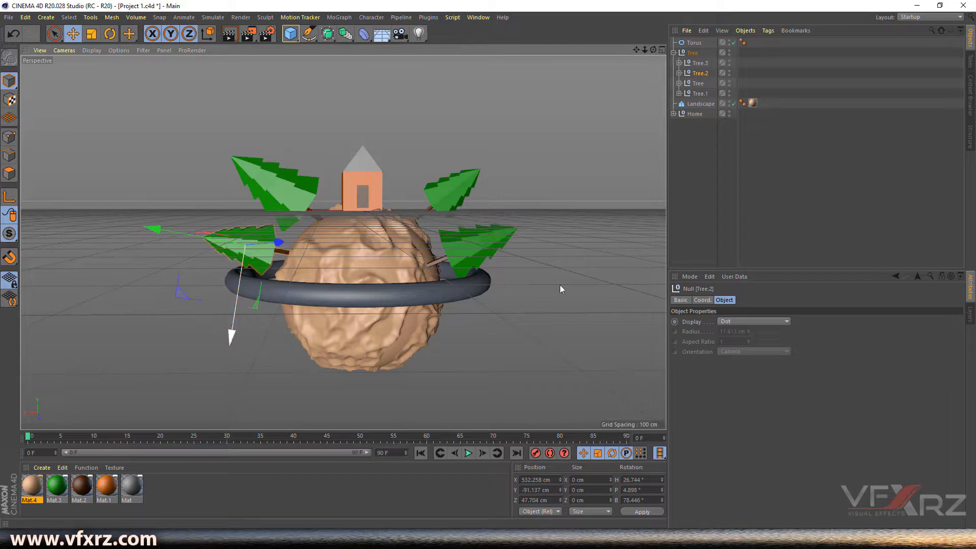
{"action": "left_click", "coordinate": [463, 288]}
{"action": "mouse_move", "coordinate": [654, 50]}
{"action": "left_mouse_down"}
{"action": "mouse_move", "coordinate": [653, 66]}
{"action": "mouse_move", "coordinate": [659, 50]}
{"action": "left_mouse_up"}
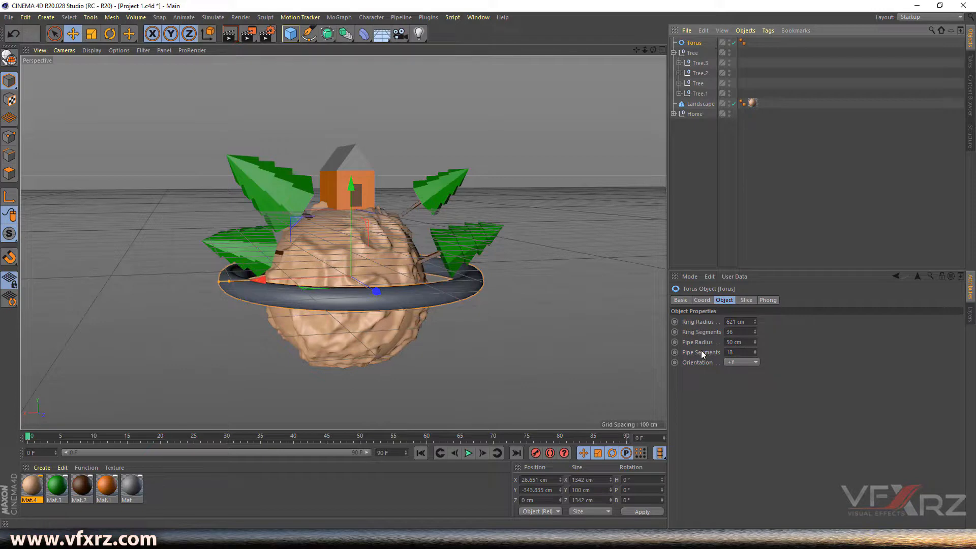
- Cut the torus's pipe and ring segments for a faceted look and shift the ring along Z in the top view
{"action": "mouse_move", "coordinate": [754, 353]}
{"action": "left_mouse_down"}
{"action": "mouse_move", "coordinate": [755, 363]}
{"action": "mouse_move", "coordinate": [754, 353]}
{"action": "left_mouse_up"}
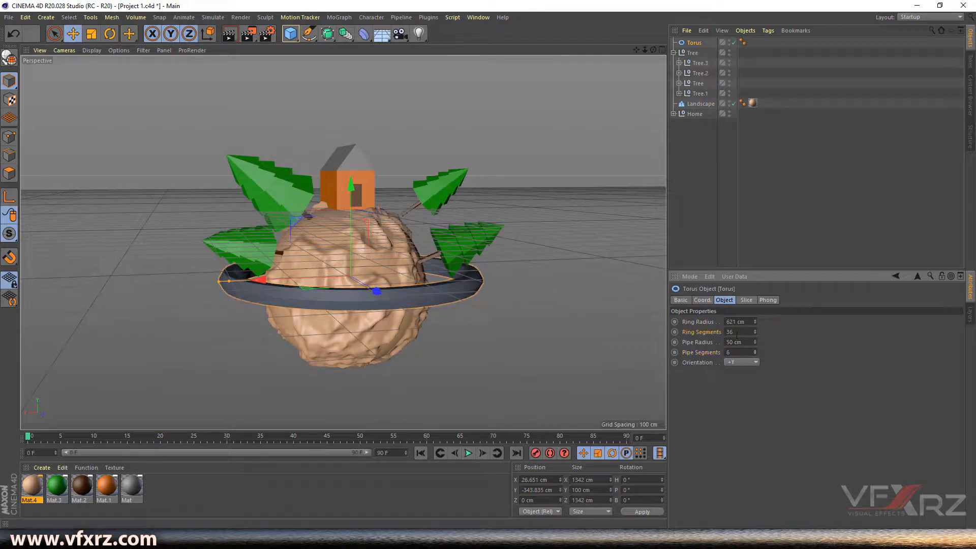
{"action": "mouse_move", "coordinate": [754, 332]}
{"action": "left_mouse_down"}
{"action": "mouse_move", "coordinate": [754, 348]}
{"action": "mouse_move", "coordinate": [755, 331]}
{"action": "left_mouse_up"}
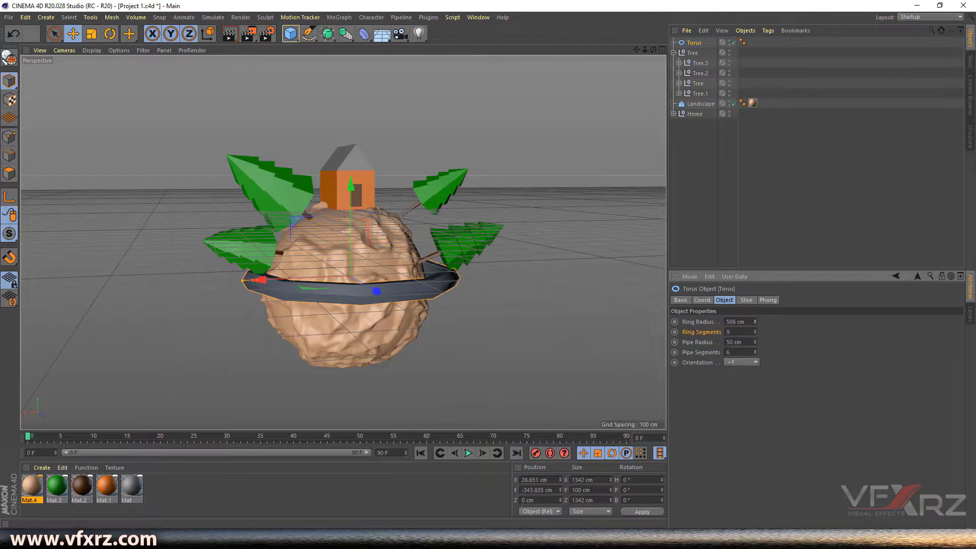
{"action": "left_click_drag", "start_coordinate": [653, 50], "coordinate": [541, 117]}
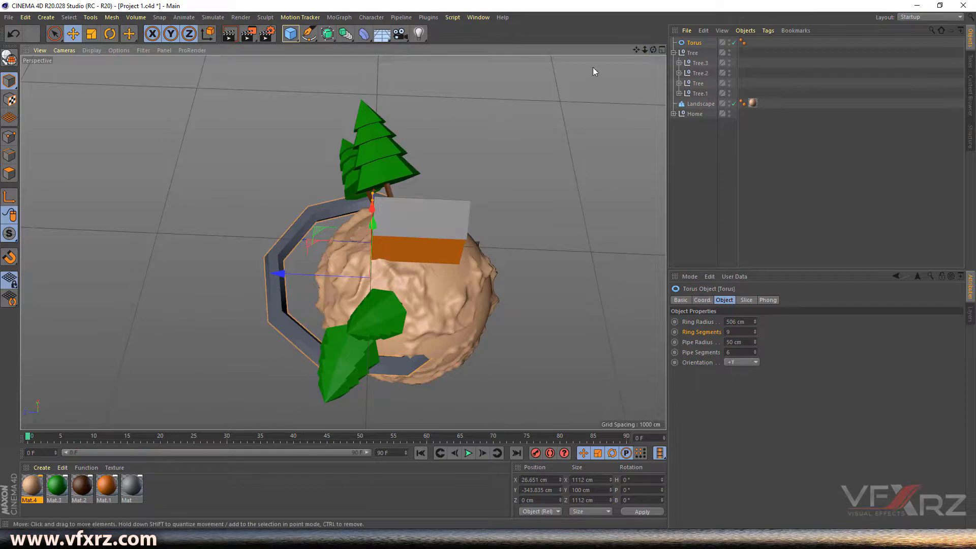
{"action": "left_click", "coordinate": [662, 49]}
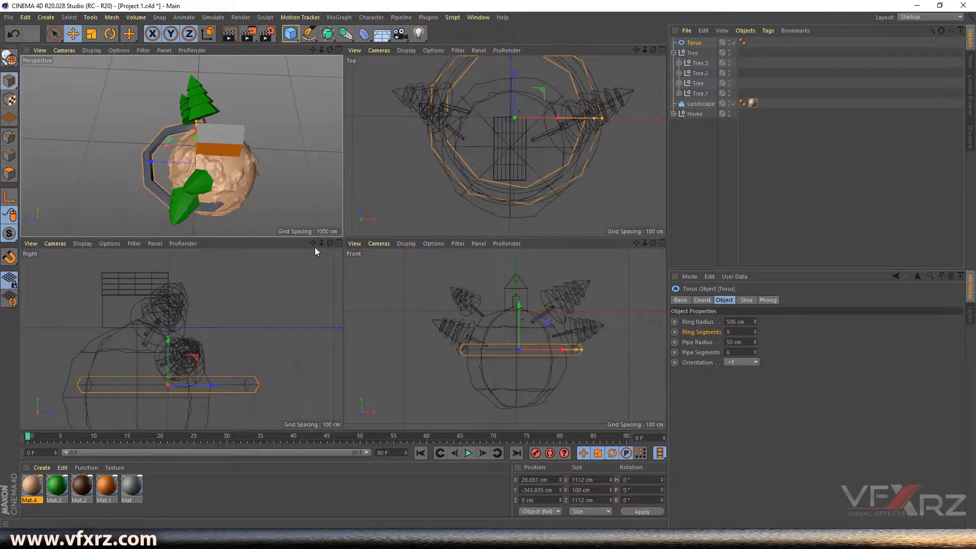
{"action": "left_click_drag", "start_coordinate": [636, 49], "coordinate": [505, 145]}
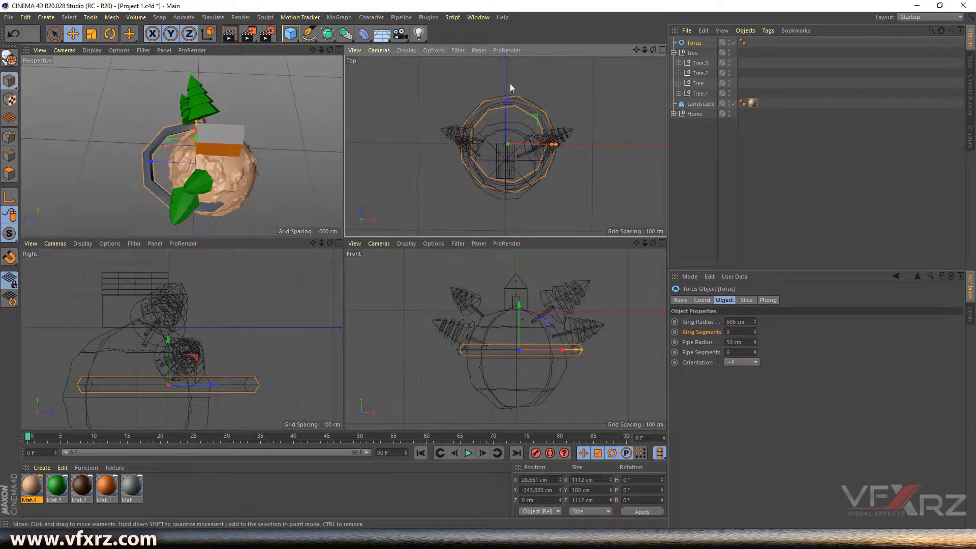
{"action": "left_click_drag", "start_coordinate": [510, 100], "coordinate": [511, 123]}
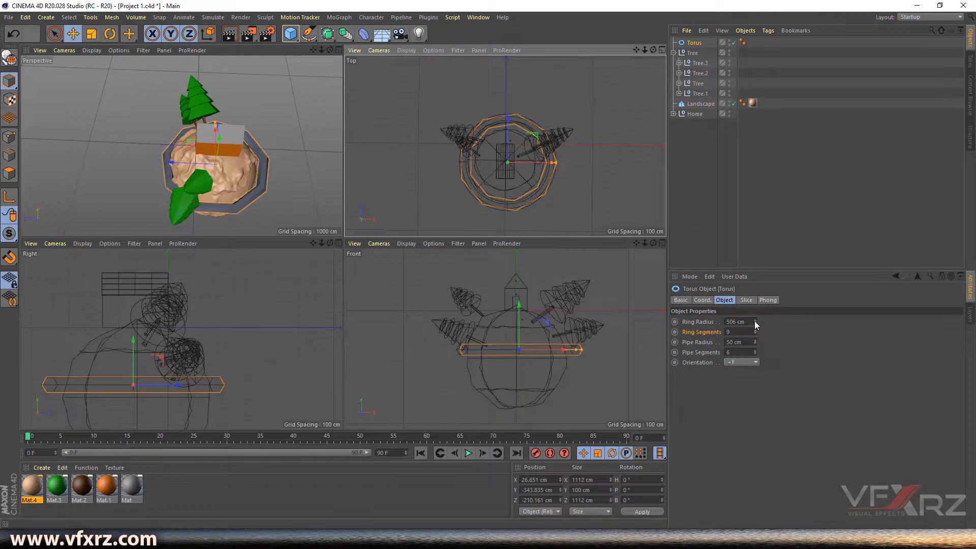
- Set the torus to a 522 cm radius with 11 ring segments and 4 pipe segments
{"action": "left_click_drag", "start_coordinate": [755, 324], "coordinate": [763, 324]}
{"action": "left_click_drag", "start_coordinate": [330, 50], "coordinate": [325, 20]}
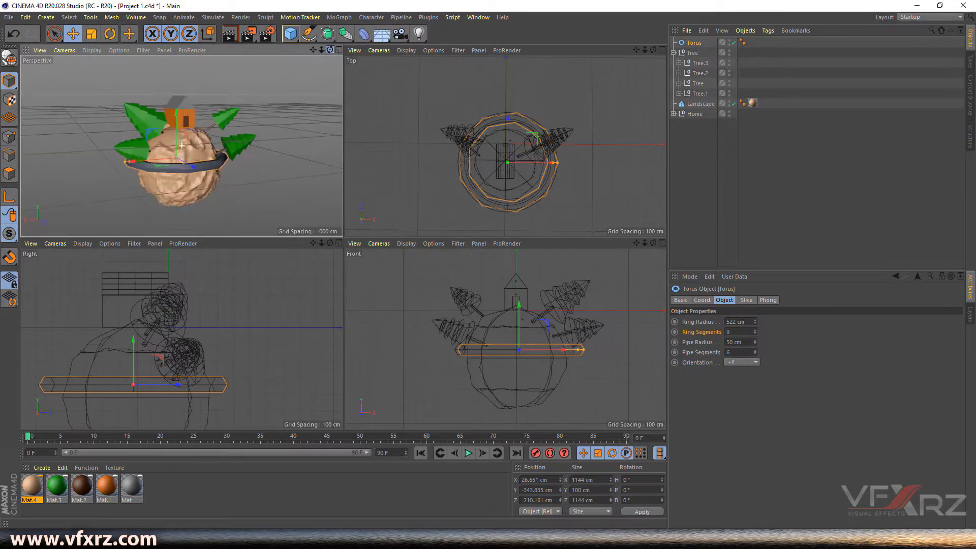
{"action": "left_click", "coordinate": [755, 330]}
{"action": "left_click", "coordinate": [755, 329]}
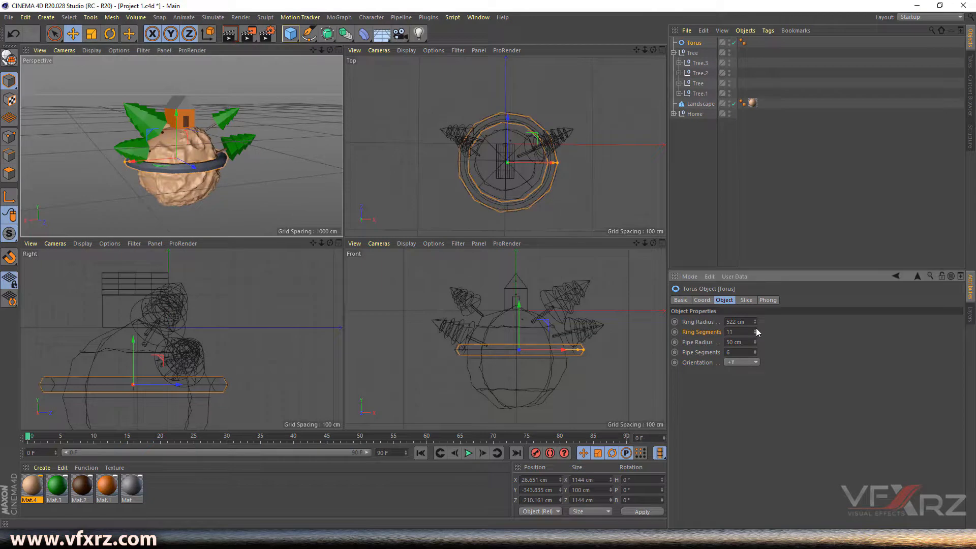
{"action": "left_click", "coordinate": [754, 354]}
{"action": "left_click", "coordinate": [754, 353]}
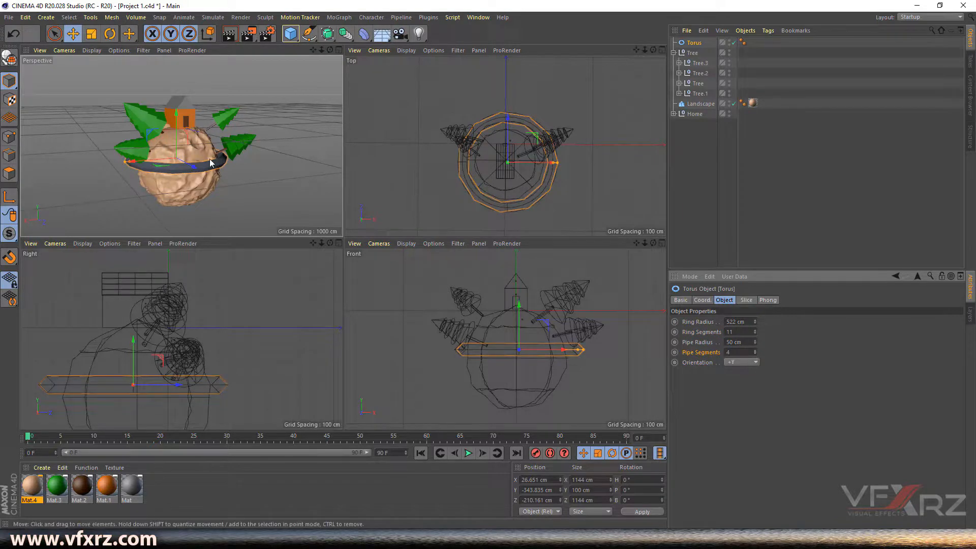
- Maximize the Perspective view and zoom out to frame the planet, house, trees and ring
{"action": "scroll", "coordinate": [212, 161], "scroll_direction": "up", "scroll_amount": 5}
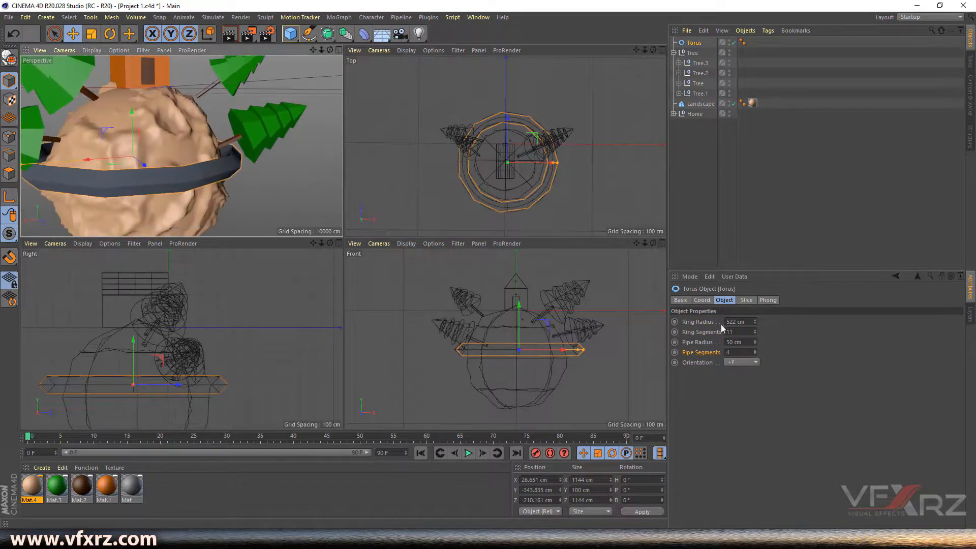
{"action": "mouse_move", "coordinate": [330, 50]}
{"action": "left_mouse_down"}
{"action": "mouse_move", "coordinate": [231, 52]}
{"action": "mouse_move", "coordinate": [284, 45]}
{"action": "mouse_move", "coordinate": [267, 63]}
{"action": "mouse_move", "coordinate": [290, 69]}
{"action": "mouse_move", "coordinate": [236, 63]}
{"action": "mouse_move", "coordinate": [337, 54]}
{"action": "left_mouse_up"}
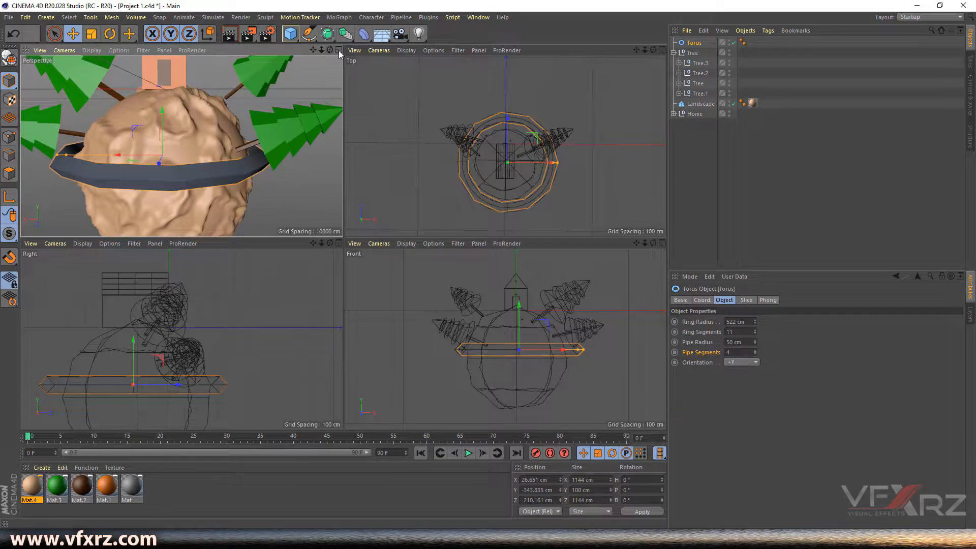
{"action": "left_click", "coordinate": [339, 50]}
{"action": "left_click_drag", "start_coordinate": [644, 49], "coordinate": [653, 39]}
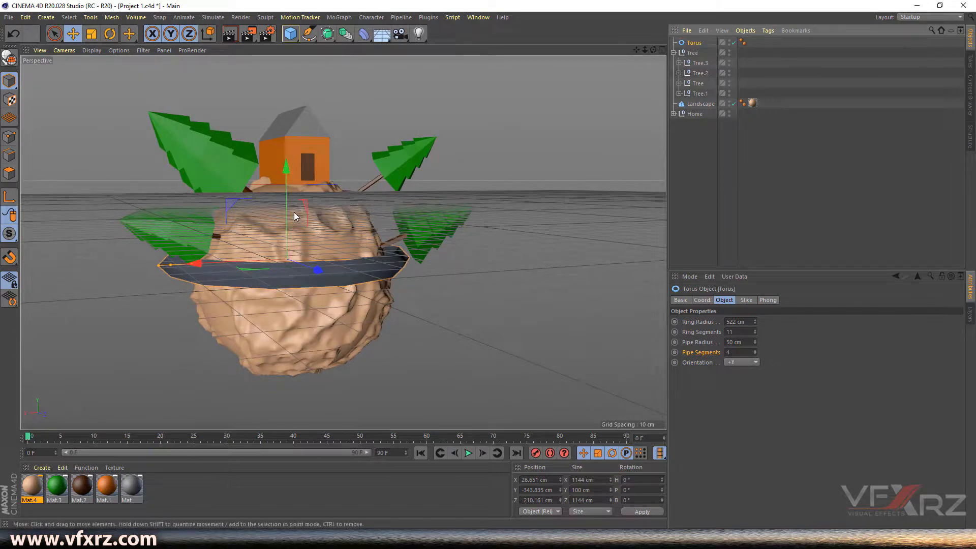
- Copy the ring downward as Torus.1, shrink the copy and widen the upper ring
{"action": "left_click_drag", "start_coordinate": [288, 170], "coordinate": [297, 214], "text": "ctrl"}
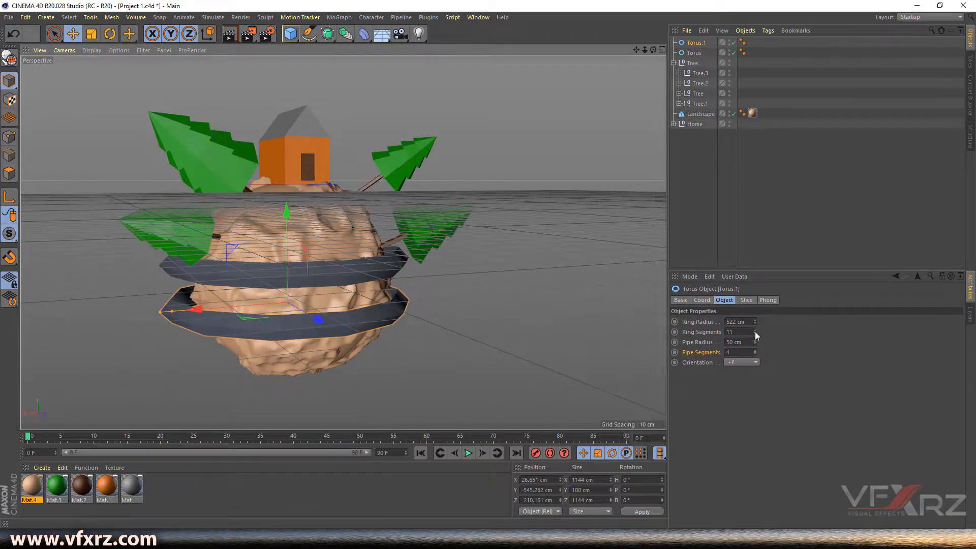
{"action": "mouse_move", "coordinate": [754, 322]}
{"action": "left_mouse_down"}
{"action": "mouse_move", "coordinate": [755, 344]}
{"action": "mouse_move", "coordinate": [754, 330]}
{"action": "left_mouse_up"}
{"action": "left_click", "coordinate": [311, 273]}
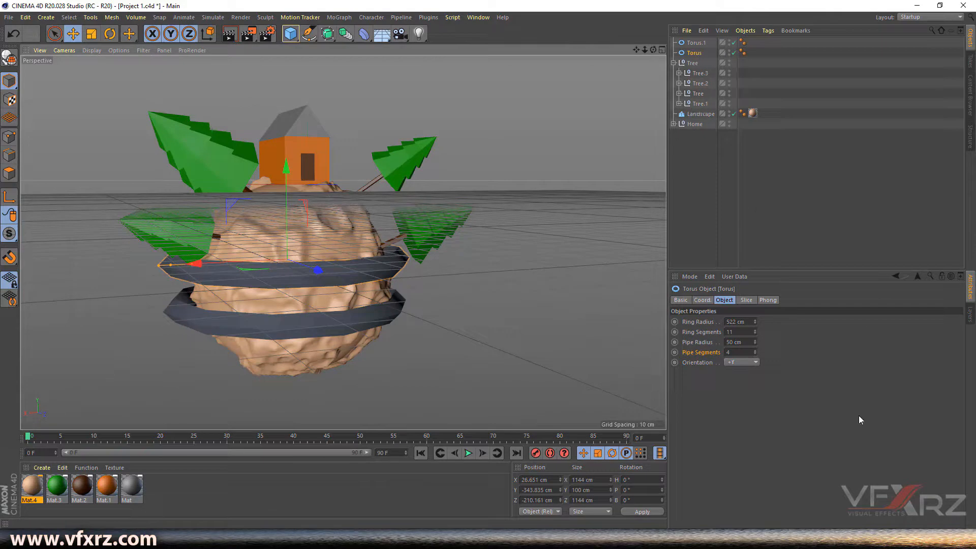
{"action": "mouse_move", "coordinate": [756, 322]}
{"action": "left_mouse_down"}
{"action": "mouse_move", "coordinate": [755, 297]}
{"action": "mouse_move", "coordinate": [756, 321]}
{"action": "mouse_move", "coordinate": [756, 310]}
{"action": "left_mouse_up"}
- Copy Torus.1 down twice more, shrinking each, with the bottom Torus.3 at a 193 cm radius
{"action": "left_click", "coordinate": [326, 318]}
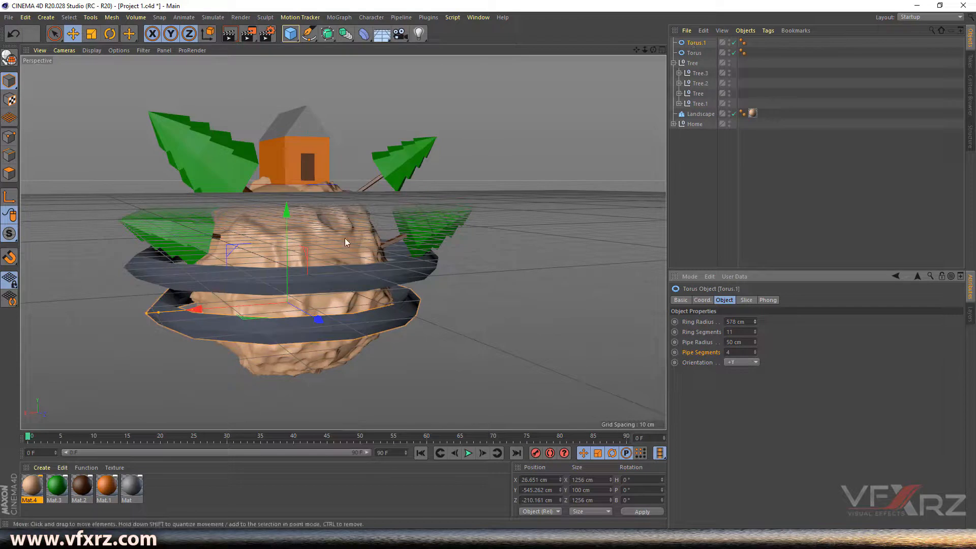
{"action": "left_click_drag", "start_coordinate": [296, 227], "coordinate": [288, 251], "text": "ctrl"}
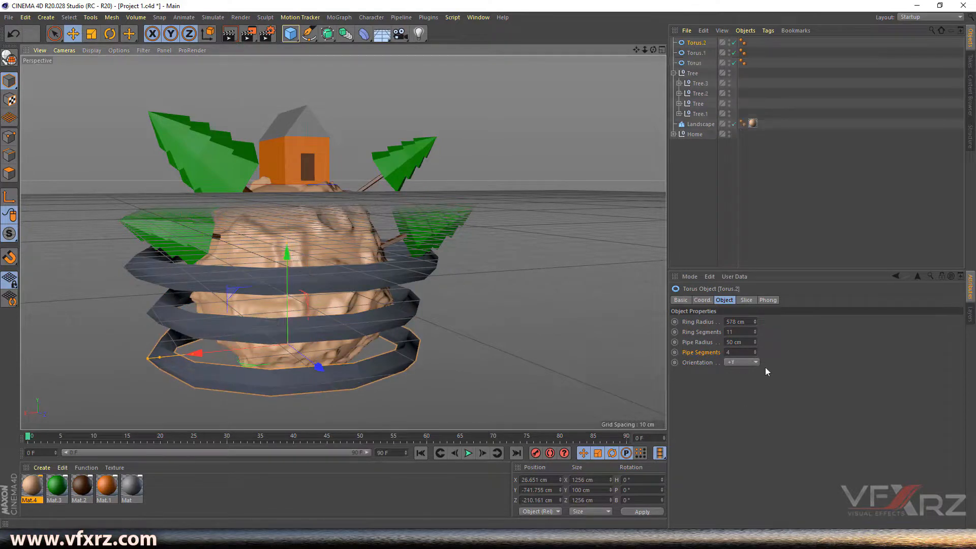
{"action": "left_click_drag", "start_coordinate": [755, 321], "coordinate": [716, 321]}
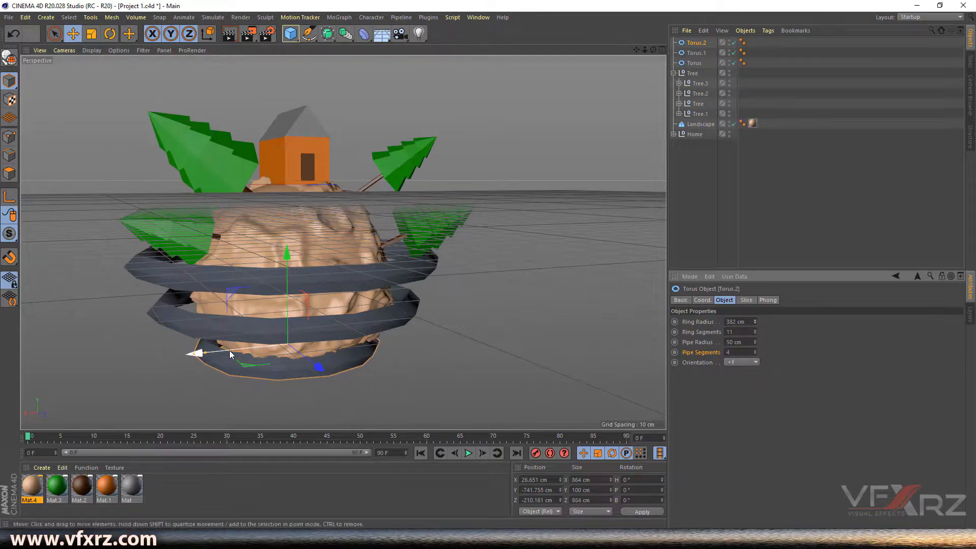
{"action": "left_click_drag", "start_coordinate": [217, 352], "coordinate": [224, 350]}
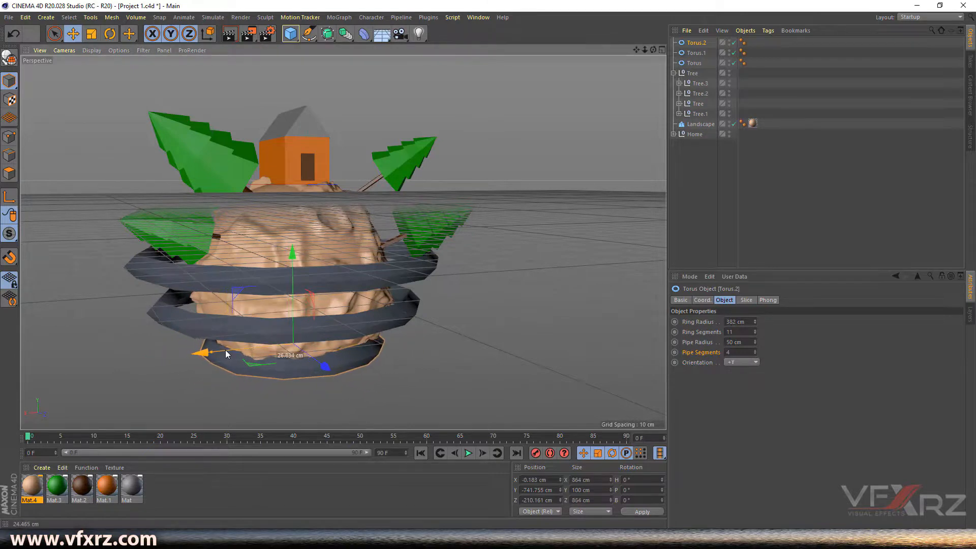
{"action": "left_click_drag", "start_coordinate": [654, 50], "coordinate": [654, 25]}
{"action": "left_click_drag", "start_coordinate": [273, 301], "coordinate": [280, 315], "text": "ctrl"}
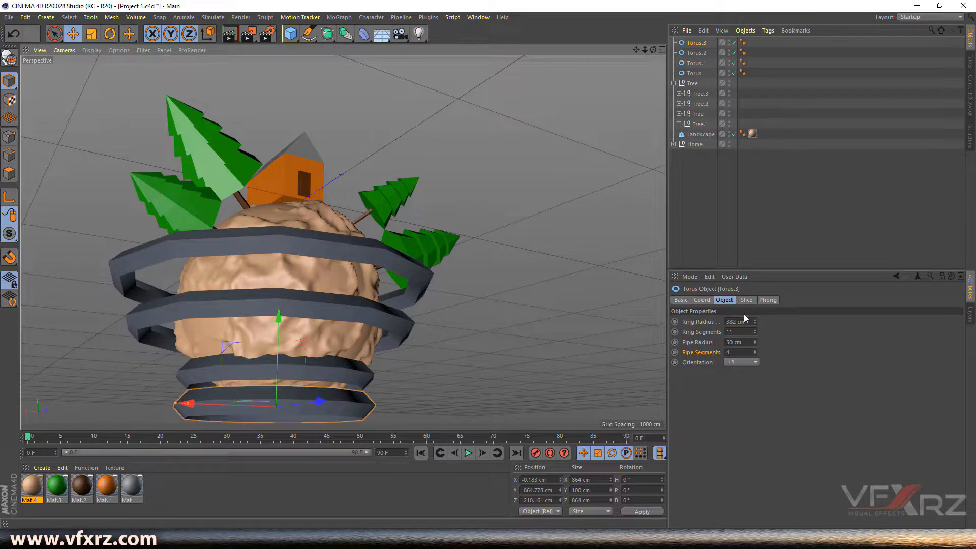
{"action": "left_click_drag", "start_coordinate": [754, 322], "coordinate": [754, 360]}
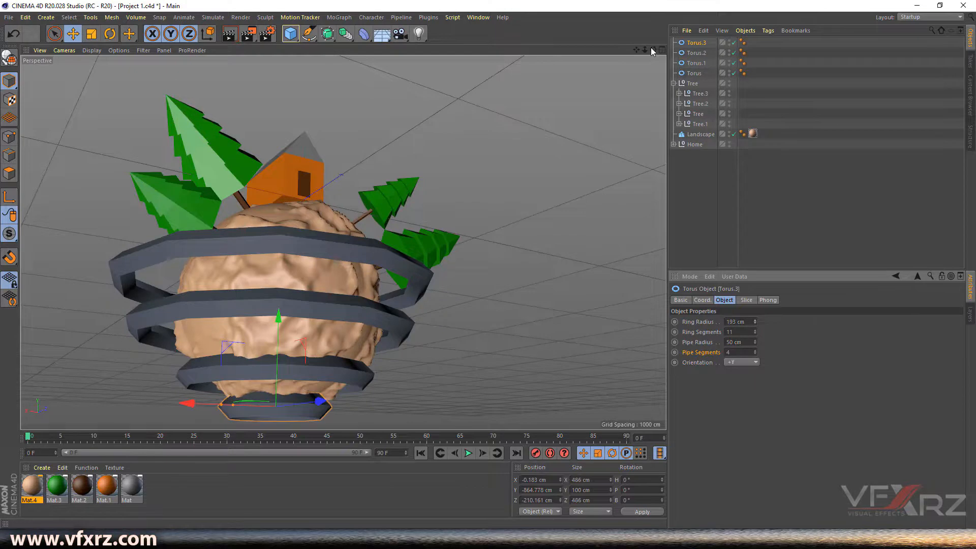
{"action": "left_click_drag", "start_coordinate": [654, 50], "coordinate": [664, 50]}
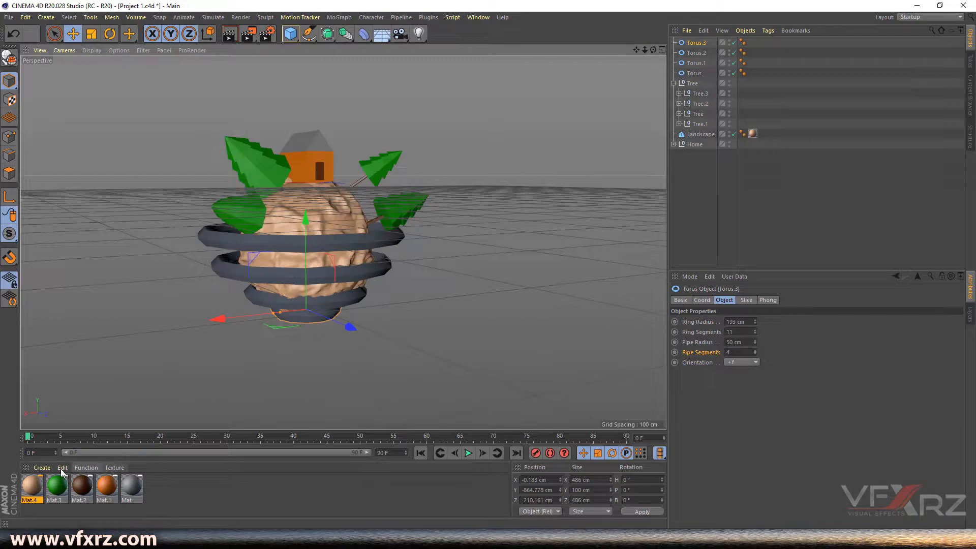
- Create Mat.5, colour it orange (H 30°, S 88%, V 95%) and apply it to Torus.3
{"action": "left_click", "coordinate": [46, 467]}
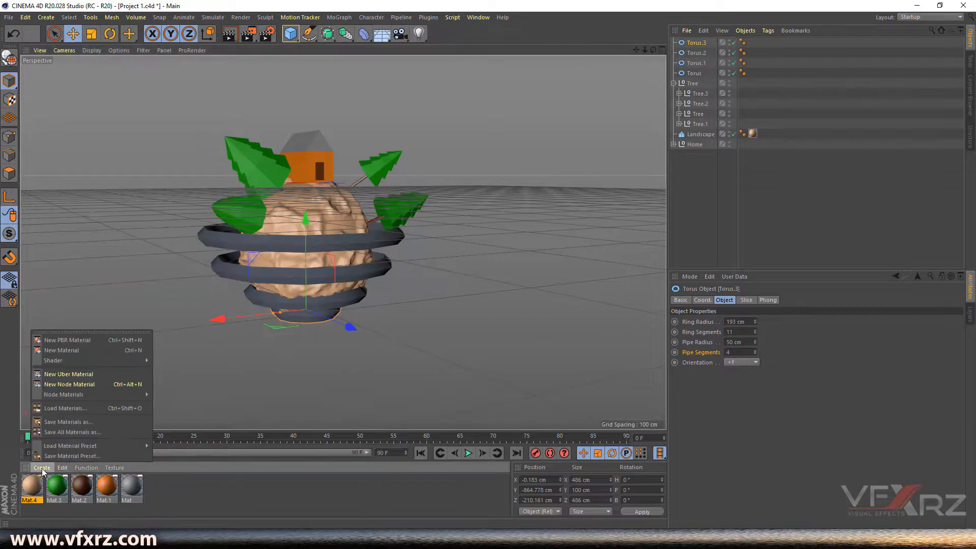
{"action": "left_click", "coordinate": [108, 350]}
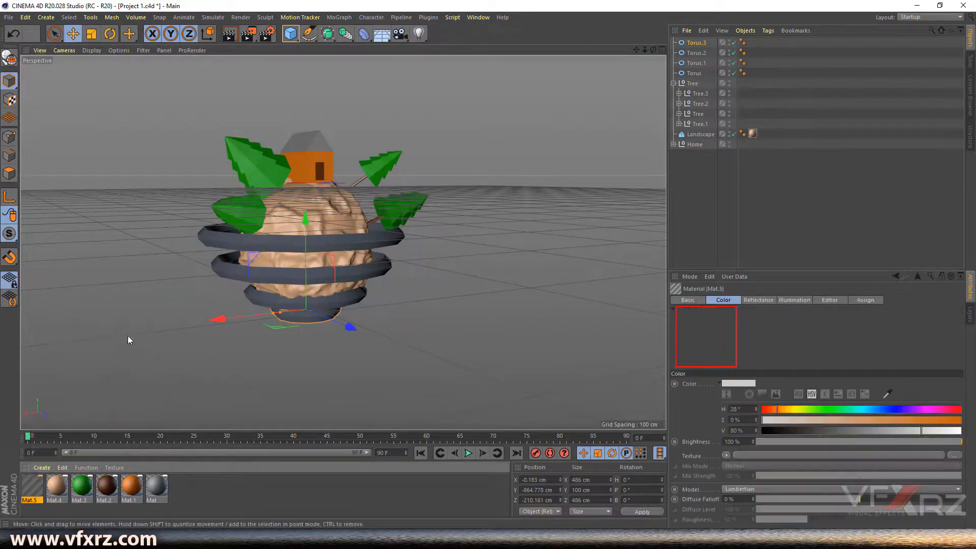
{"action": "left_click", "coordinate": [795, 409]}
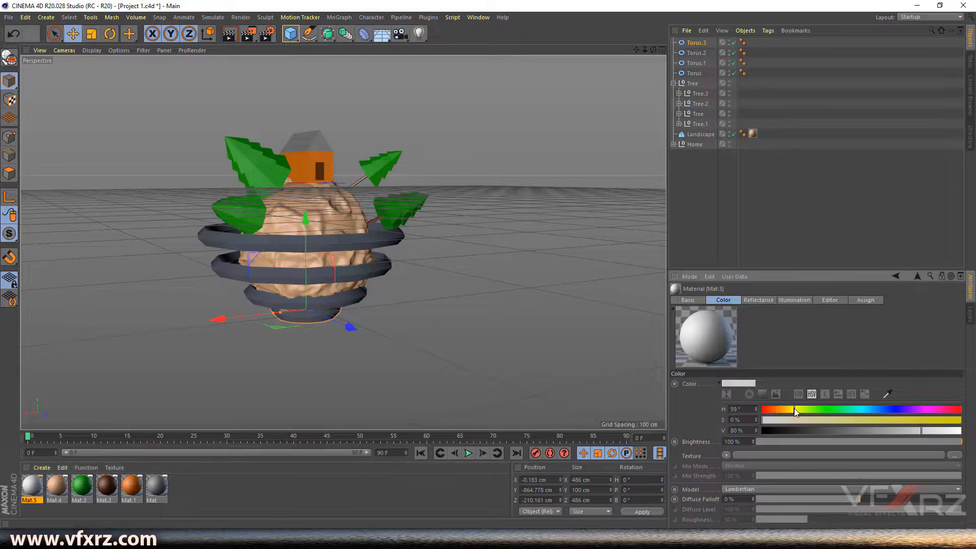
{"action": "left_click_drag", "start_coordinate": [796, 408], "coordinate": [795, 408]}
{"action": "left_click_drag", "start_coordinate": [941, 422], "coordinate": [958, 420]}
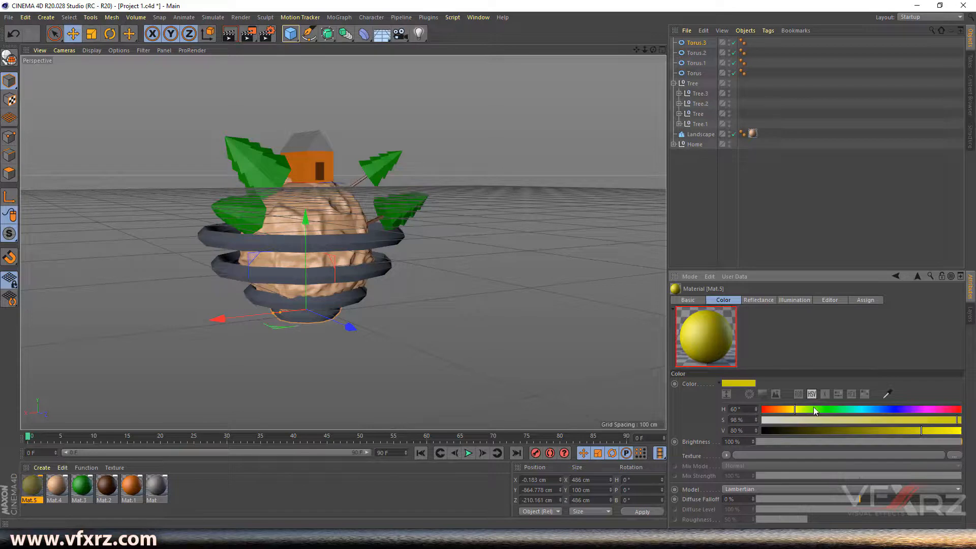
{"action": "left_click", "coordinate": [786, 410]}
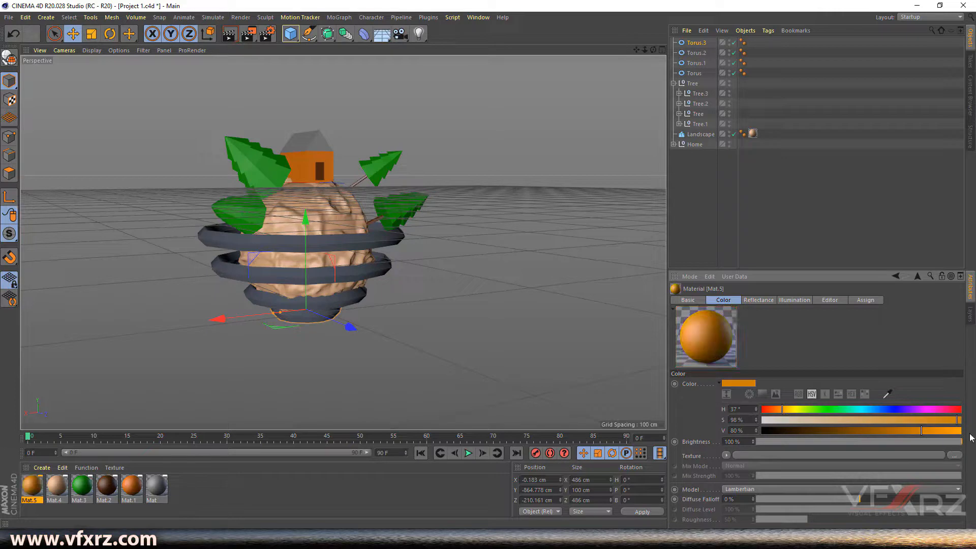
{"action": "mouse_move", "coordinate": [901, 422]}
{"action": "left_mouse_down"}
{"action": "mouse_move", "coordinate": [892, 422]}
{"action": "mouse_move", "coordinate": [949, 430]}
{"action": "left_mouse_up"}
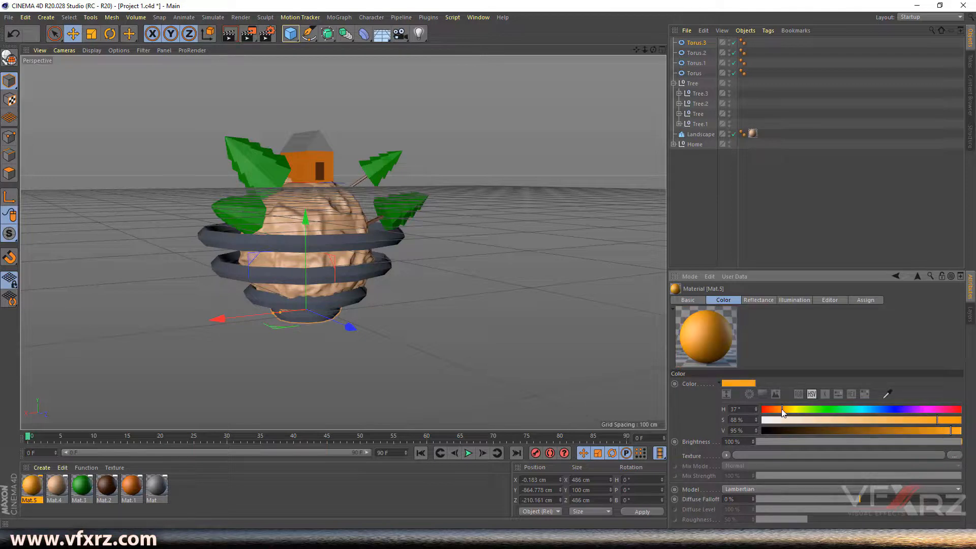
{"action": "left_click_drag", "start_coordinate": [780, 415], "coordinate": [778, 414]}
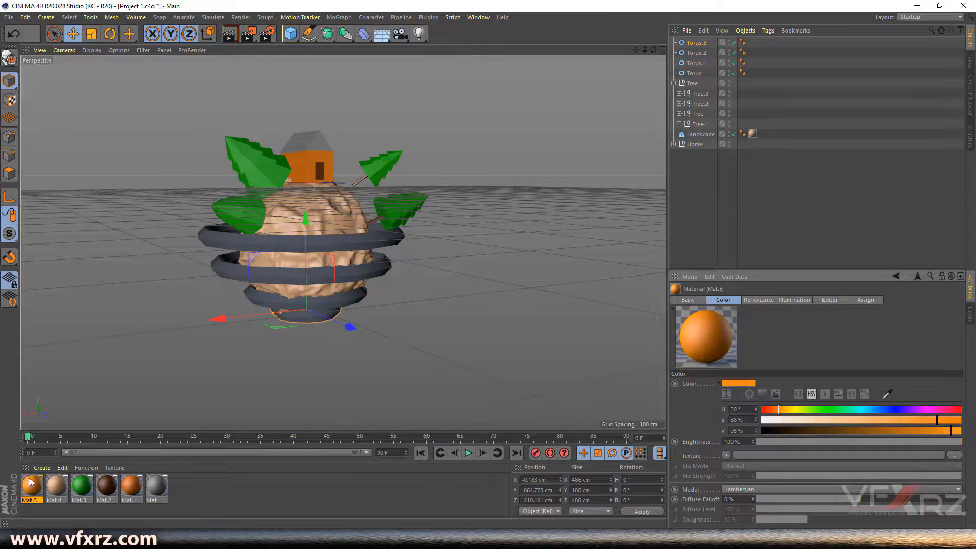
{"action": "left_click_drag", "start_coordinate": [32, 485], "coordinate": [705, 44]}
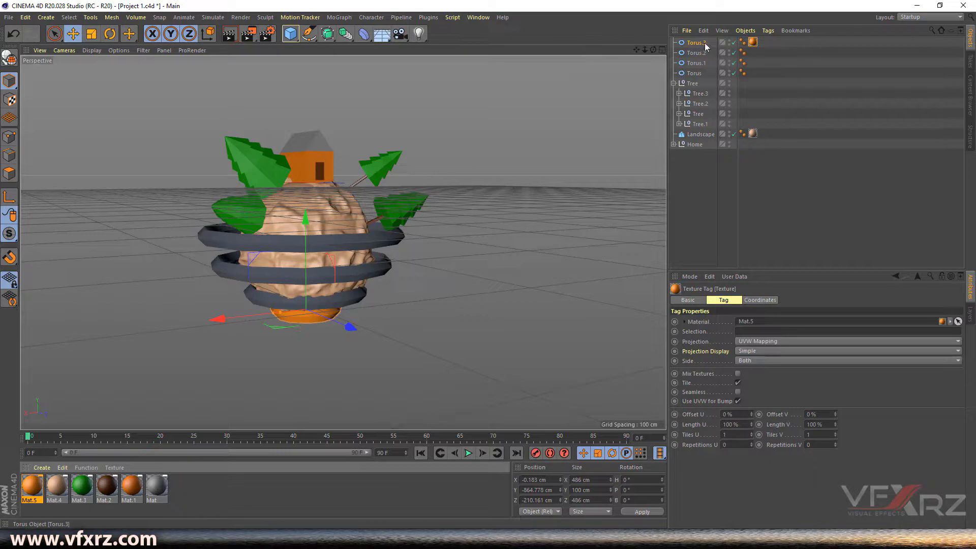
- Group the four torus rings under a new Null
{"action": "left_click", "coordinate": [700, 73], "text": "shift"}
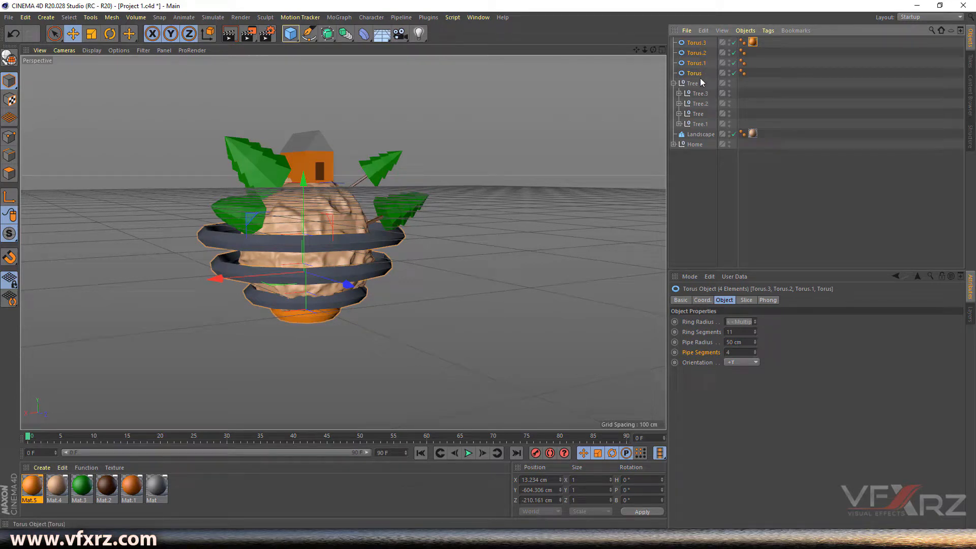
{"action": "left_click", "coordinate": [739, 31]}
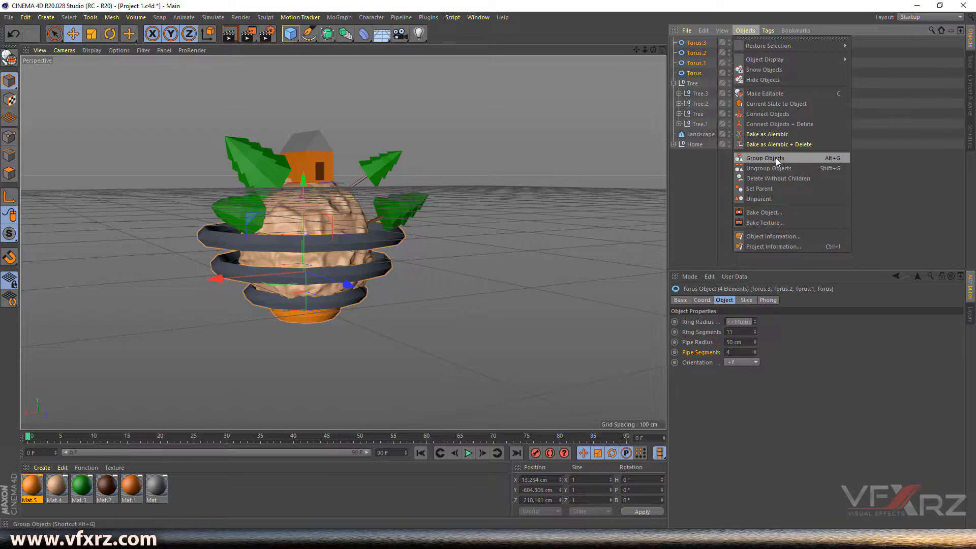
{"action": "left_click", "coordinate": [755, 157]}
- Move Mat.5's tag onto the Null so all rings turn orange, and assign Mat.4 to the Landscape
{"action": "left_click", "coordinate": [674, 43]}
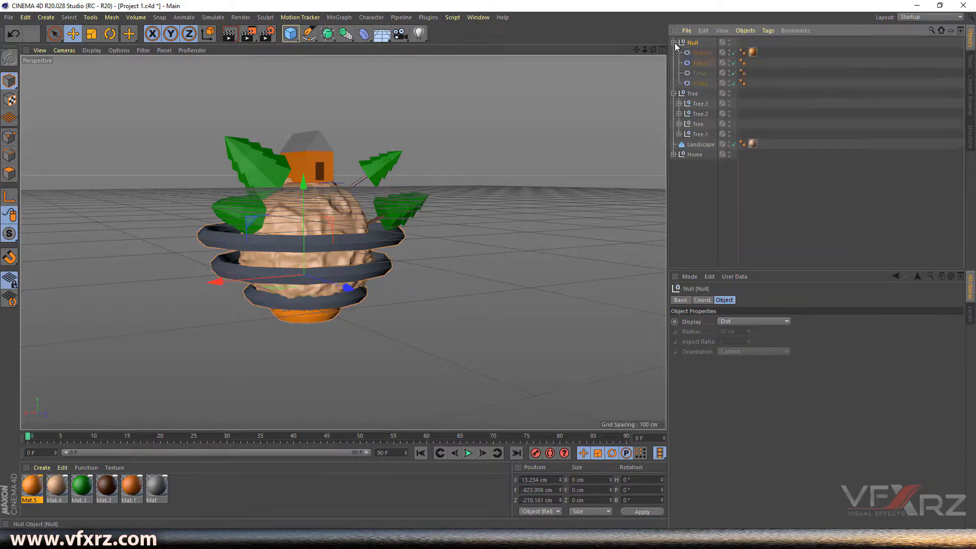
{"action": "left_click", "coordinate": [752, 52]}
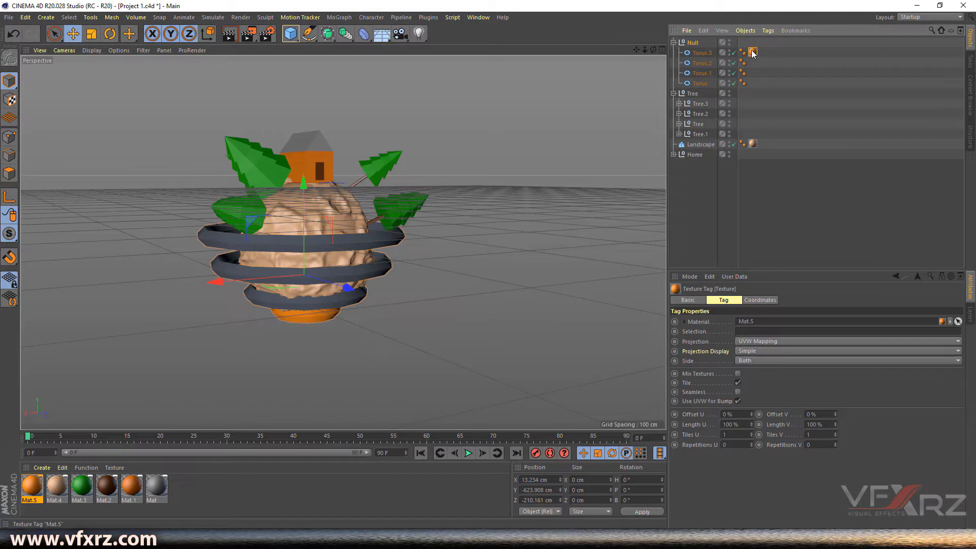
{"action": "left_click_drag", "start_coordinate": [741, 47], "coordinate": [743, 42]}
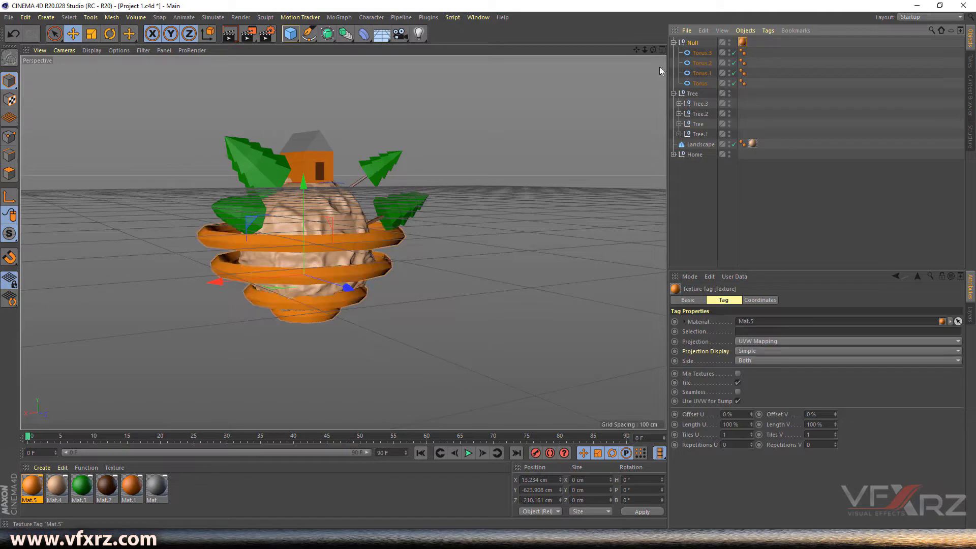
{"action": "left_click_drag", "start_coordinate": [654, 49], "coordinate": [621, 53]}
{"action": "mouse_move", "coordinate": [344, 242]}
{"action": "left_mouse_down", "text": "alt"}
{"action": "mouse_move", "coordinate": [345, 269]}
{"action": "mouse_move", "coordinate": [315, 272]}
{"action": "mouse_move", "coordinate": [343, 242]}
{"action": "left_mouse_up", "text": "alt"}
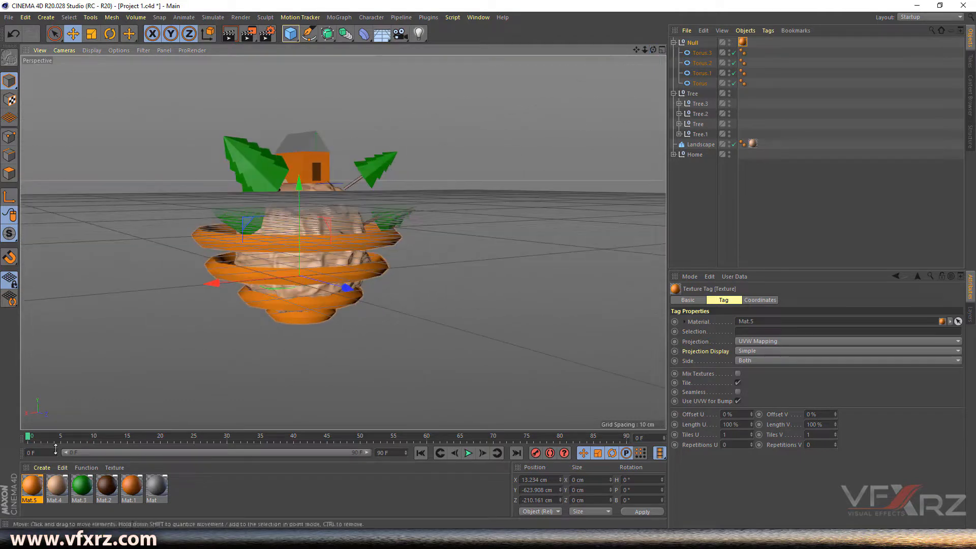
{"action": "left_click_drag", "start_coordinate": [56, 494], "coordinate": [754, 146]}
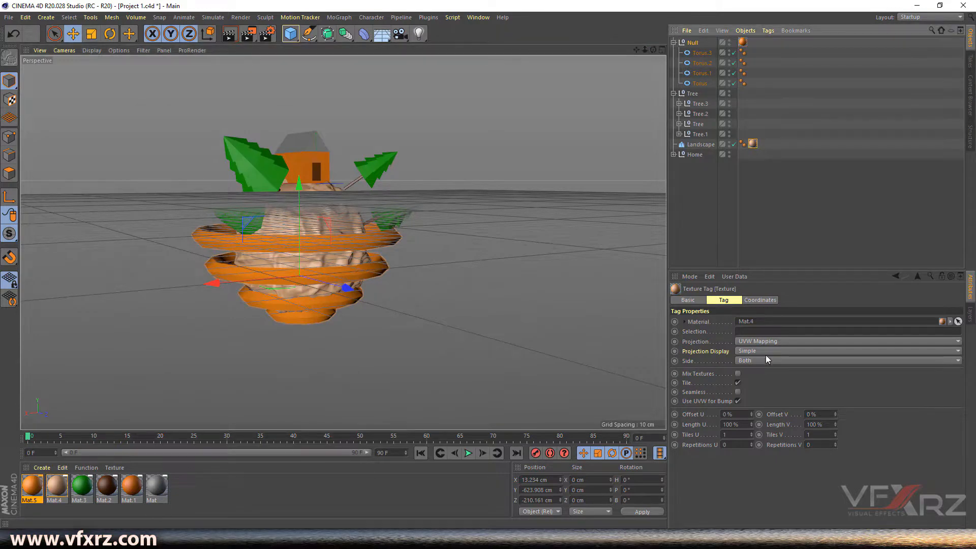
- Lower Mat.4's saturation to about 13% and brighten it, turning the Landscape planet pale cream
{"action": "left_click", "coordinate": [697, 303]}
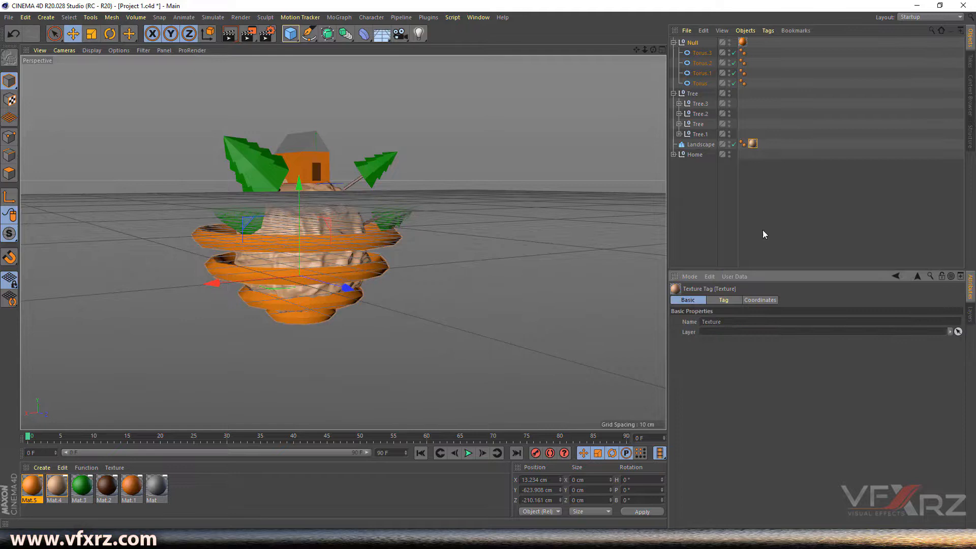
{"action": "left_click", "coordinate": [755, 134]}
{"action": "left_click", "coordinate": [754, 145]}
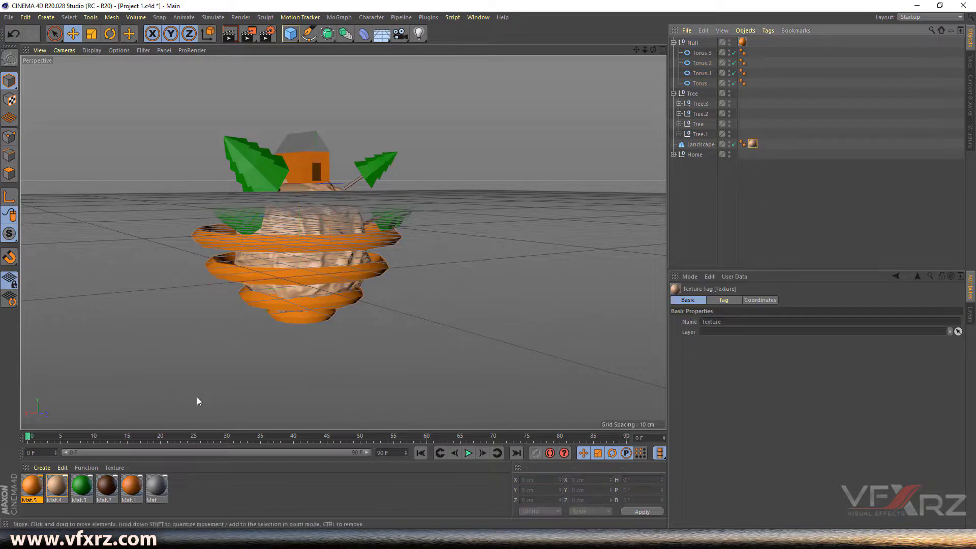
{"action": "left_click", "coordinate": [58, 489]}
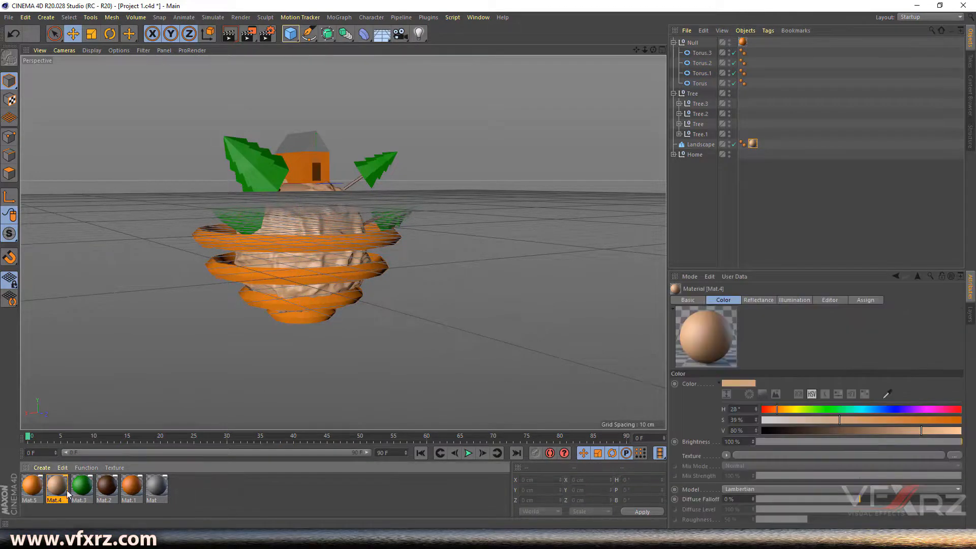
{"action": "left_click", "coordinate": [799, 420]}
{"action": "left_click_drag", "start_coordinate": [798, 419], "coordinate": [793, 420]}
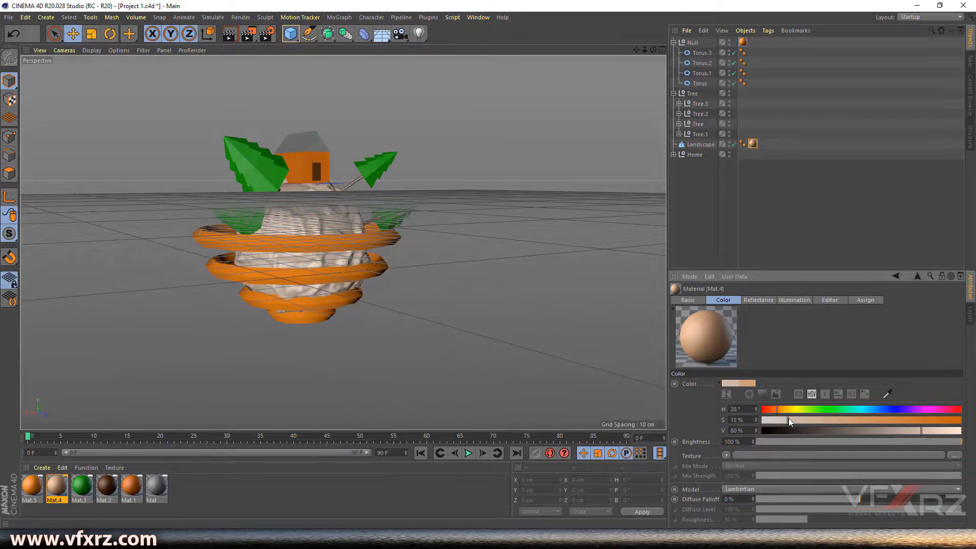
{"action": "left_click", "coordinate": [936, 434]}
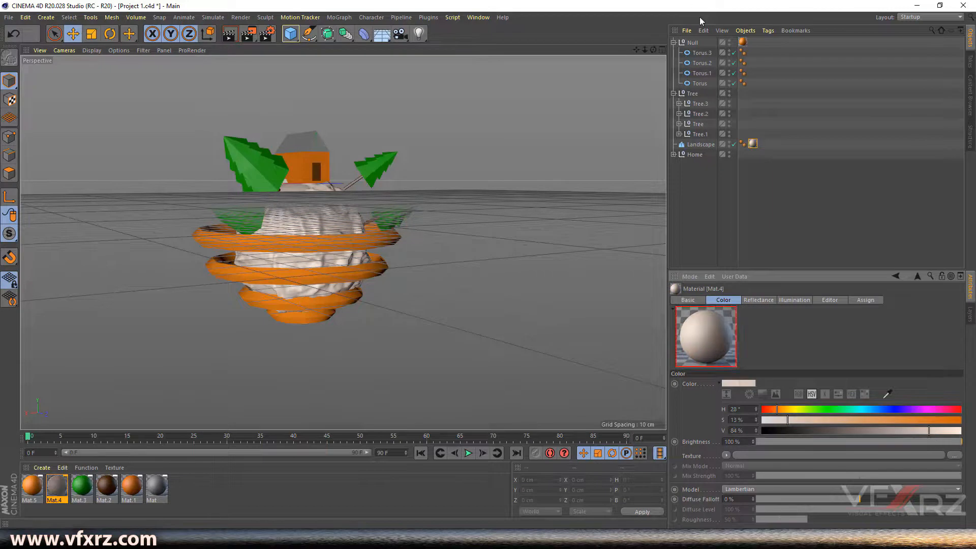
{"action": "left_click_drag", "start_coordinate": [653, 49], "coordinate": [626, 43]}
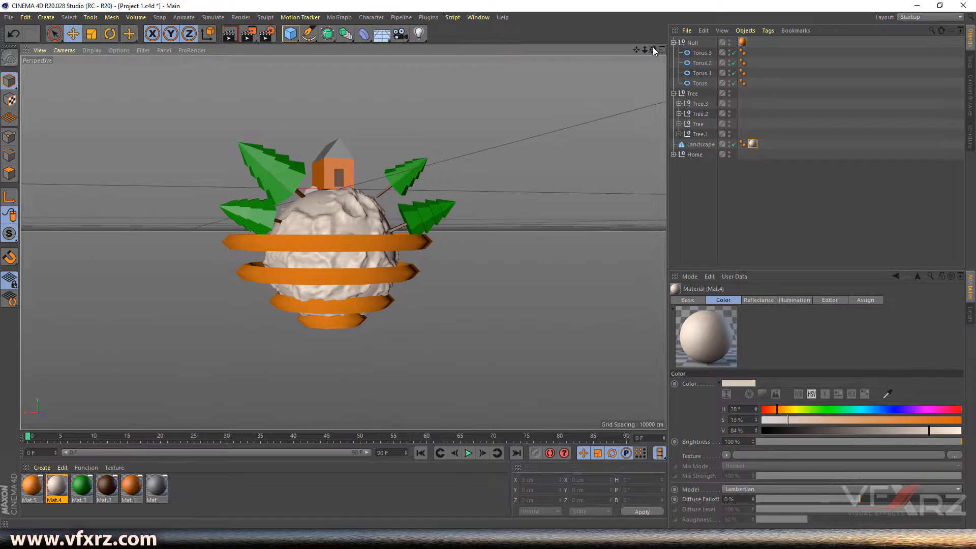
{"action": "left_click", "coordinate": [468, 17]}
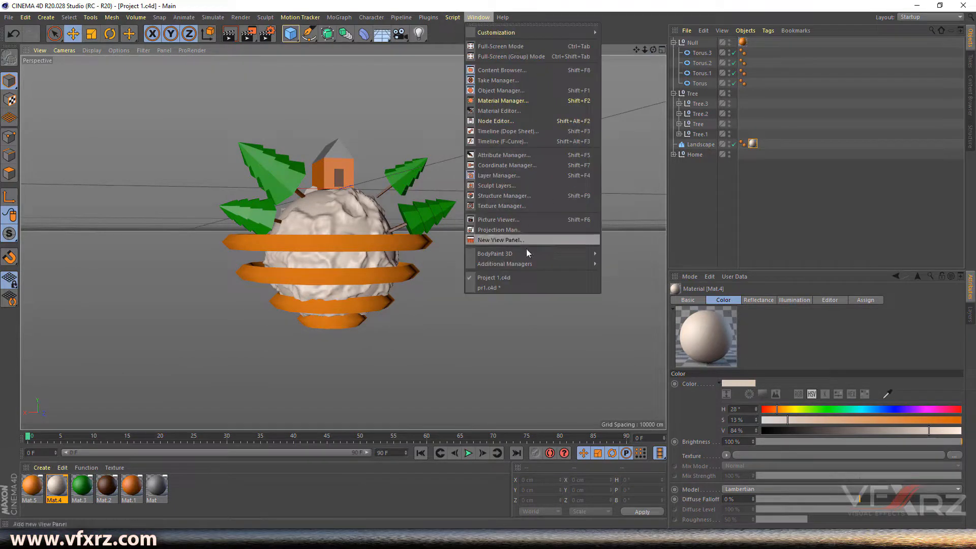
{"action": "left_click", "coordinate": [506, 282]}
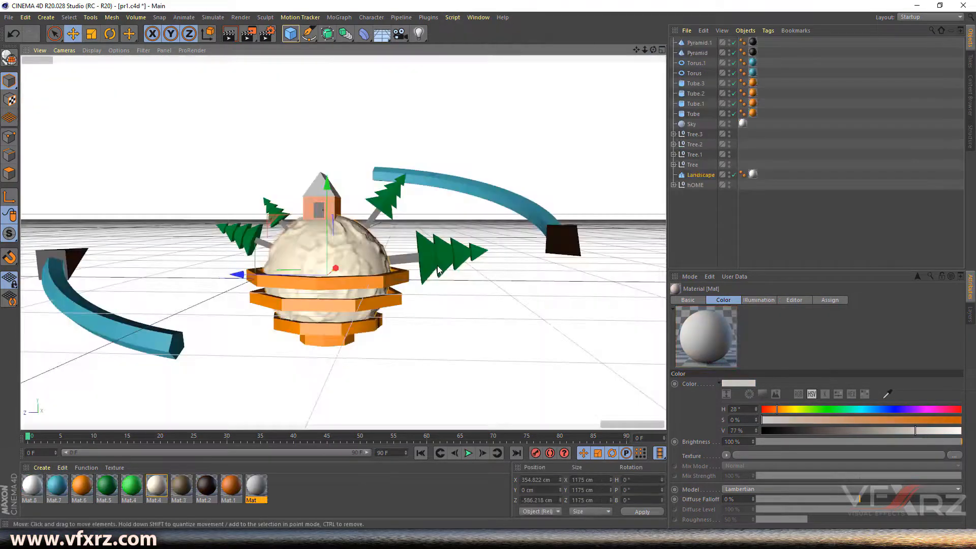
{"action": "left_click_drag", "start_coordinate": [653, 49], "coordinate": [610, 55]}
{"action": "left_click_drag", "start_coordinate": [498, 196], "coordinate": [476, 201], "text": "alt"}
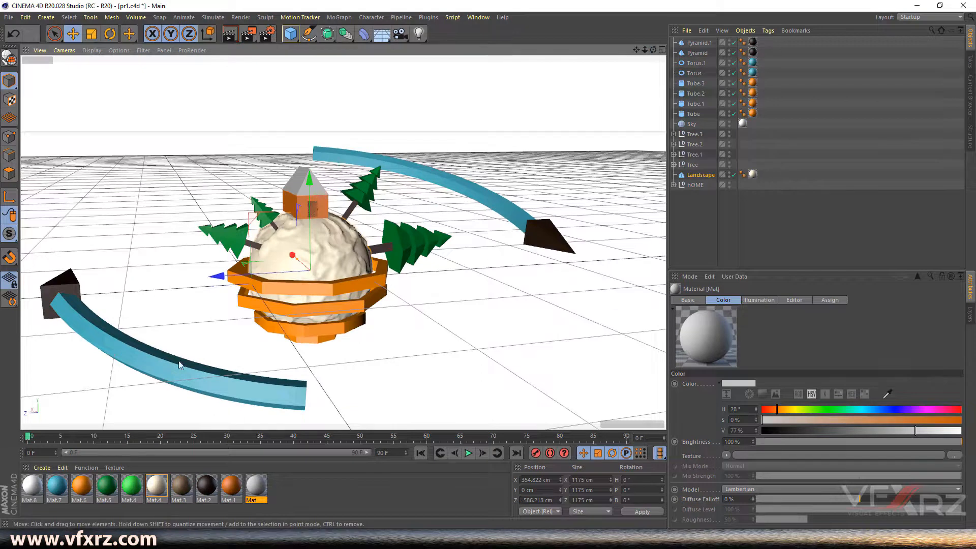
{"action": "mouse_move", "coordinate": [654, 50]}
{"action": "left_mouse_down"}
{"action": "mouse_move", "coordinate": [584, 38]}
{"action": "mouse_move", "coordinate": [646, 41]}
{"action": "left_mouse_up"}
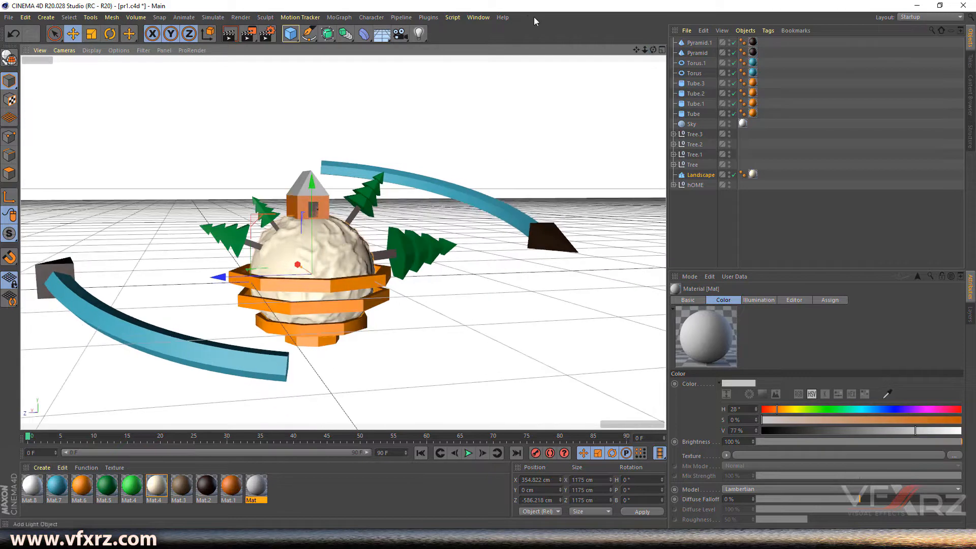
{"action": "left_click", "coordinate": [479, 17]}
{"action": "left_click", "coordinate": [548, 283]}
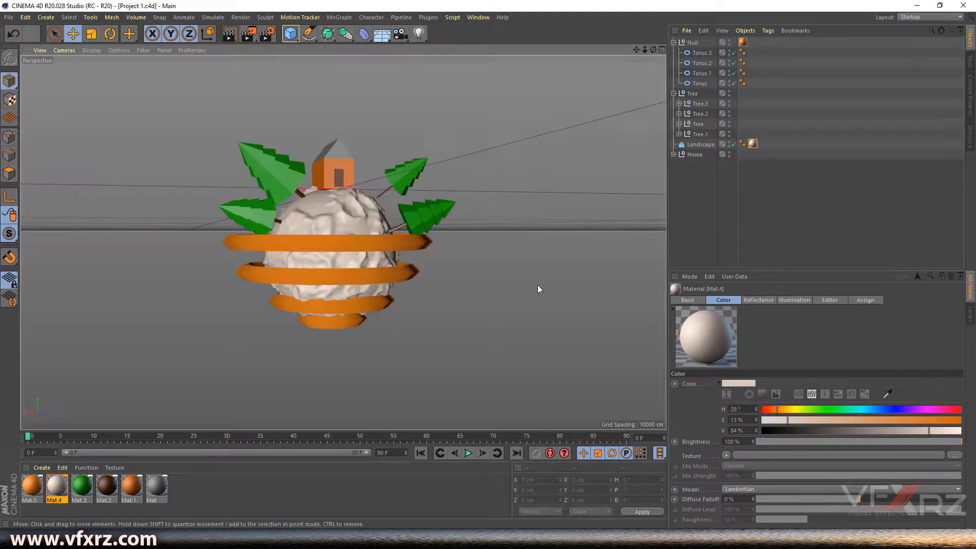
{"action": "mouse_move", "coordinate": [654, 49]}
{"action": "left_mouse_down"}
{"action": "mouse_move", "coordinate": [691, 62]}
{"action": "mouse_move", "coordinate": [608, 76]}
{"action": "mouse_move", "coordinate": [653, 50]}
{"action": "left_mouse_up"}
- Shift the Tree, Tree.1 and Tree.2 groups outward from the planet along their trunks
{"action": "scroll", "coordinate": [407, 184], "scroll_direction": "up", "scroll_amount": 5}
{"action": "left_click", "coordinate": [376, 192]}
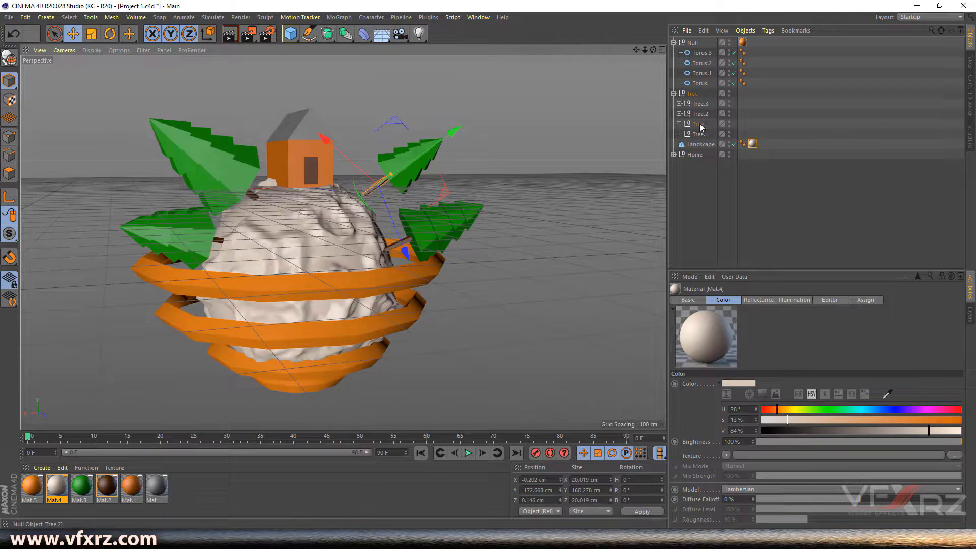
{"action": "left_click", "coordinate": [699, 125]}
{"action": "left_click_drag", "start_coordinate": [478, 106], "coordinate": [468, 122]}
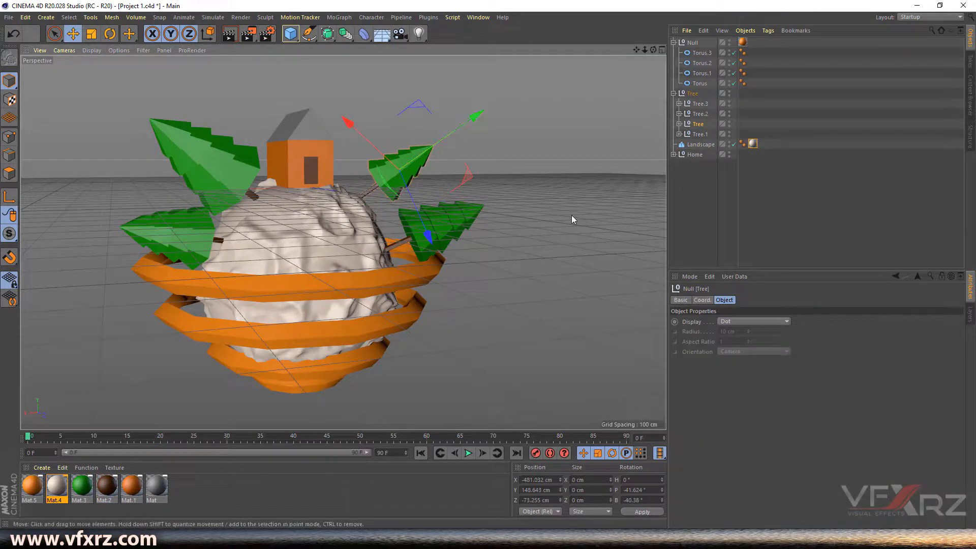
{"action": "left_click", "coordinate": [238, 175]}
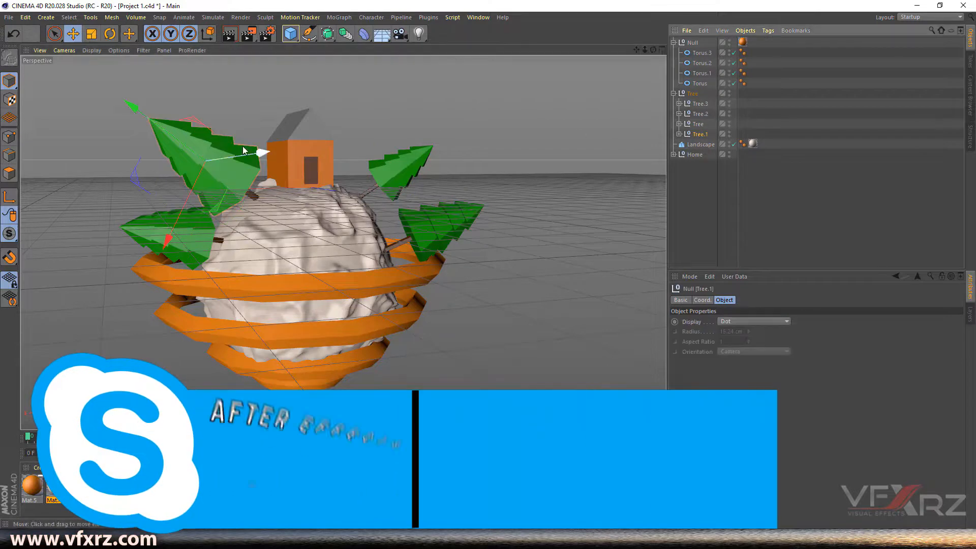
{"action": "mouse_move", "coordinate": [175, 140]}
{"action": "left_mouse_down"}
{"action": "mouse_move", "coordinate": [151, 124]}
{"action": "mouse_move", "coordinate": [162, 139]}
{"action": "left_mouse_up"}
{"action": "left_click", "coordinate": [172, 248]}
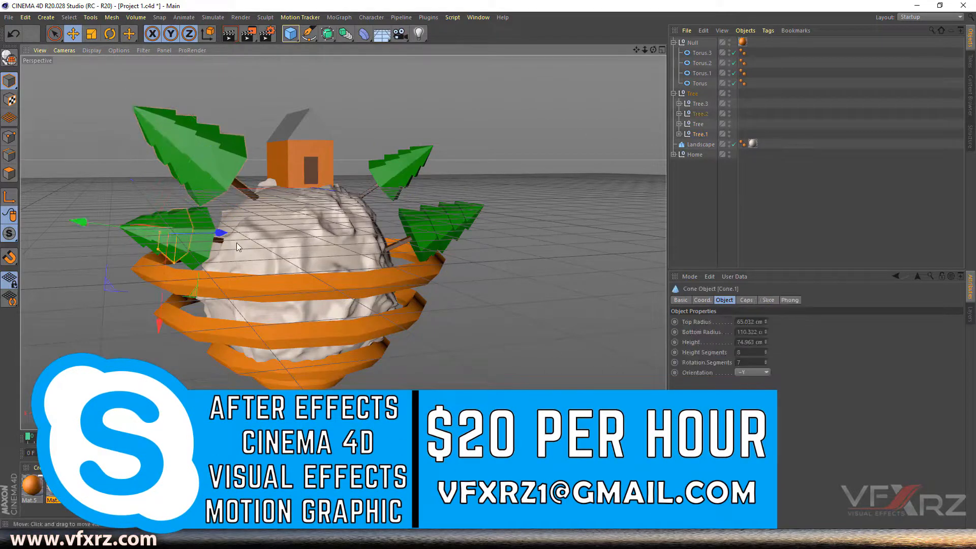
{"action": "left_click", "coordinate": [701, 114]}
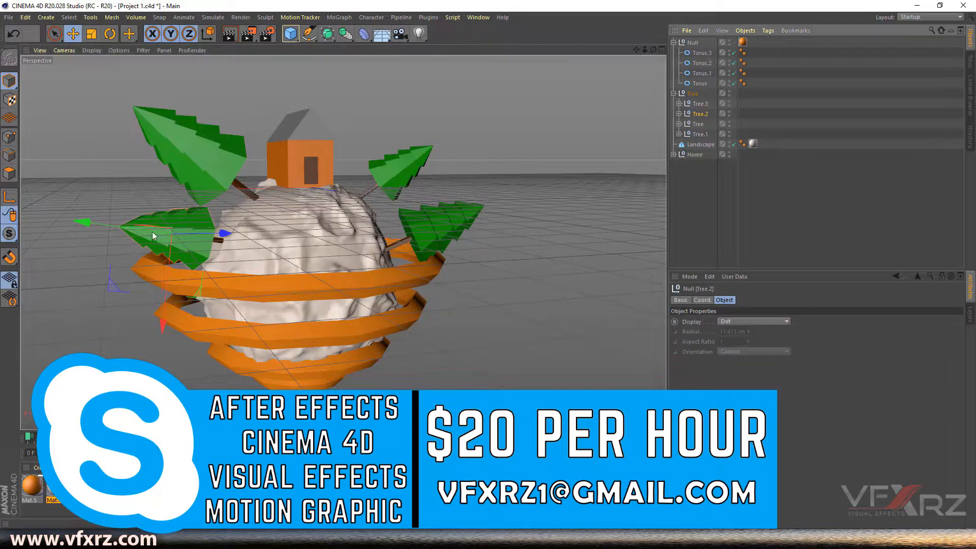
{"action": "mouse_move", "coordinate": [112, 224]}
{"action": "left_mouse_down"}
{"action": "mouse_move", "coordinate": [87, 227]}
{"action": "mouse_move", "coordinate": [102, 229]}
{"action": "left_mouse_up"}
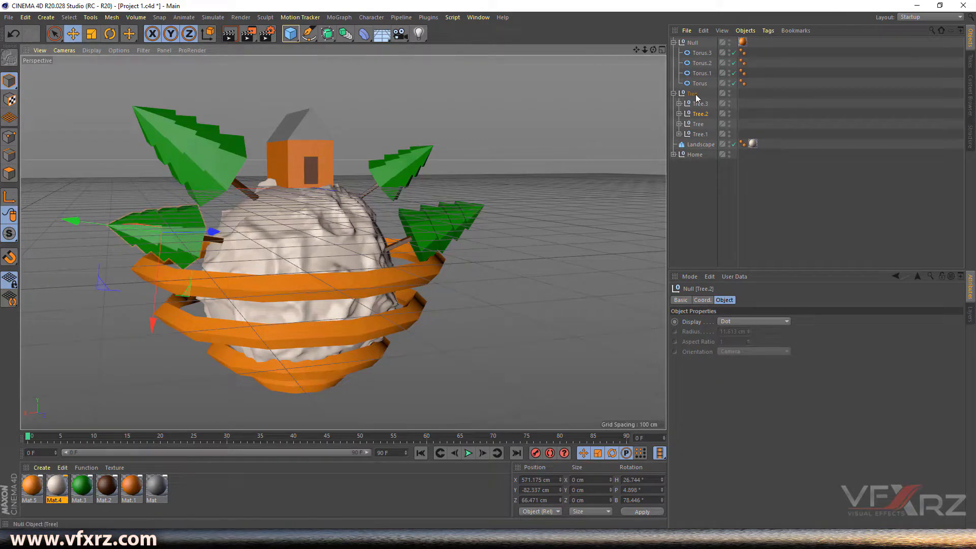
{"action": "left_click", "coordinate": [678, 113]}
- Lengthen and reposition Tree.2's trunk cylinder, then move the lower-left tree farther left
{"action": "left_click", "coordinate": [705, 124]}
{"action": "left_click", "coordinate": [708, 134]}
{"action": "left_click_drag", "start_coordinate": [195, 244], "coordinate": [183, 242]}
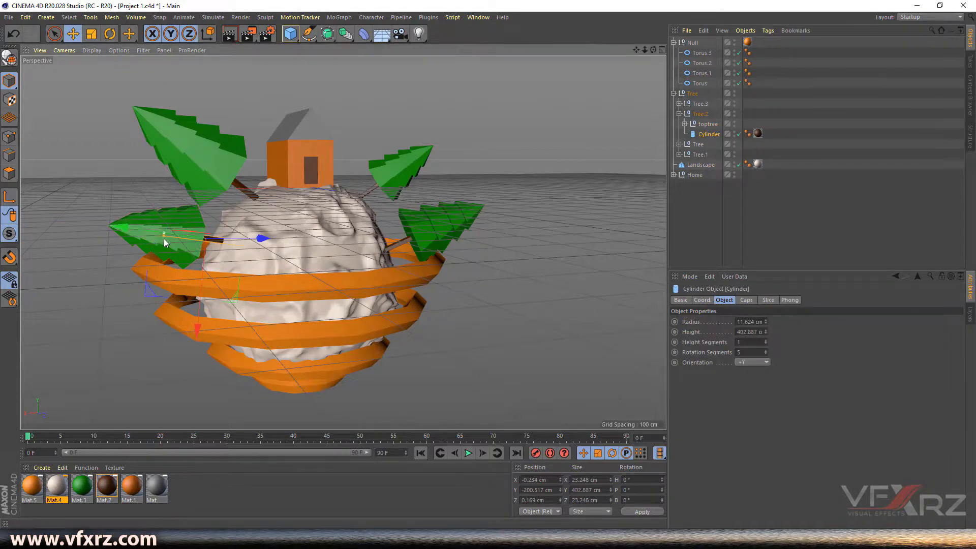
{"action": "mouse_move", "coordinate": [167, 243]}
{"action": "left_mouse_down"}
{"action": "mouse_move", "coordinate": [132, 230]}
{"action": "mouse_move", "coordinate": [154, 233]}
{"action": "left_mouse_up"}
{"action": "left_click_drag", "start_coordinate": [653, 50], "coordinate": [582, 73]}
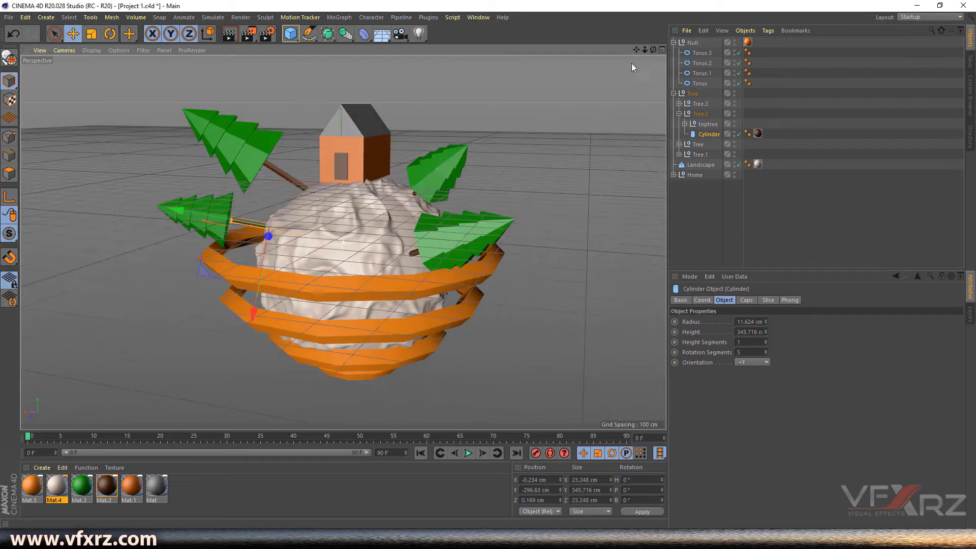
{"action": "left_click_drag", "start_coordinate": [212, 215], "coordinate": [204, 213]}
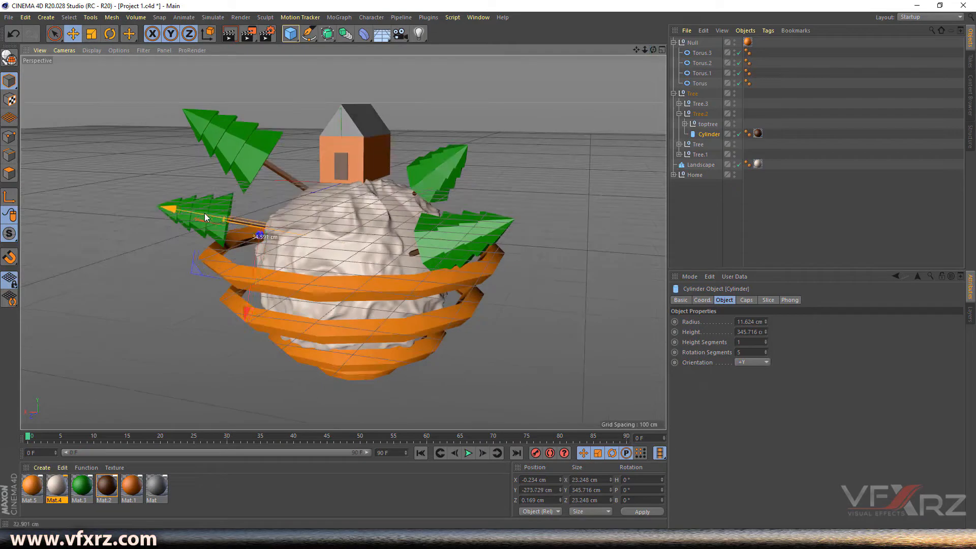
{"action": "left_click", "coordinate": [700, 113]}
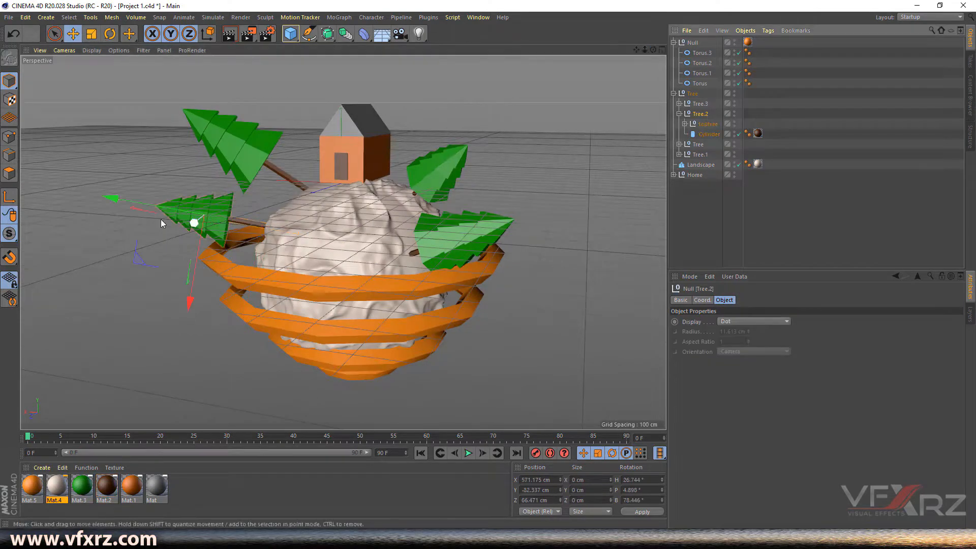
{"action": "left_click_drag", "start_coordinate": [147, 205], "coordinate": [112, 197]}
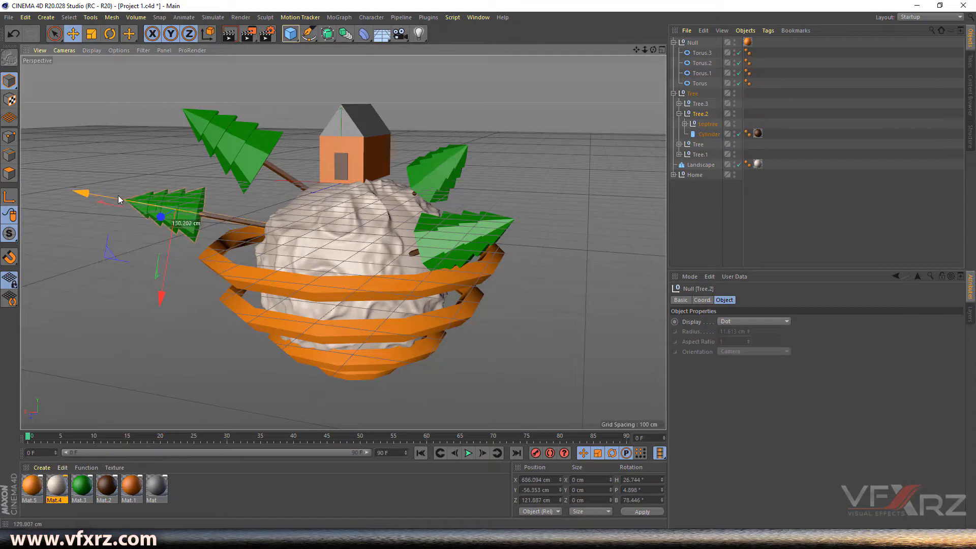
{"action": "left_click_drag", "start_coordinate": [653, 50], "coordinate": [621, 51]}
- Shorten and slide the upper-right Tree's trunk, placing the tree at X -560.942, Y 218.88, Z -10.844 cm
{"action": "left_click", "coordinate": [411, 168]}
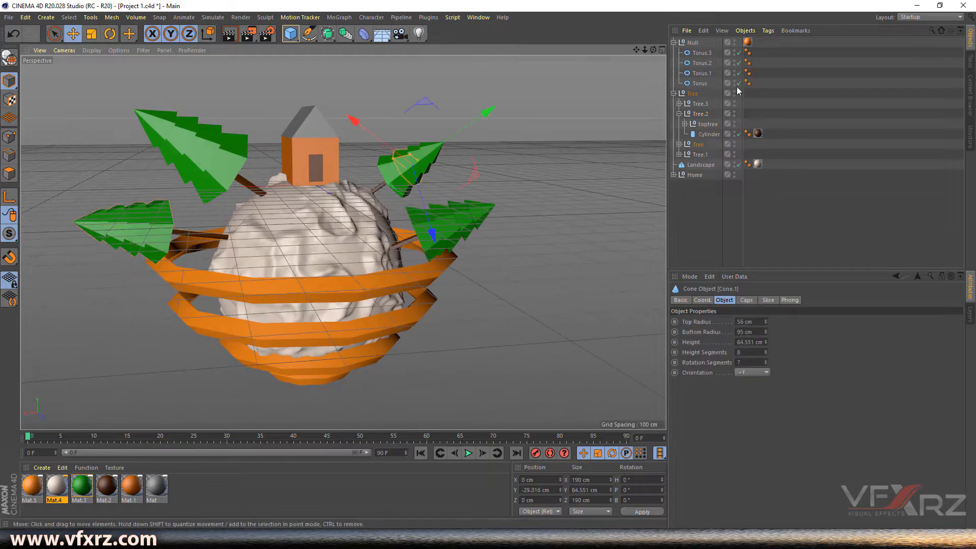
{"action": "left_click", "coordinate": [679, 145]}
{"action": "left_click", "coordinate": [708, 164]}
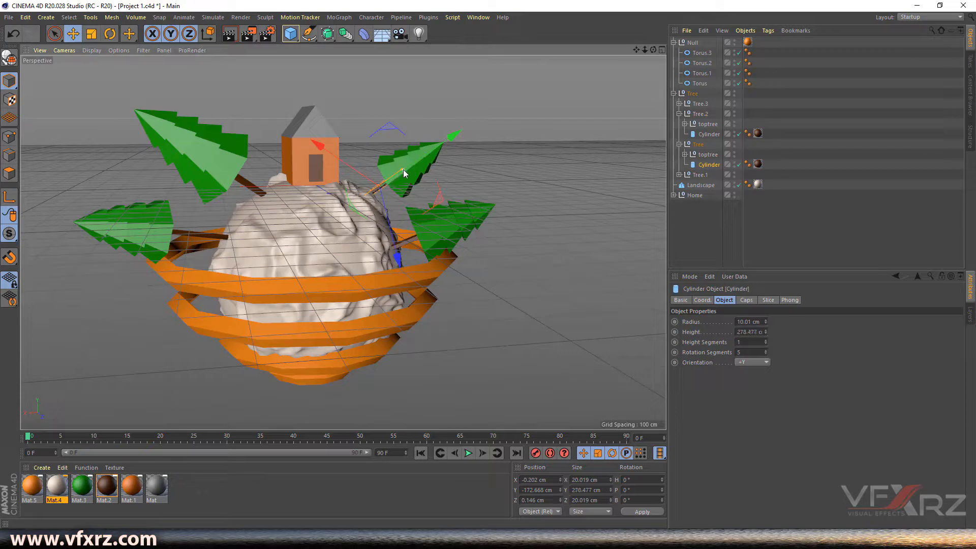
{"action": "left_click_drag", "start_coordinate": [406, 167], "coordinate": [441, 147]}
{"action": "left_click_drag", "start_coordinate": [653, 50], "coordinate": [681, 46]}
{"action": "left_click_drag", "start_coordinate": [405, 144], "coordinate": [460, 102]}
{"action": "left_click", "coordinate": [701, 143]}
{"action": "left_click_drag", "start_coordinate": [653, 50], "coordinate": [175, 317]}
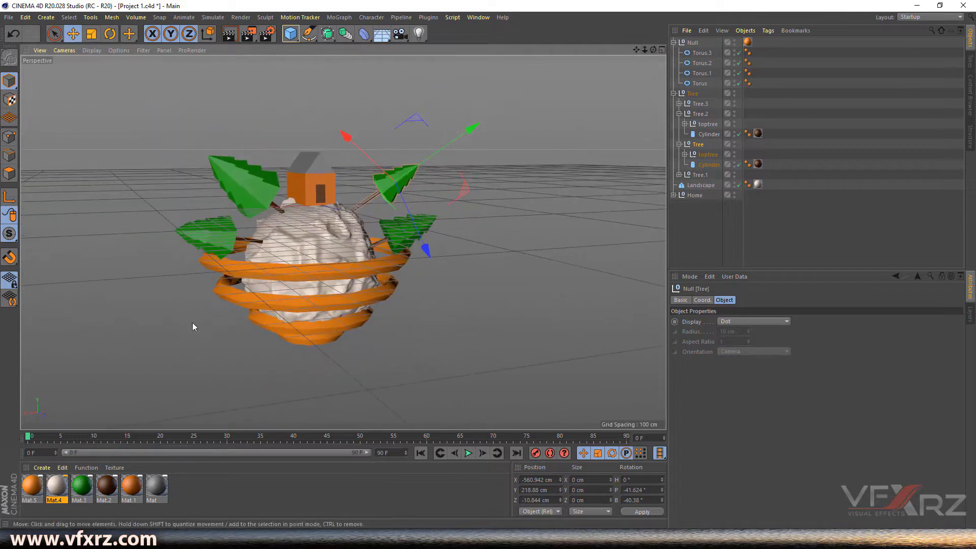
{"action": "left_click_drag", "start_coordinate": [653, 49], "coordinate": [653, 12]}
{"action": "left_click_drag", "start_coordinate": [653, 49], "coordinate": [654, 70]}
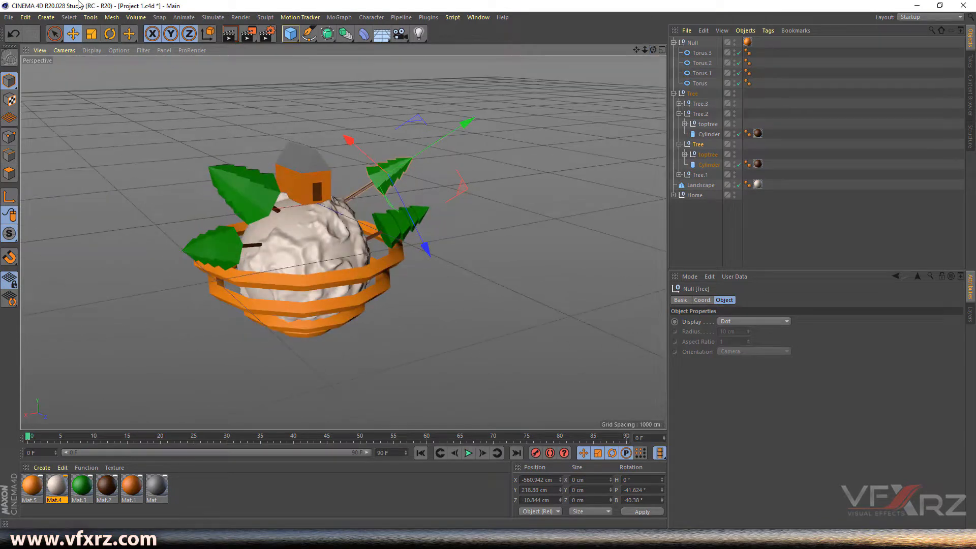
- Add a Tube with 1420 cm inner radius, 1545 cm outer radius and filleted edges
{"action": "left_click", "coordinate": [290, 34]}
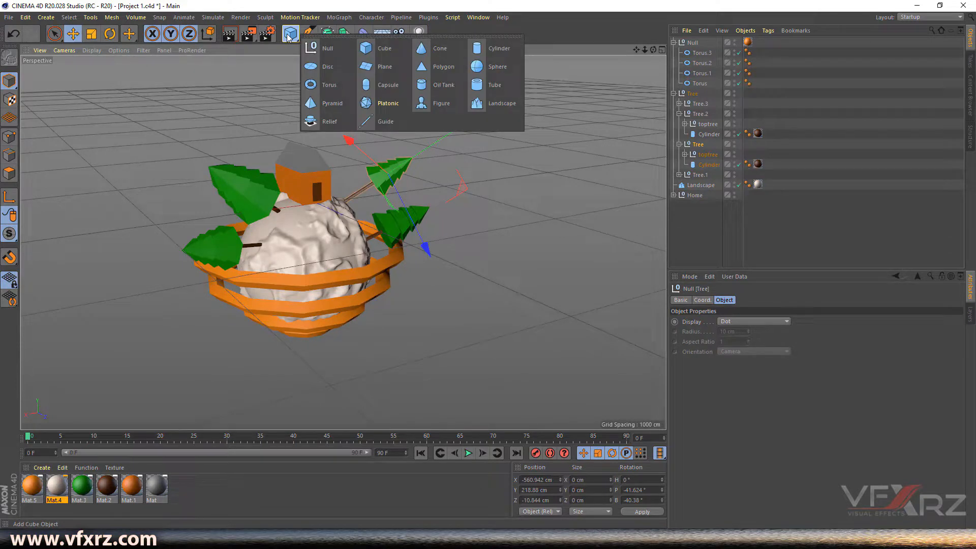
{"action": "left_click", "coordinate": [283, 1]}
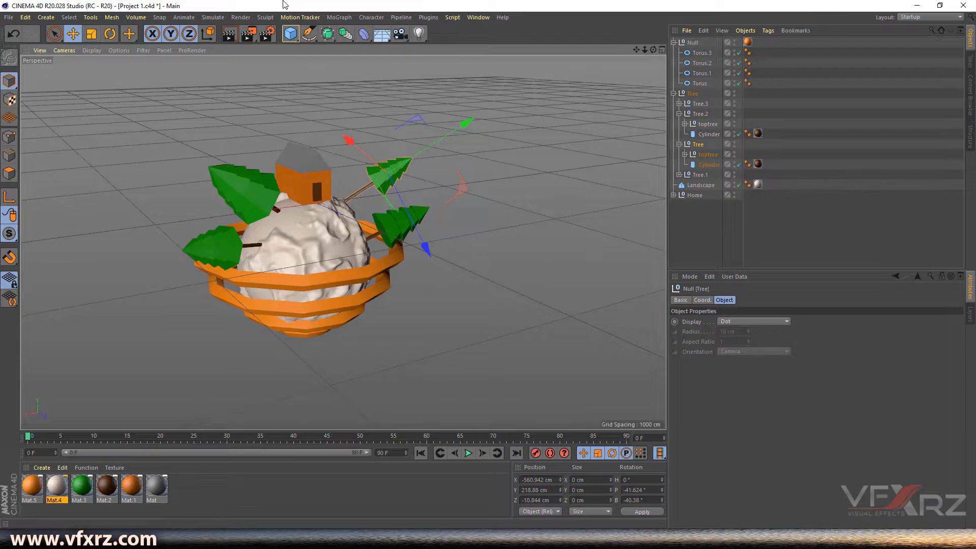
{"action": "left_click", "coordinate": [289, 33]}
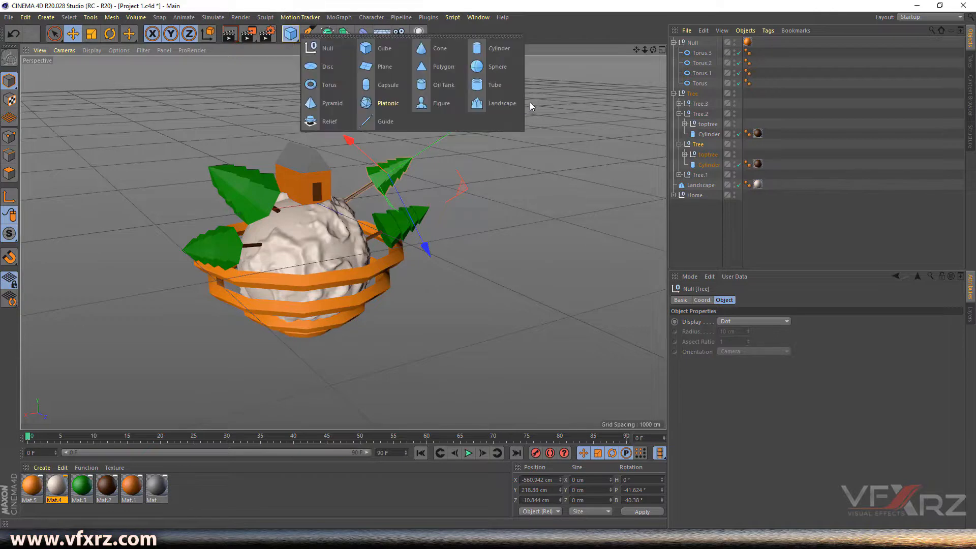
{"action": "left_click", "coordinate": [491, 90]}
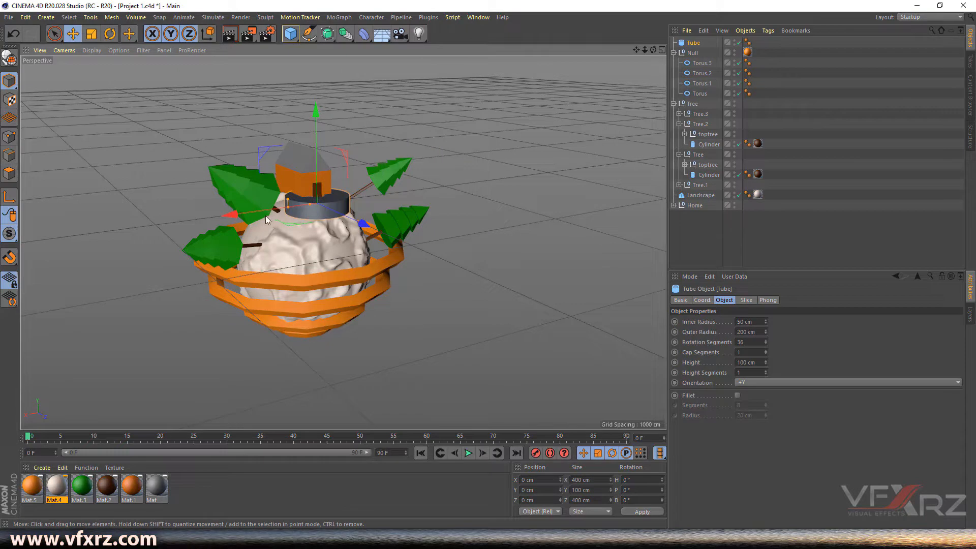
{"action": "mouse_move", "coordinate": [264, 213]}
{"action": "left_mouse_down"}
{"action": "mouse_move", "coordinate": [214, 215]}
{"action": "mouse_move", "coordinate": [252, 216]}
{"action": "left_mouse_up"}
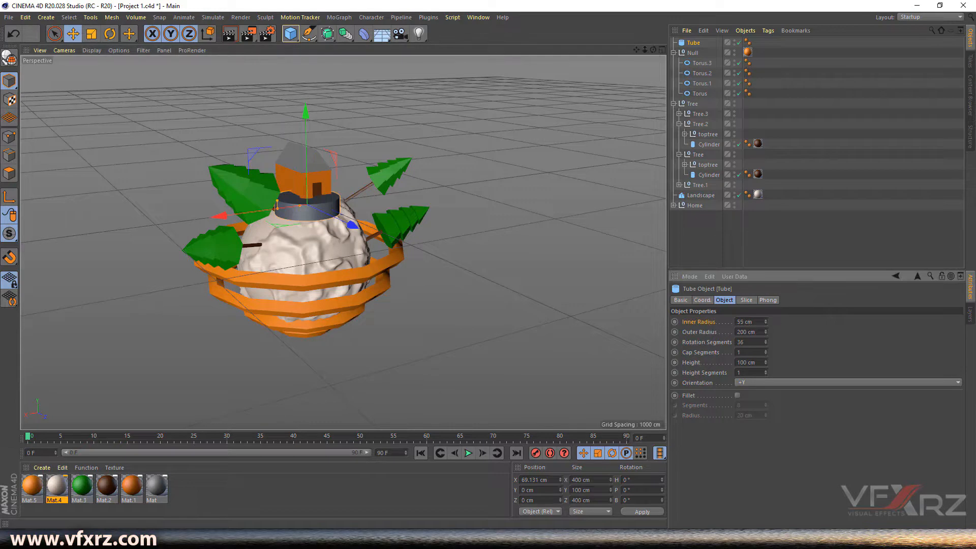
{"action": "left_click_drag", "start_coordinate": [766, 321], "coordinate": [766, 296]}
{"action": "left_click_drag", "start_coordinate": [767, 331], "coordinate": [766, 248]}
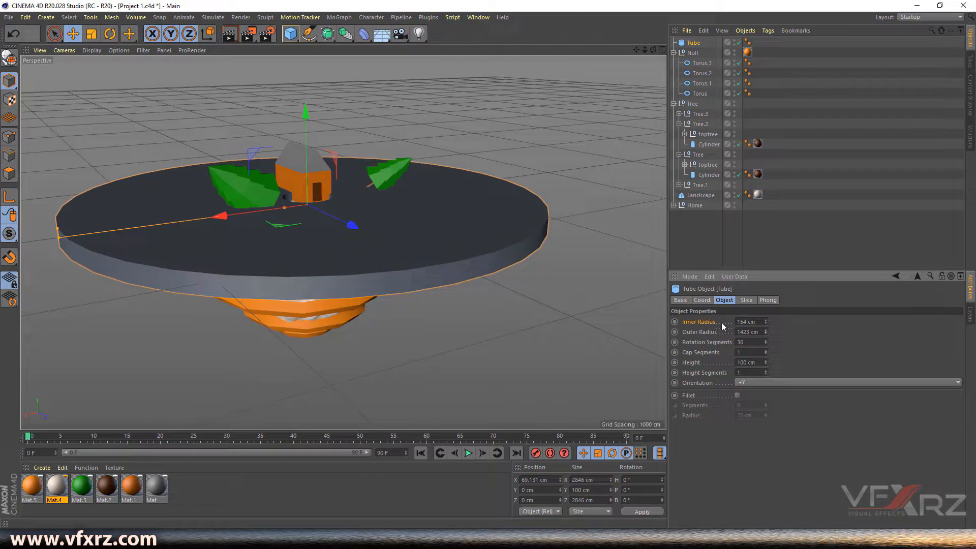
{"action": "left_click_drag", "start_coordinate": [765, 332], "coordinate": [765, 293]}
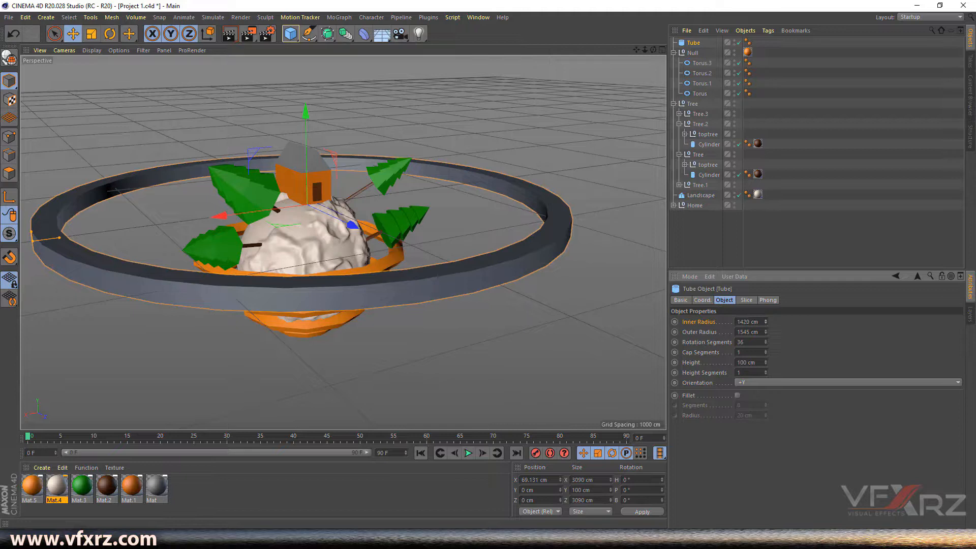
{"action": "left_click", "coordinate": [737, 396]}
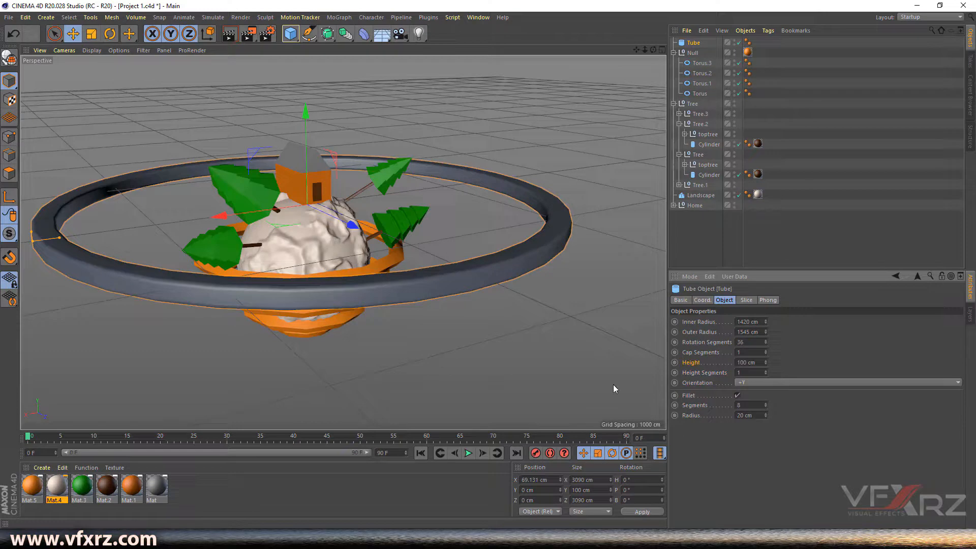
- Tilt the Tube ring to a pitch of about -23° and show its Slice settings
{"action": "left_click", "coordinate": [109, 34]}
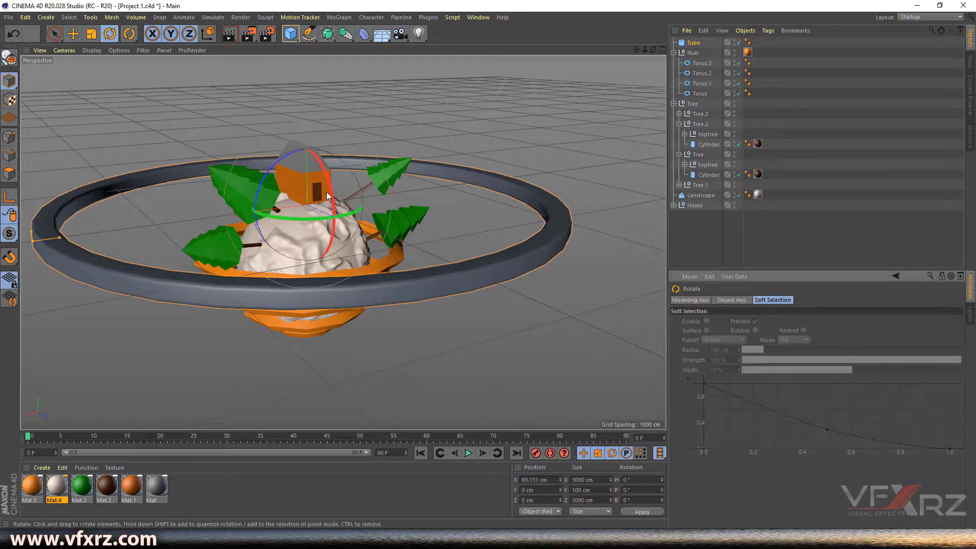
{"action": "left_click_drag", "start_coordinate": [327, 198], "coordinate": [325, 199]}
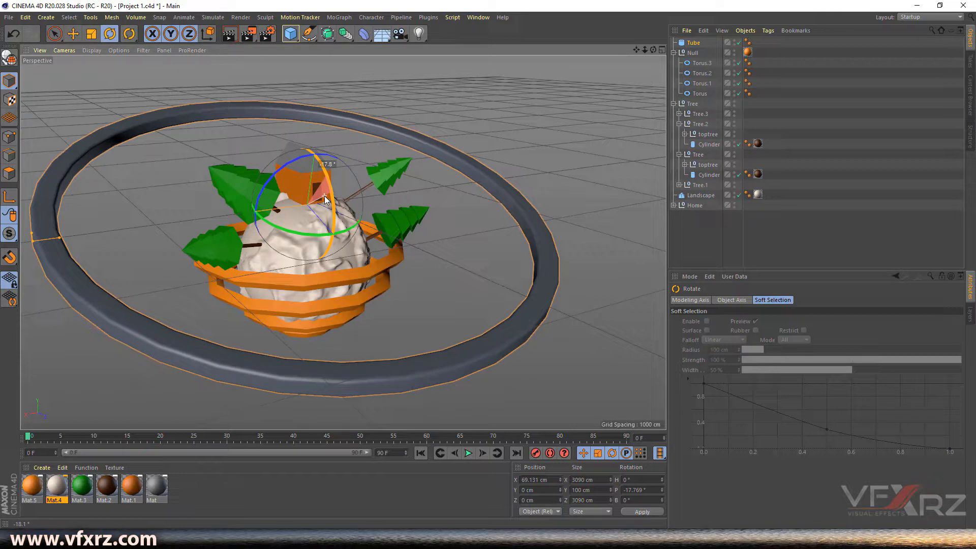
{"action": "left_click_drag", "start_coordinate": [326, 199], "coordinate": [325, 200]}
{"action": "mouse_move", "coordinate": [653, 49]}
{"action": "left_mouse_down"}
{"action": "mouse_move", "coordinate": [604, 23]}
{"action": "mouse_move", "coordinate": [631, 50]}
{"action": "mouse_move", "coordinate": [676, 54]}
{"action": "mouse_move", "coordinate": [636, 52]}
{"action": "left_mouse_up"}
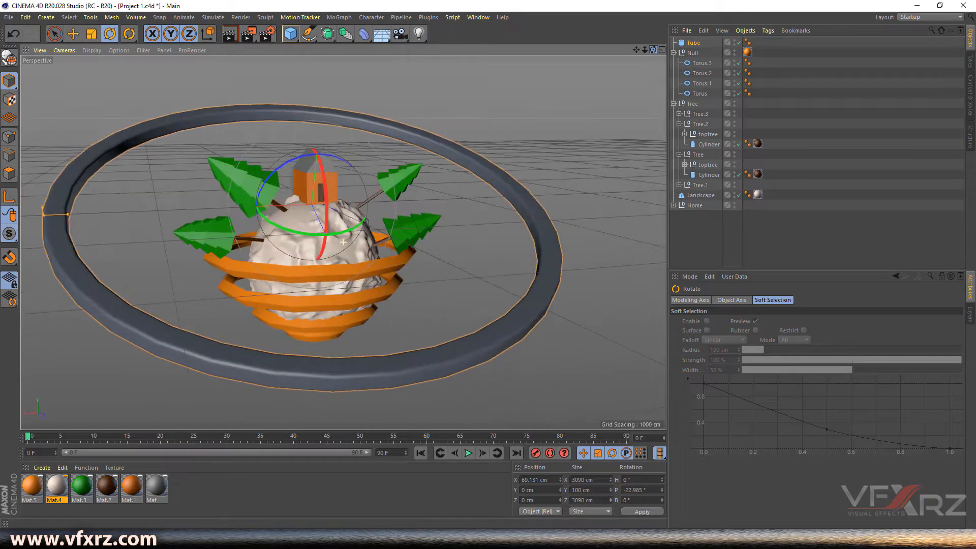
{"action": "left_click", "coordinate": [694, 43]}
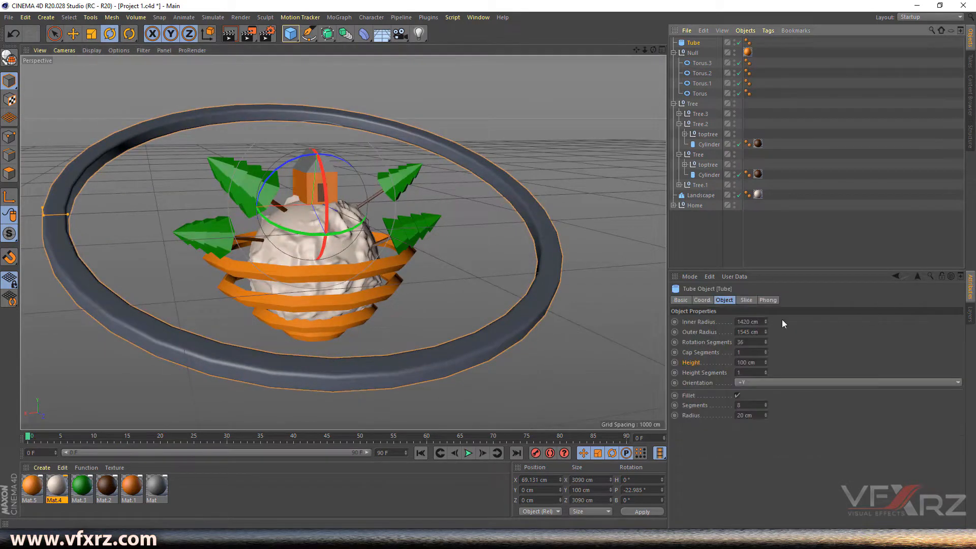
{"action": "left_click", "coordinate": [745, 301]}
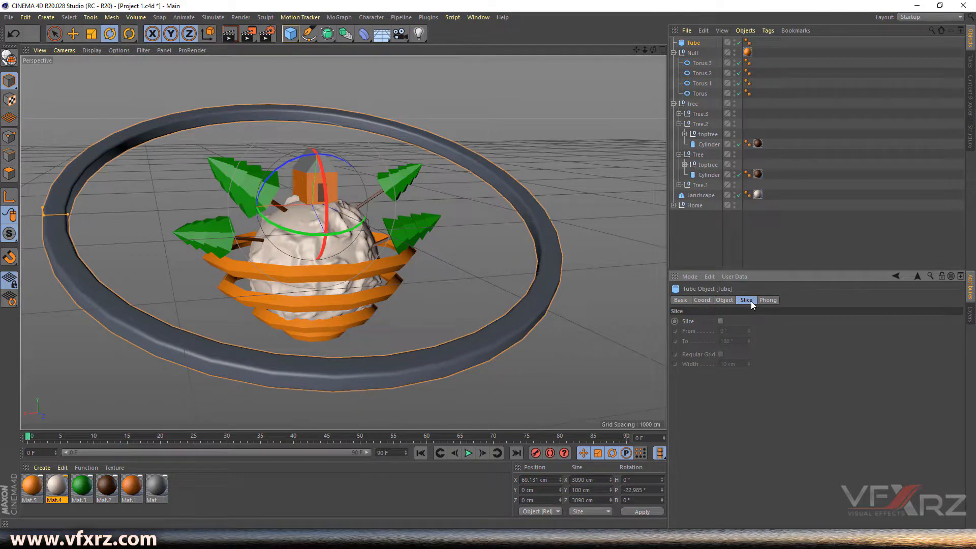
- Slice the Tube to a 168°–241° arc, then duplicate it as Tube.1 sliced 0°–71°
{"action": "left_click", "coordinate": [720, 321]}
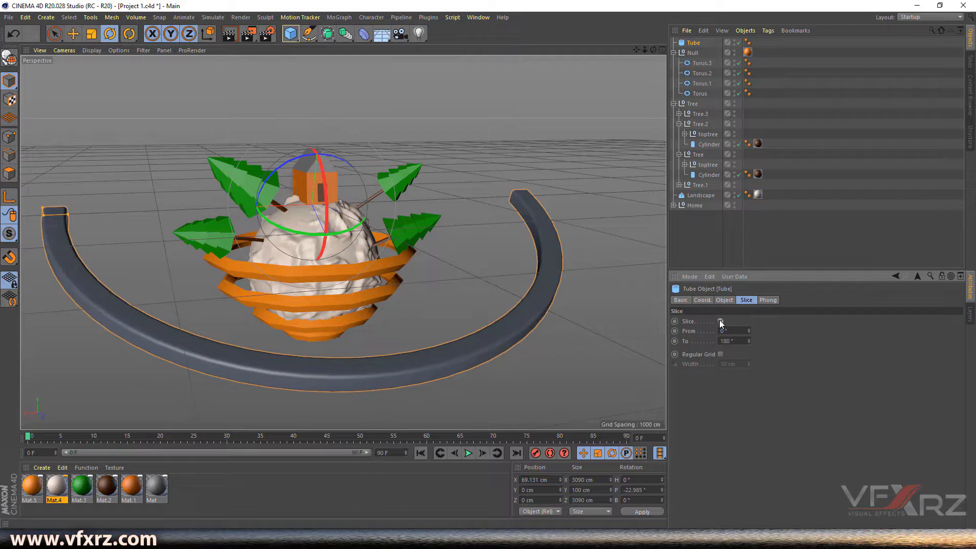
{"action": "mouse_move", "coordinate": [749, 333]}
{"action": "left_mouse_down"}
{"action": "mouse_move", "coordinate": [791, 330]}
{"action": "mouse_move", "coordinate": [748, 351]}
{"action": "mouse_move", "coordinate": [750, 311]}
{"action": "mouse_move", "coordinate": [749, 335]}
{"action": "left_mouse_up"}
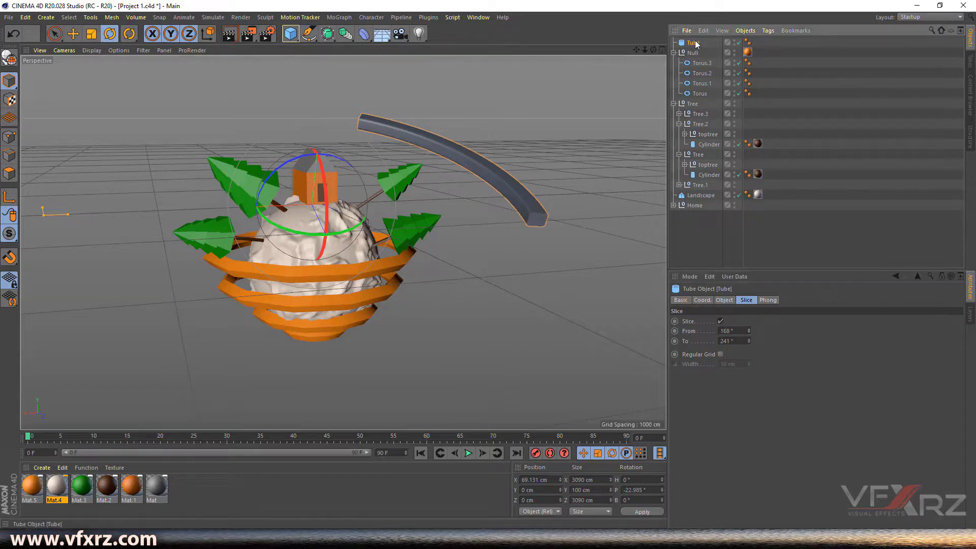
{"action": "left_click_drag", "start_coordinate": [695, 44], "coordinate": [693, 41]}
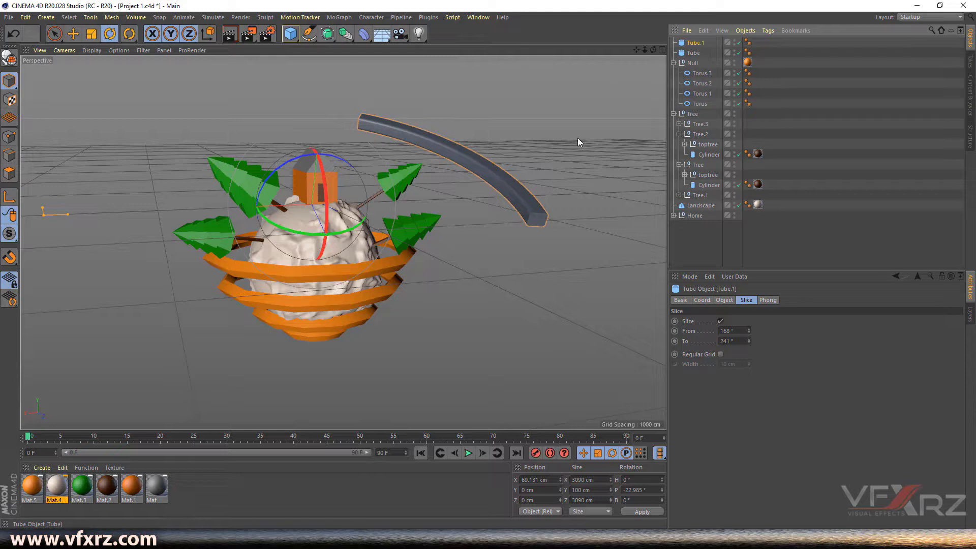
{"action": "left_click_drag", "start_coordinate": [749, 334], "coordinate": [748, 387]}
{"action": "left_click_drag", "start_coordinate": [748, 344], "coordinate": [748, 409]}
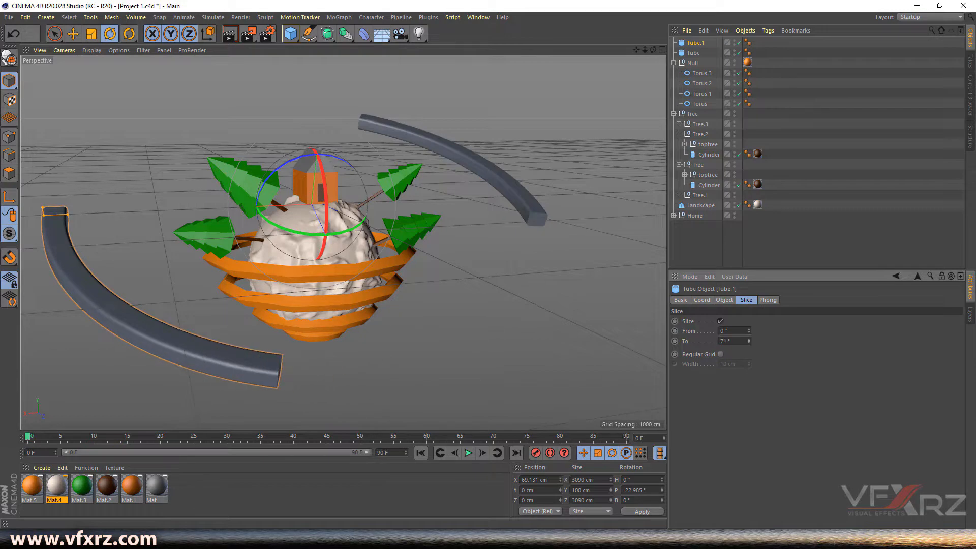
{"action": "left_click_drag", "start_coordinate": [653, 50], "coordinate": [605, 42]}
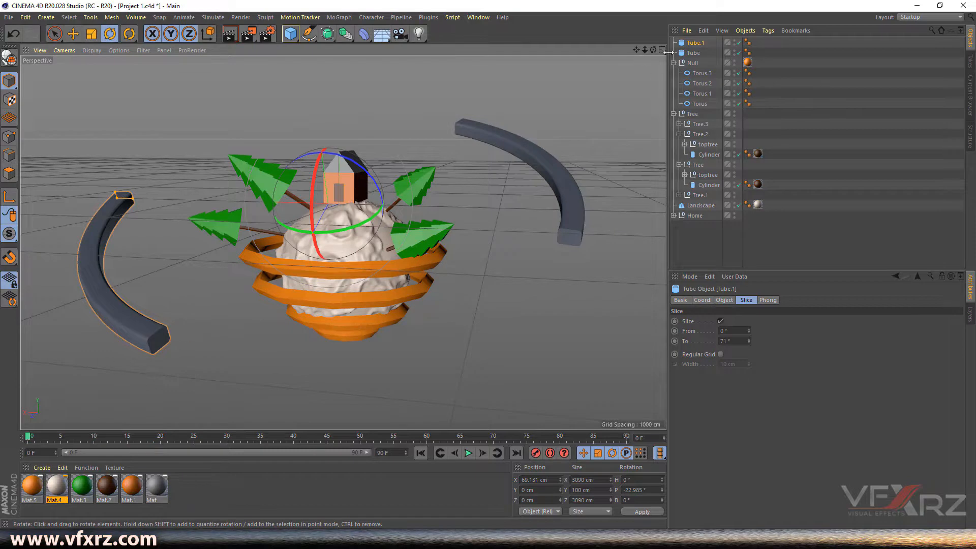
{"action": "left_click_drag", "start_coordinate": [654, 49], "coordinate": [670, 41]}
{"action": "left_click", "coordinate": [291, 35]}
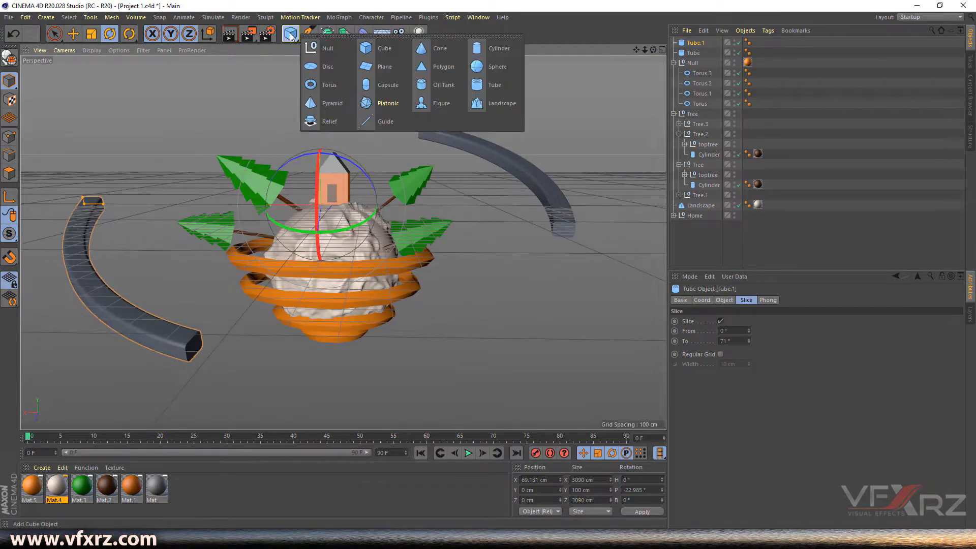
- Add a Pyramid and move it toward the front arc's end in the four-panel views
{"action": "left_click", "coordinate": [322, 103]}
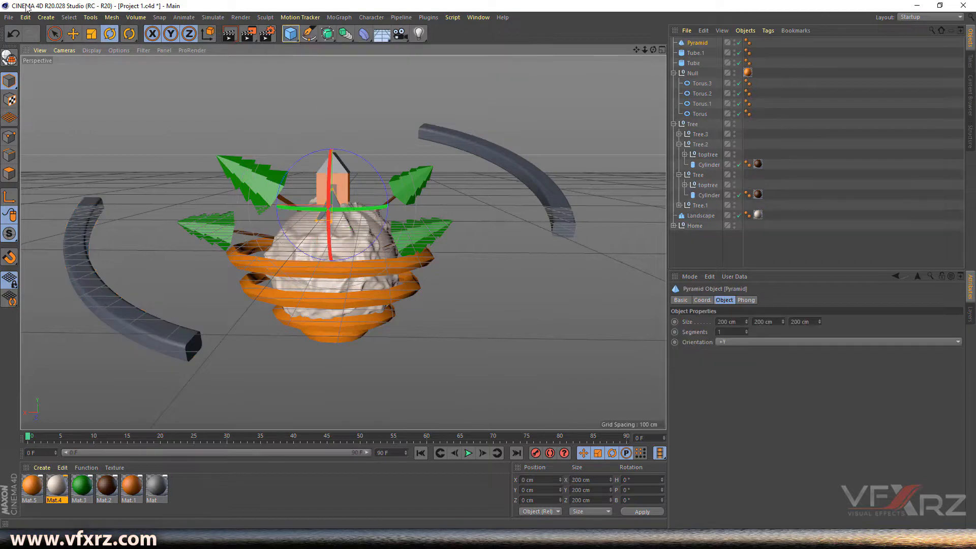
{"action": "left_click", "coordinate": [73, 34]}
{"action": "left_click_drag", "start_coordinate": [326, 215], "coordinate": [207, 316]}
{"action": "left_click", "coordinate": [662, 50]}
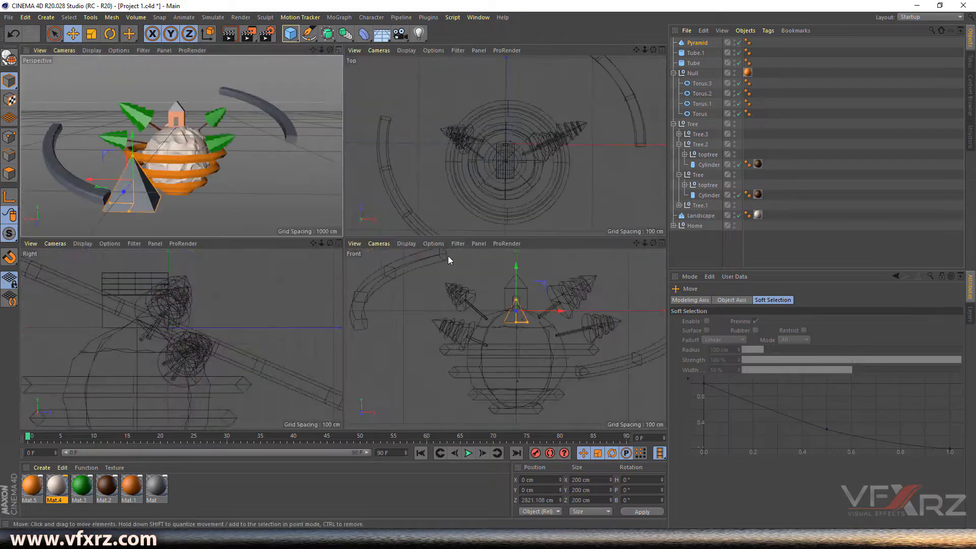
{"action": "left_click_drag", "start_coordinate": [322, 244], "coordinate": [292, 246]}
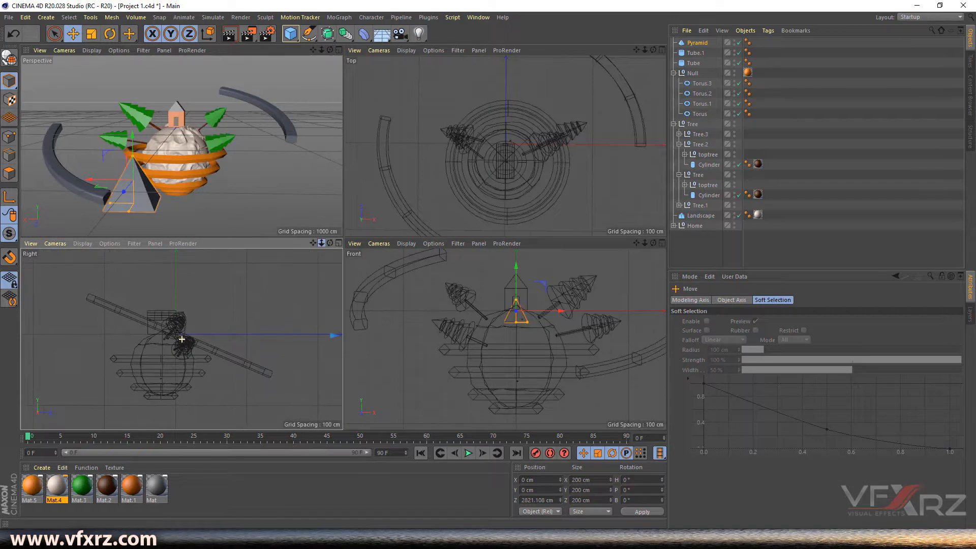
{"action": "mouse_move", "coordinate": [329, 49]}
{"action": "left_mouse_down"}
{"action": "mouse_move", "coordinate": [300, 52]}
{"action": "mouse_move", "coordinate": [332, 53]}
{"action": "left_mouse_up"}
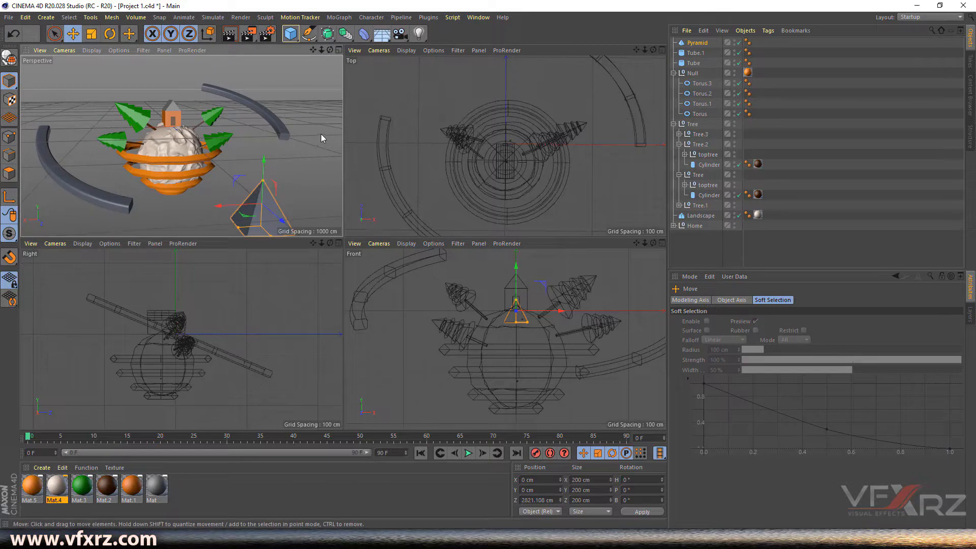
{"action": "left_click_drag", "start_coordinate": [564, 308], "coordinate": [619, 321]}
{"action": "mouse_move", "coordinate": [582, 269]}
{"action": "left_mouse_down"}
{"action": "mouse_move", "coordinate": [583, 278]}
{"action": "mouse_move", "coordinate": [582, 257]}
{"action": "mouse_move", "coordinate": [577, 270]}
{"action": "left_mouse_up"}
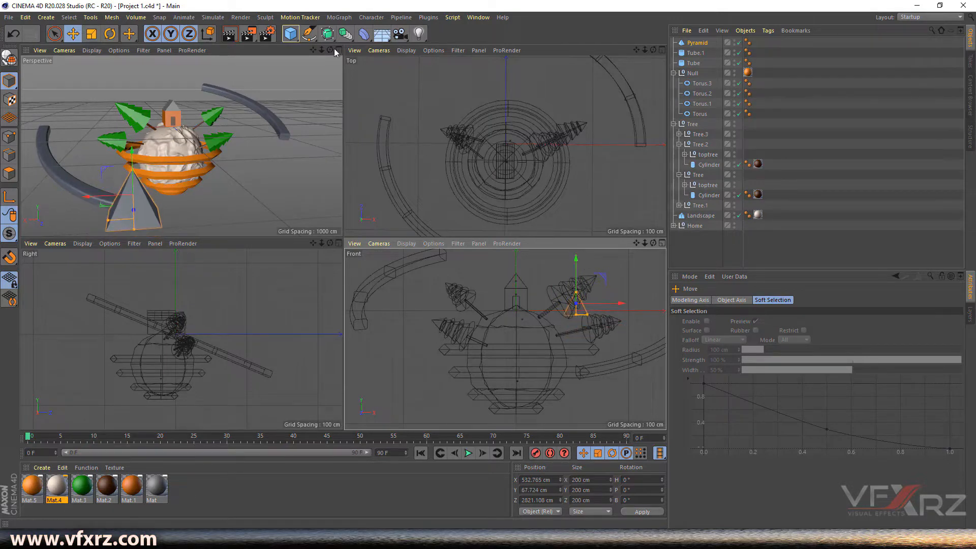
{"action": "left_click_drag", "start_coordinate": [330, 50], "coordinate": [136, 123]}
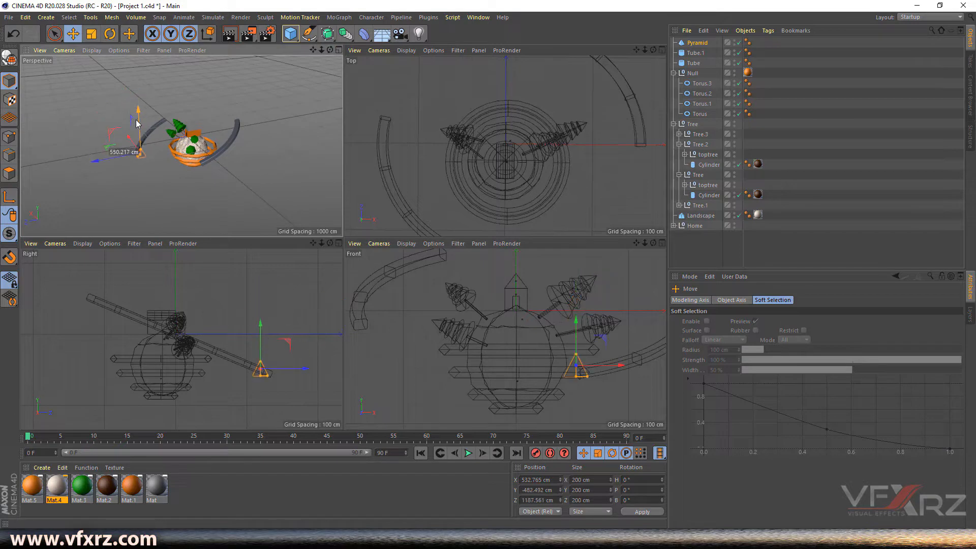
{"action": "left_click_drag", "start_coordinate": [303, 368], "coordinate": [312, 373]}
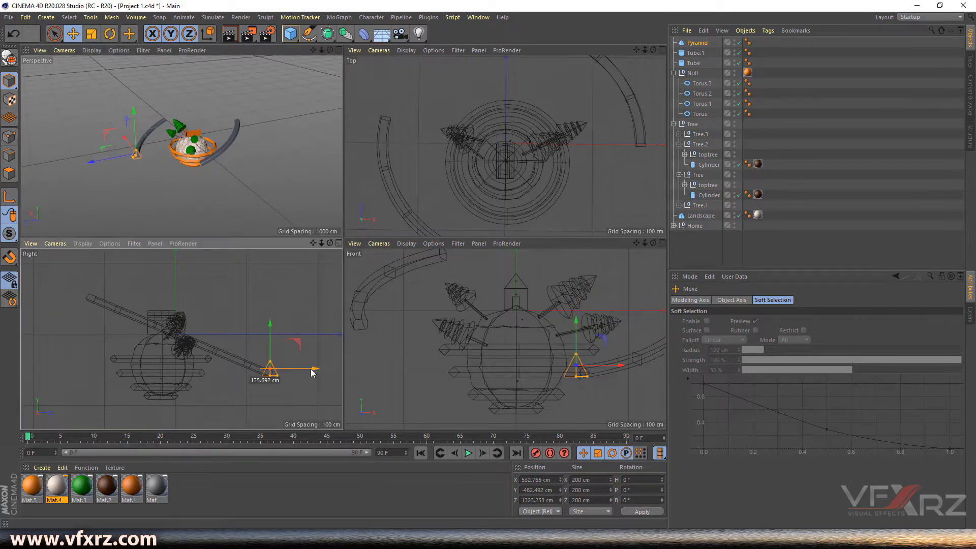
{"action": "scroll", "coordinate": [267, 370], "scroll_direction": "up", "scroll_amount": 5}
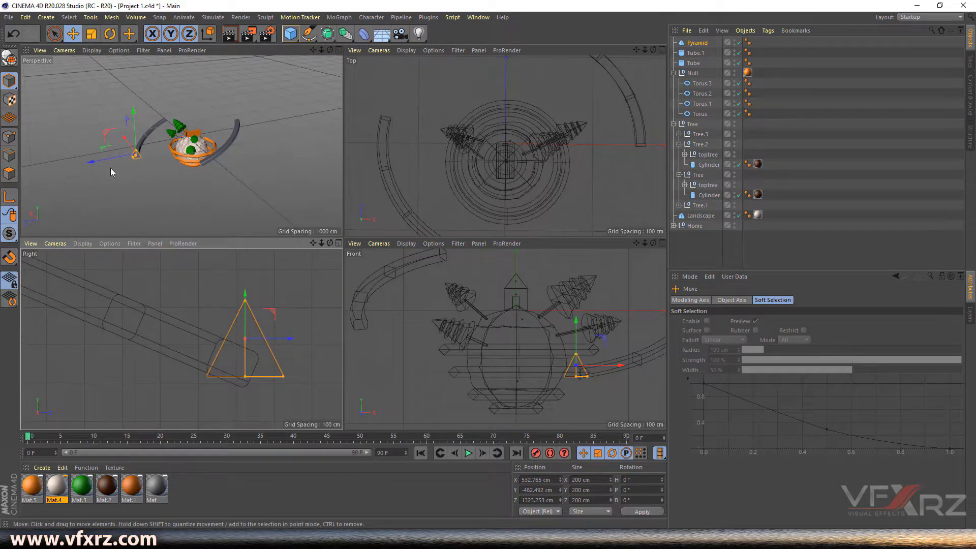
{"action": "scroll", "coordinate": [147, 163], "scroll_direction": "up", "scroll_amount": 6}
{"action": "left_click_drag", "start_coordinate": [331, 50], "coordinate": [438, 22]}
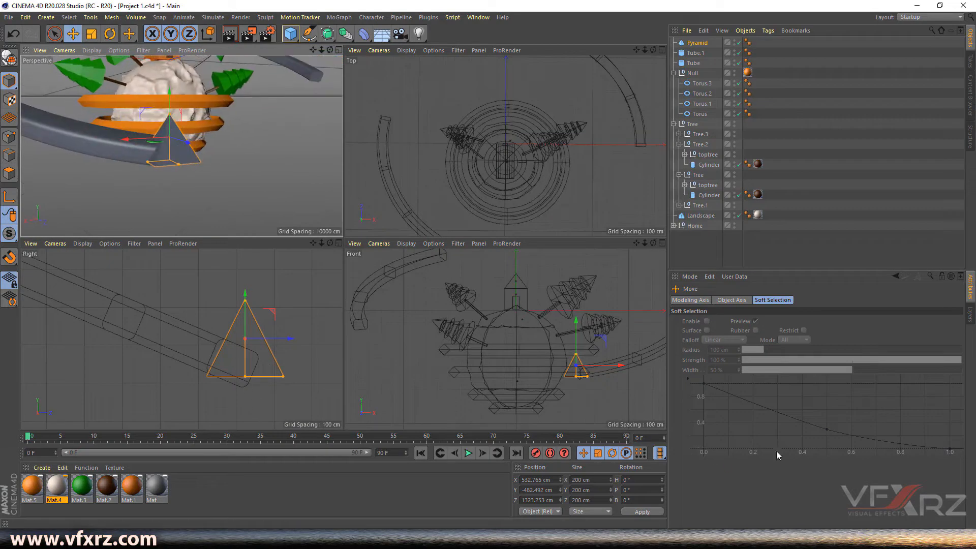
- Set the pyramid's Orientation to -X and seat it on the end of the arc
{"action": "left_click", "coordinate": [698, 44]}
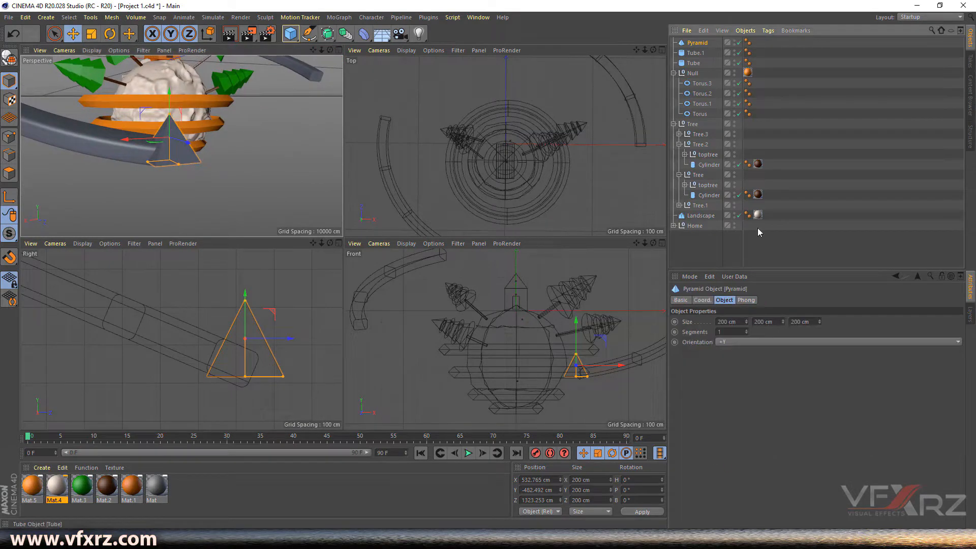
{"action": "left_click", "coordinate": [756, 342]}
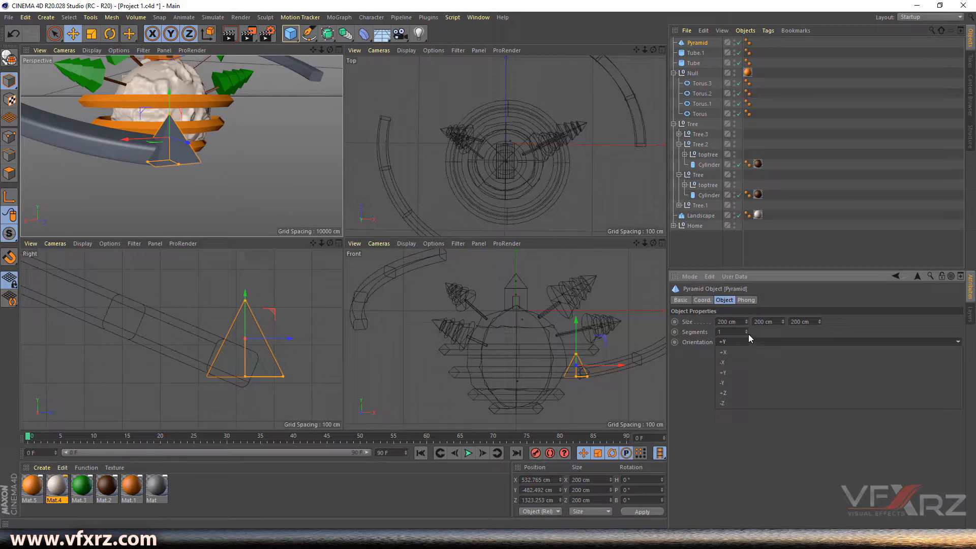
{"action": "left_click", "coordinate": [743, 343]}
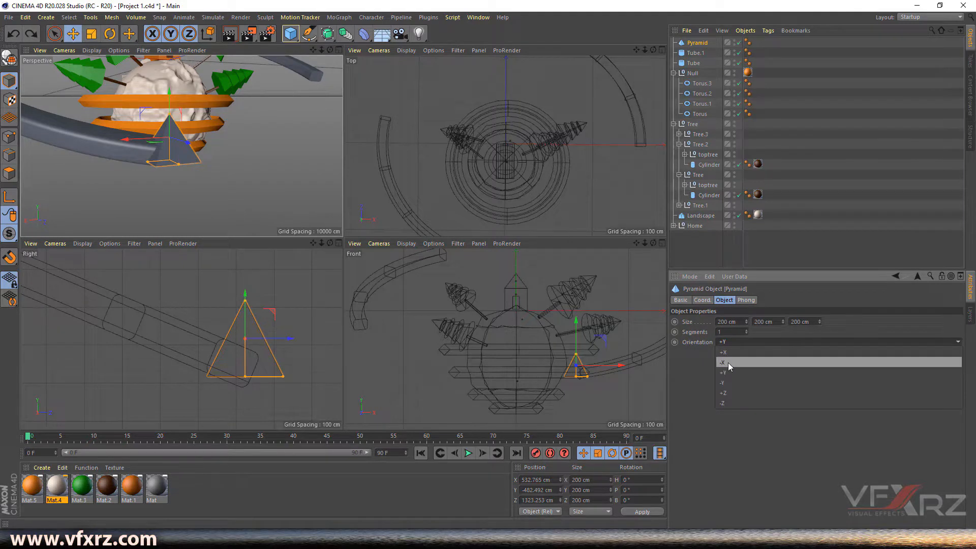
{"action": "left_click", "coordinate": [728, 362]}
{"action": "left_click_drag", "start_coordinate": [127, 139], "coordinate": [141, 140]}
{"action": "left_click_drag", "start_coordinate": [176, 103], "coordinate": [180, 115]}
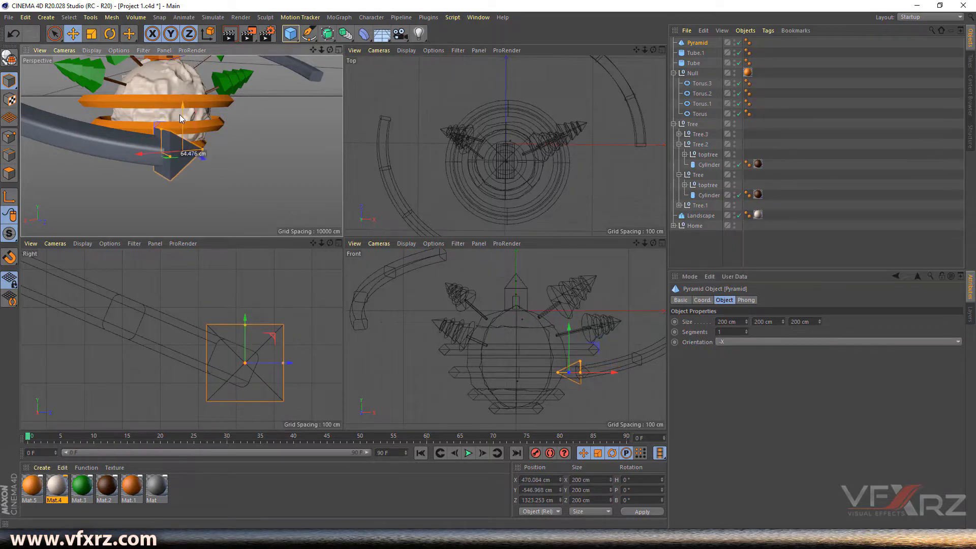
{"action": "left_click_drag", "start_coordinate": [146, 155], "coordinate": [230, 151]}
{"action": "left_click_drag", "start_coordinate": [152, 154], "coordinate": [181, 145]}
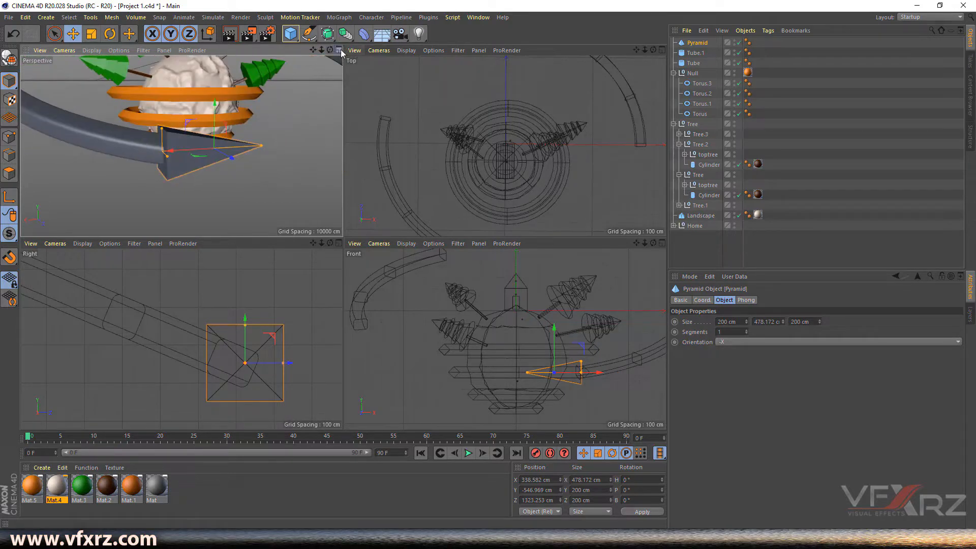
{"action": "left_click", "coordinate": [339, 50]}
{"action": "mouse_move", "coordinate": [645, 50]}
{"action": "left_mouse_down"}
{"action": "mouse_move", "coordinate": [636, 52]}
{"action": "mouse_move", "coordinate": [653, 50]}
{"action": "left_mouse_up"}
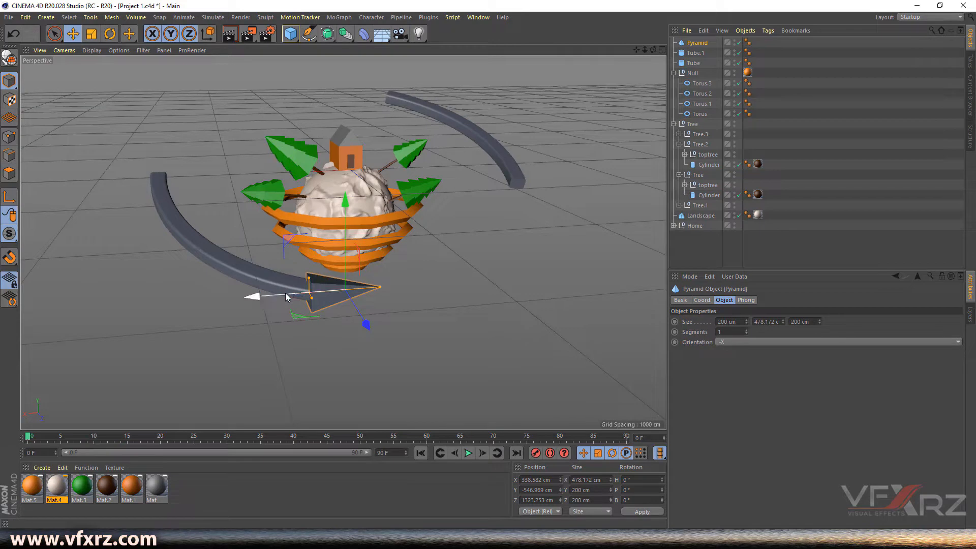
- Duplicate the pyramid as Pyramid.1 and move the copy toward the second arc's end
{"action": "left_click_drag", "start_coordinate": [285, 294], "coordinate": [401, 30], "text": "ctrl"}
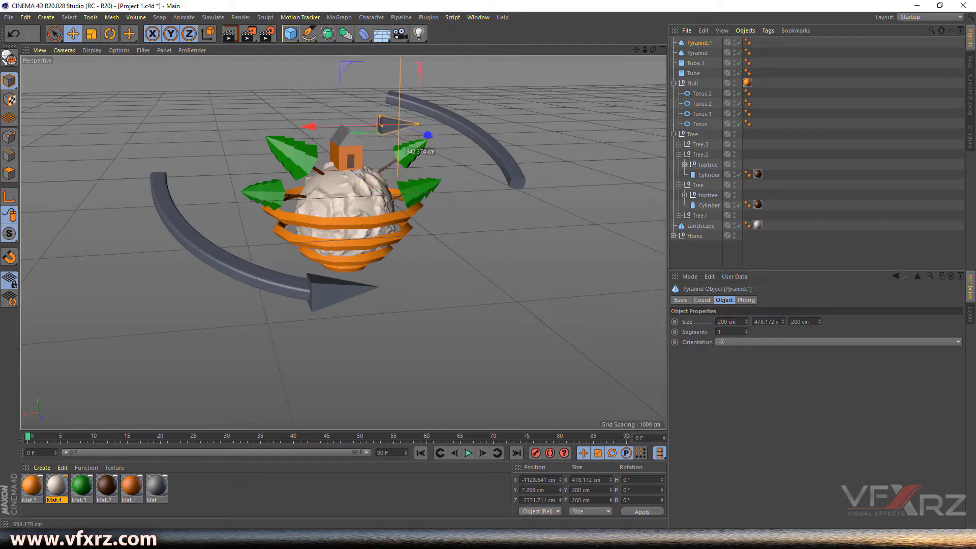
{"action": "left_click_drag", "start_coordinate": [653, 50], "coordinate": [722, 74]}
{"action": "left_click_drag", "start_coordinate": [285, 84], "coordinate": [366, 94]}
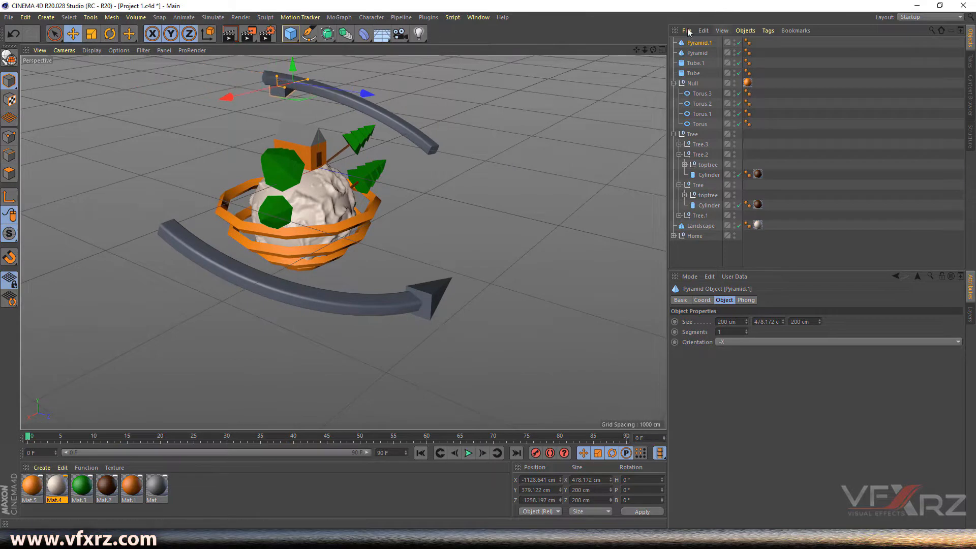
{"action": "left_click_drag", "start_coordinate": [654, 50], "coordinate": [707, 54]}
{"action": "left_click_drag", "start_coordinate": [562, 113], "coordinate": [561, 67]}
{"action": "left_click_drag", "start_coordinate": [513, 121], "coordinate": [506, 124]}
- Set Pyramid.1's Orientation to +X and fit it onto the second arc's end
{"action": "left_click", "coordinate": [759, 339]}
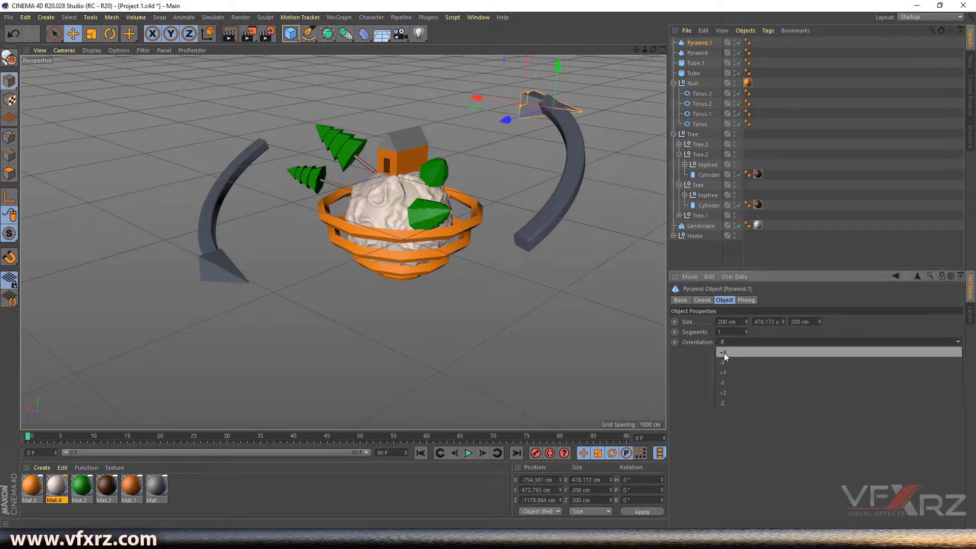
{"action": "left_click", "coordinate": [724, 353]}
{"action": "left_click_drag", "start_coordinate": [497, 107], "coordinate": [469, 98]}
{"action": "left_click_drag", "start_coordinate": [529, 78], "coordinate": [529, 76]}
{"action": "left_click_drag", "start_coordinate": [653, 50], "coordinate": [569, 65]}
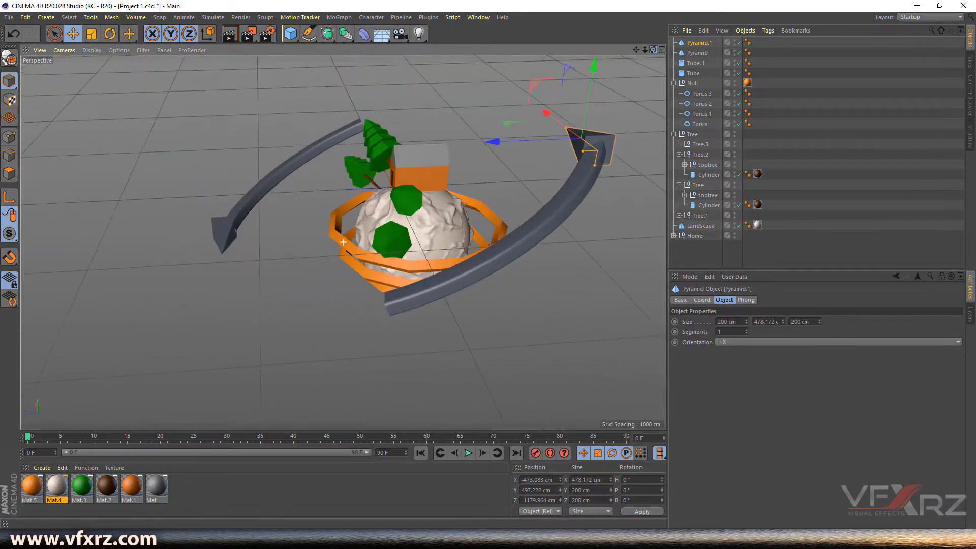
{"action": "left_click_drag", "start_coordinate": [526, 143], "coordinate": [523, 142]}
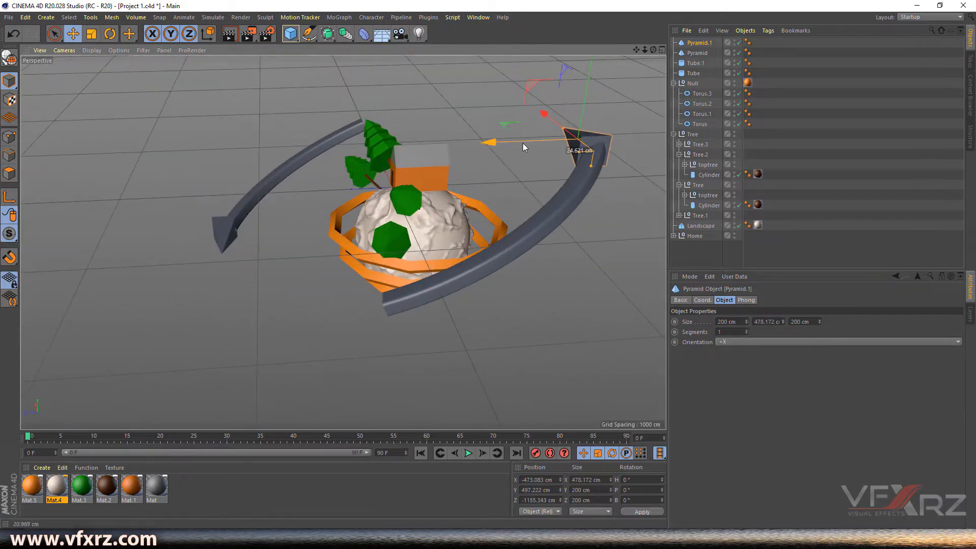
{"action": "left_click_drag", "start_coordinate": [643, 47], "coordinate": [572, 54]}
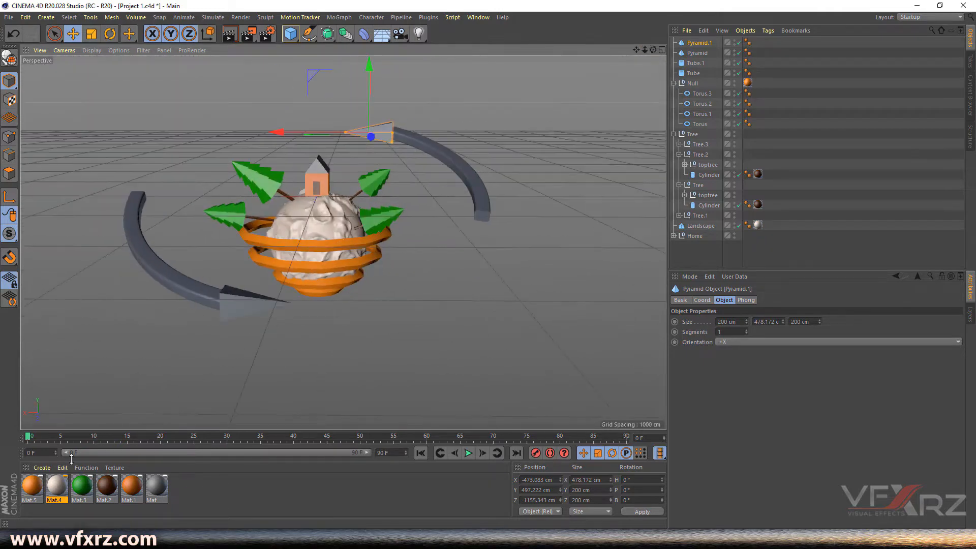
{"action": "left_click", "coordinate": [42, 467]}
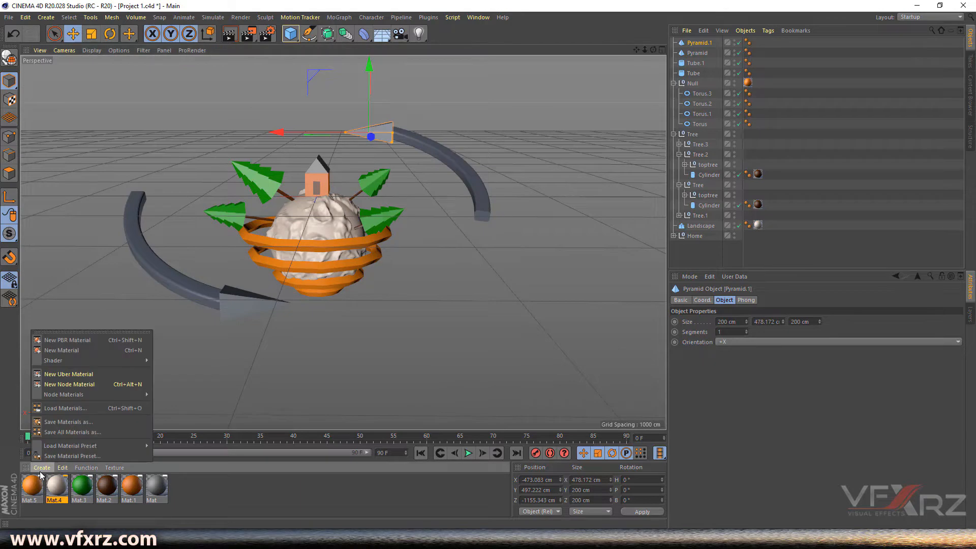
- Create a near-black material and apply it to Pyramid and Pyramid.1
{"action": "left_click", "coordinate": [50, 350]}
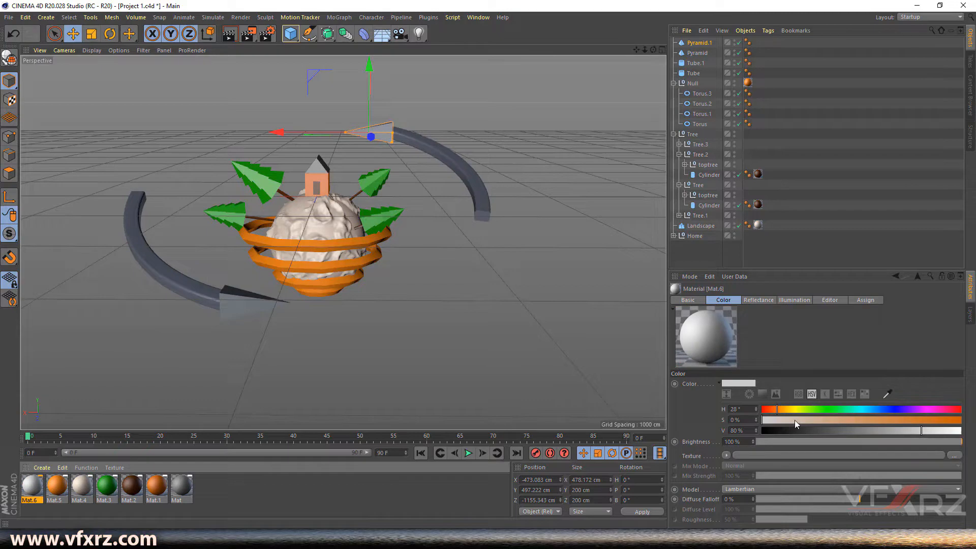
{"action": "left_click_drag", "start_coordinate": [793, 431], "coordinate": [810, 421]}
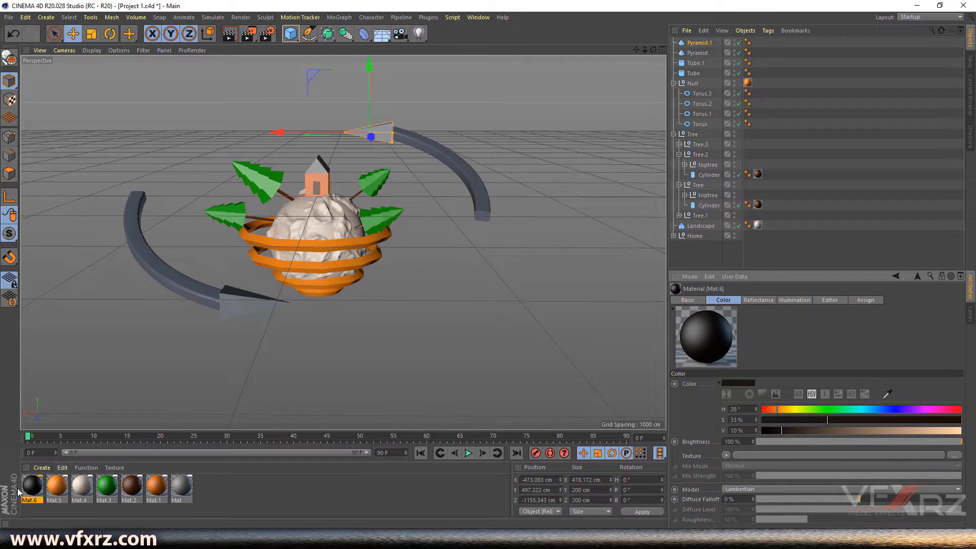
{"action": "left_click_drag", "start_coordinate": [45, 494], "coordinate": [700, 45]}
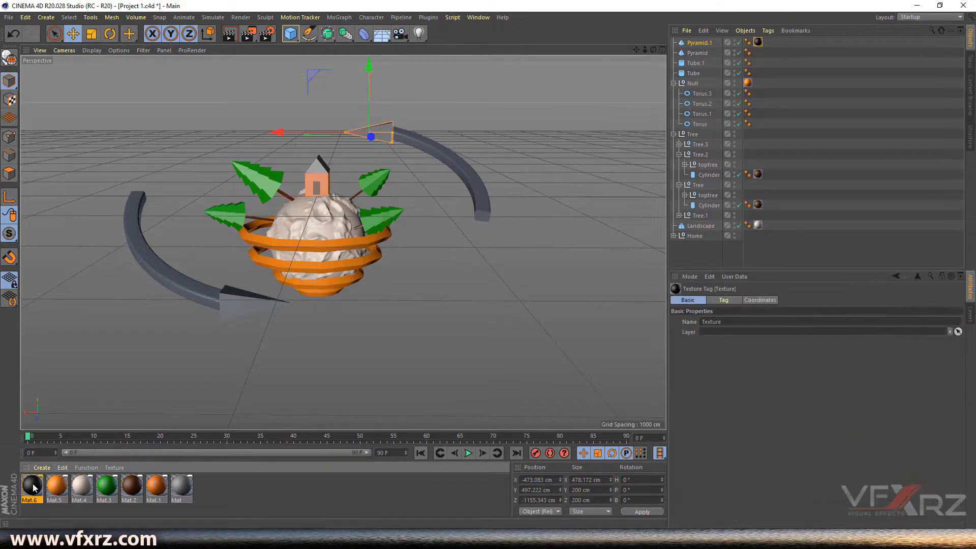
{"action": "left_click_drag", "start_coordinate": [696, 55], "coordinate": [696, 53]}
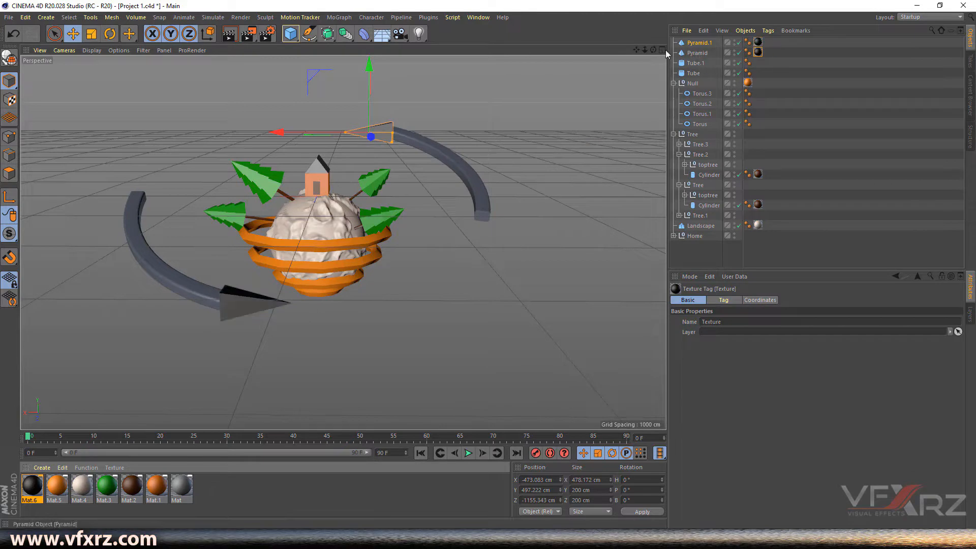
- Apply a new light blue Mat.7 (H 192°, S 65%, V 80%) to both tubes, then select all four parts
{"action": "left_click", "coordinate": [184, 290]}
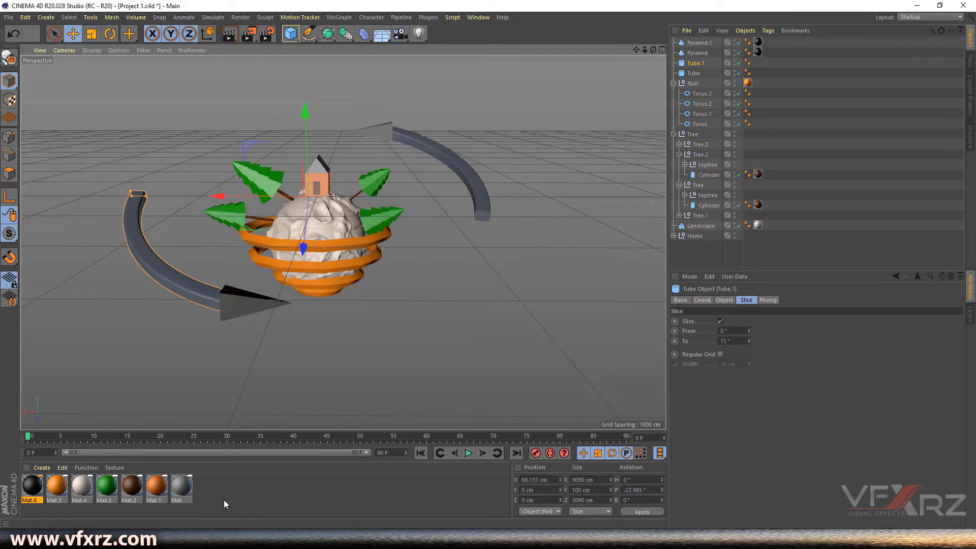
{"action": "left_click", "coordinate": [38, 468]}
{"action": "left_click", "coordinate": [75, 350]}
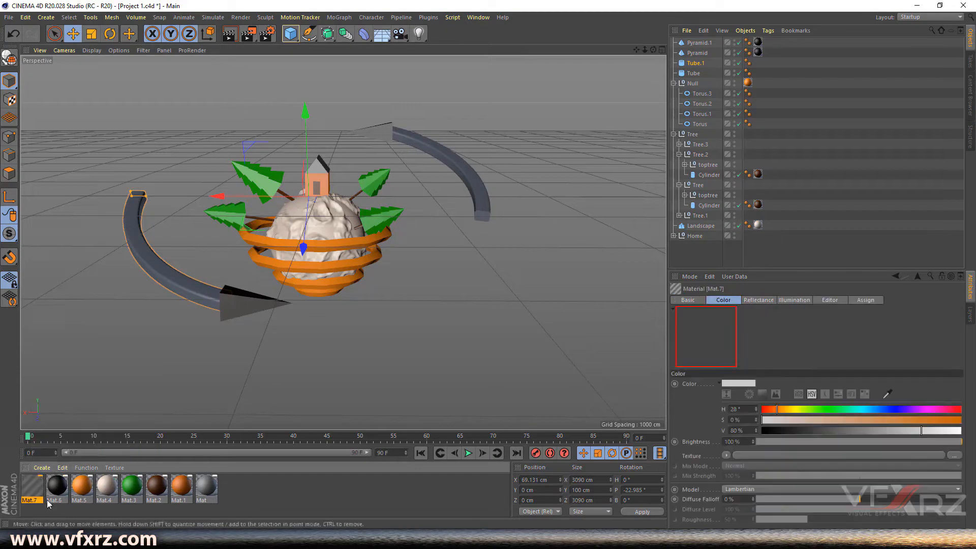
{"action": "left_click_drag", "start_coordinate": [798, 411], "coordinate": [868, 409]}
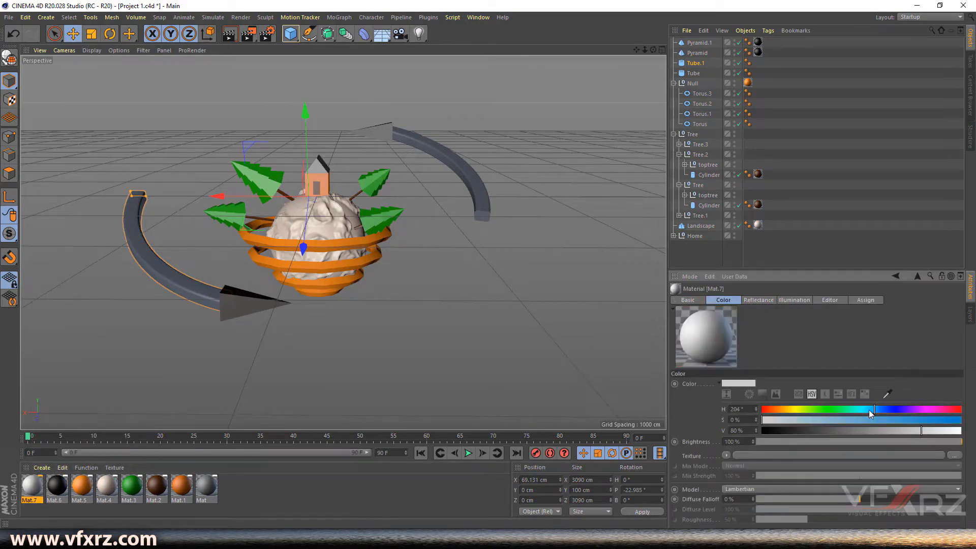
{"action": "left_click", "coordinate": [891, 420]}
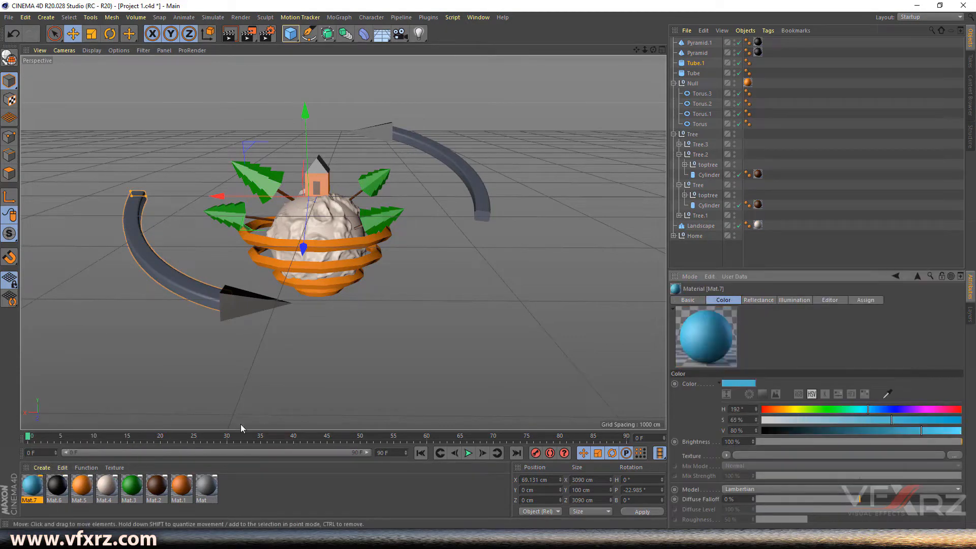
{"action": "left_click_drag", "start_coordinate": [34, 491], "coordinate": [698, 111]}
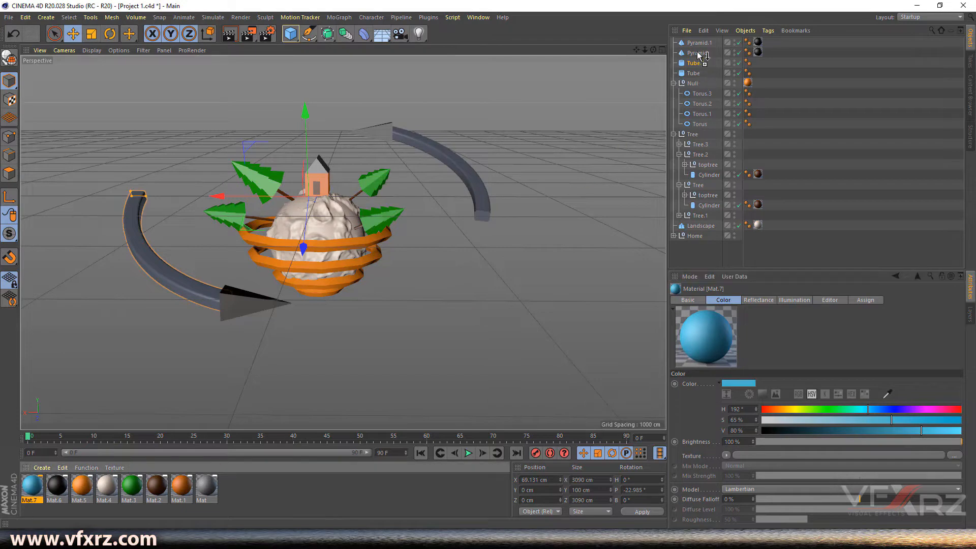
{"action": "left_click_drag", "start_coordinate": [699, 64], "coordinate": [700, 74]}
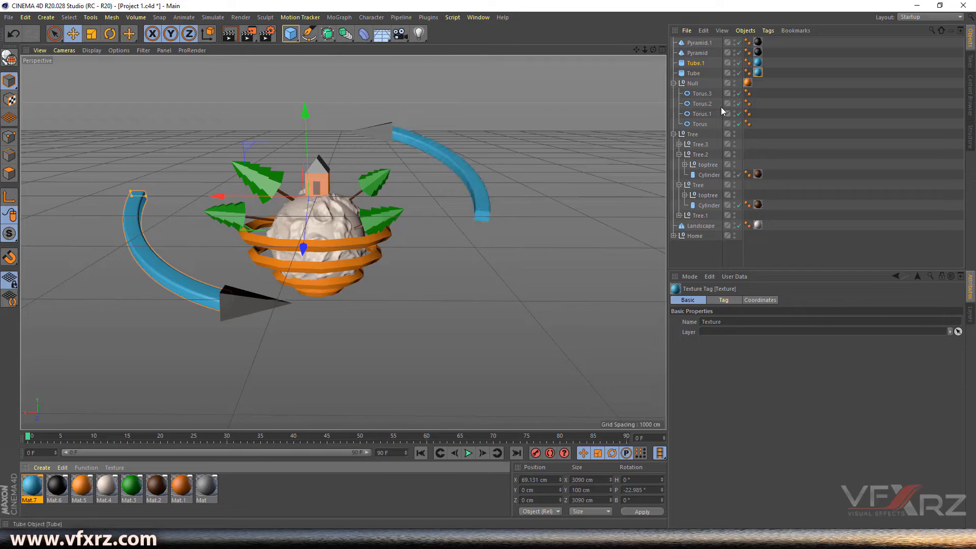
{"action": "left_click", "coordinate": [693, 73]}
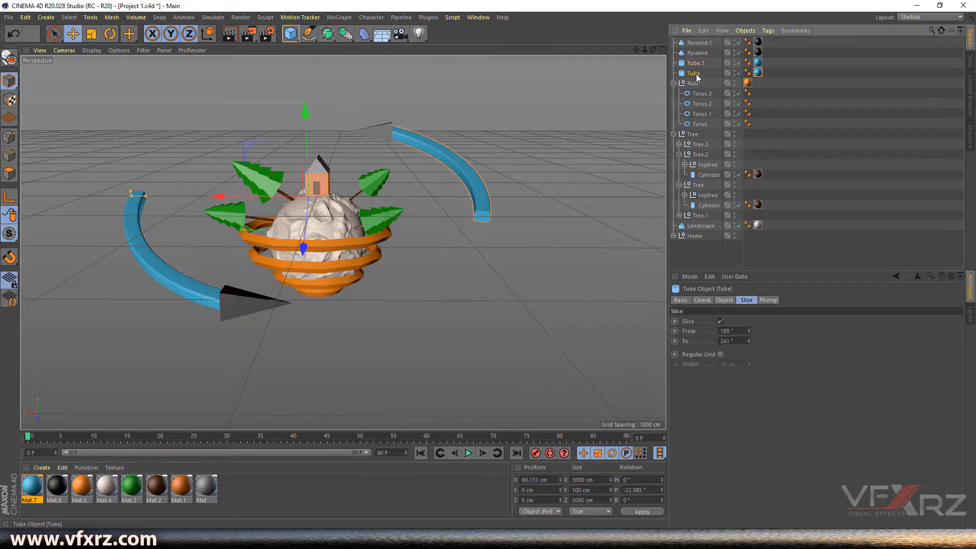
{"action": "left_click", "coordinate": [700, 42], "text": "shift"}
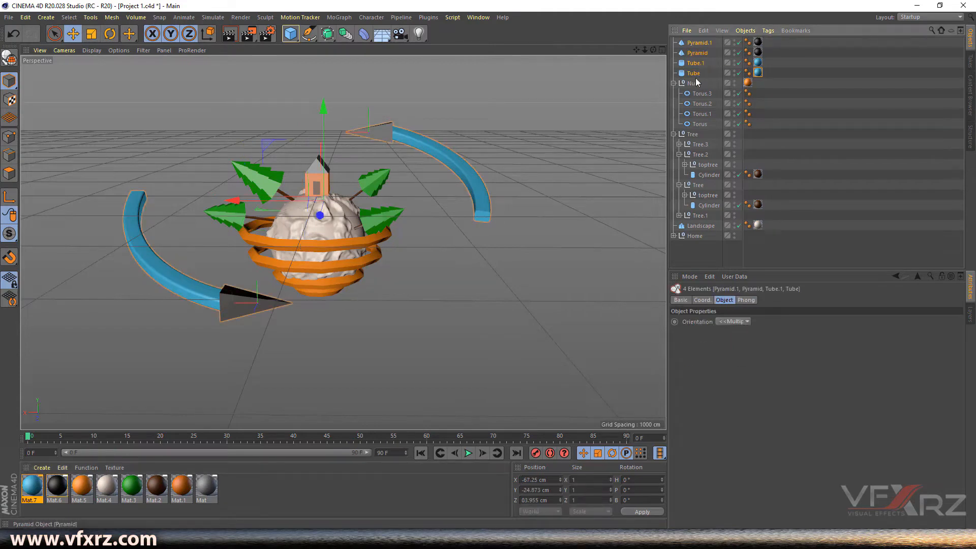
- Group the two tubes and two pyramids into a null named 'Arrows'
{"action": "left_click", "coordinate": [745, 31]}
{"action": "left_click", "coordinate": [789, 161]}
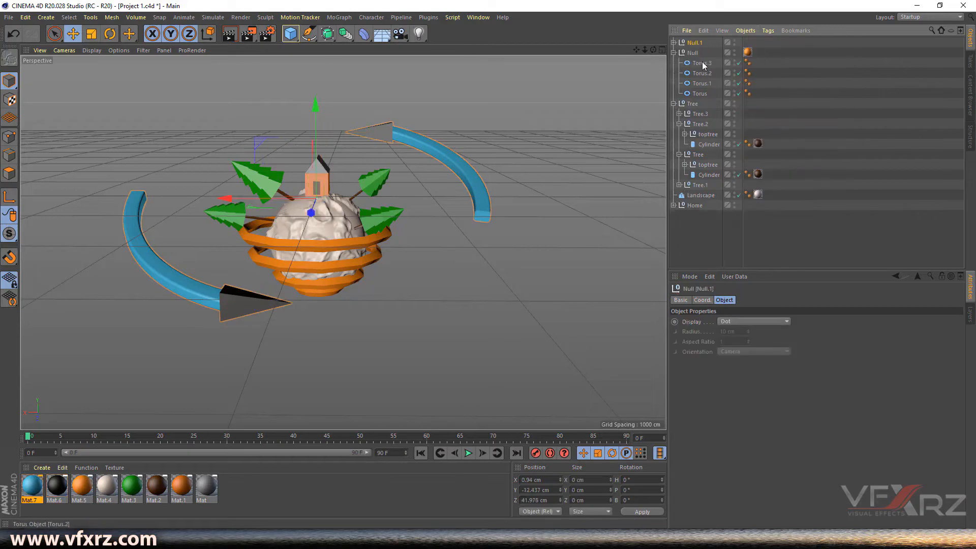
{"action": "double_click", "coordinate": [694, 43]}
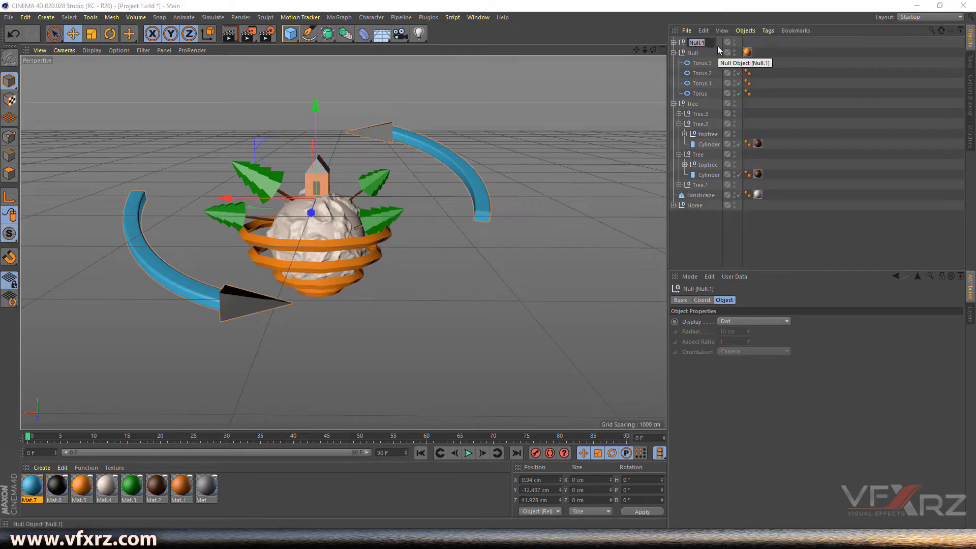
{"action": "type", "text": "Arrp"}
{"action": "key", "text": "BackSpace"}
{"action": "type", "text": "ows"}
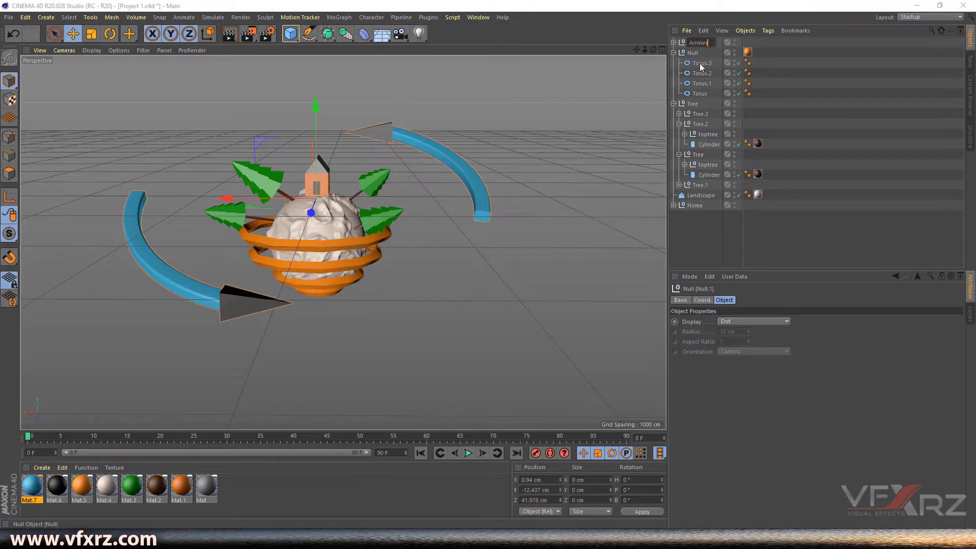
{"action": "key", "text": "Return"}
- Rename the torus null 'Rings', collapse the Rings and Tree groups, and deselect all
{"action": "left_click", "coordinate": [693, 53]}
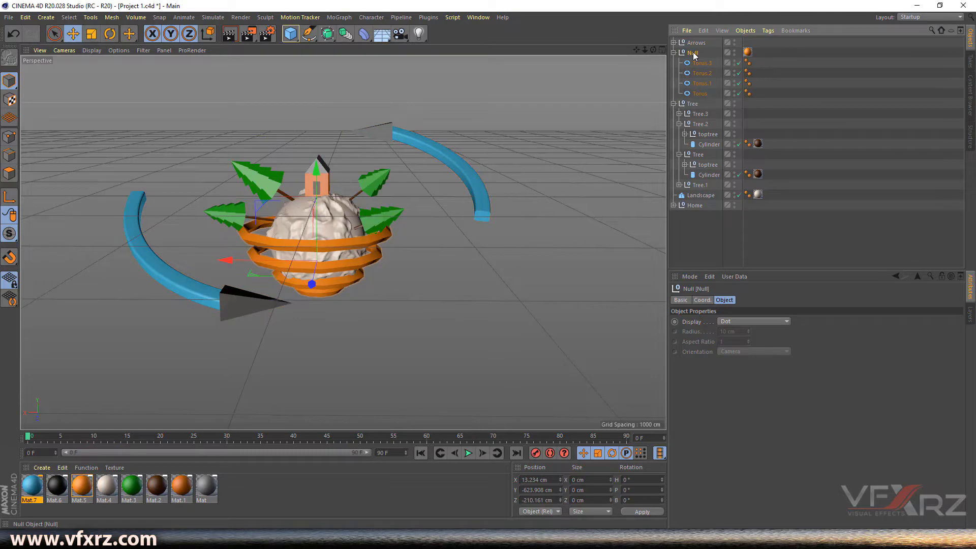
{"action": "double_click", "coordinate": [694, 53]}
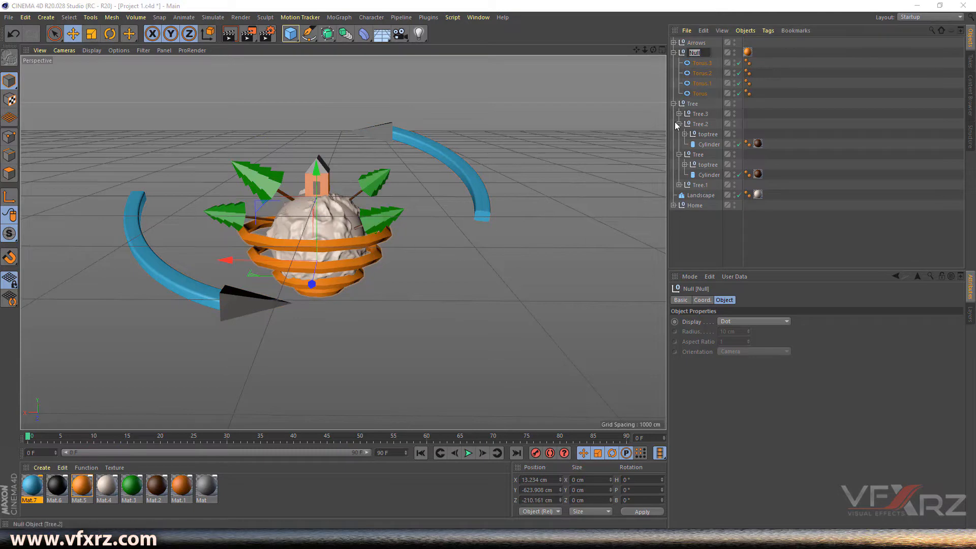
{"action": "type", "text": "Rings"}
{"action": "key", "text": "Return"}
{"action": "left_click", "coordinate": [673, 53]}
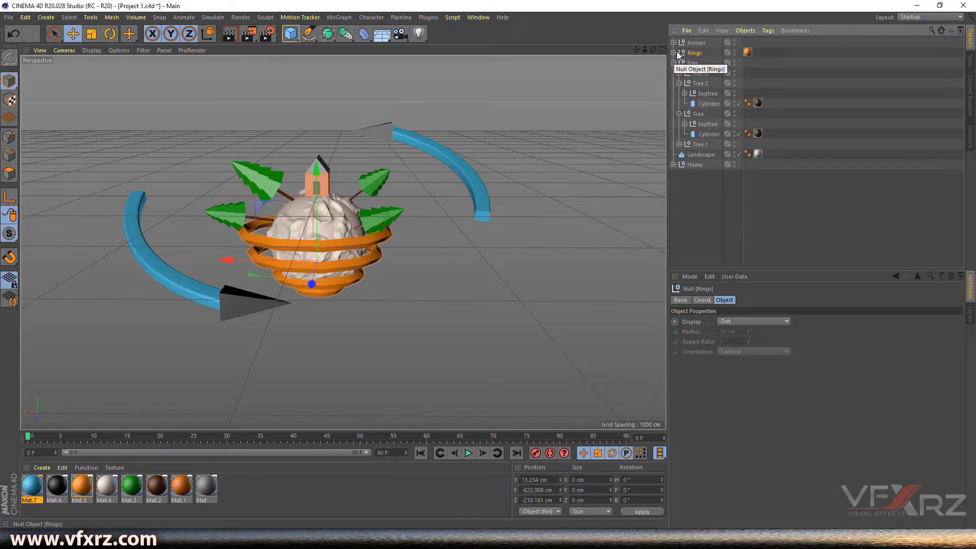
{"action": "left_click", "coordinate": [673, 62]}
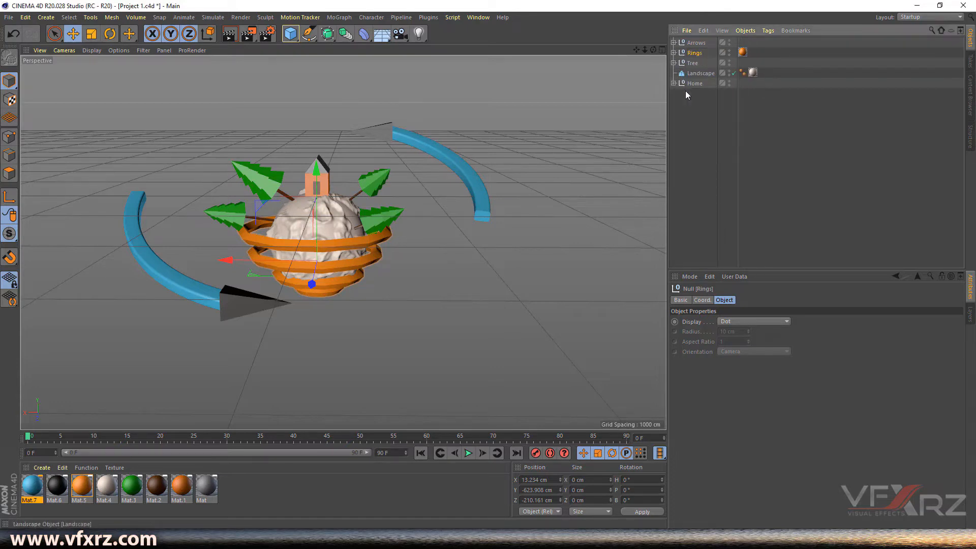
{"action": "left_click", "coordinate": [699, 151]}
{"action": "mouse_move", "coordinate": [653, 50]}
{"action": "left_mouse_down"}
{"action": "mouse_move", "coordinate": [696, 36]}
{"action": "mouse_move", "coordinate": [645, 30]}
{"action": "mouse_move", "coordinate": [642, 42]}
{"action": "mouse_move", "coordinate": [654, 50]}
{"action": "left_mouse_up"}
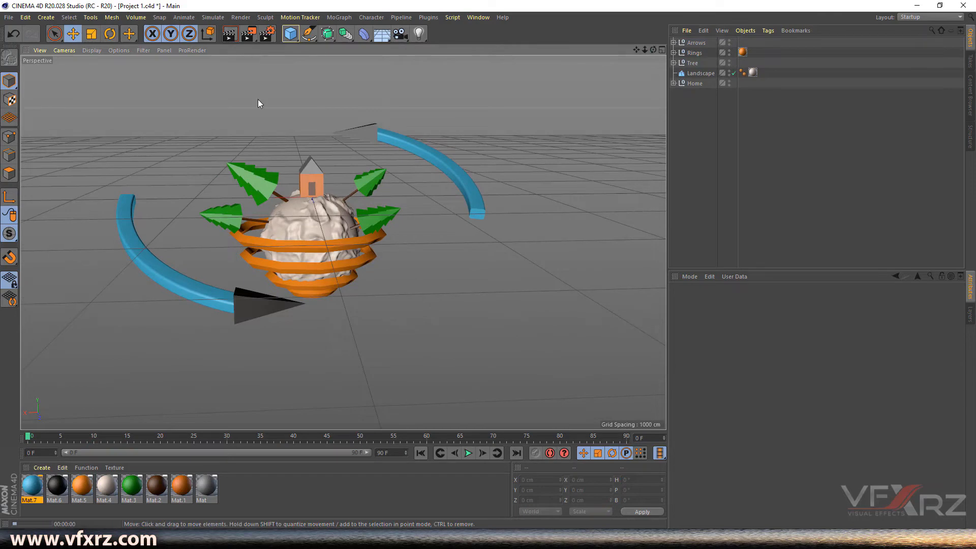
- Render a viewport preview and add a Sky object to the scene
{"action": "key", "text": "ctrl+r"}
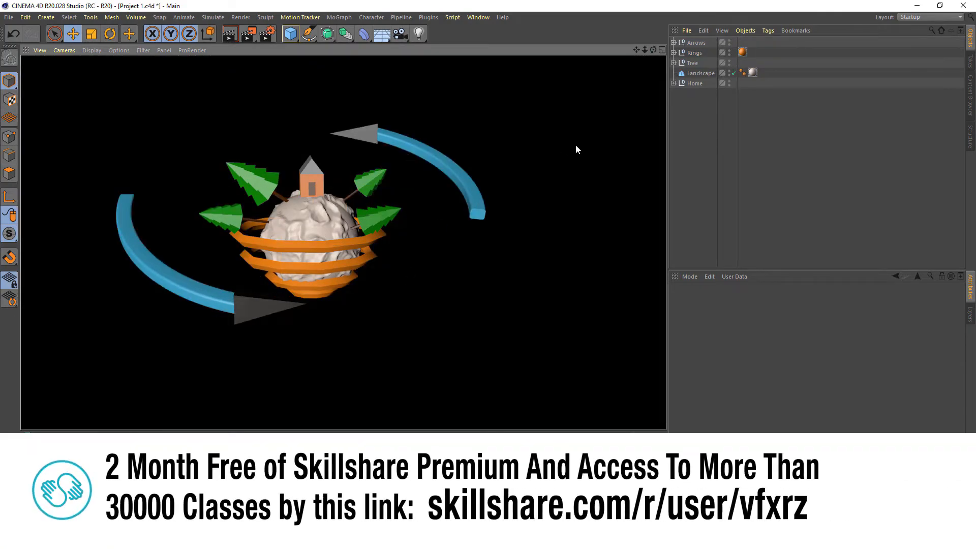
{"action": "mouse_move", "coordinate": [653, 50]}
{"action": "left_mouse_down"}
{"action": "mouse_move", "coordinate": [669, 49]}
{"action": "mouse_move", "coordinate": [655, 48]}
{"action": "left_mouse_up"}
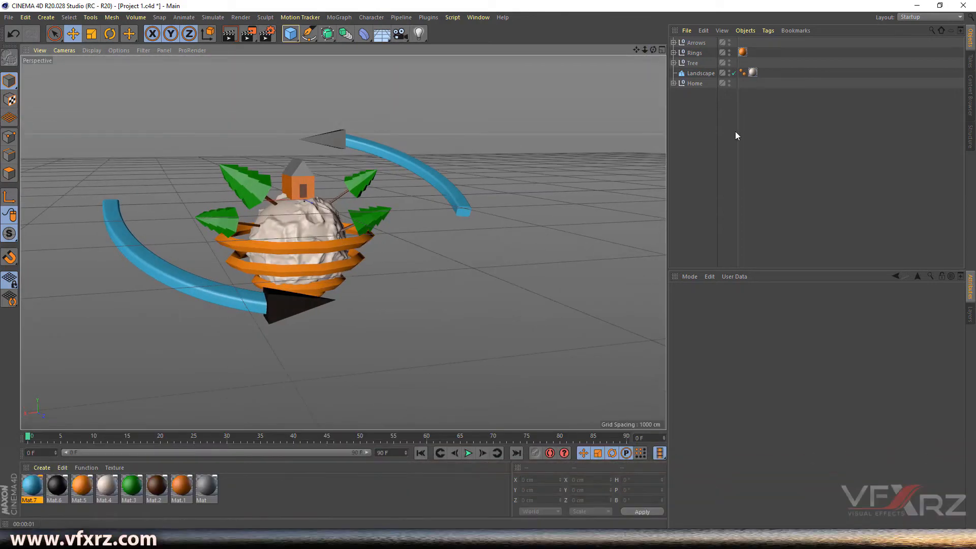
{"action": "left_click", "coordinate": [377, 38]}
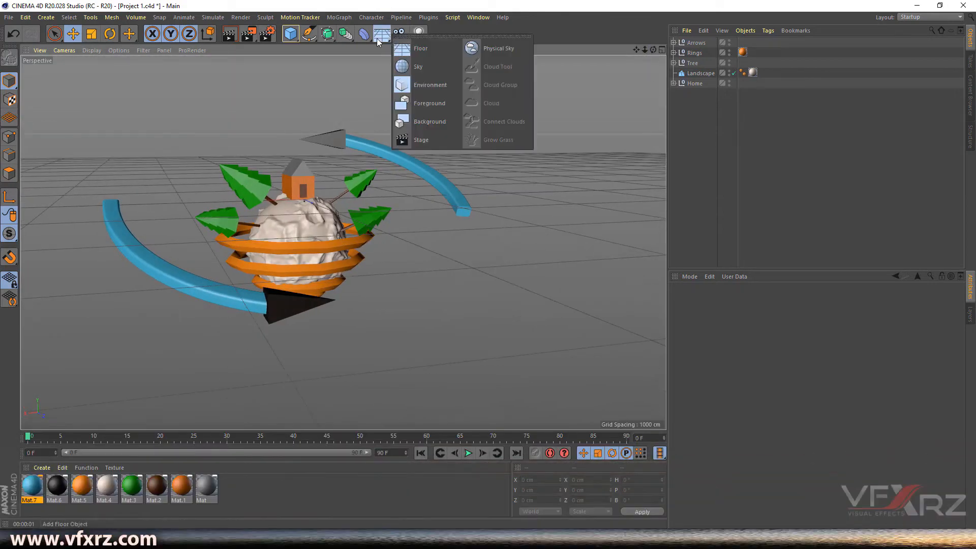
{"action": "left_click", "coordinate": [423, 66]}
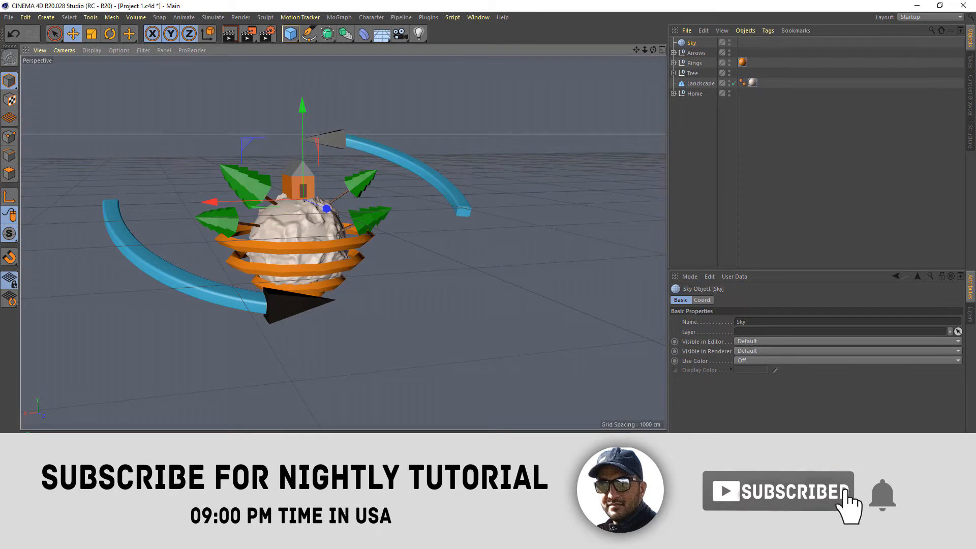
- Apply a new white material (V 100%) to the Sky and render to check the background
{"action": "left_click", "coordinate": [41, 461]}
{"action": "left_click", "coordinate": [61, 350]}
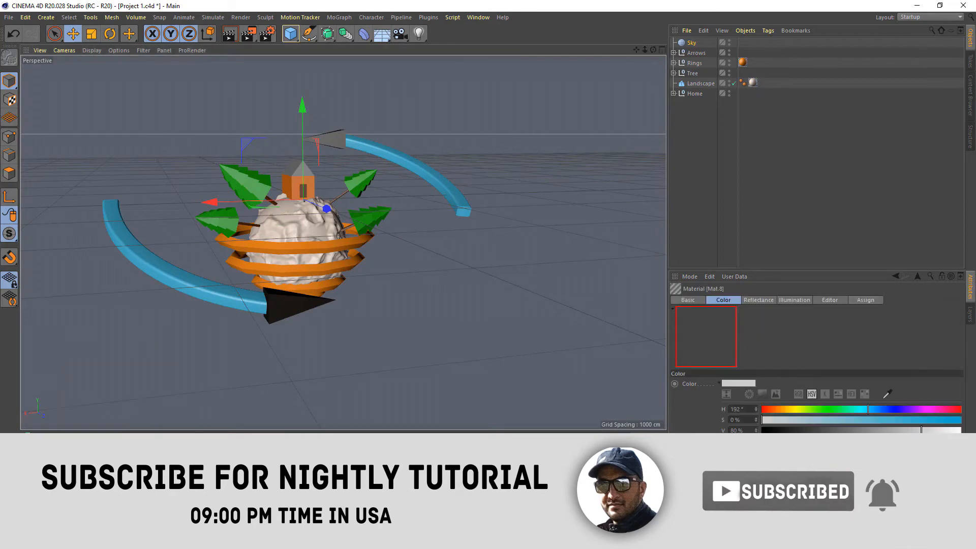
{"action": "double_click", "coordinate": [38, 482]}
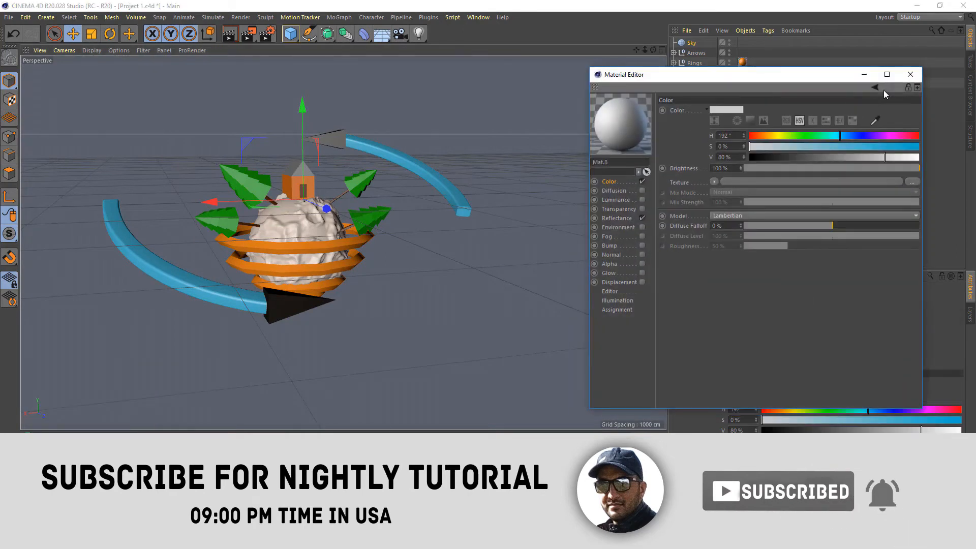
{"action": "left_click", "coordinate": [908, 75]}
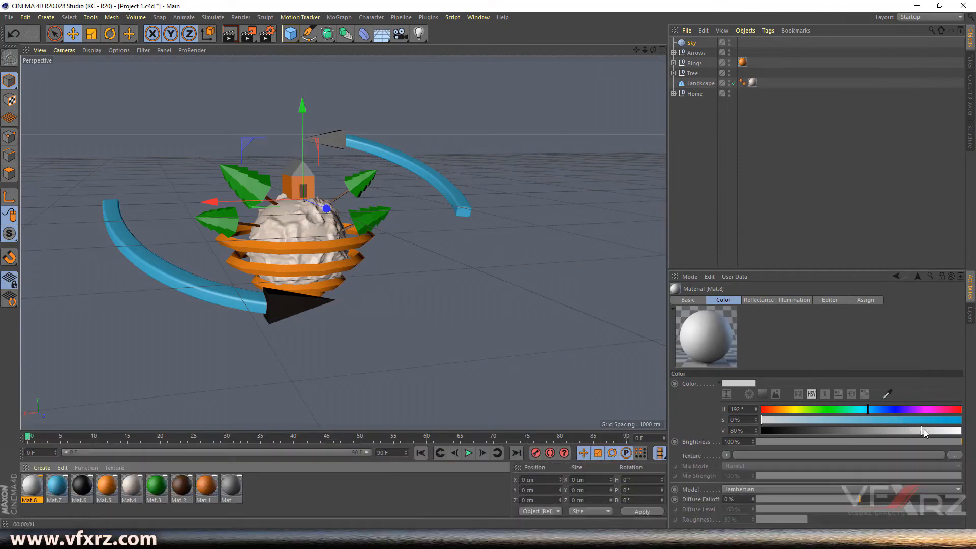
{"action": "left_click_drag", "start_coordinate": [911, 429], "coordinate": [960, 430]}
{"action": "left_click_drag", "start_coordinate": [32, 485], "coordinate": [692, 45]}
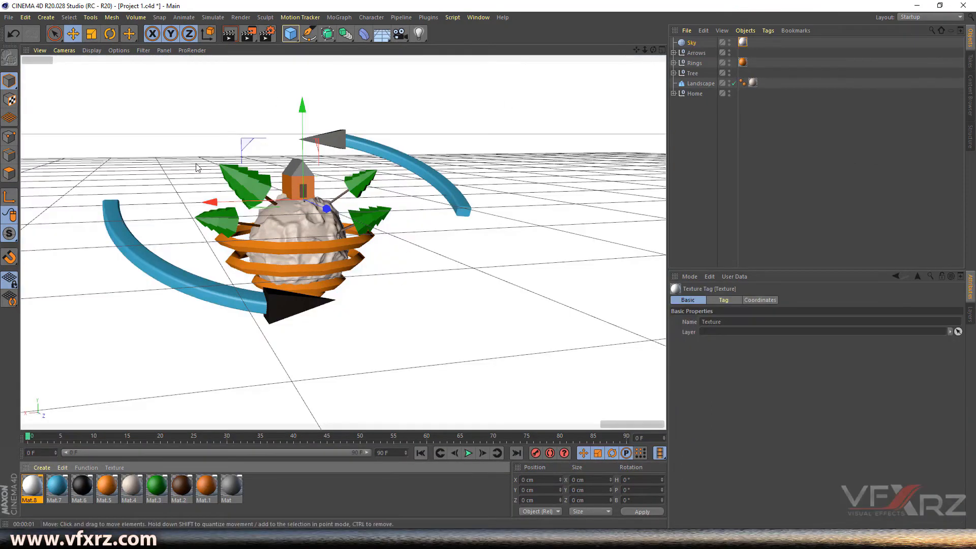
{"action": "left_click", "coordinate": [235, 40]}
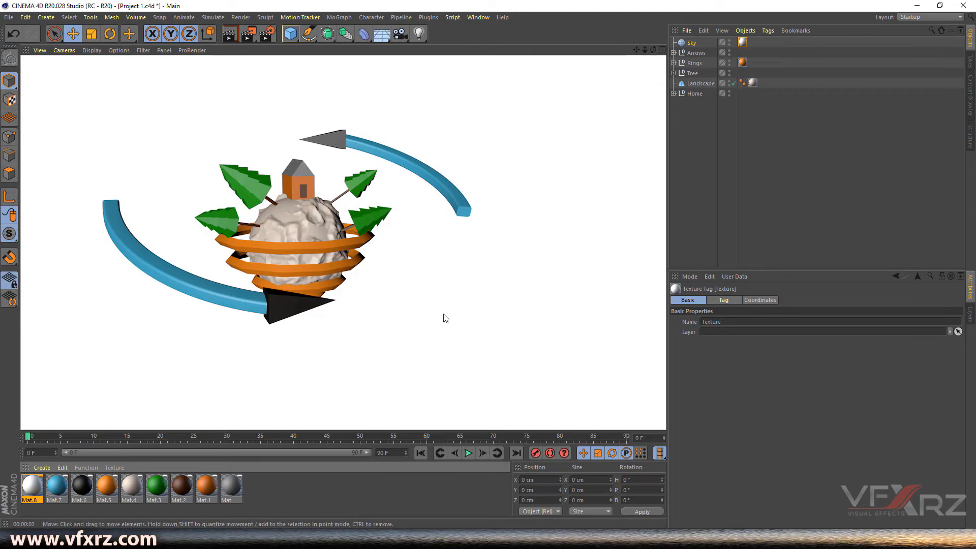
{"action": "left_click_drag", "start_coordinate": [653, 50], "coordinate": [641, 57]}
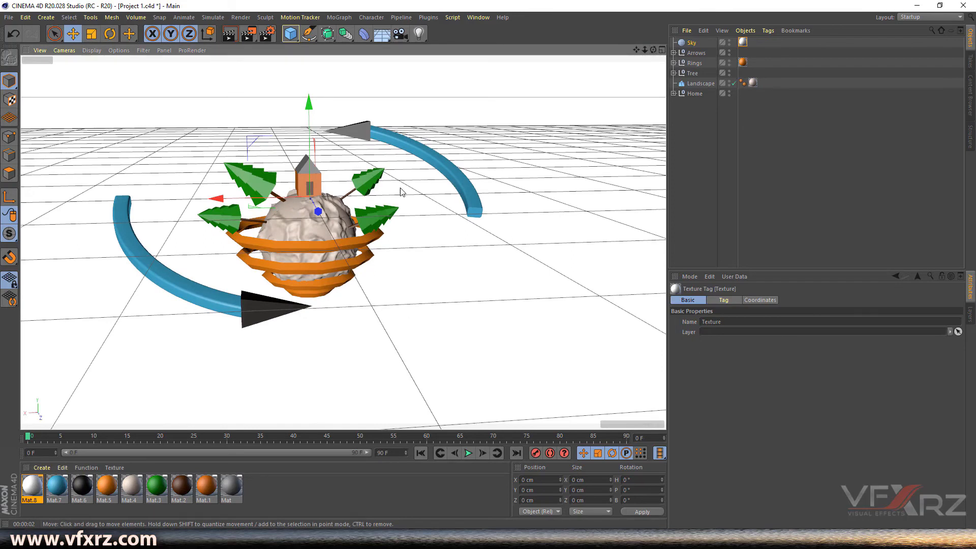
{"action": "left_click_drag", "start_coordinate": [653, 49], "coordinate": [653, 57]}
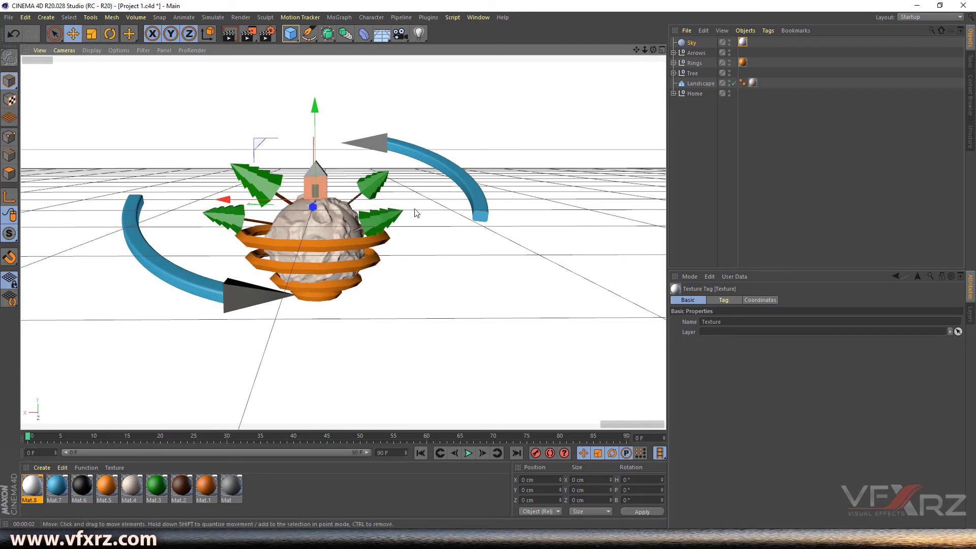